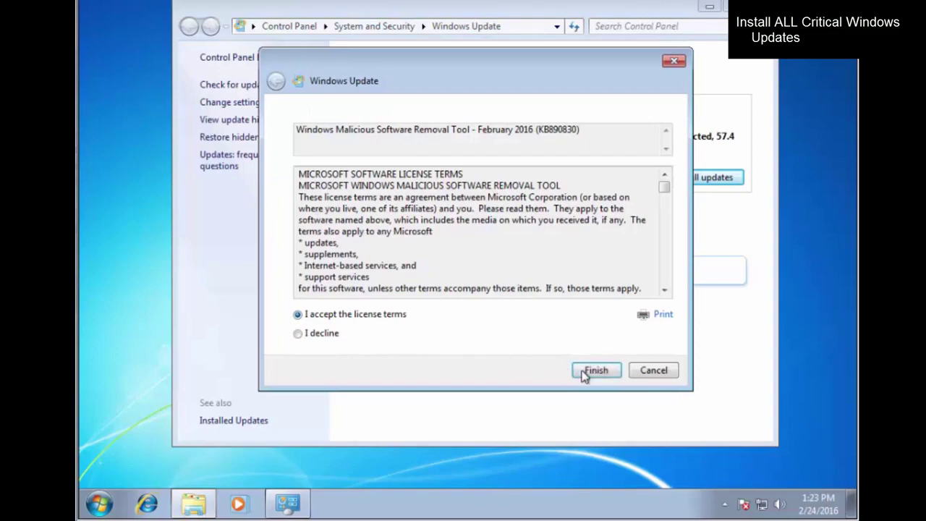
- Confirm the accepted Malicious Software Removal Tool license terms to install the updates, and restart the computer to finish the installation
click(594, 371)
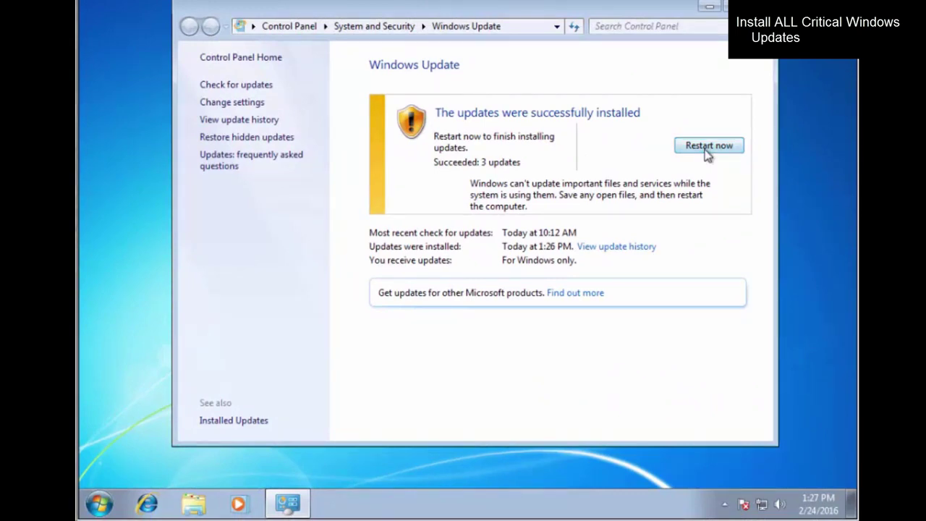
click(708, 146)
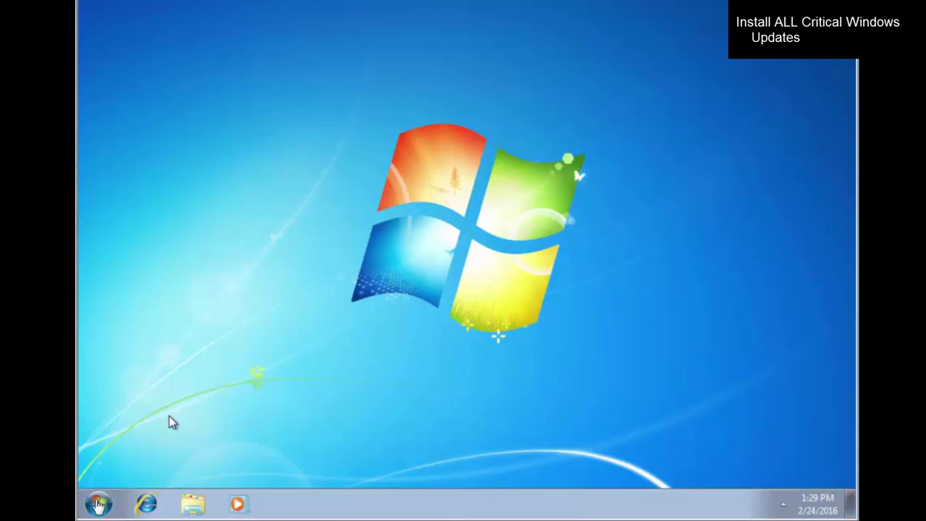
- Open Windows Update after the restart to check whether important updates remain, and close it again
click(105, 500)
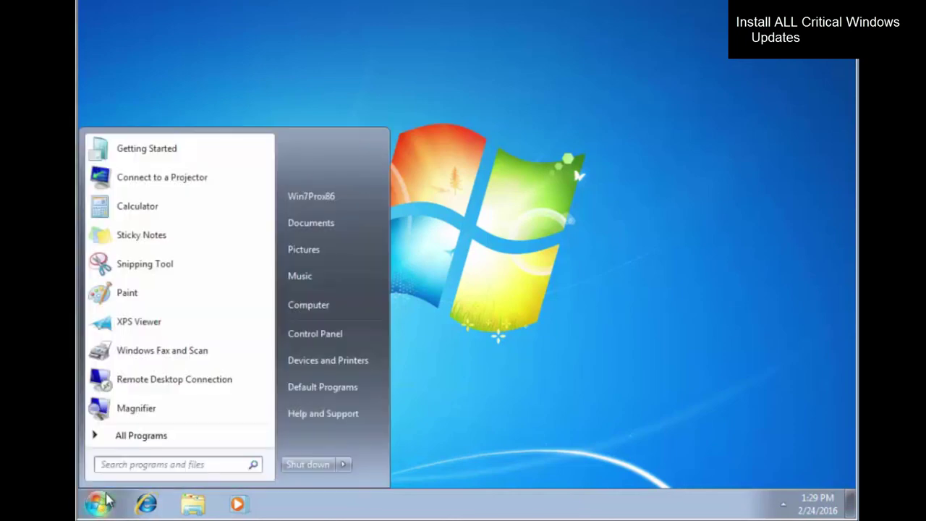
click(172, 432)
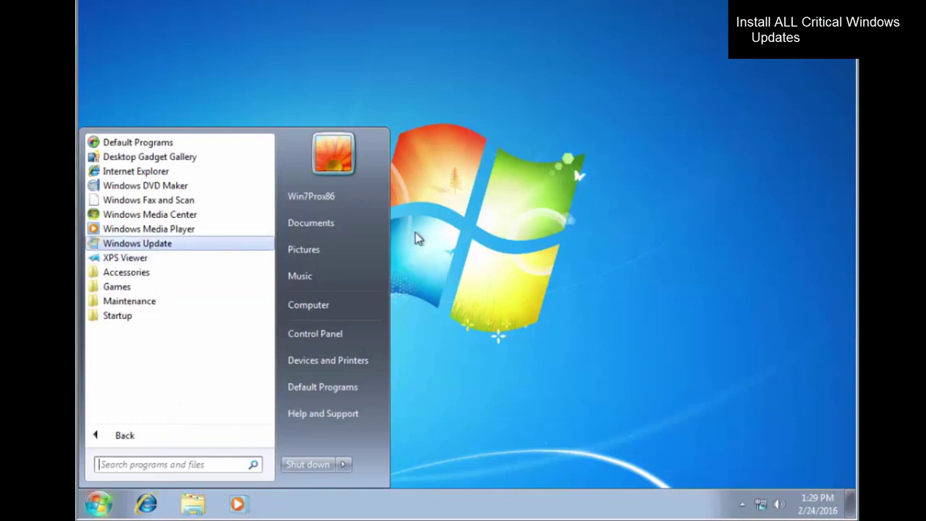
key(Return)
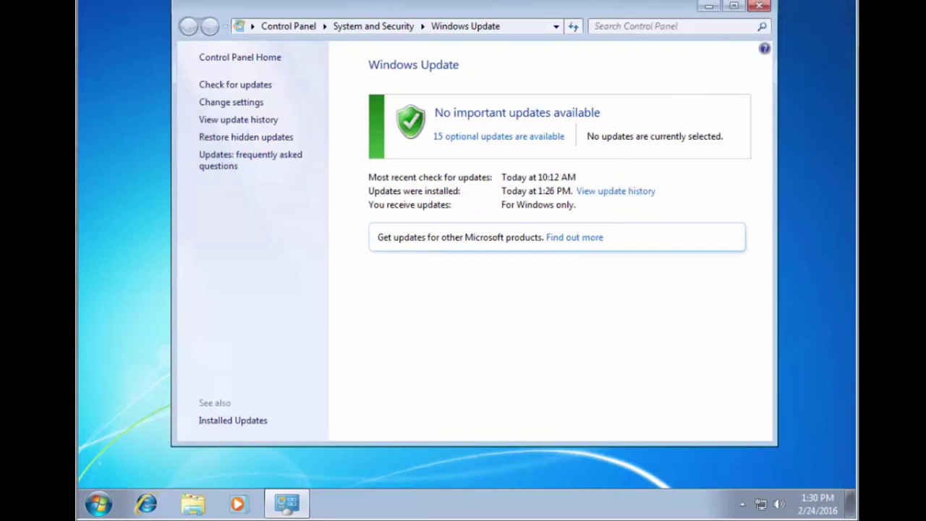
click(759, 7)
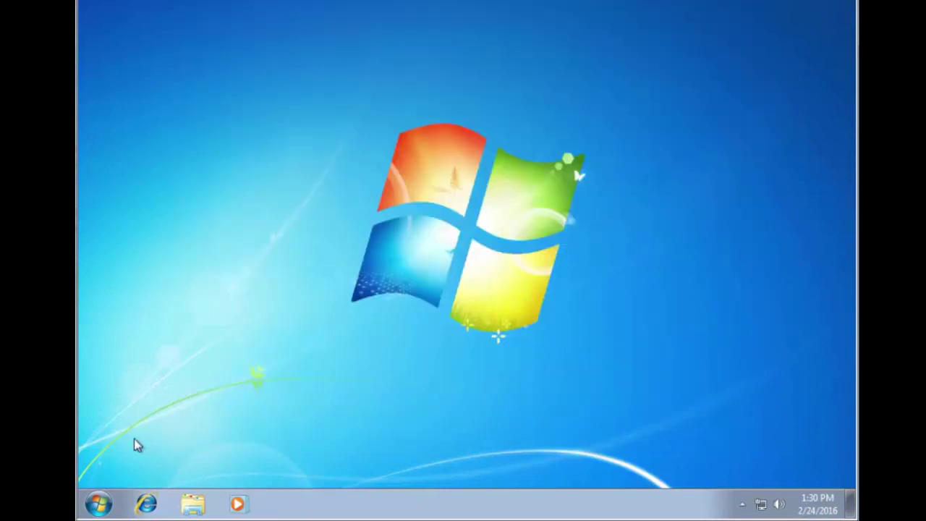
- Open the Services console by running services.msc
click(99, 504)
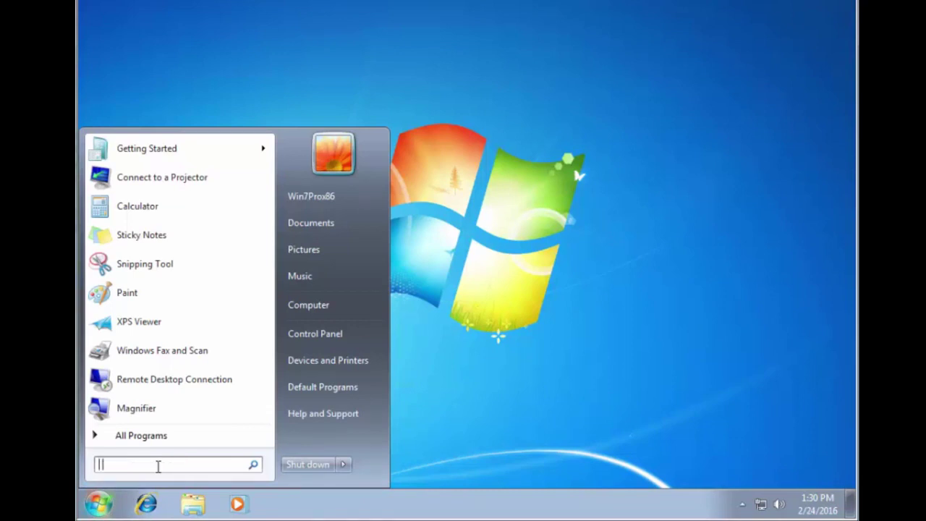
text(services.msc)
key(Return)
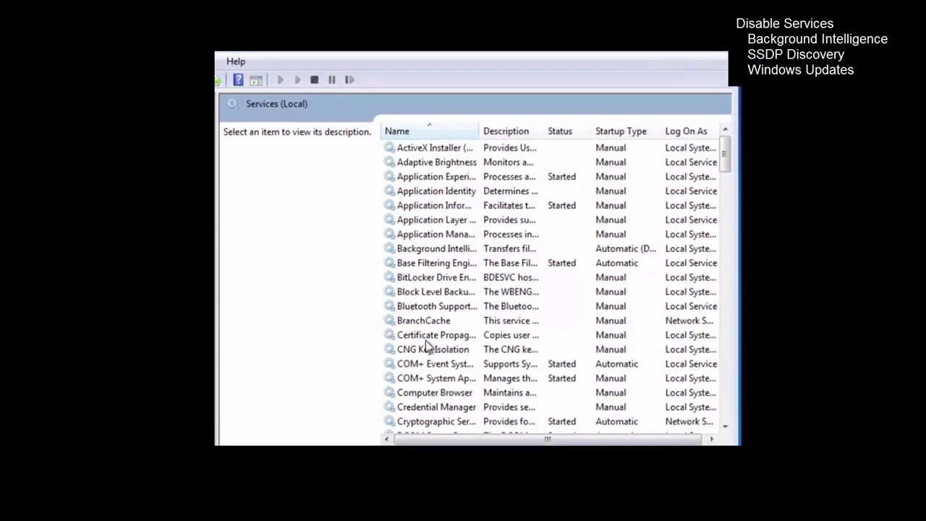
- Set the startup type of the Background Intelligent Transfer Service to Disabled
click(420, 249)
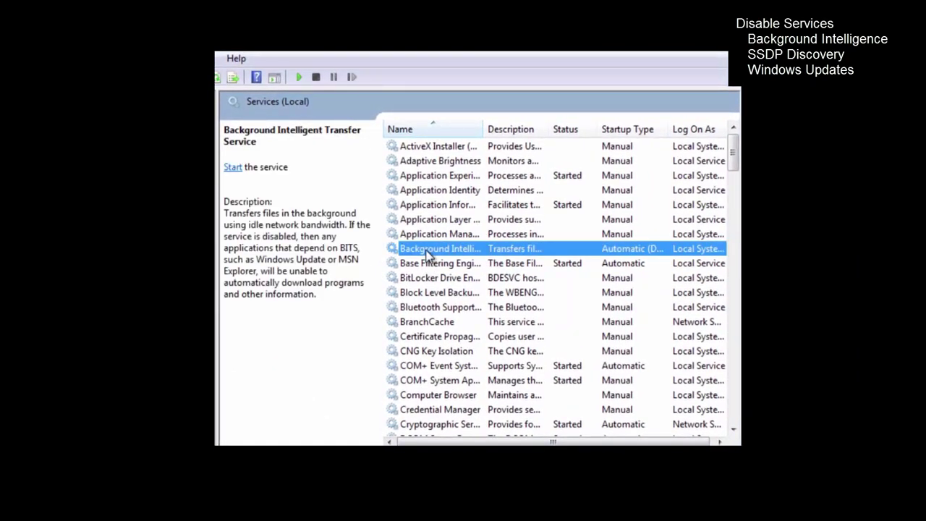
right_click(427, 255)
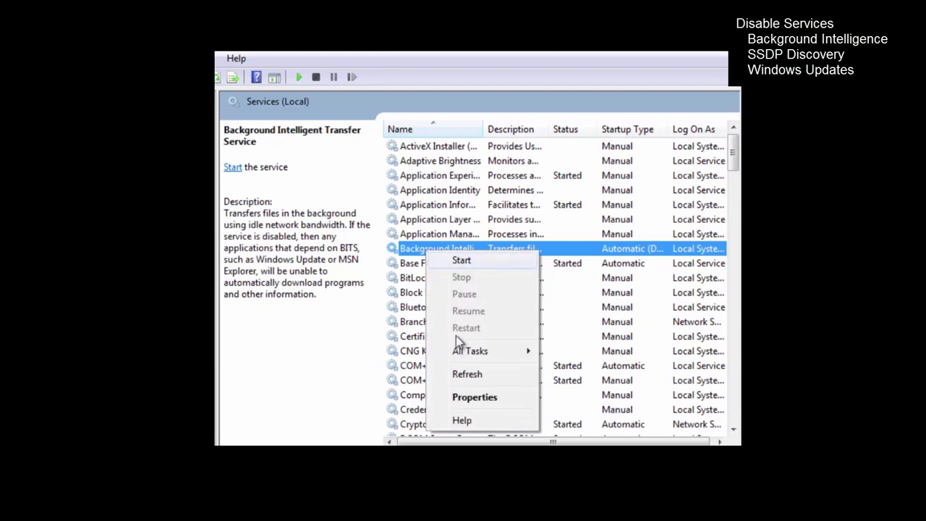
click(459, 397)
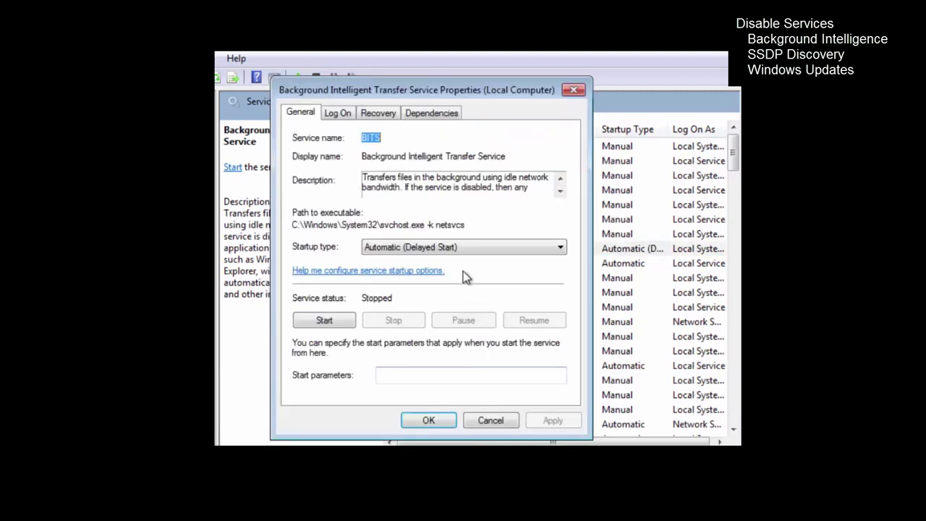
click(465, 247)
click(443, 293)
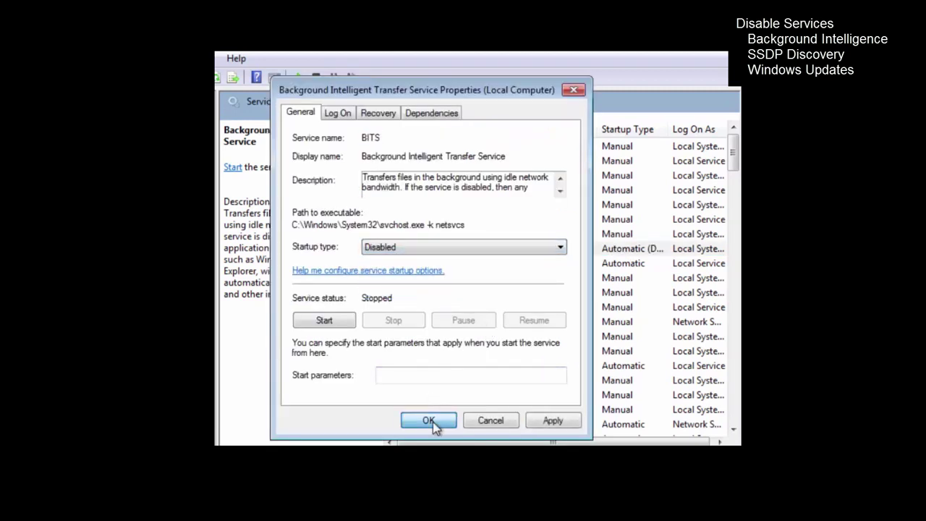
key(Return)
- Set the startup type of the SSDP Discovery service to Disabled and stop the service
scroll(736, 407, down, 20)
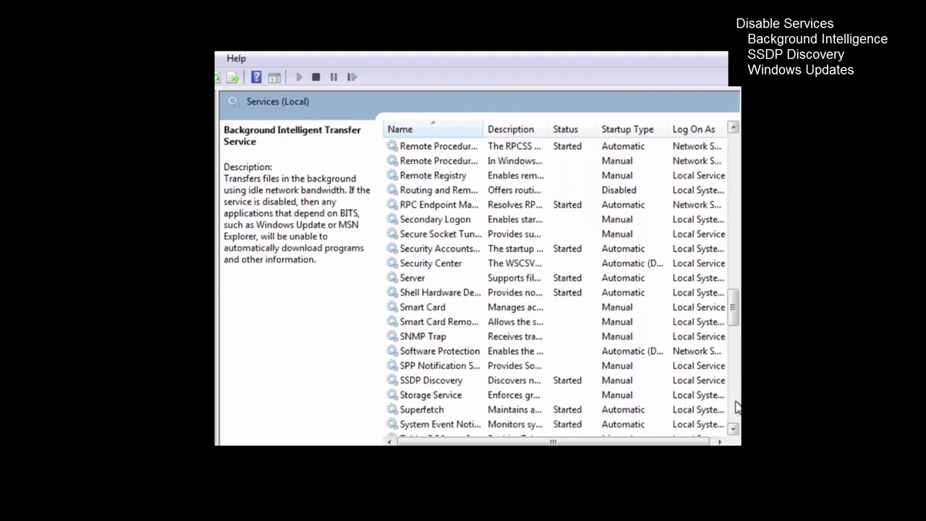
click(437, 380)
right_click(437, 381)
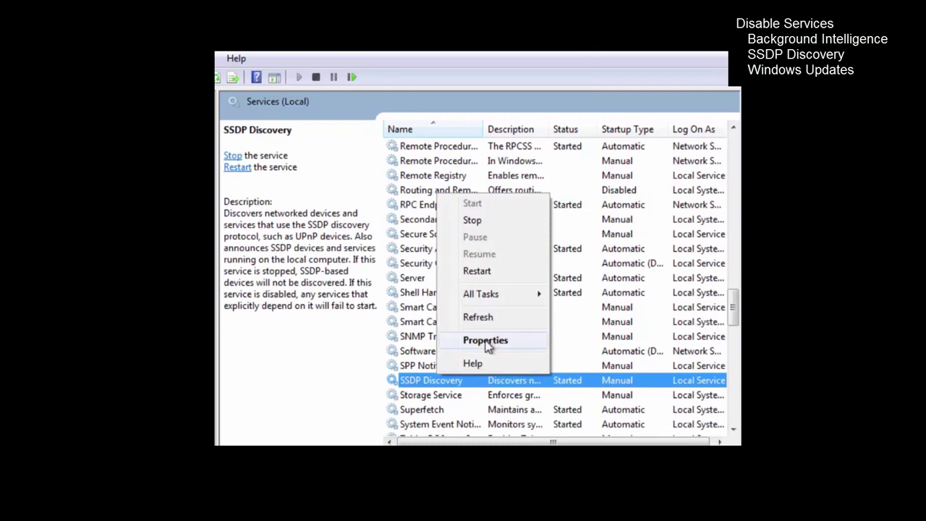
click(481, 341)
click(397, 249)
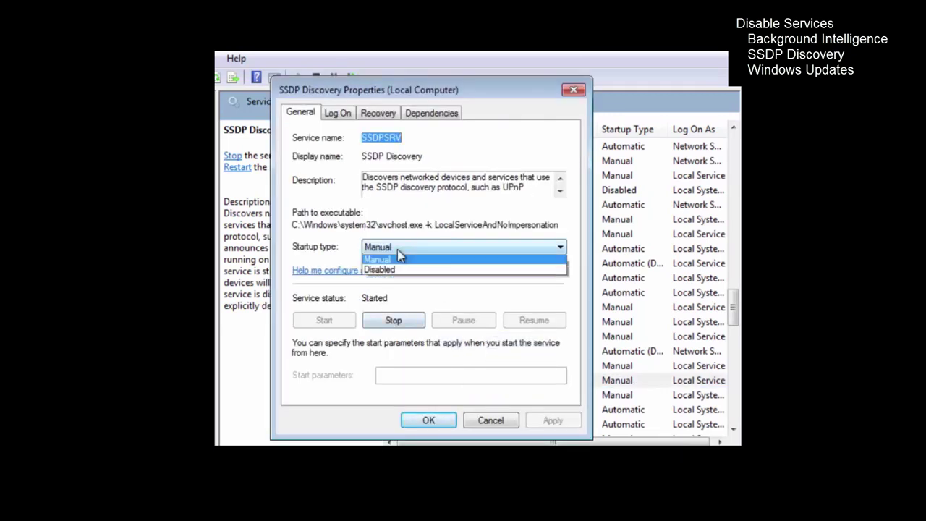
click(389, 292)
click(389, 326)
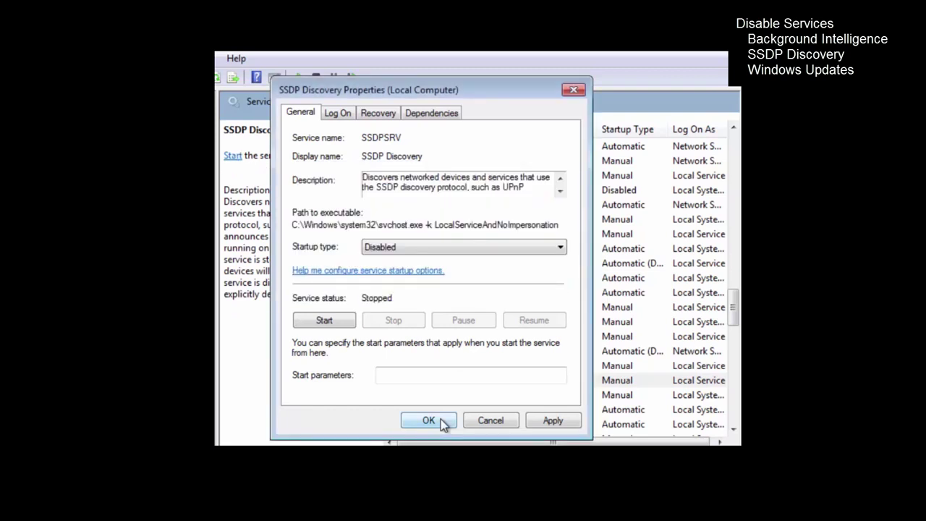
click(441, 418)
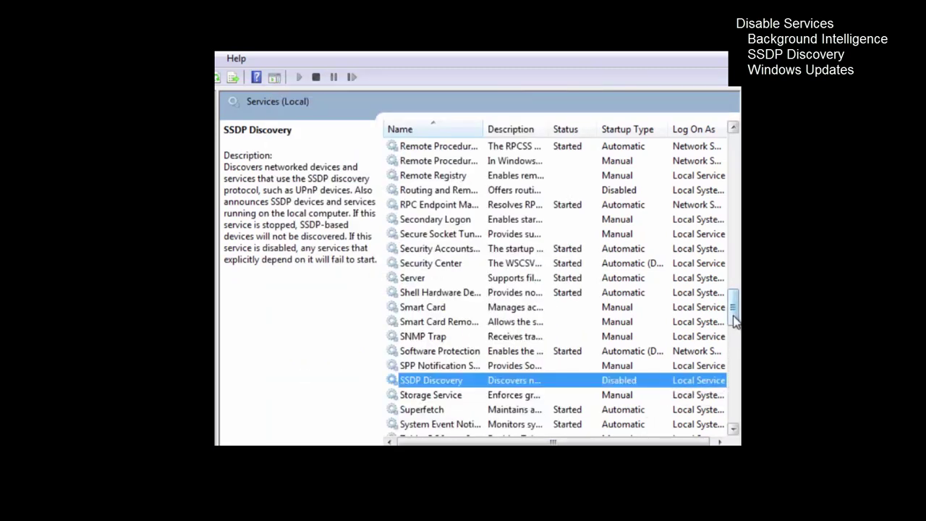
- Set the Windows Update service's startup type to Disabled, stop the service, and close the Services console
drag(734, 321, 732, 409)
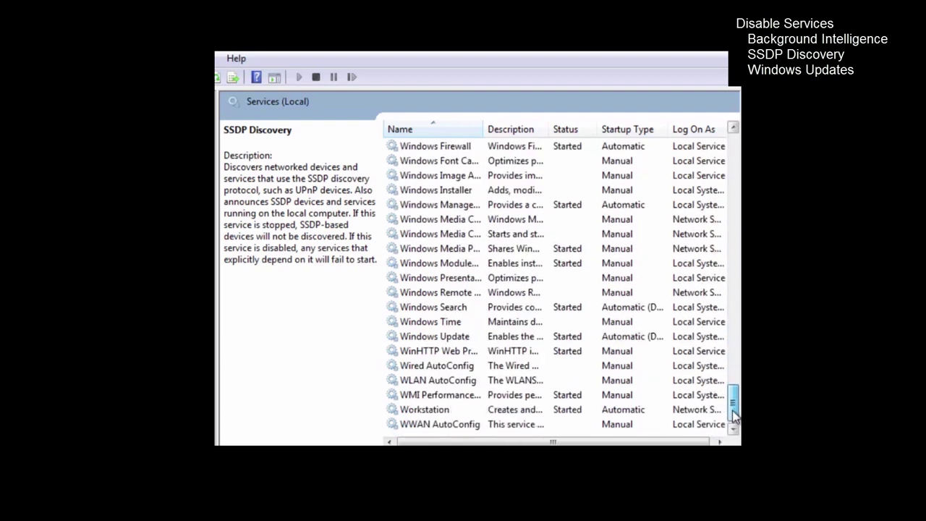
click(441, 337)
right_click(440, 338)
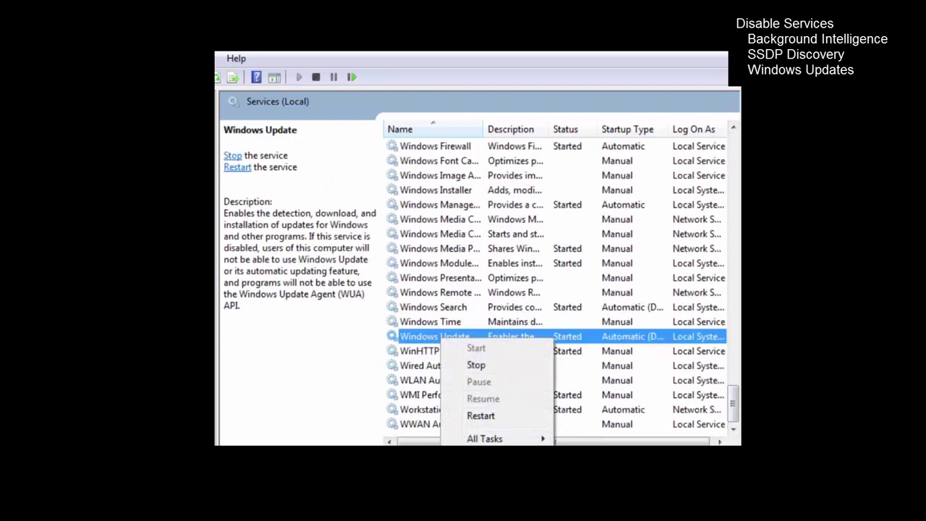
click(488, 457)
click(418, 247)
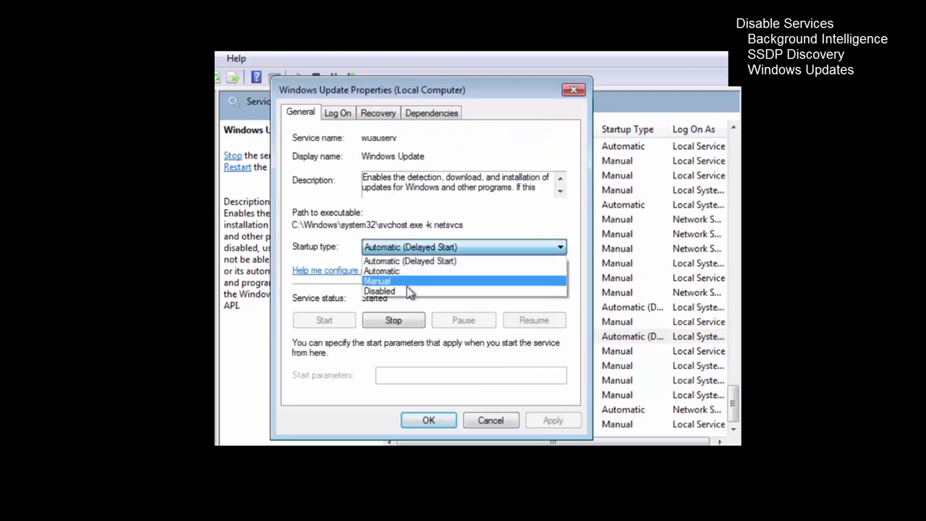
click(390, 290)
click(394, 322)
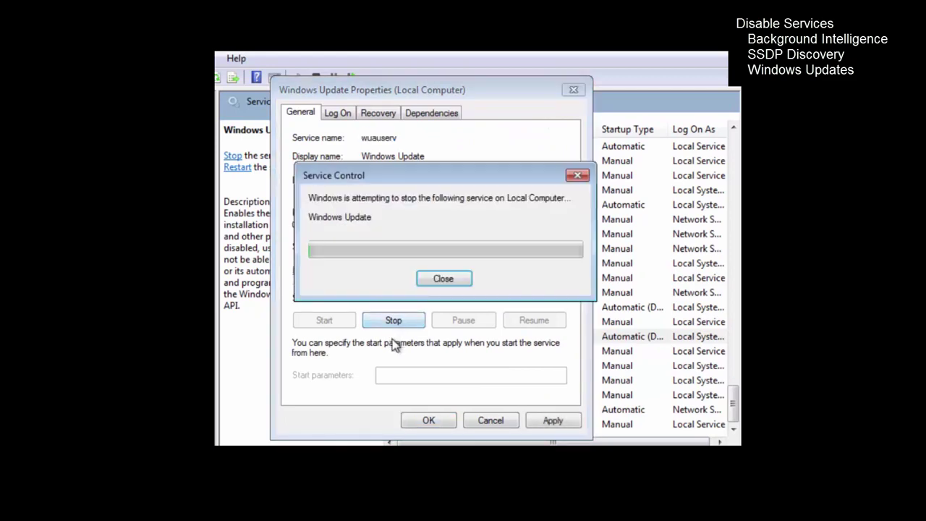
click(428, 420)
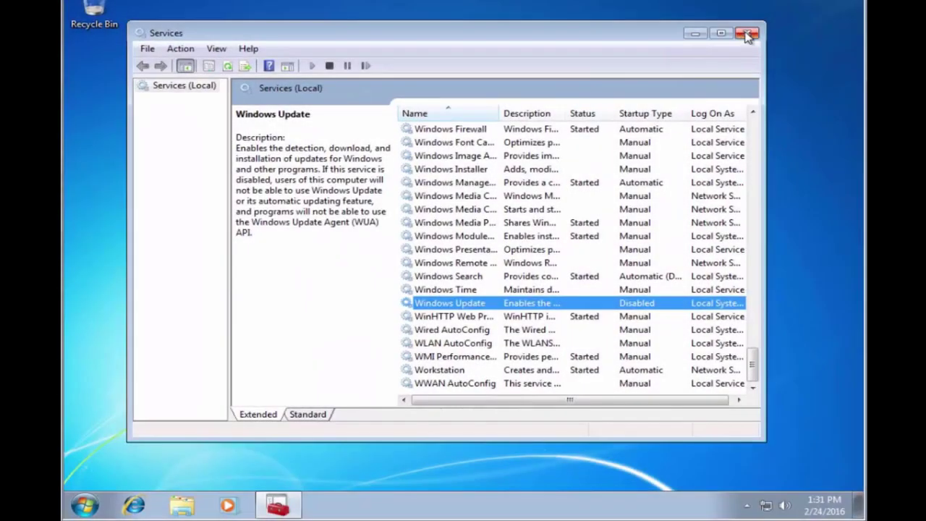
click(683, 76)
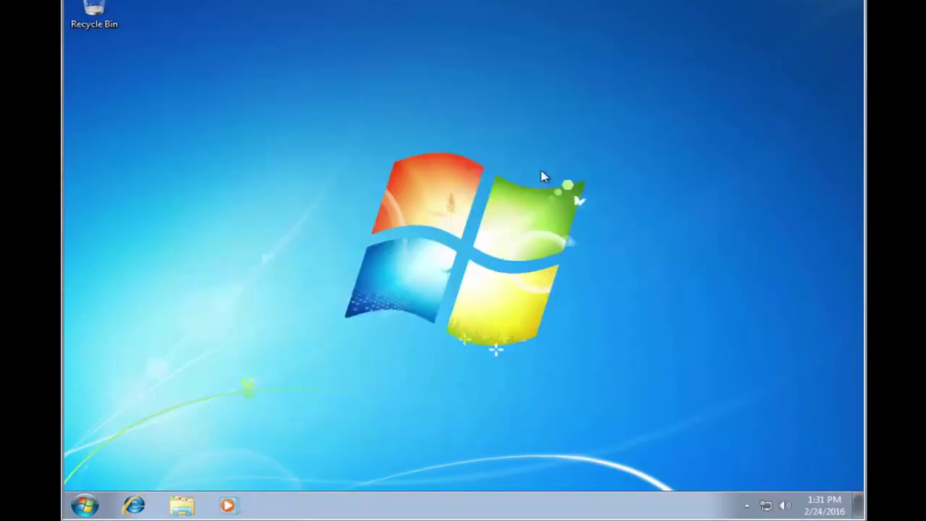
- Browse in Windows Explorer to the folder C:\Windows\SoftwareDistribution\Download
click(181, 506)
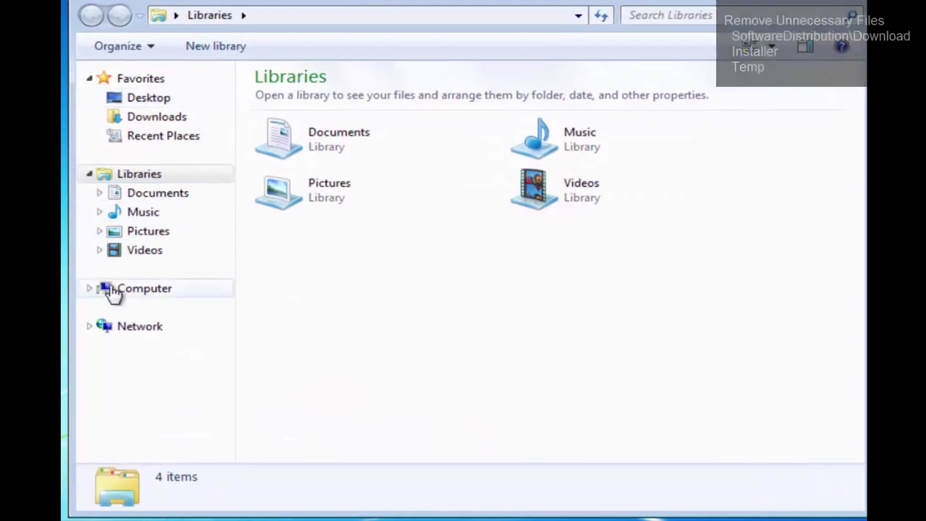
click(131, 297)
double_click(344, 123)
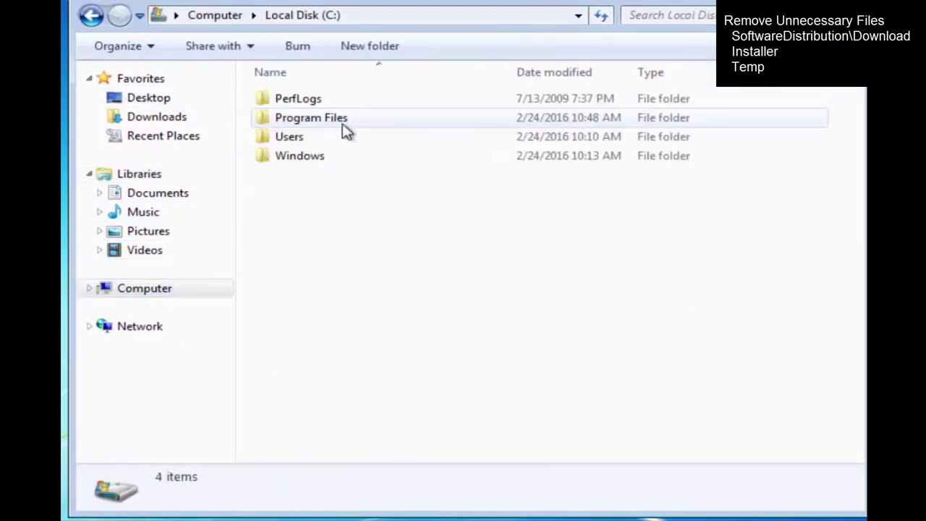
double_click(344, 155)
scroll(431, 325, down, 7)
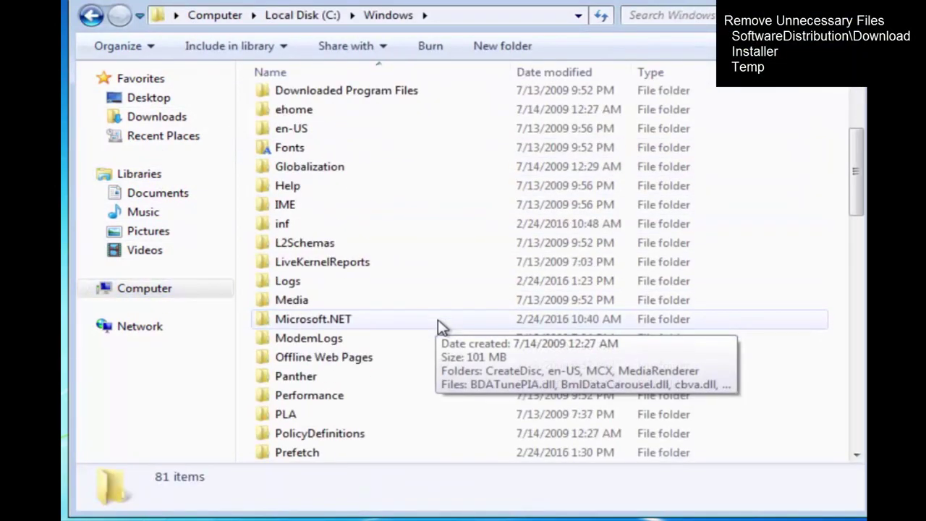
scroll(431, 324, down, 3)
double_click(357, 320)
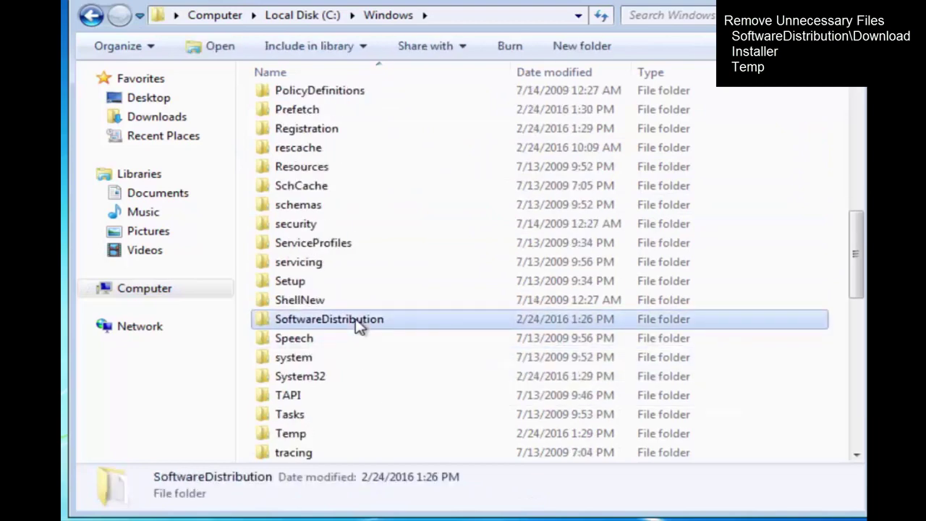
double_click(313, 137)
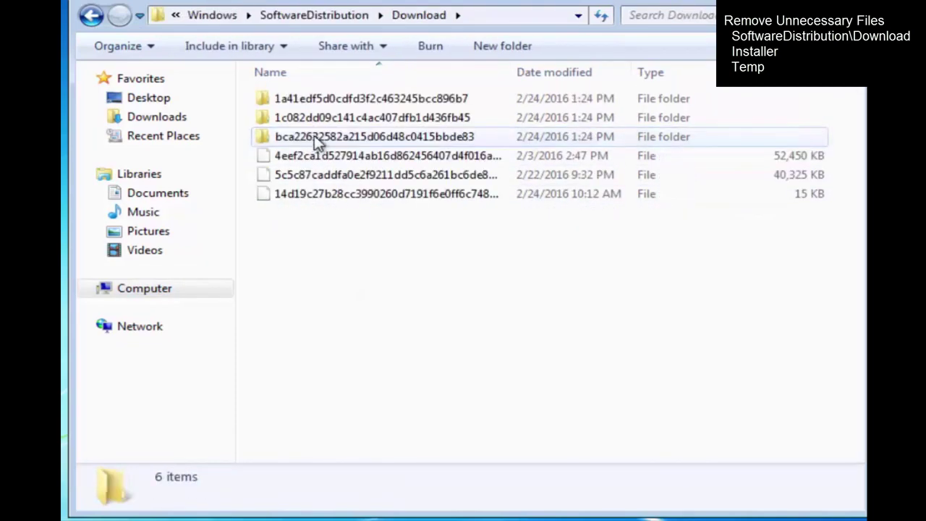
- Delete all files and folders in the SoftwareDistribution\Download folder
click(331, 101)
shift+click(318, 201)
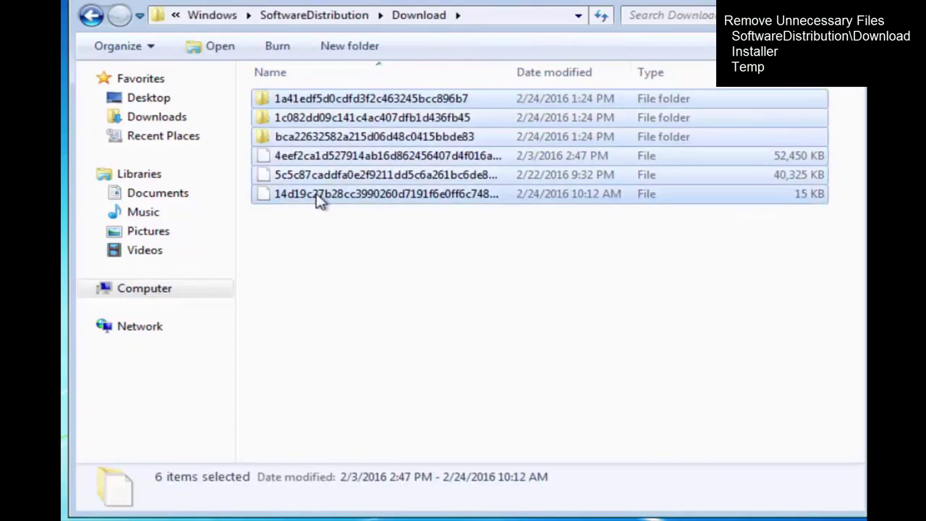
right_click(316, 196)
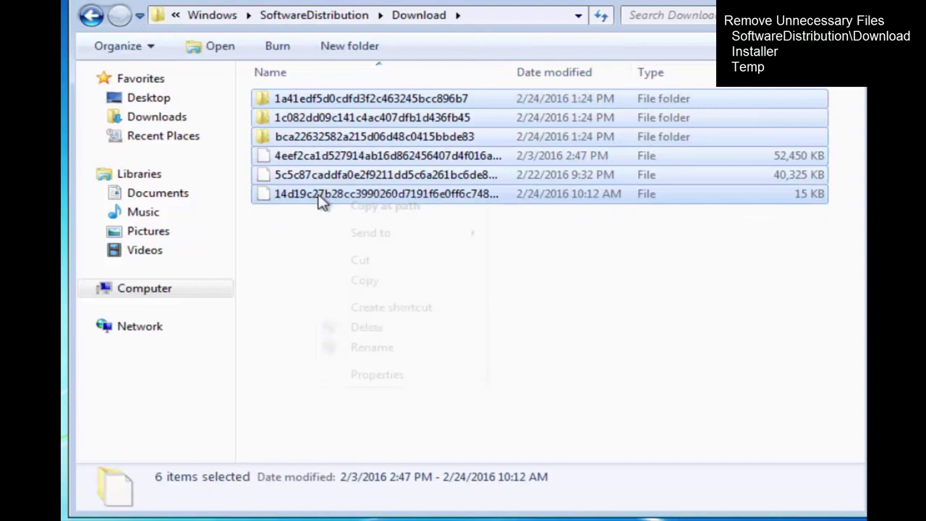
click(386, 329)
click(514, 238)
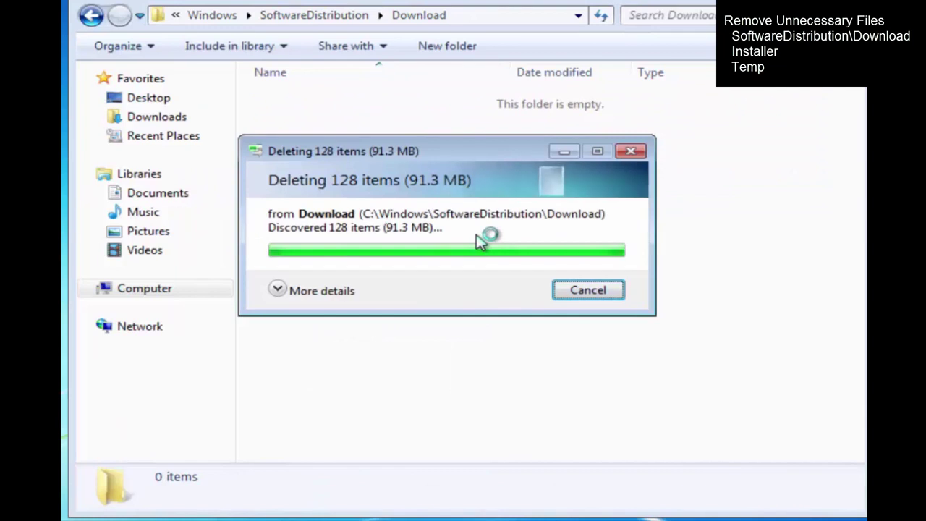
- Return to the Windows folder and go to C:\Windows\Installer by entering its path
click(216, 16)
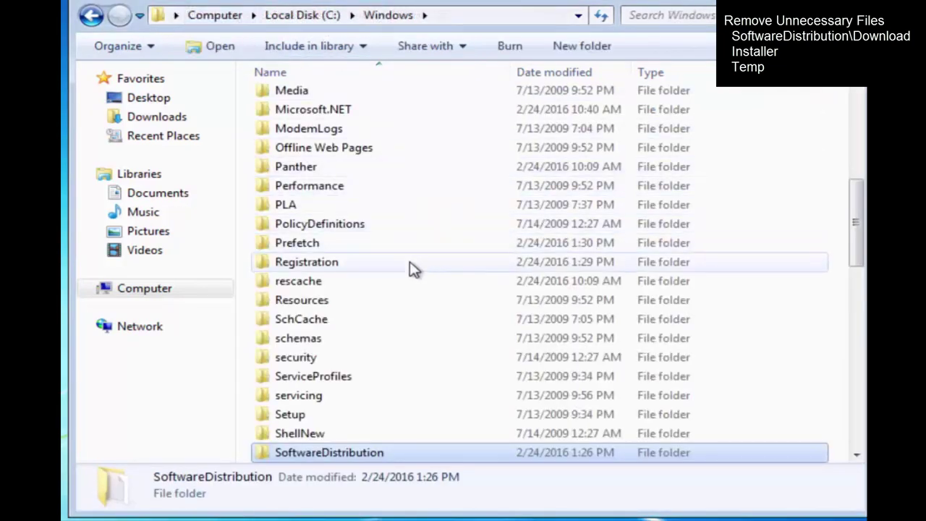
scroll(384, 181, up, 4)
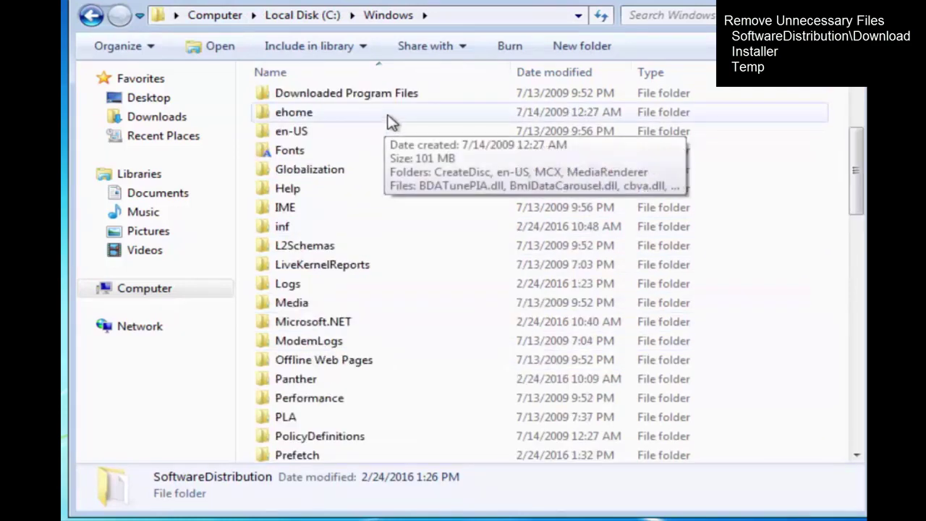
click(449, 16)
click(448, 15)
text(\Installer)
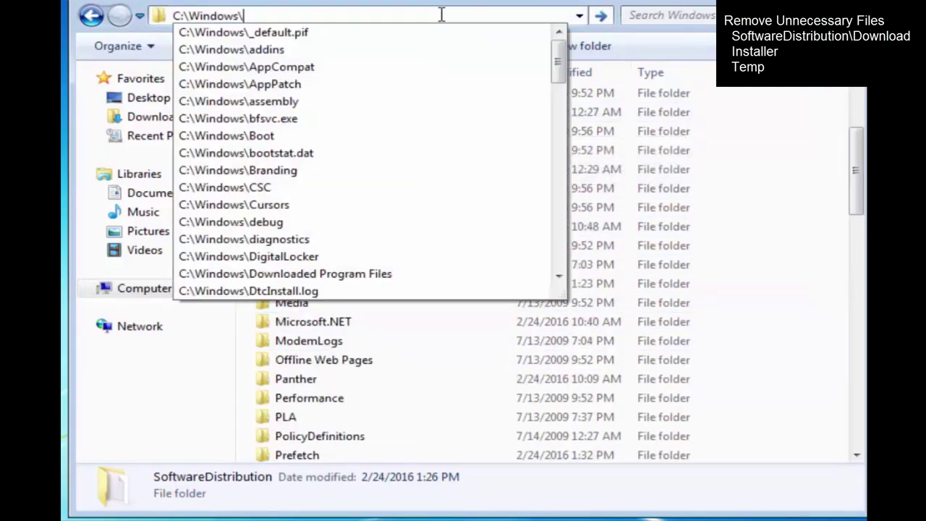
key(Return)
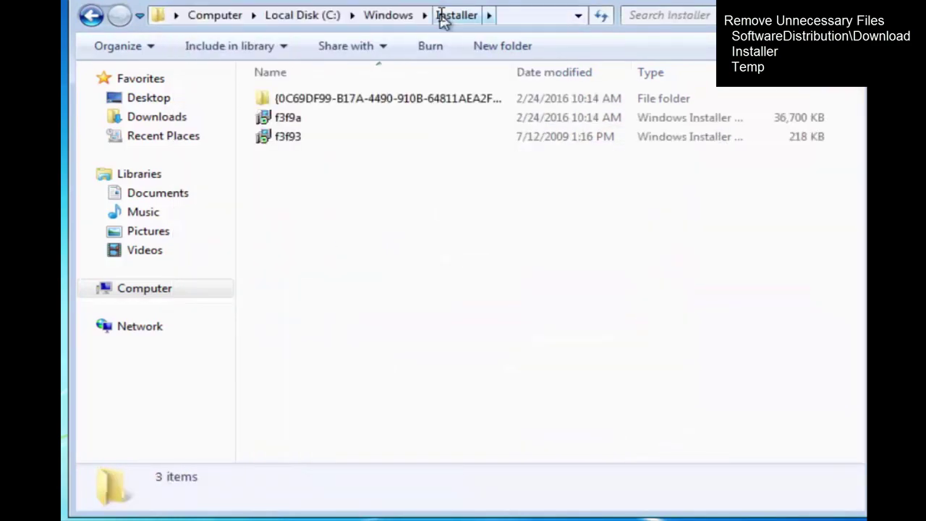
- Delete the folder and both installer files in C:\Windows\Installer
click(342, 103)
shift+click(293, 143)
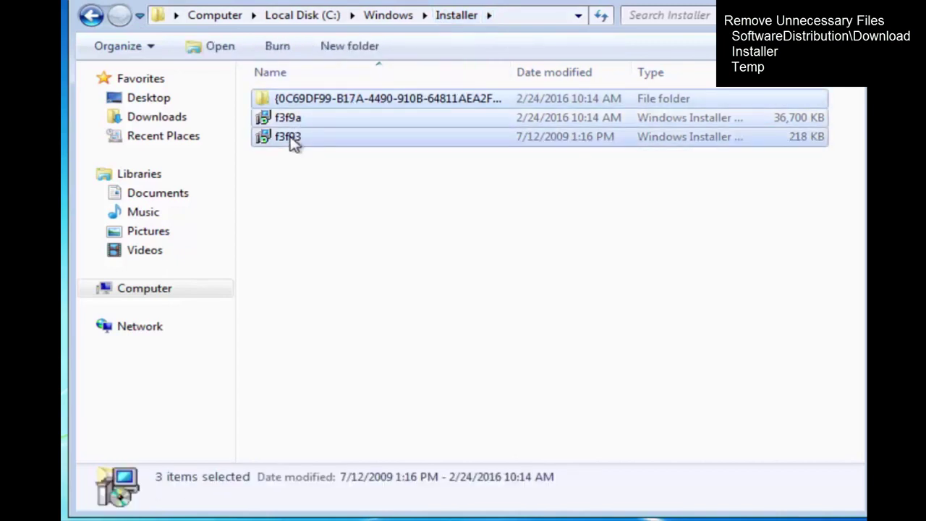
right_click(293, 143)
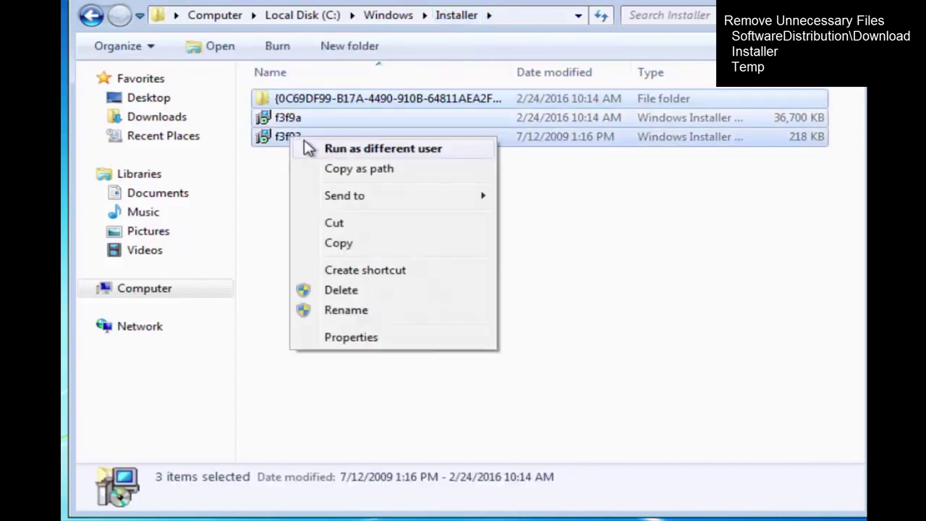
click(369, 291)
click(515, 237)
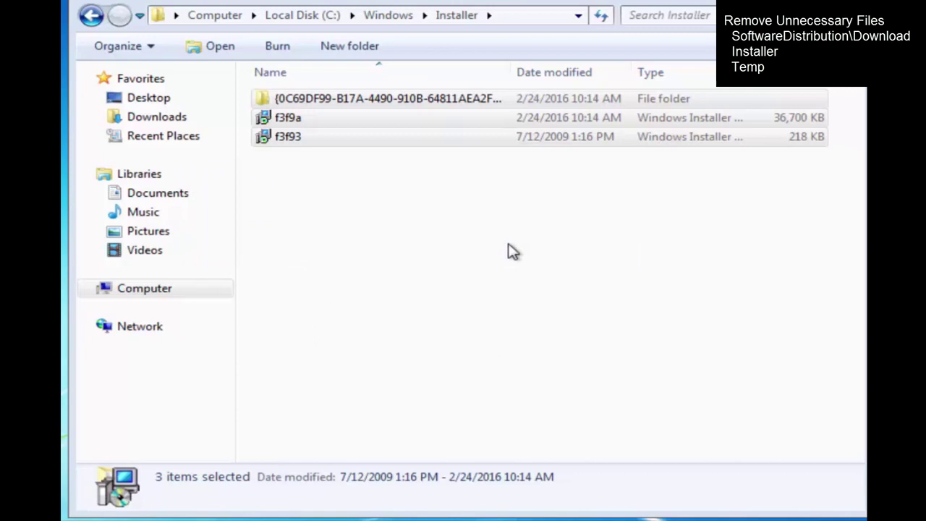
- Go to C:\Windows\Temp by editing the folder path, and grant permanent access to the folder
click(489, 15)
click(482, 15)
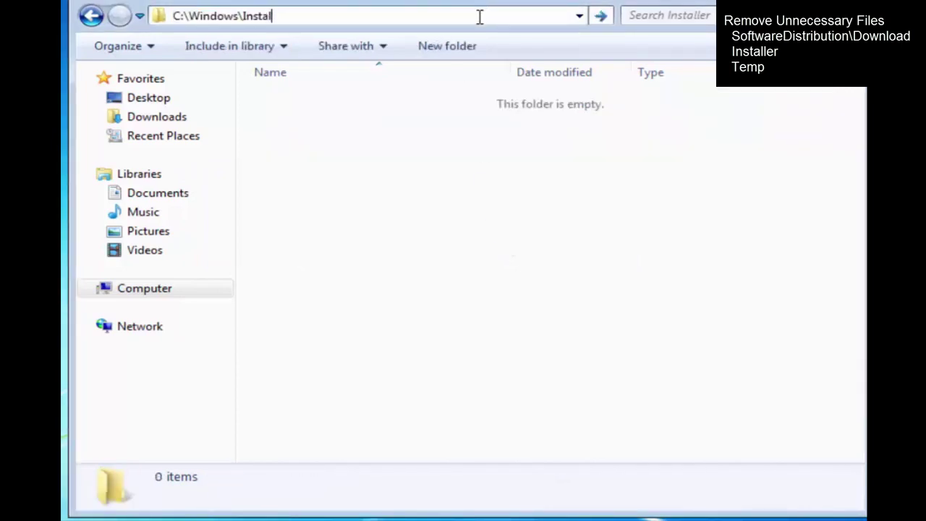
key(BackSpace)
key(BackSpace)
key(BackSpace)
text(Te)
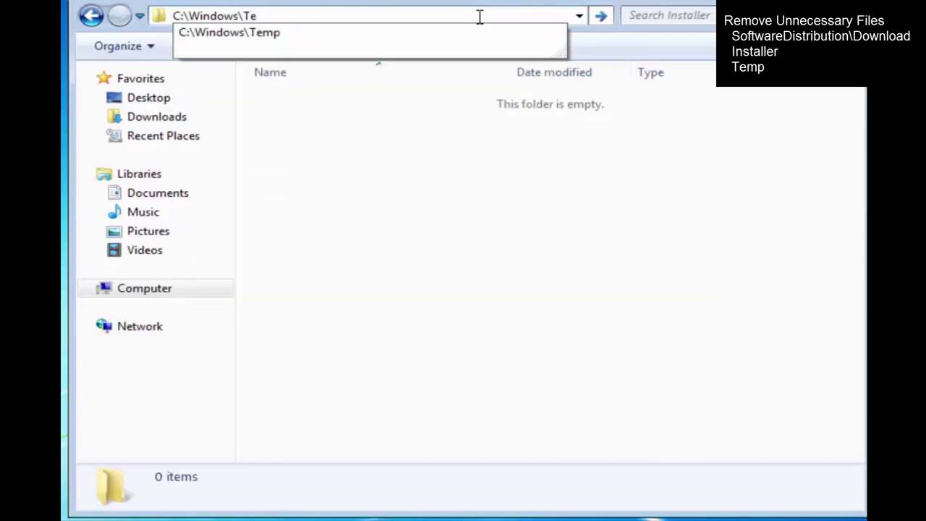
text(mp)
key(Return)
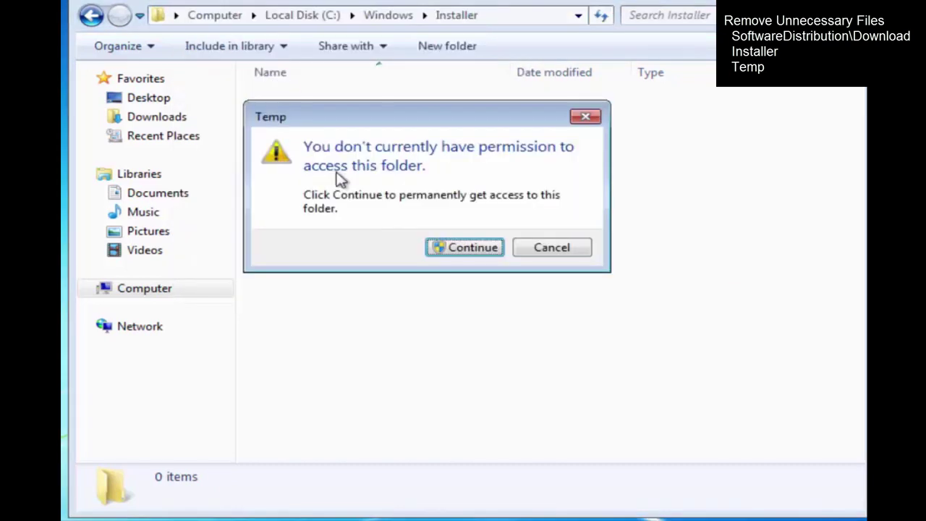
click(463, 247)
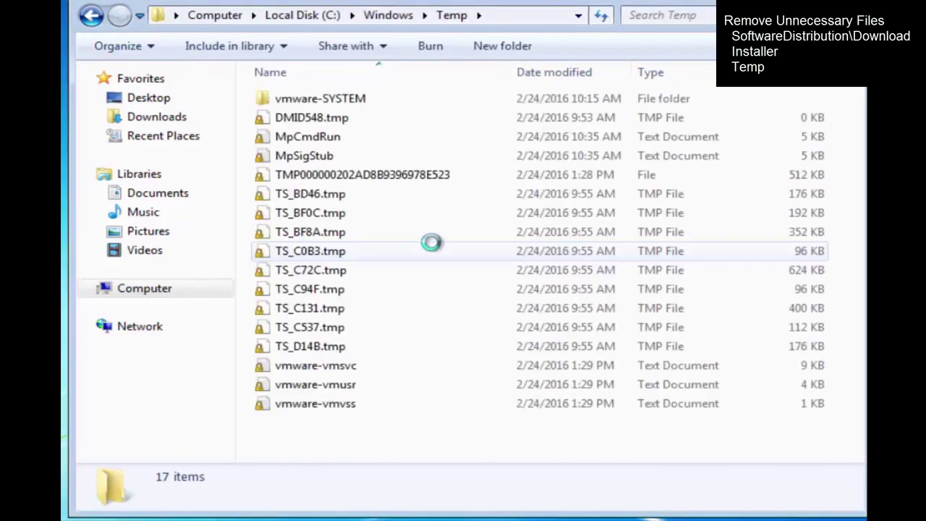
- Delete the contents of the Temp folder, skipping files in use, and close the Explorer window
click(335, 101)
shift+click(325, 404)
right_click(314, 298)
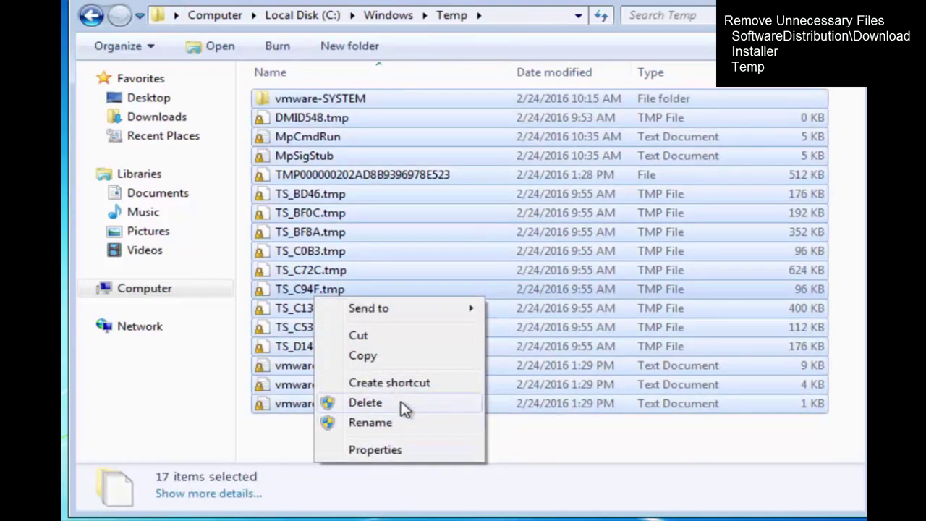
click(403, 408)
click(511, 238)
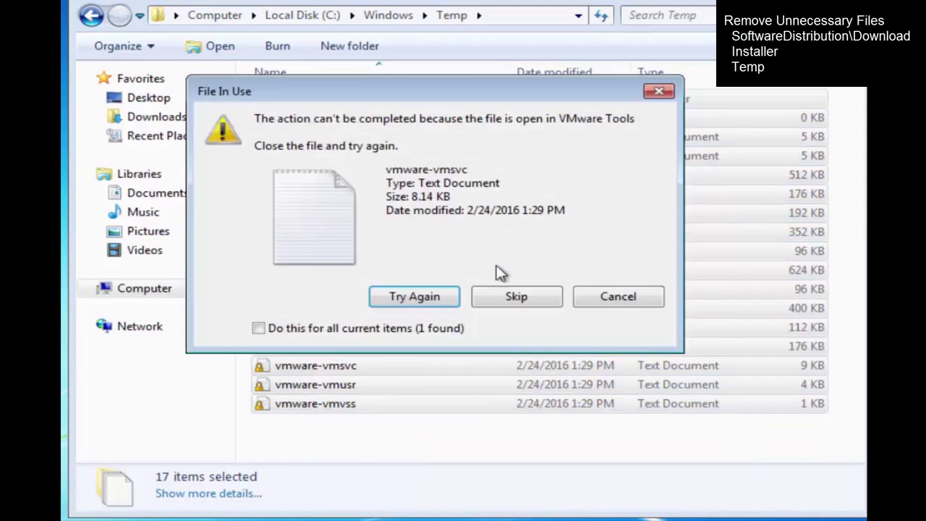
click(496, 298)
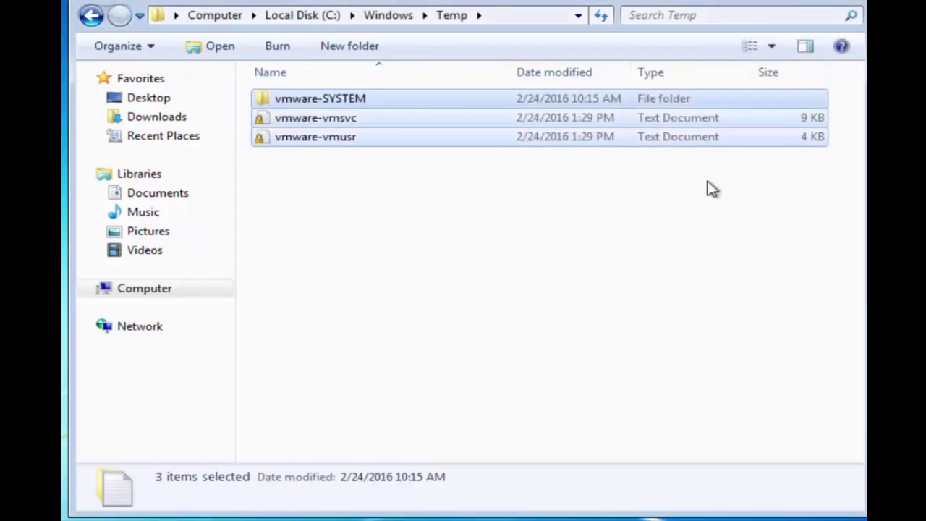
click(856, 3)
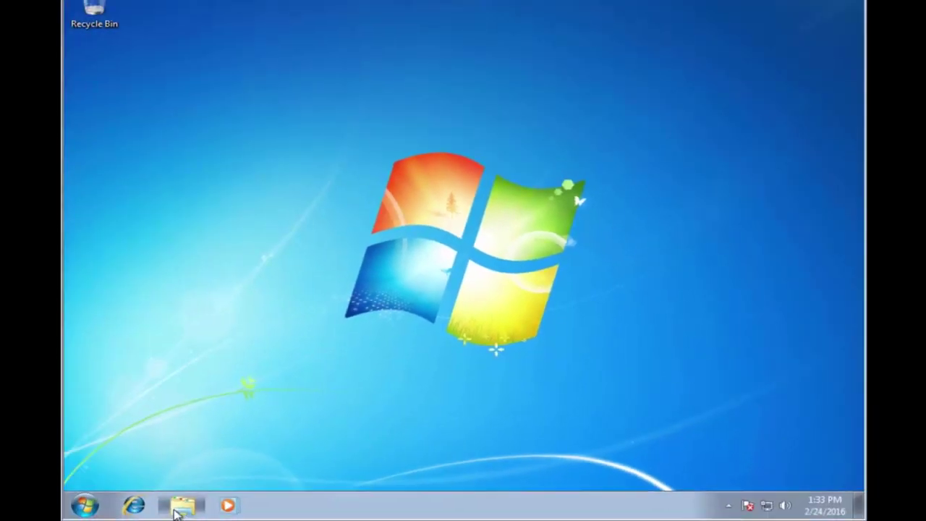
- Browse to the ZAV folder on the Shared Folders (Z:) drive and run the Setup installer package
click(181, 504)
click(238, 293)
click(372, 273)
double_click(372, 274)
double_click(349, 161)
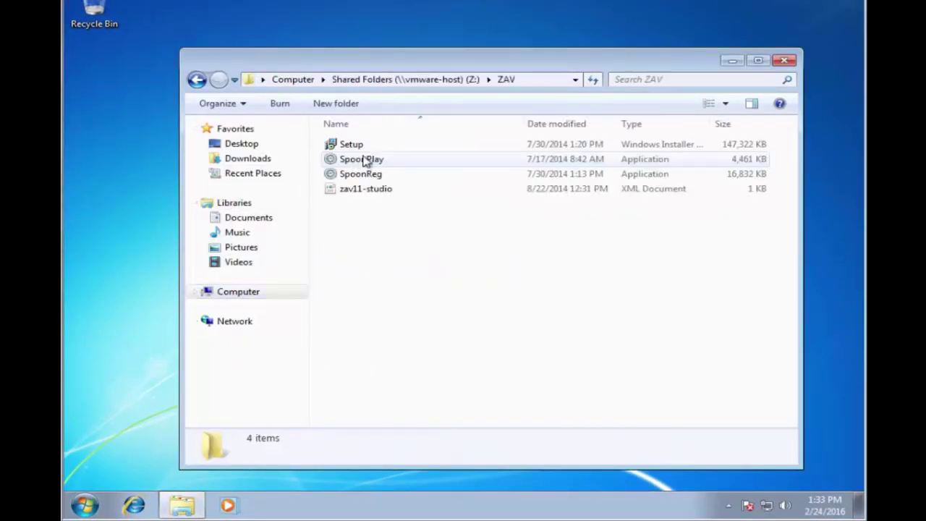
double_click(353, 148)
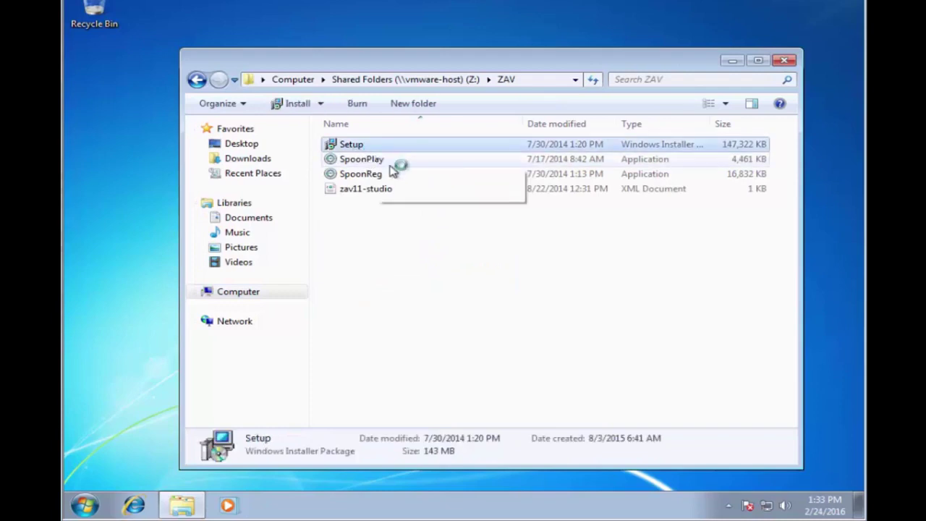
click(506, 258)
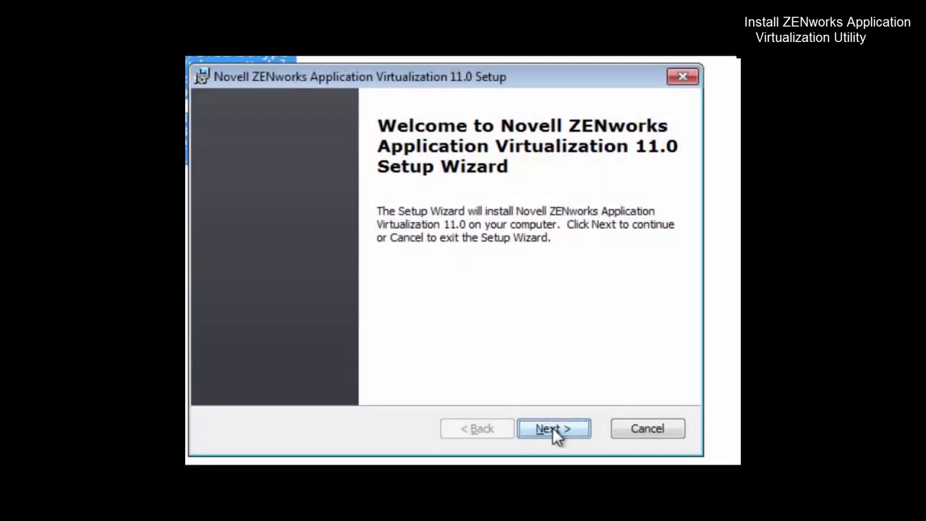
- Accept the license agreement and start the Typical installation of Novell ZENworks Application Virtualization 11.0
click(553, 428)
click(370, 352)
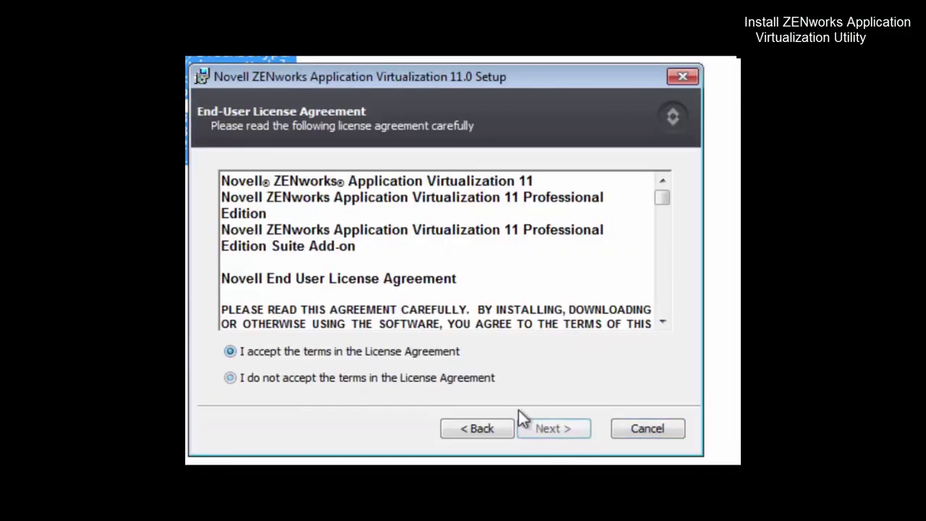
click(552, 431)
click(552, 434)
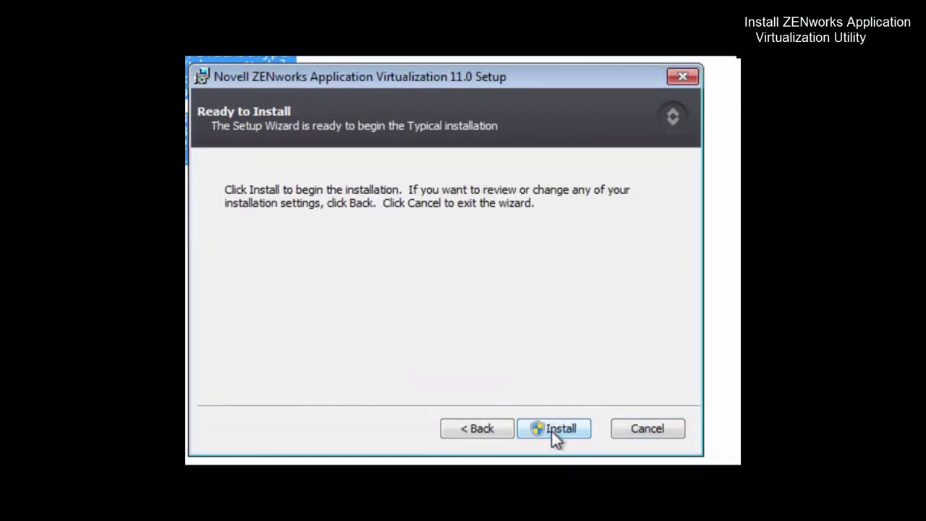
click(552, 430)
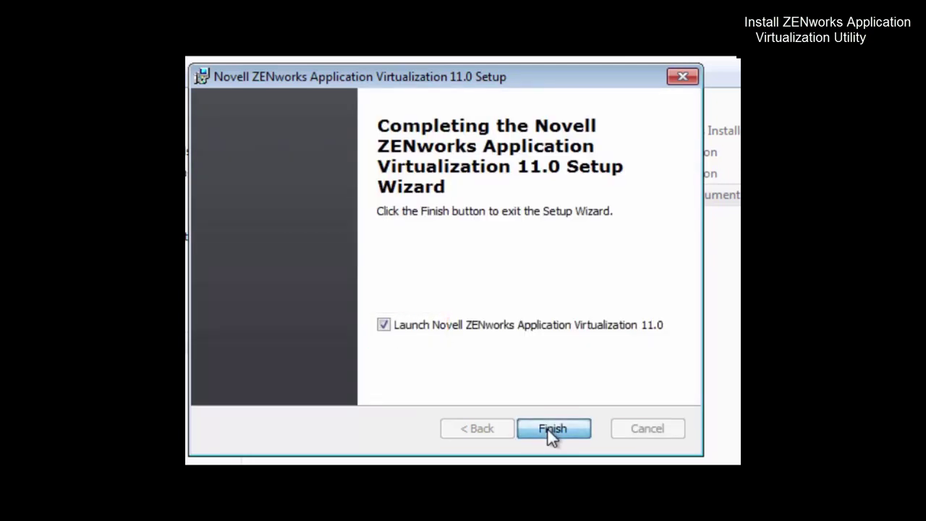
- Finish the setup wizard with the launch option enabled, allow the program to run, and close the ZAV folder window
click(550, 431)
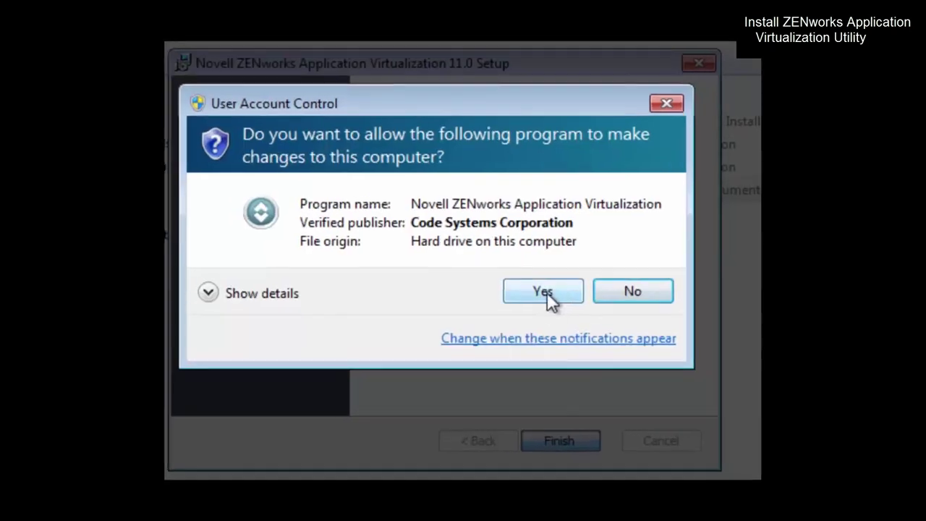
click(547, 292)
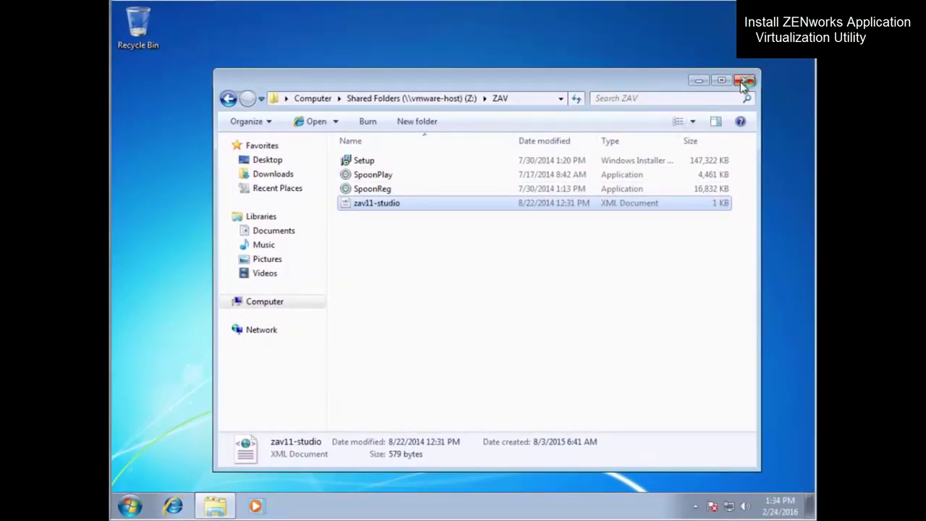
click(744, 80)
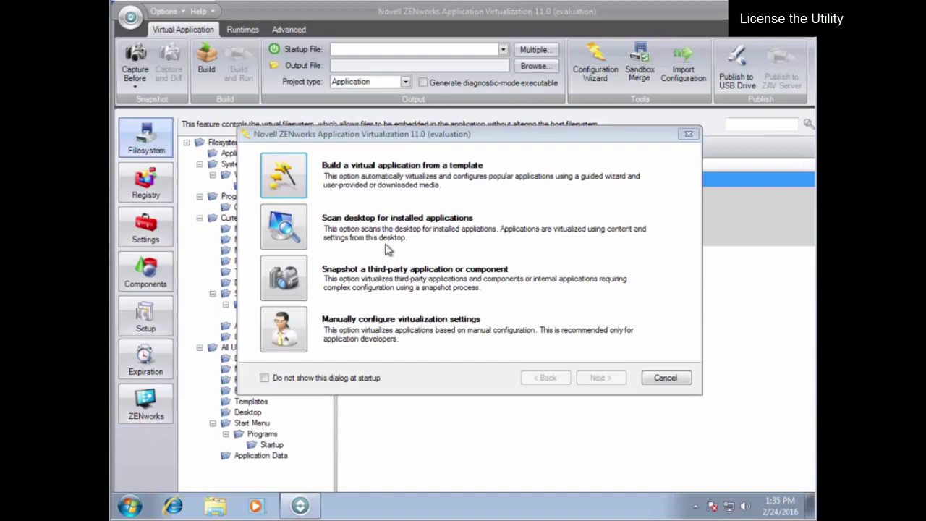
- Dismiss the startup wizard and install the license certificate by pasting its contents
click(663, 377)
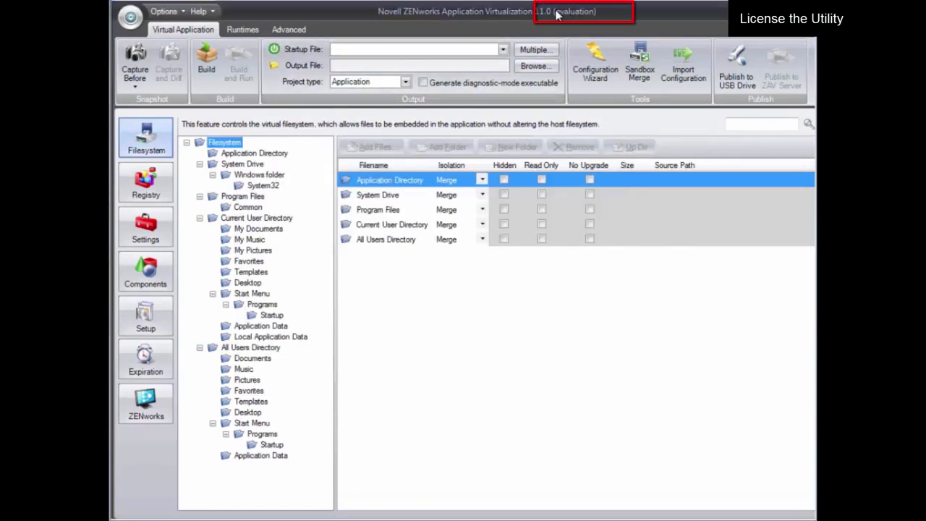
click(163, 11)
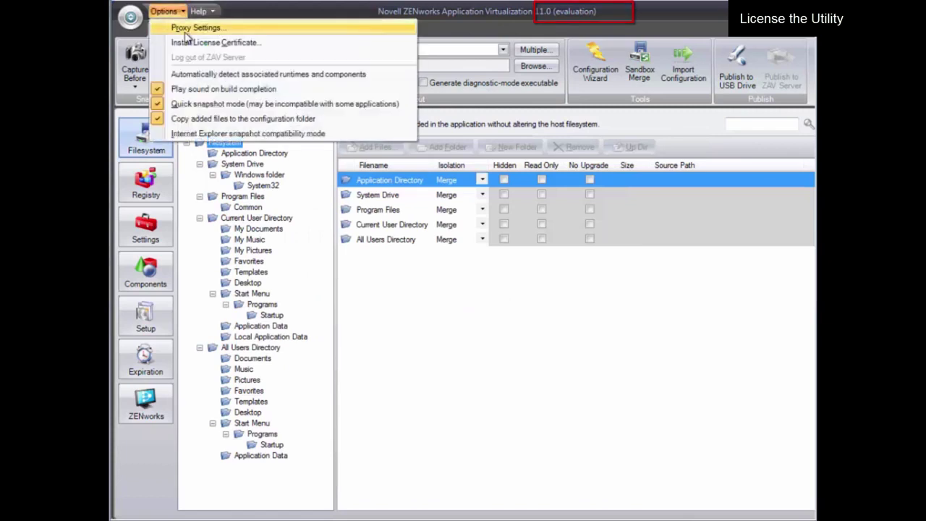
click(210, 42)
key(ctrl+v)
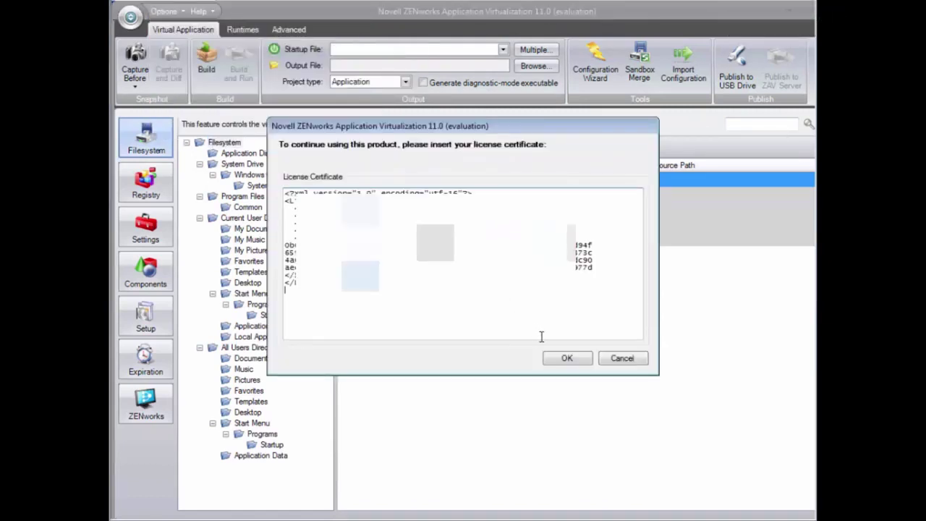
click(566, 358)
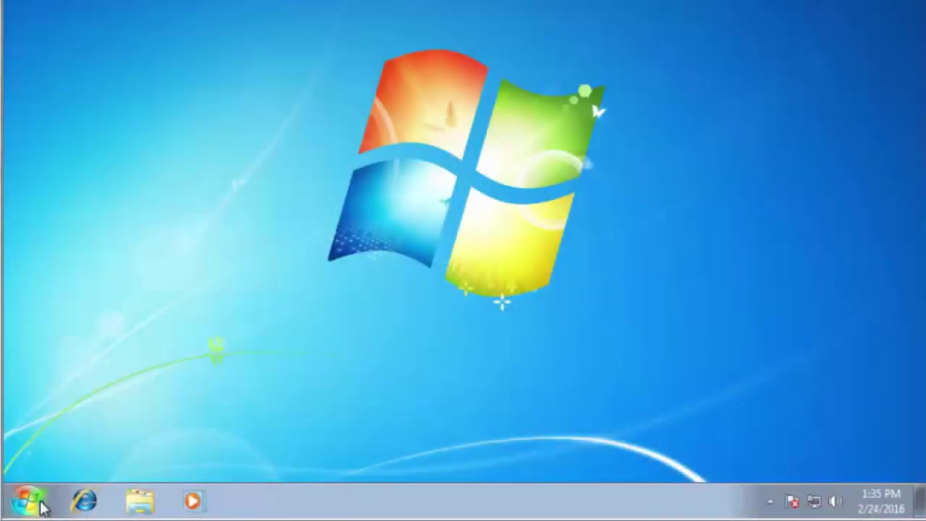
- Shut down the Windows 7 guest system
click(28, 500)
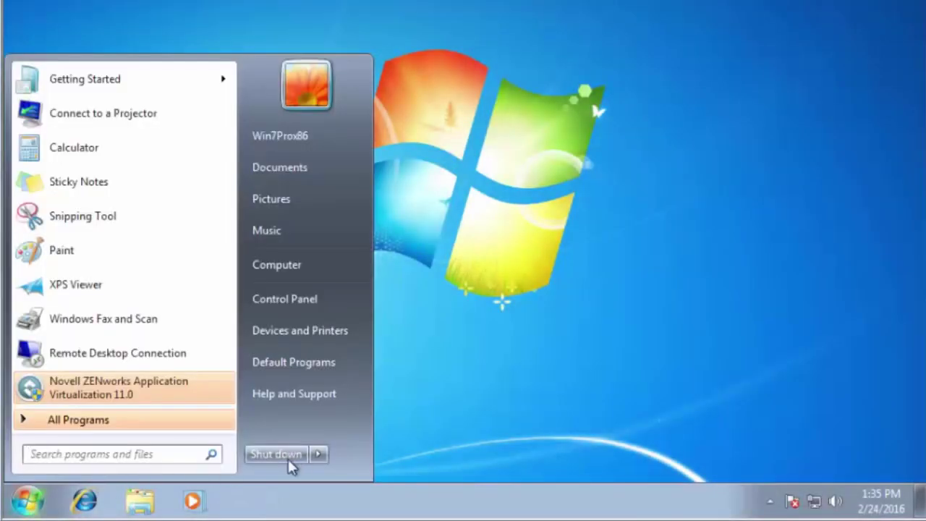
click(282, 460)
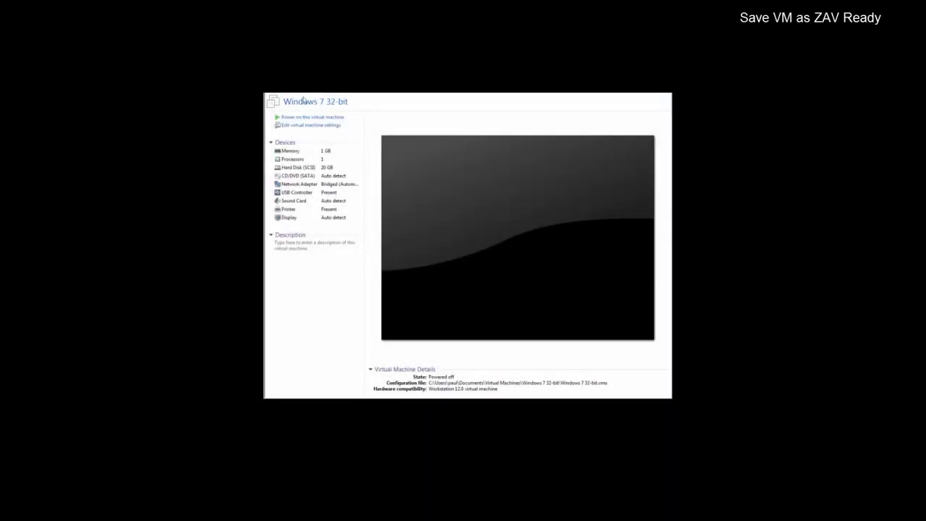
- Snapshot the Windows 7 32-bit VM in VMware Workstation as "Windows7 Pro x86 - ZAV Ready", noting dated Windows updates installed and "ZAV 11.0.2 Installed" in the description
right_click(296, 94)
mouse_move(368, 155)
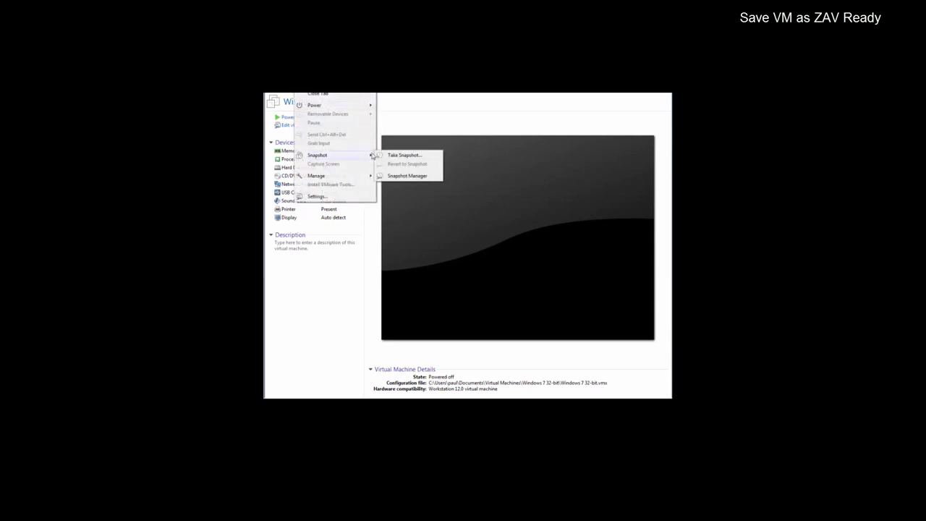
click(404, 155)
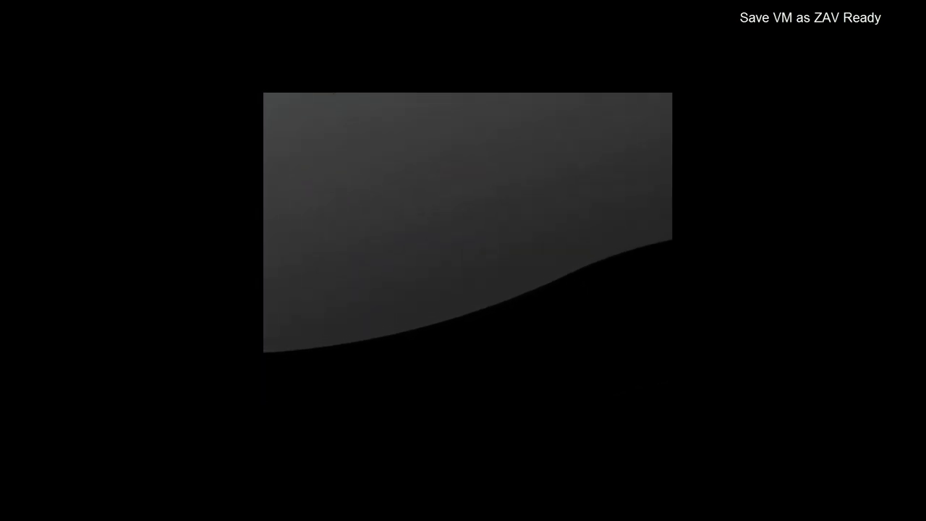
text(Windows)
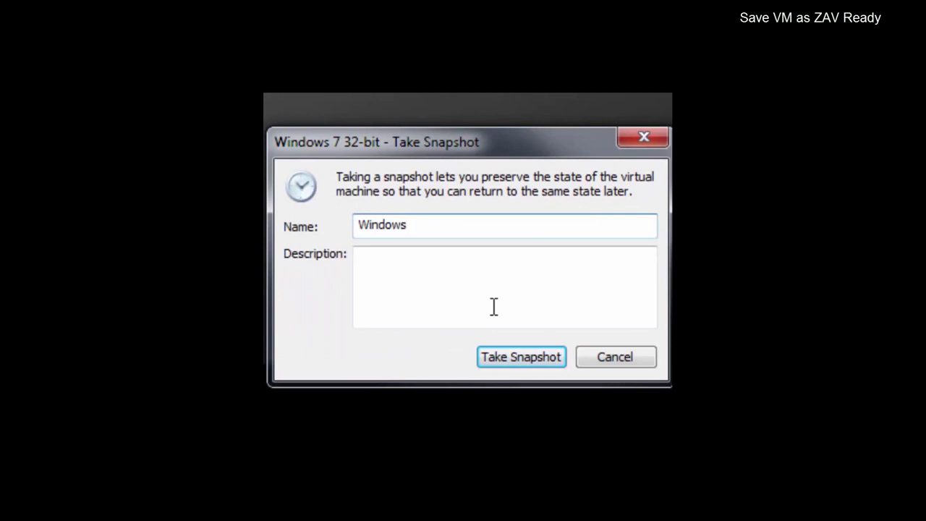
text(7 Pro x86 - ZAV Ready)
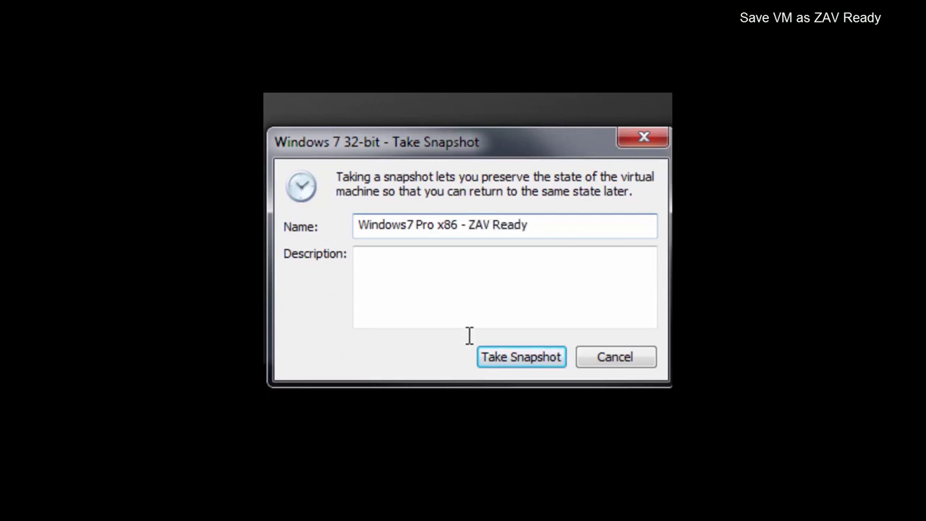
click(418, 272)
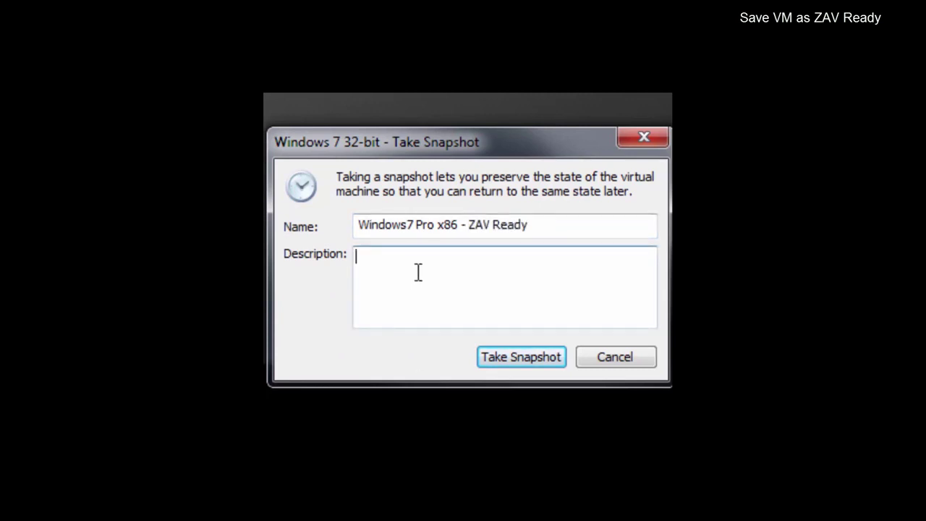
text(Windows updates installed )
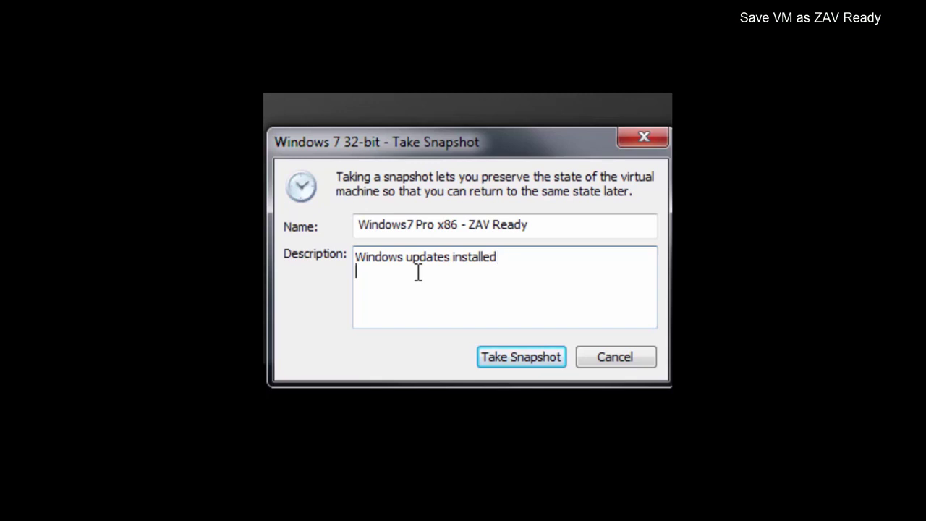
text(ZAV 11.0.2 Installed)
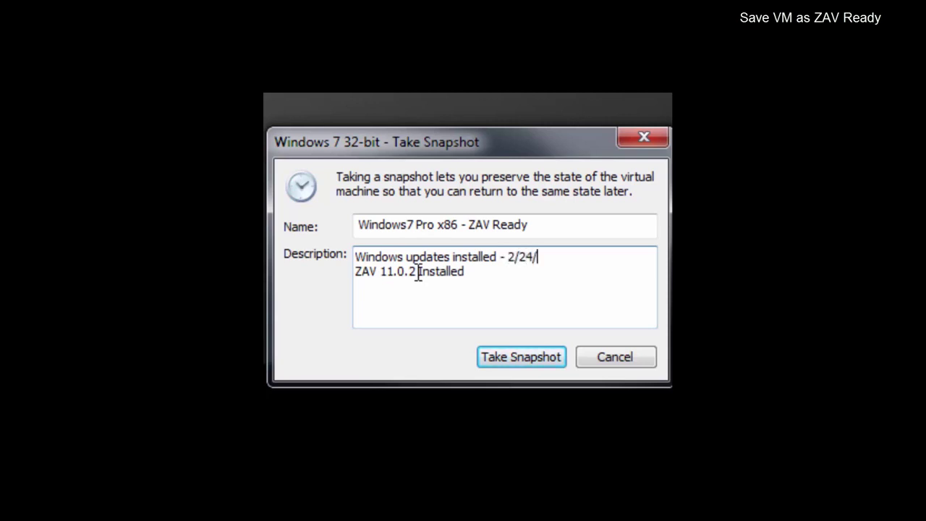
click(520, 356)
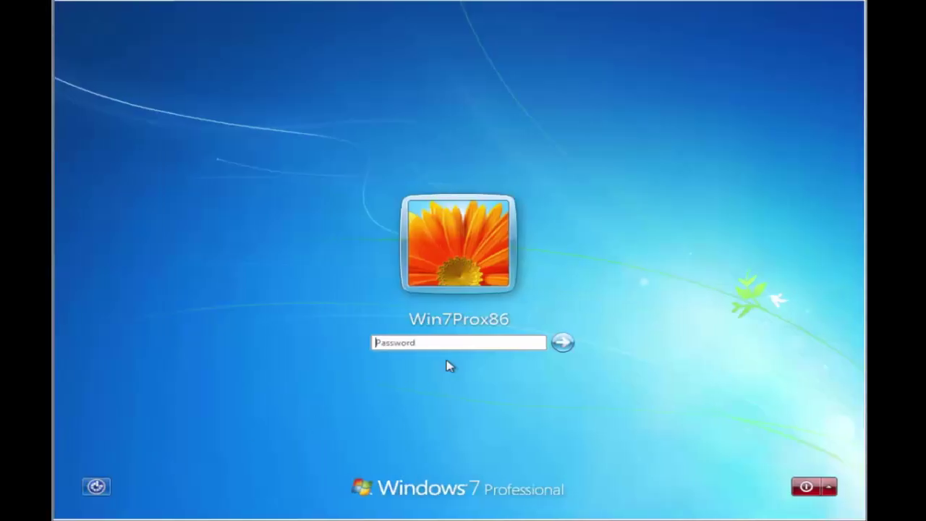
- Log in to Windows 7 with the account password
text(•••)
key(Return)
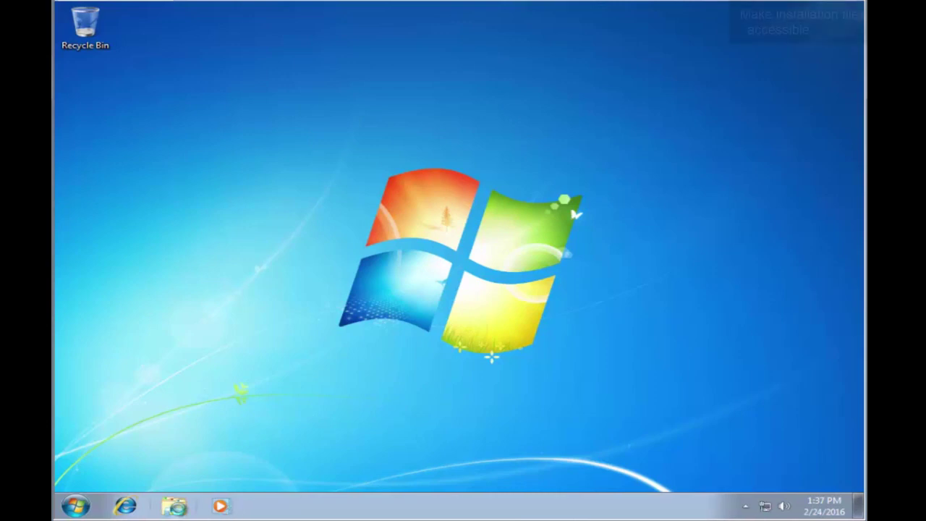
- Open the Microsoft folder on the Shared Folders (Z:) network drive
click(176, 504)
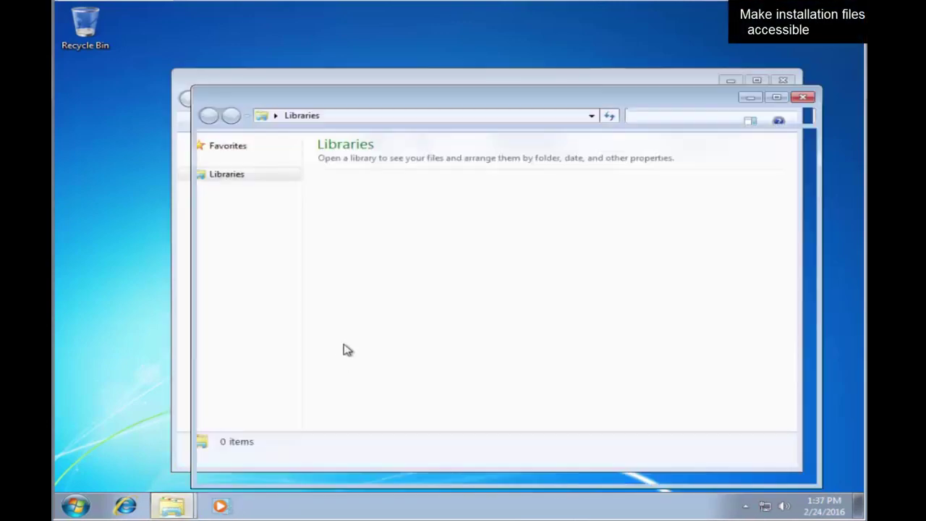
click(258, 319)
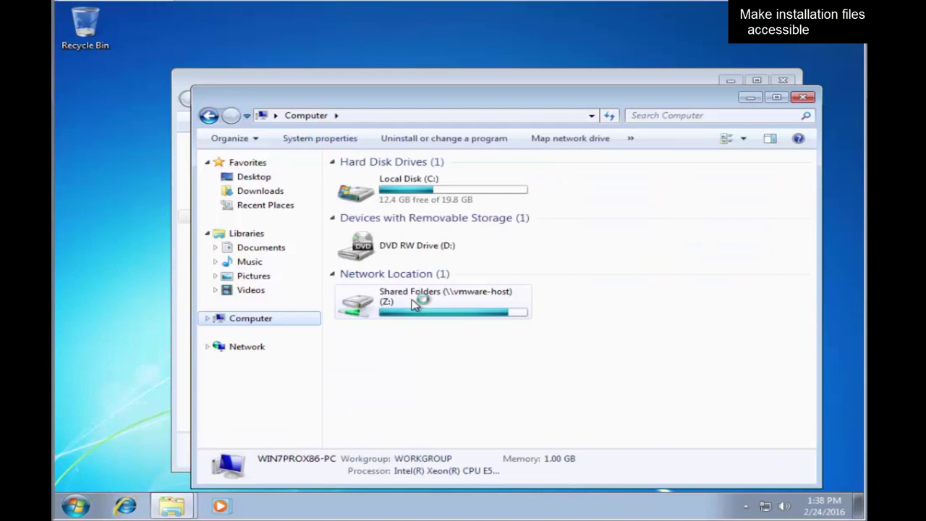
double_click(414, 302)
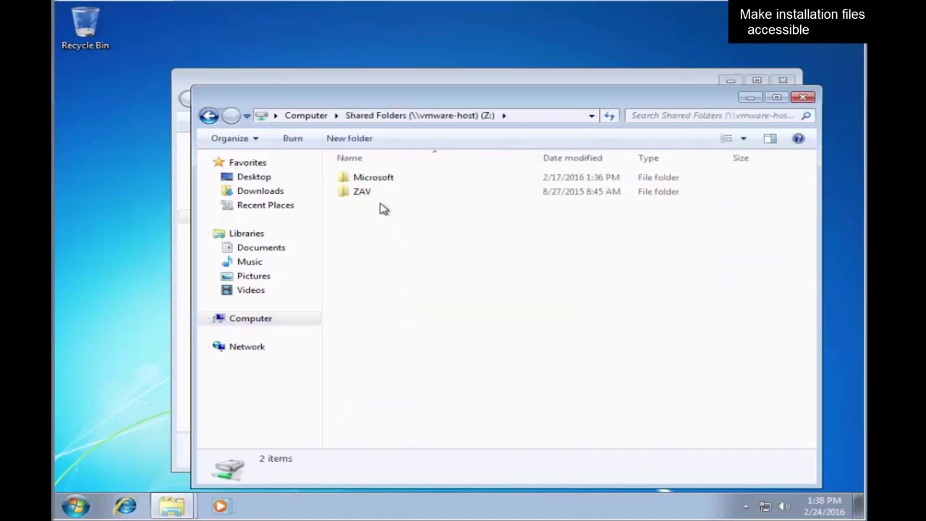
double_click(375, 182)
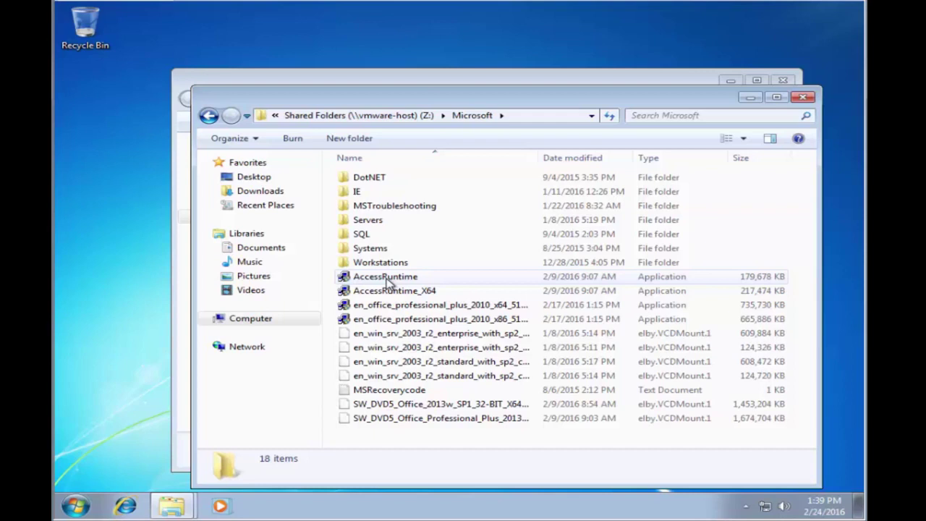
- Create a folder named "ZAV" at the root of Local Disk (C:), using the other Explorer window, and close that window
click(343, 84)
click(228, 306)
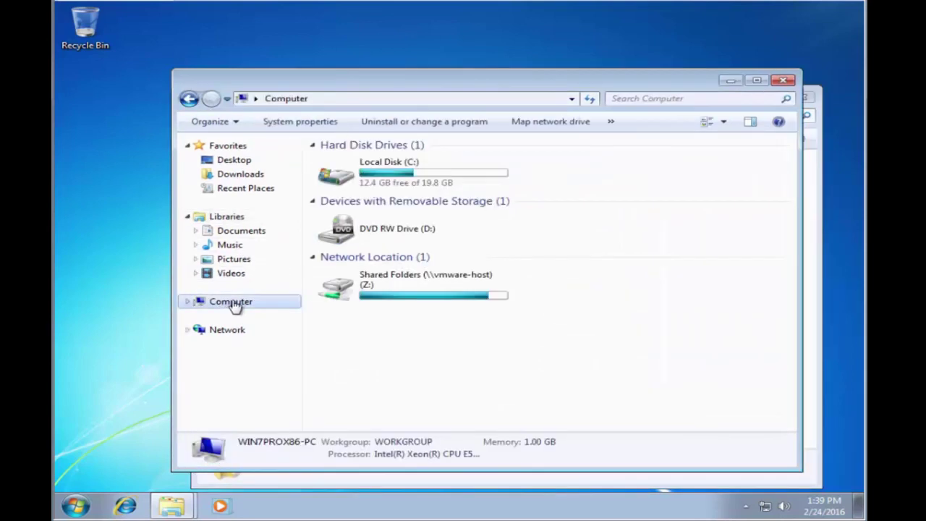
double_click(393, 180)
right_click(369, 248)
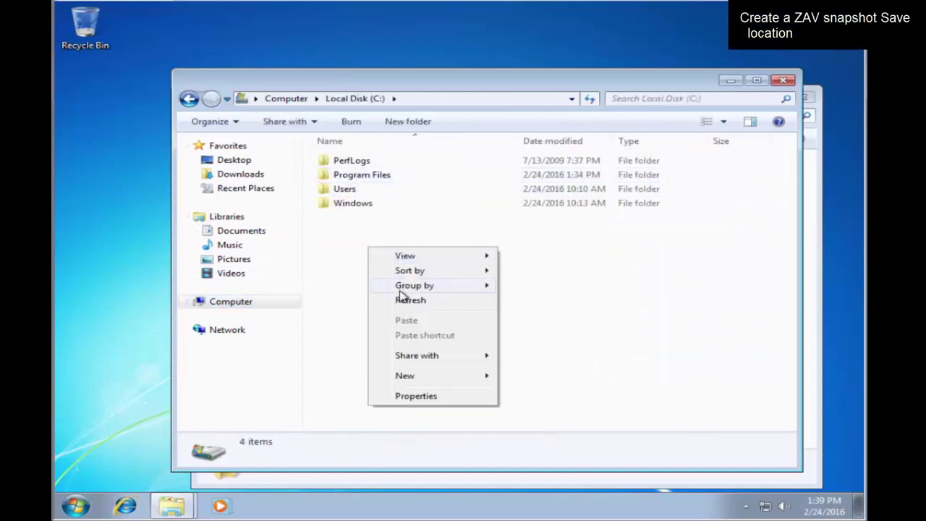
mouse_move(479, 374)
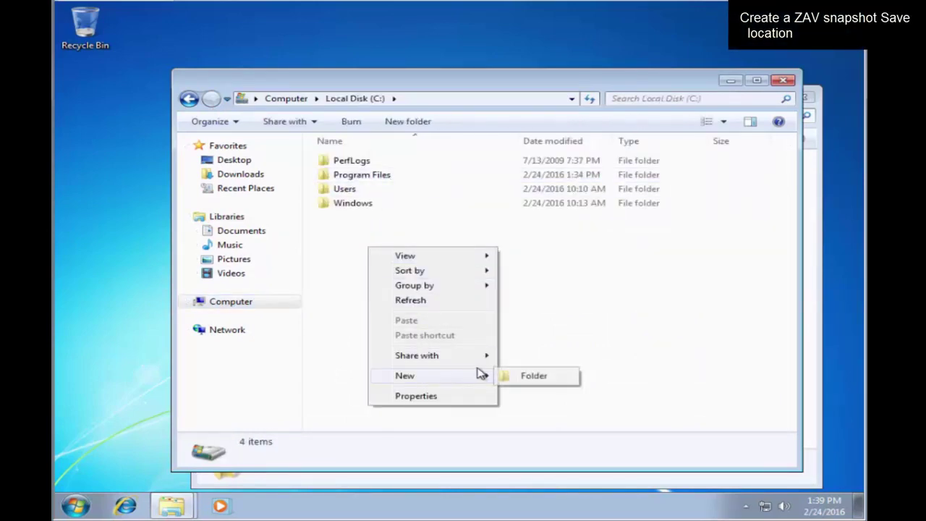
click(522, 376)
text(ZAV)
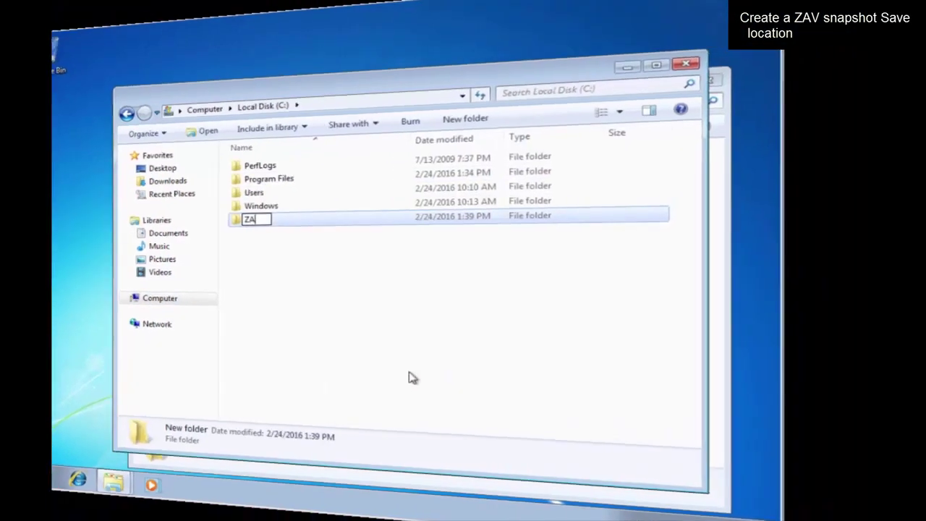
key(Return)
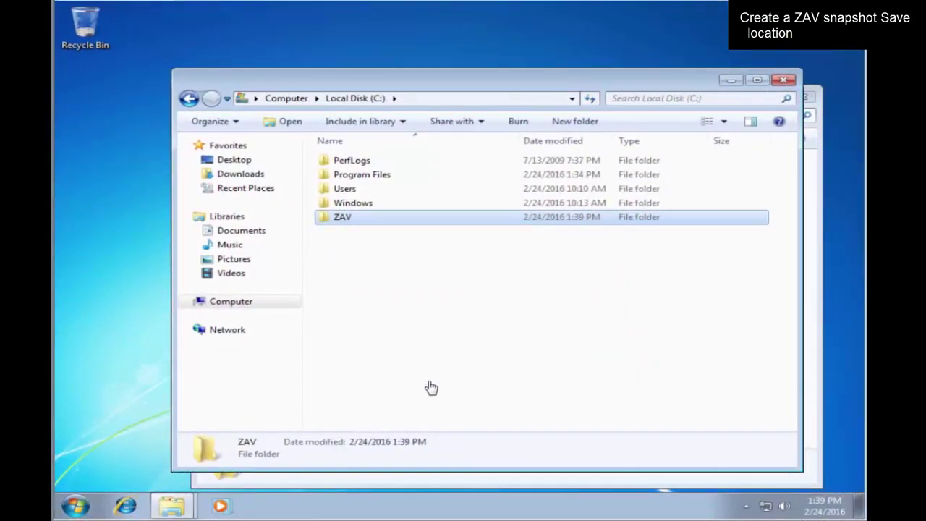
click(783, 82)
- Launch Novell ZENworks Application Virtualization 11.0 and allow it to make changes to the computer
click(75, 505)
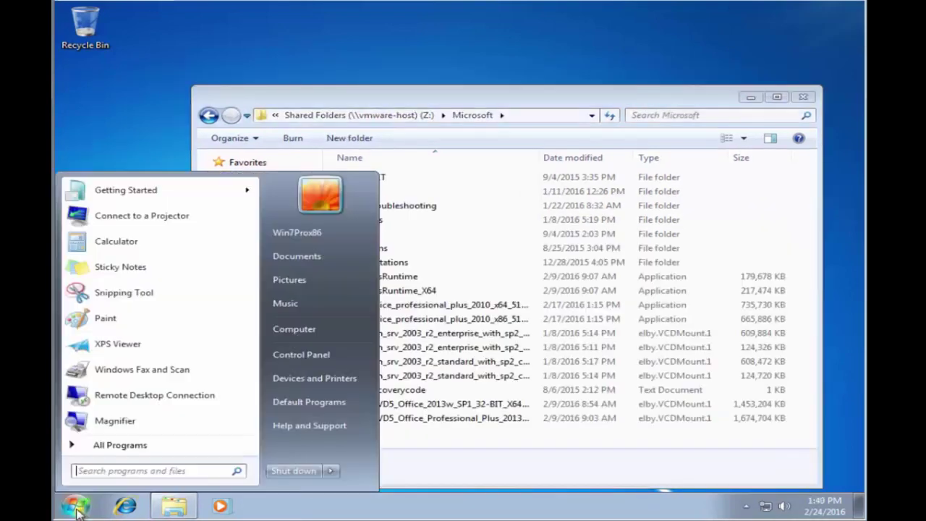
click(129, 457)
click(156, 339)
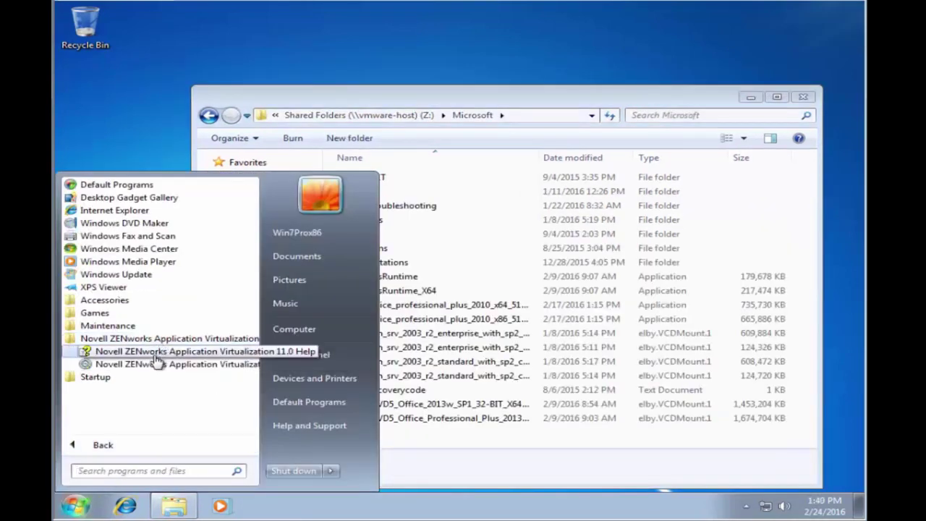
click(152, 365)
click(314, 352)
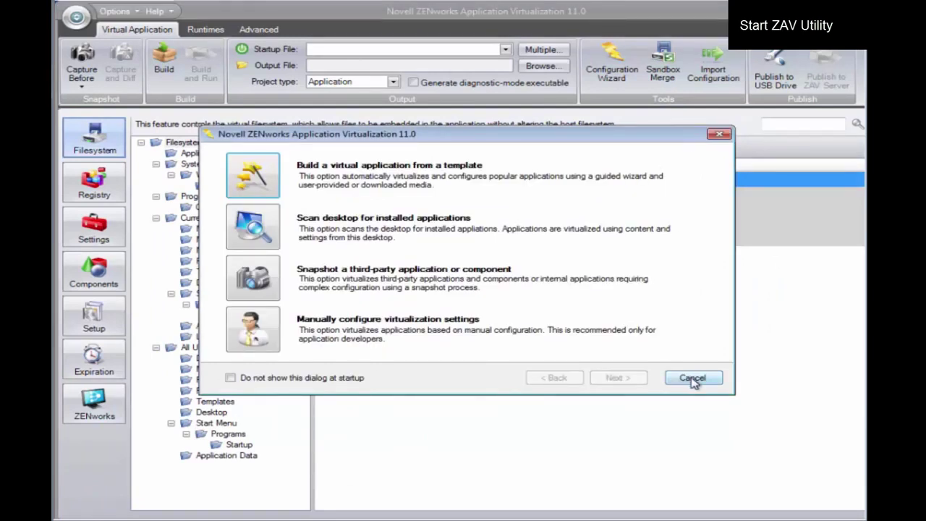
- Dismiss the startup wizard, capture the Before snapshot of the clean system, and minimize the application window
click(692, 378)
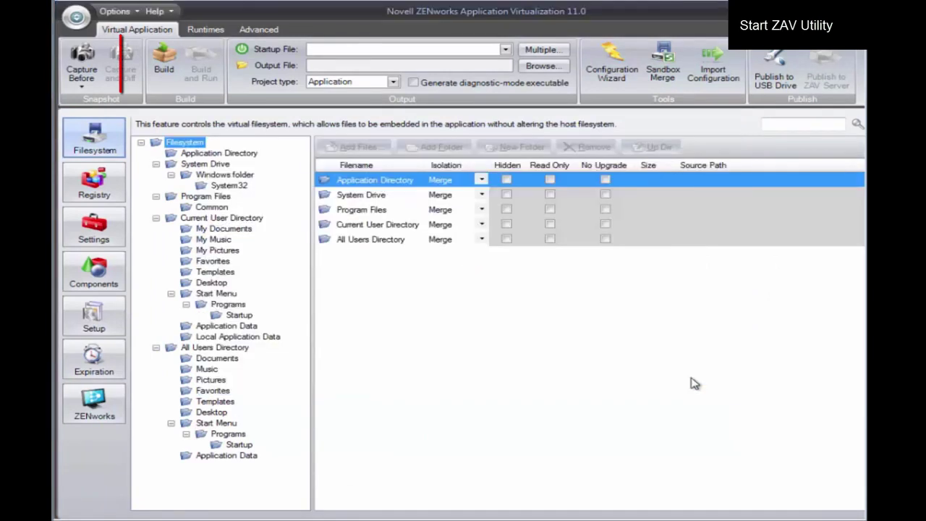
click(82, 55)
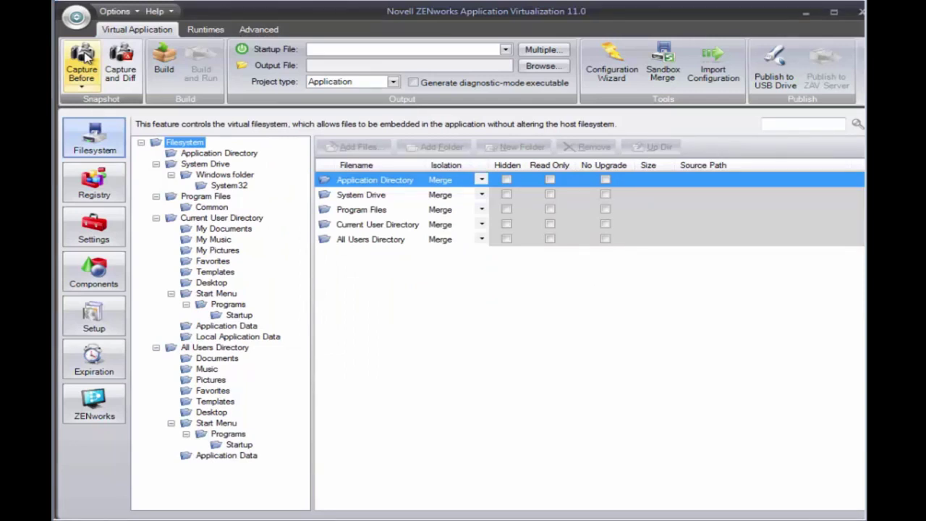
click(804, 12)
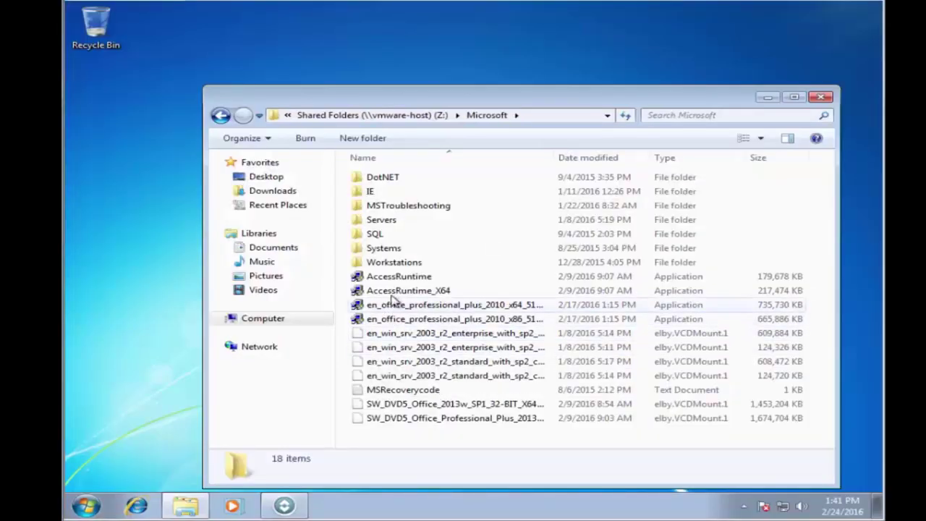
- Install Microsoft Access Runtime 2010 from the AccessRuntime installer, accepting the license terms, and close the finished setup
click(393, 282)
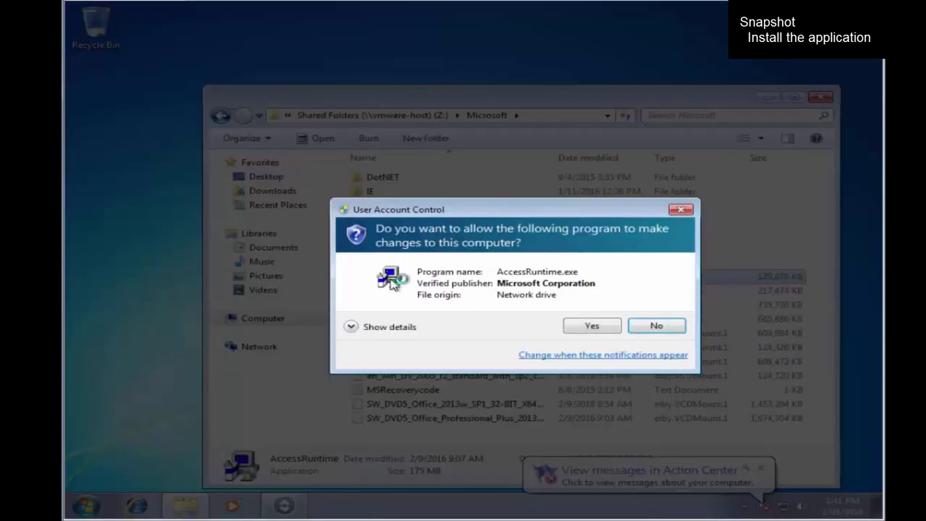
click(588, 326)
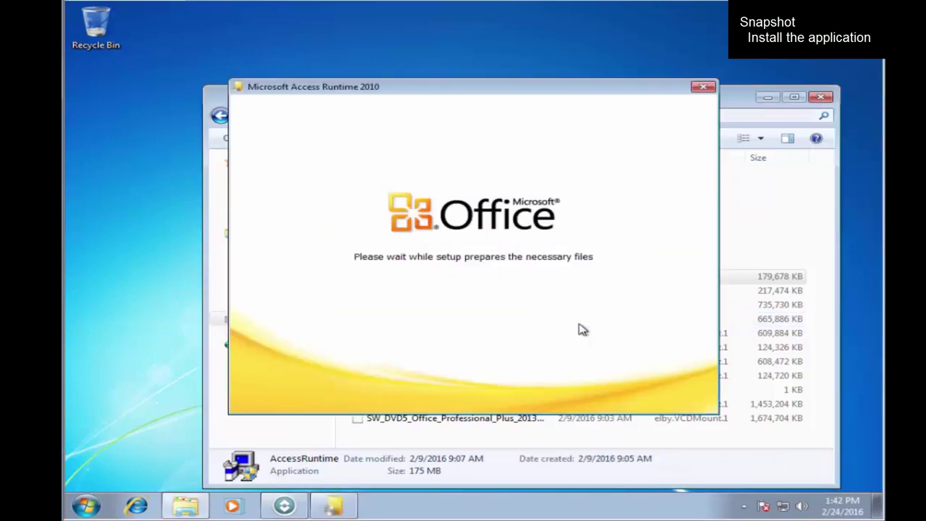
click(316, 384)
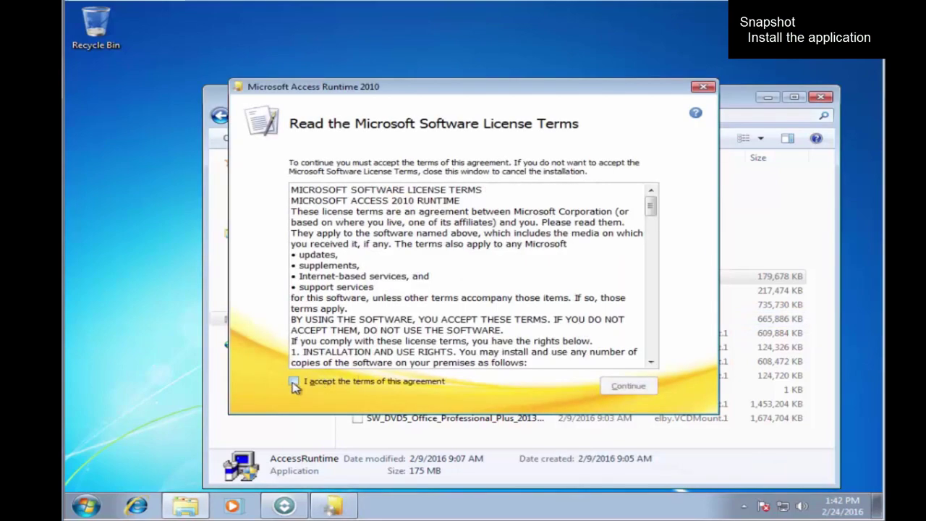
click(623, 387)
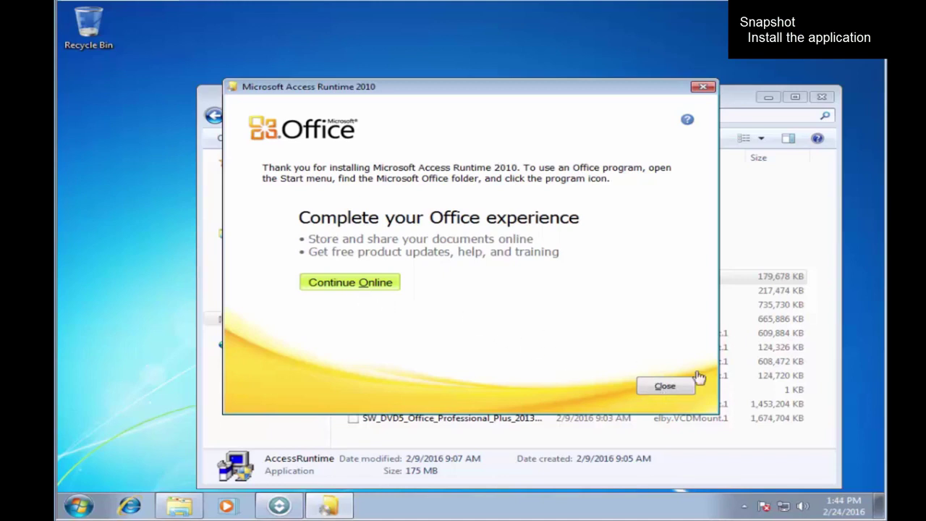
click(665, 389)
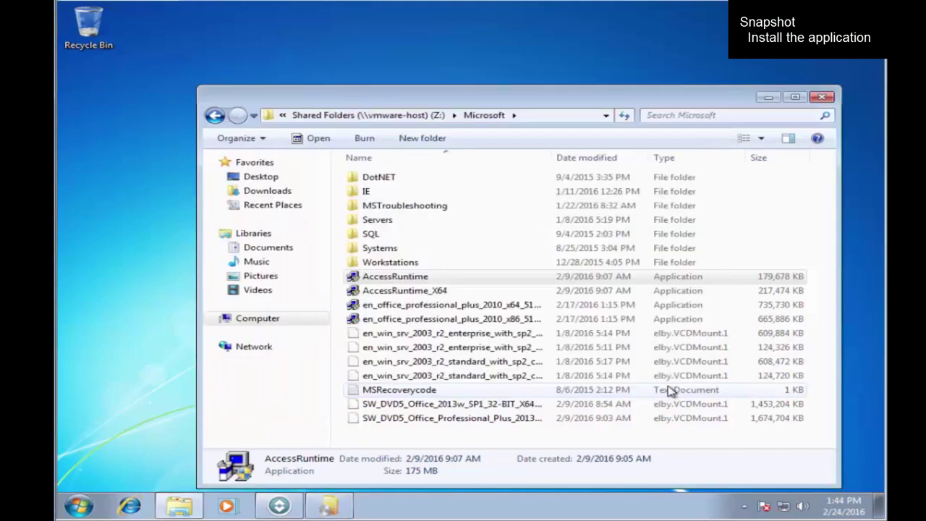
- Run MSACCESS from the Office14 folder under C:\Program Files\Microsoft Office
click(80, 505)
click(137, 445)
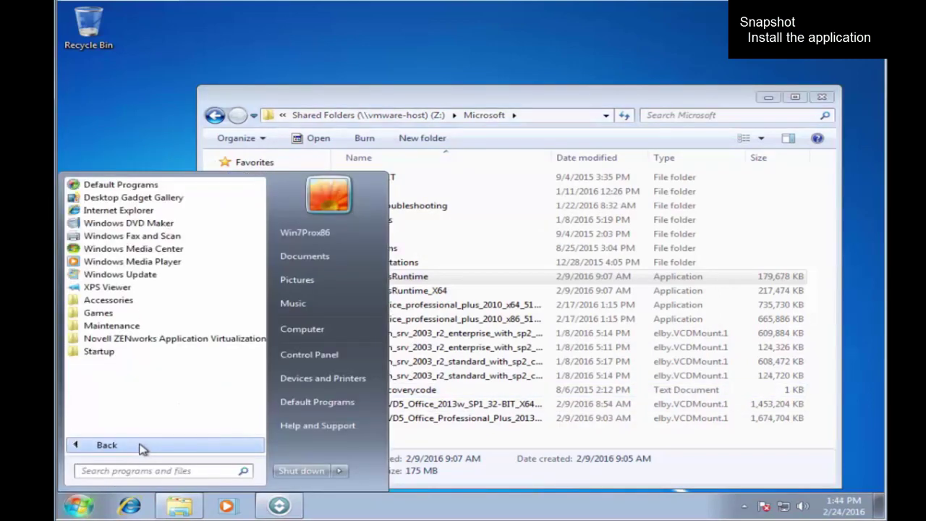
click(302, 328)
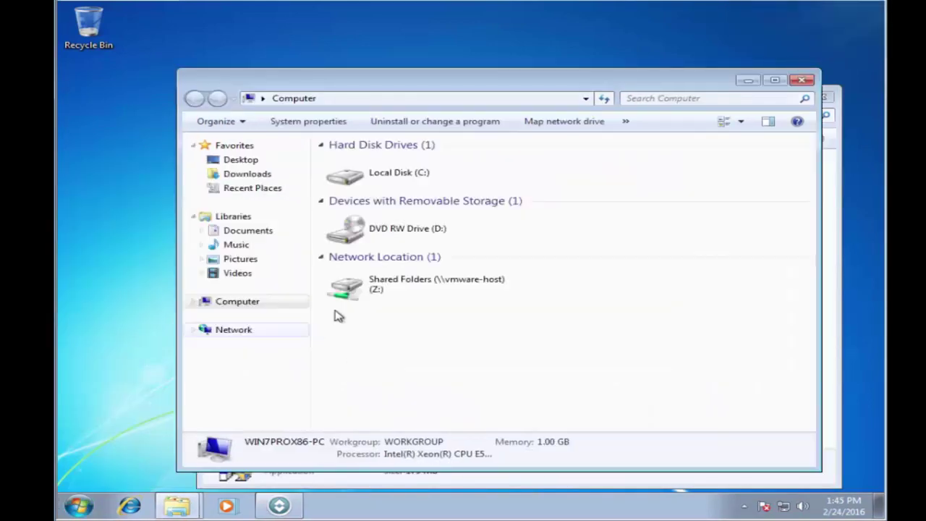
double_click(403, 183)
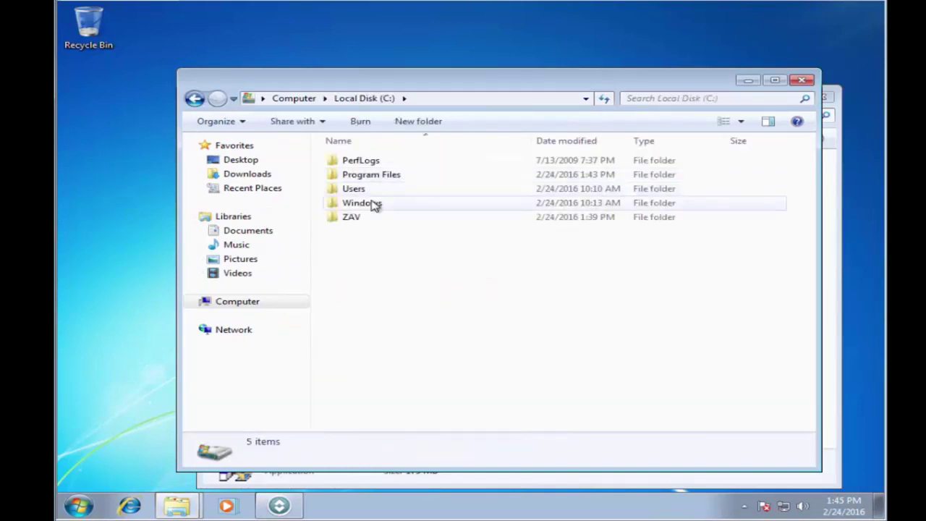
double_click(388, 176)
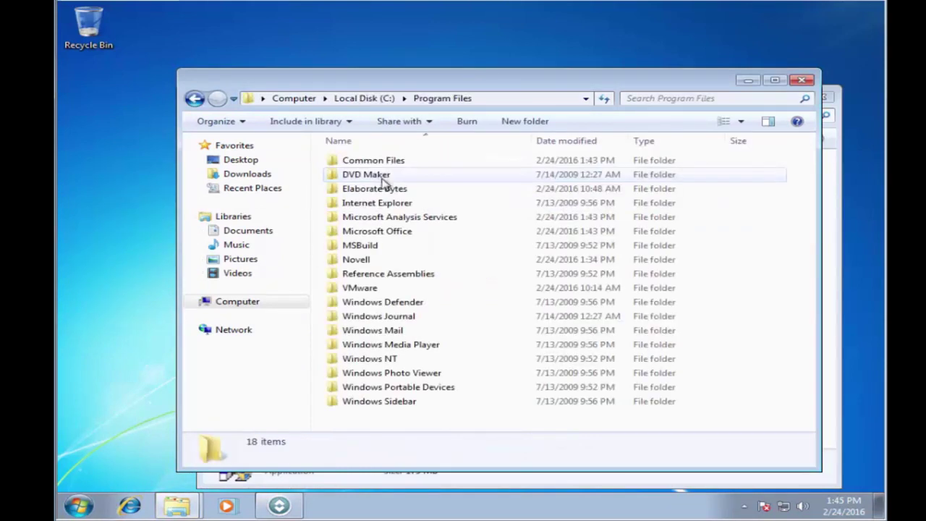
double_click(373, 232)
double_click(369, 178)
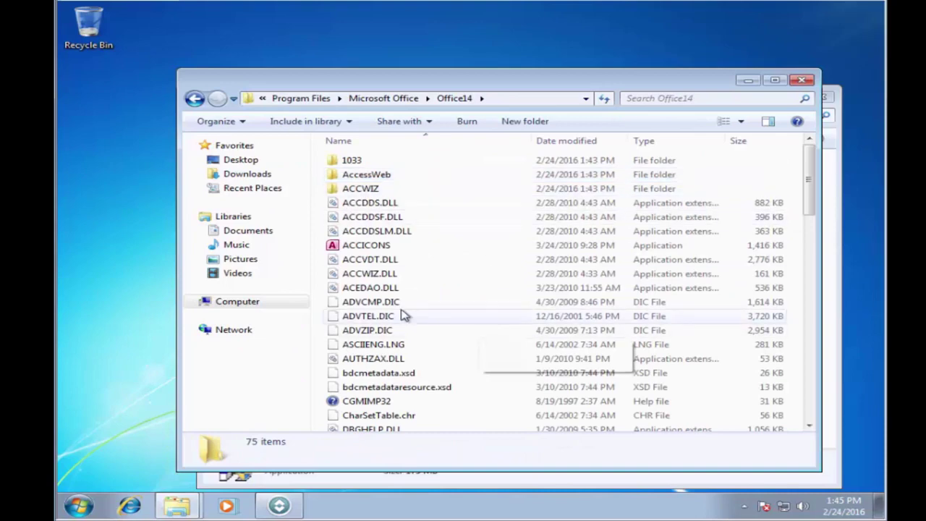
scroll(390, 407, down, 8)
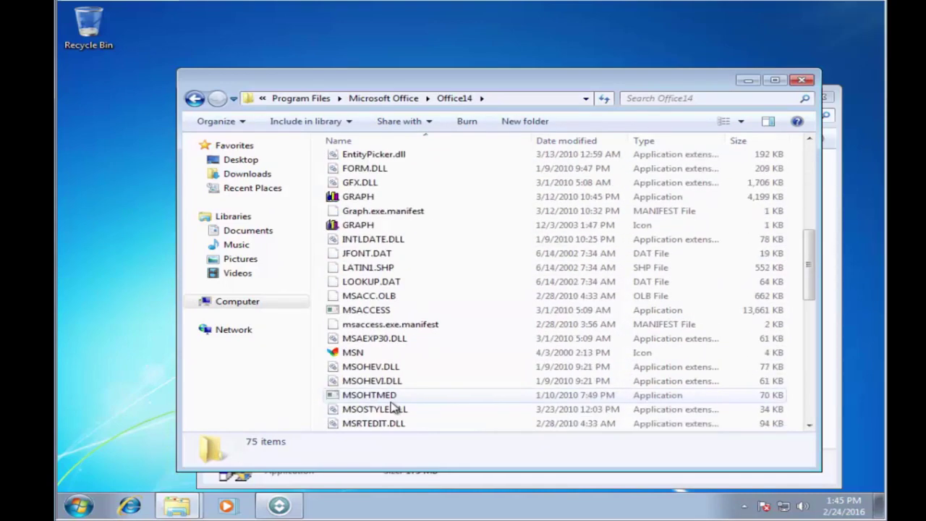
double_click(380, 311)
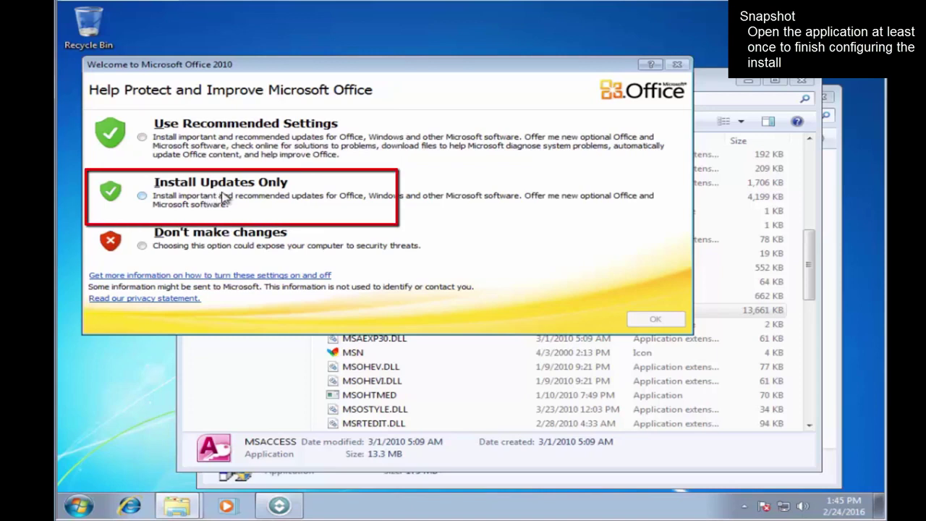
- Complete the Office first-run setup with "Don't make changes" and dismiss the missing-database notice in Microsoft Access
click(142, 245)
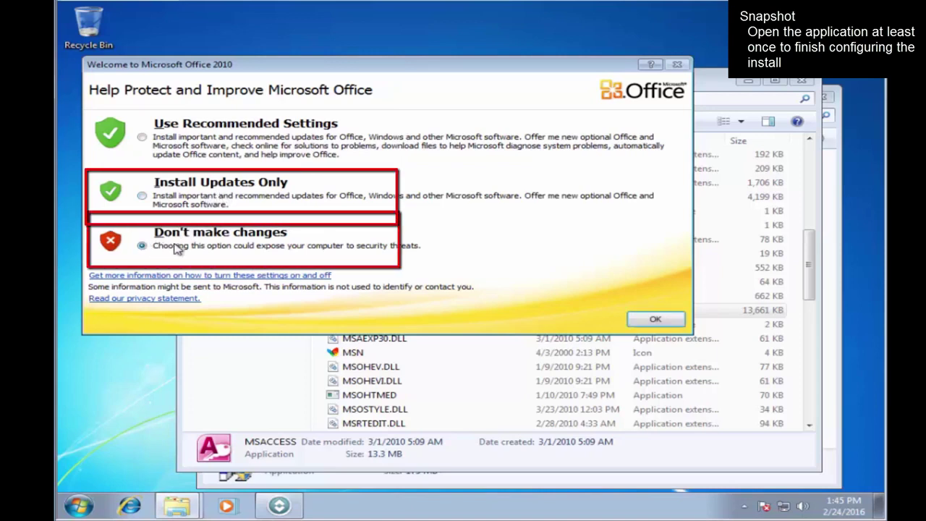
click(657, 321)
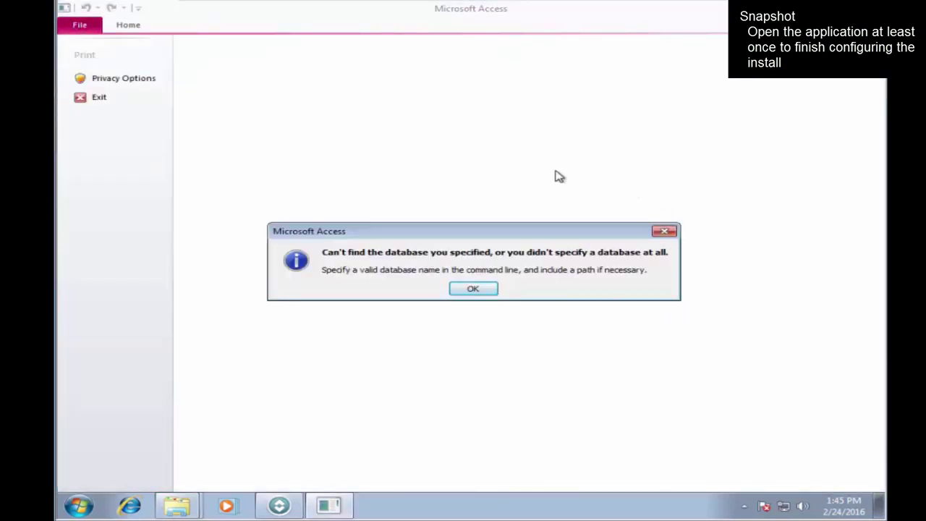
click(473, 290)
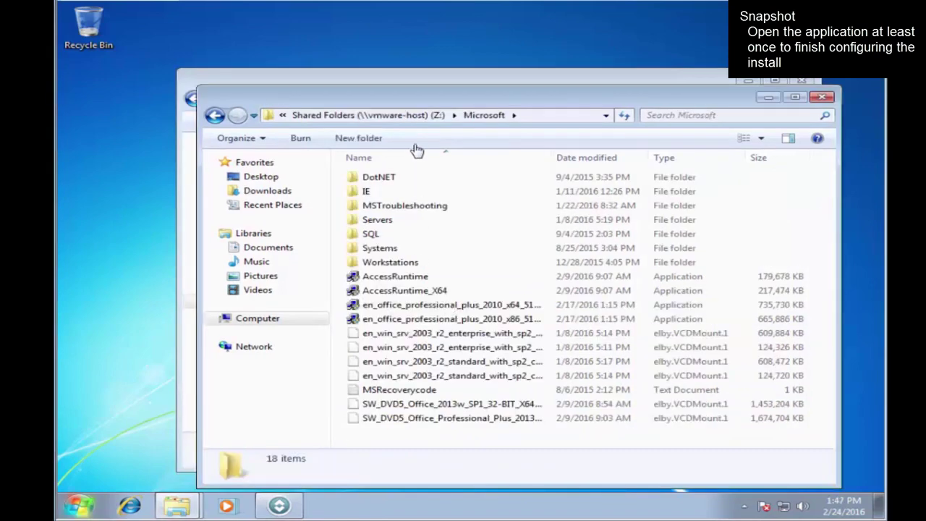
- Copy the MSAccess2010RT folder from the ZAV folder on the Z: shared drive
click(413, 117)
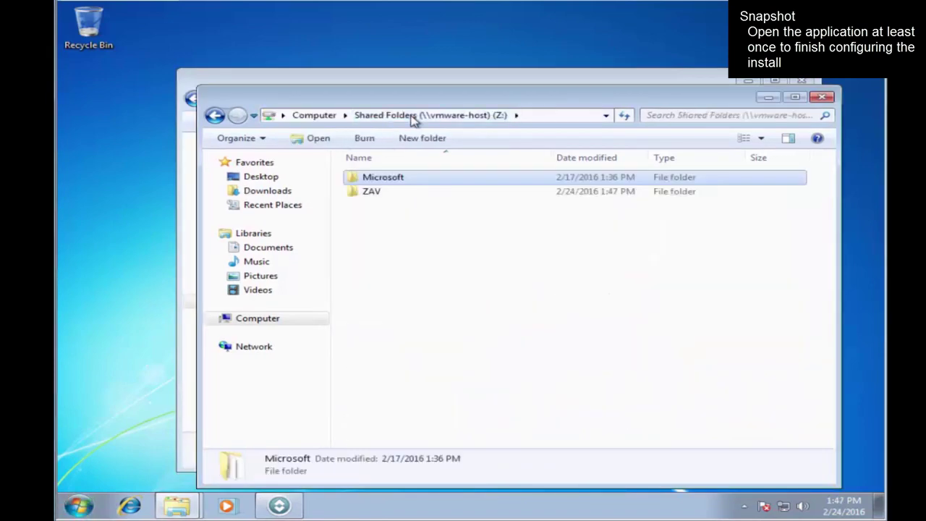
double_click(377, 192)
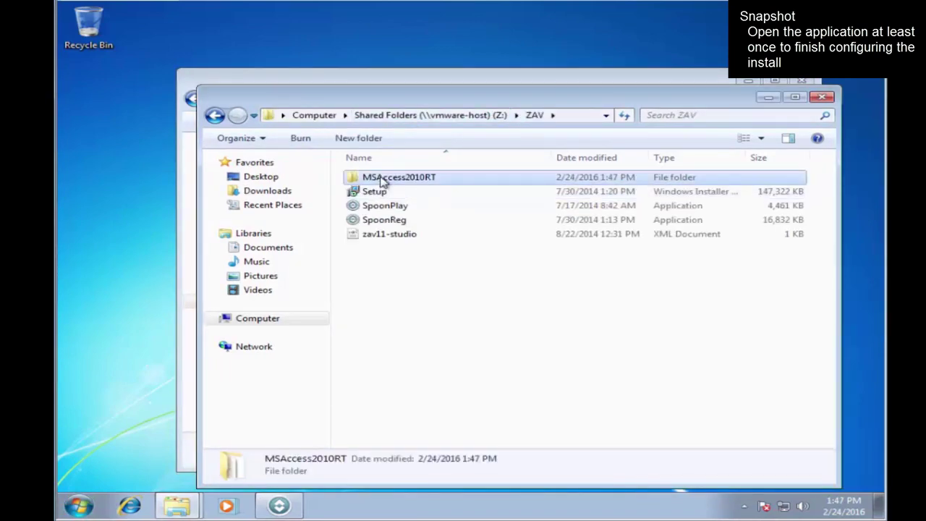
right_click(381, 178)
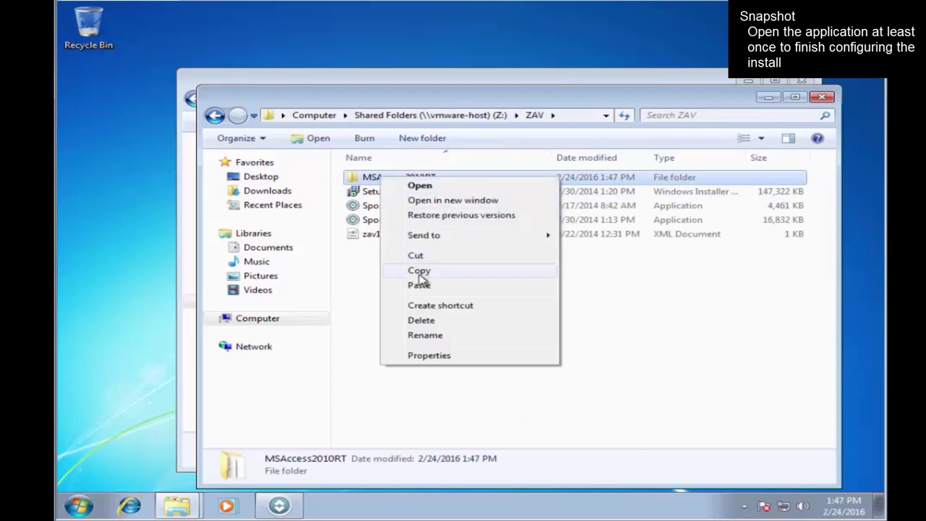
click(419, 272)
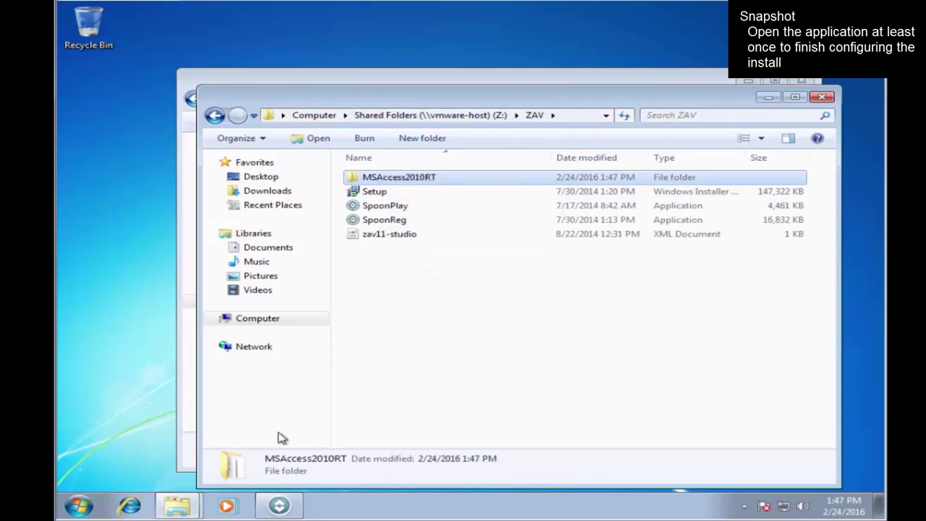
- Paste the copied MSAccess2010RT folder into C:\ZAV and open the pasted folder
click(180, 504)
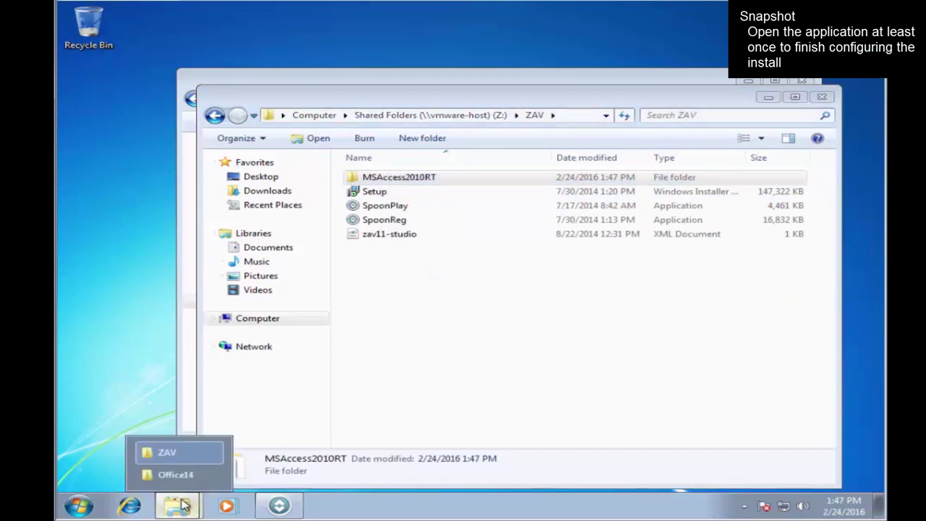
click(183, 455)
click(177, 504)
click(171, 475)
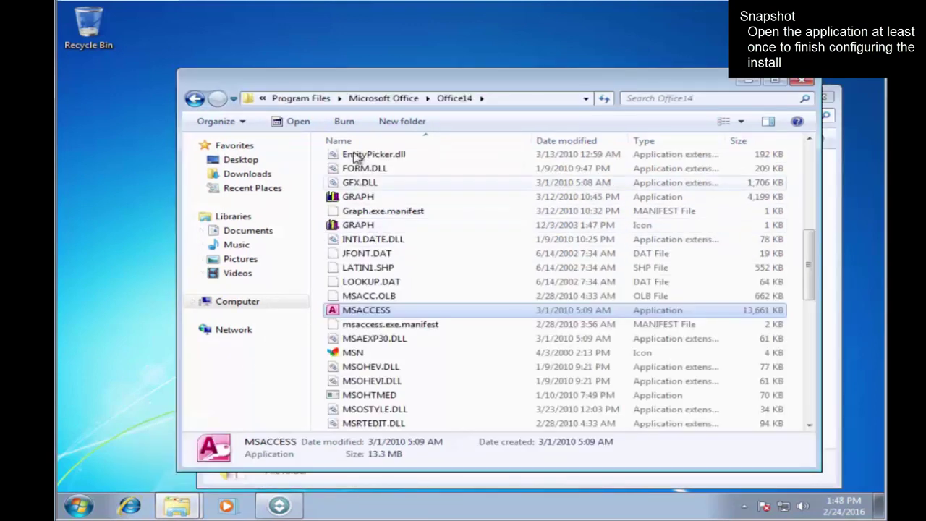
click(235, 304)
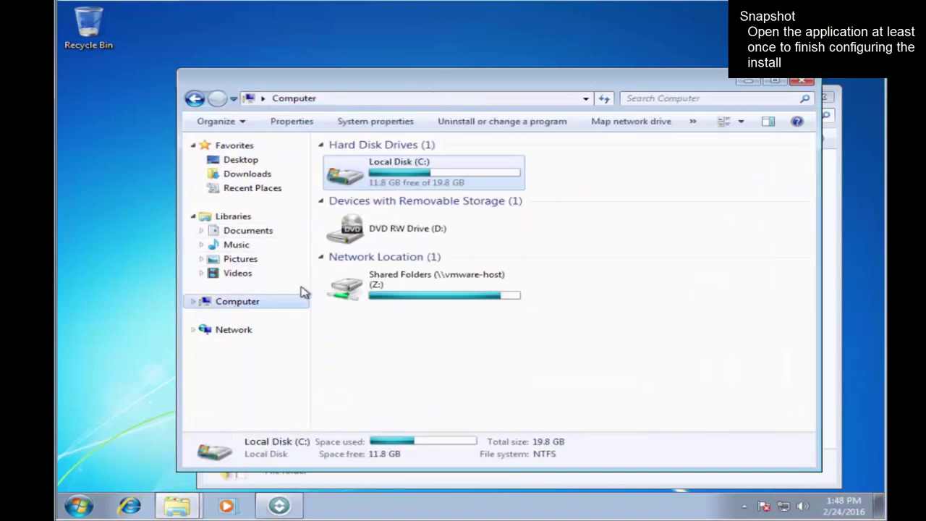
click(423, 175)
double_click(423, 176)
double_click(343, 220)
right_click(375, 229)
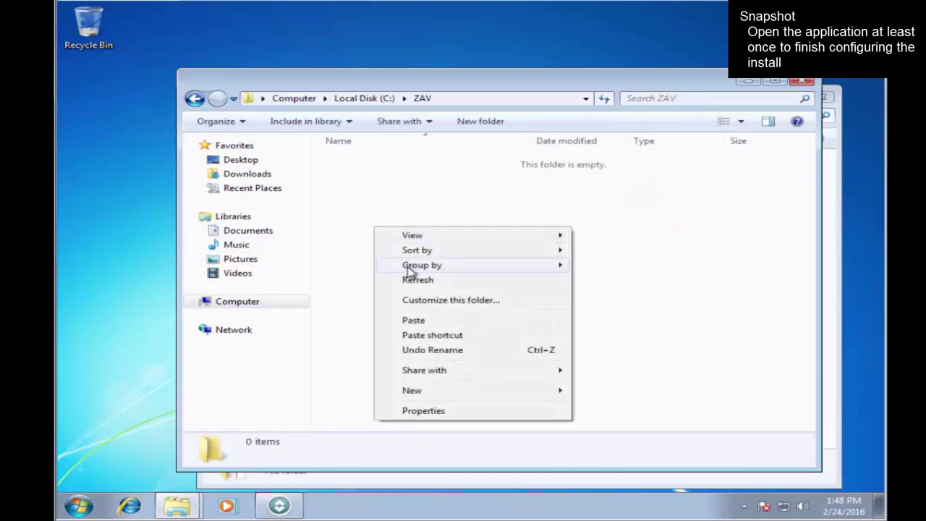
click(428, 322)
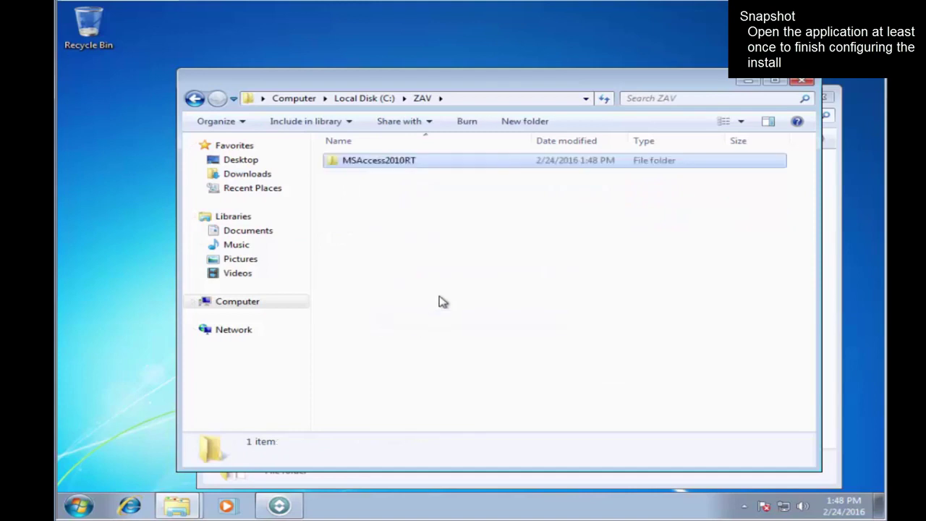
double_click(384, 165)
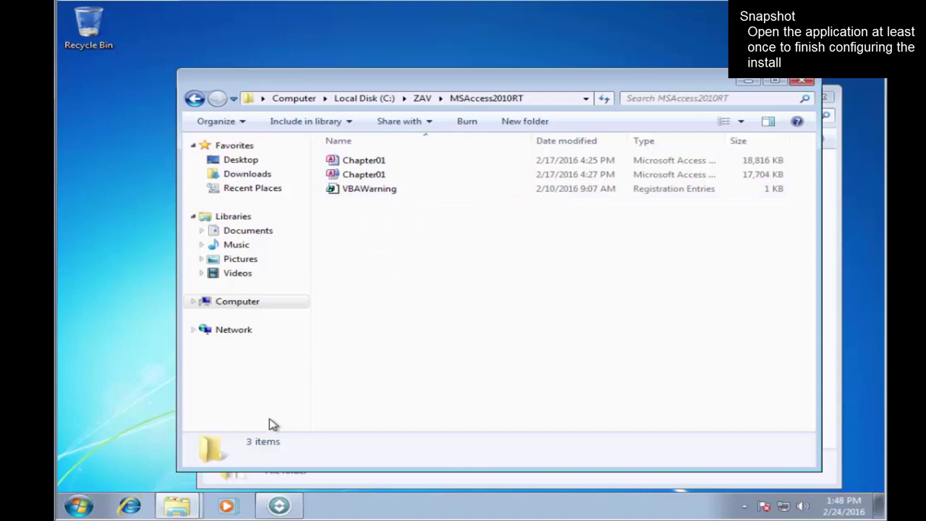
- Start a new desktop shortcut and choose MSACCESS in C:\Program Files\Microsoft Office\Office14 as its target
right_click(99, 291)
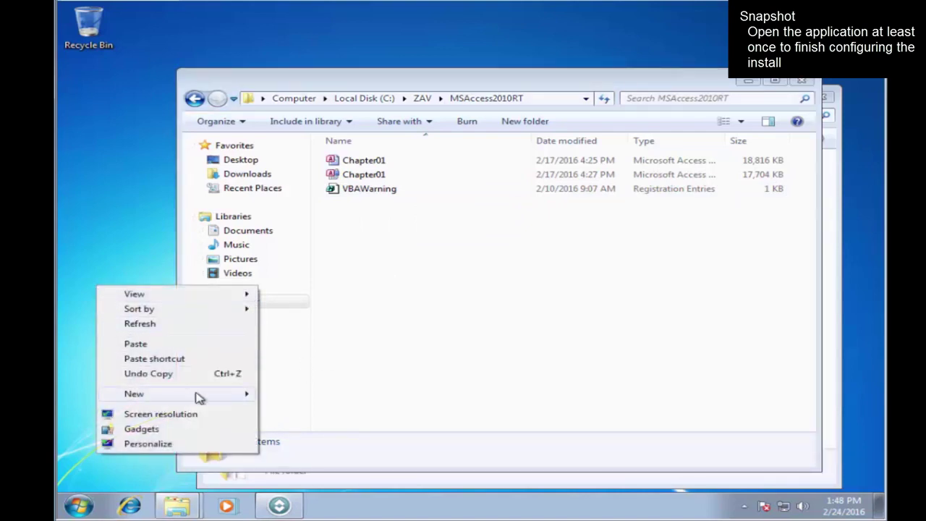
mouse_move(185, 394)
click(322, 269)
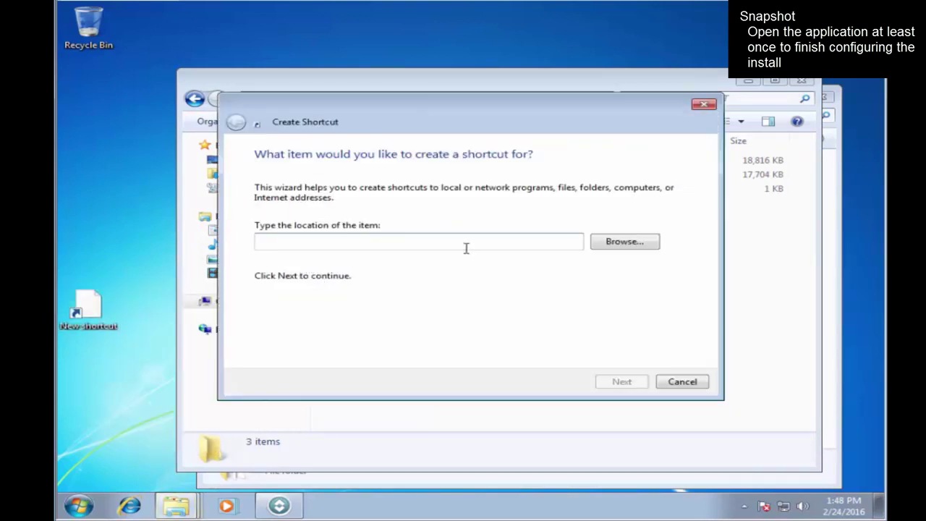
click(624, 241)
click(377, 245)
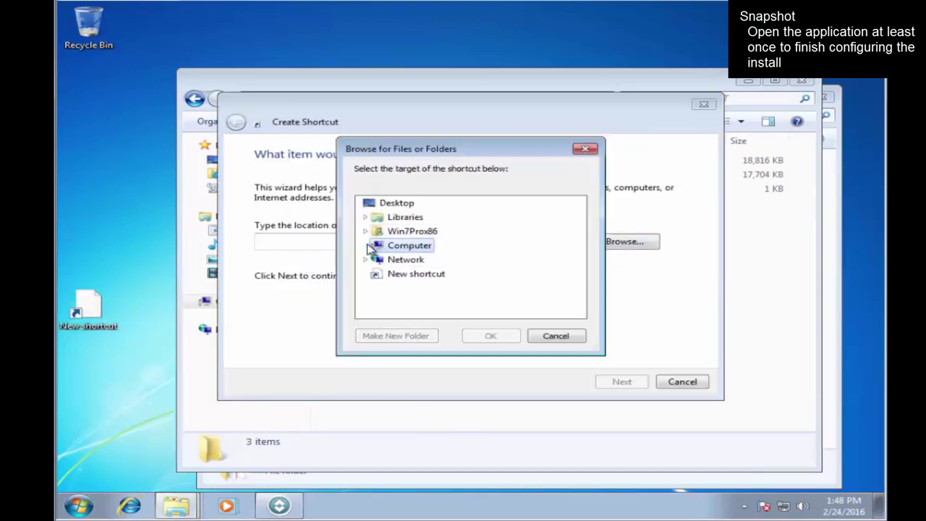
double_click(374, 247)
click(373, 260)
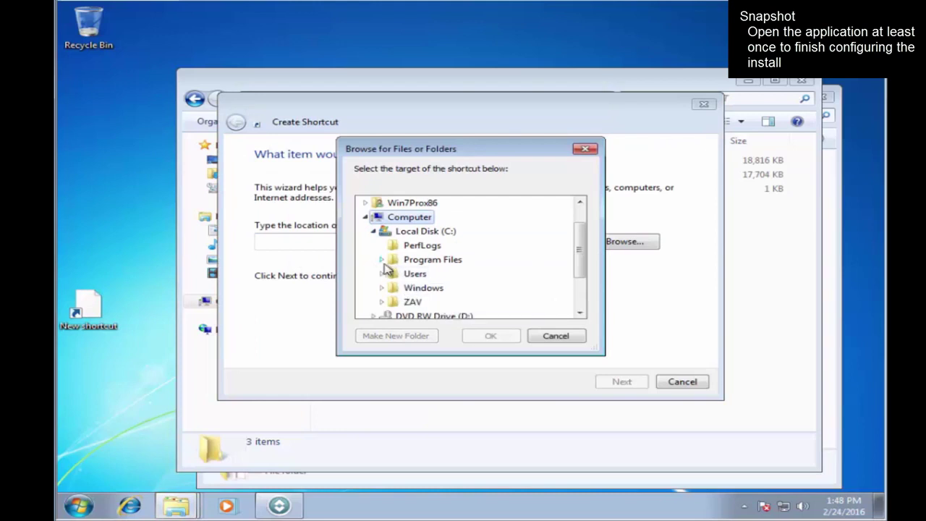
click(382, 261)
click(390, 288)
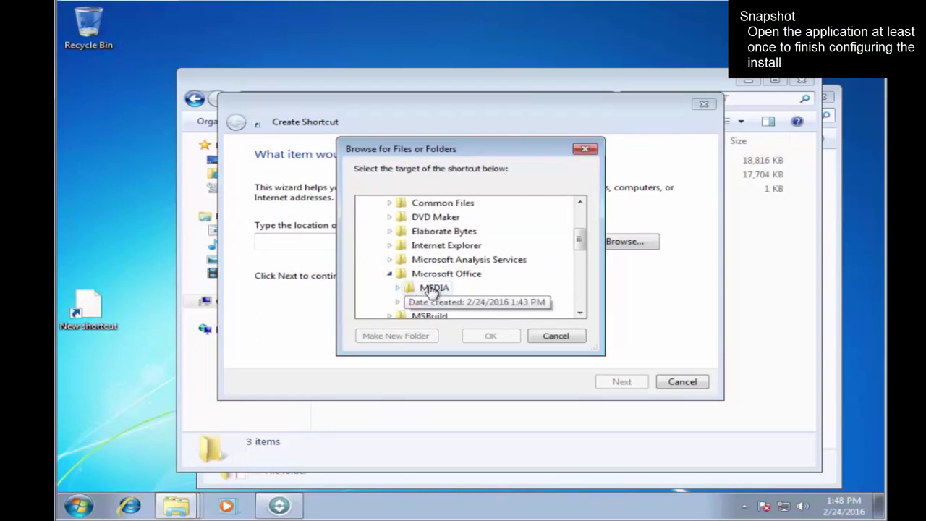
click(397, 303)
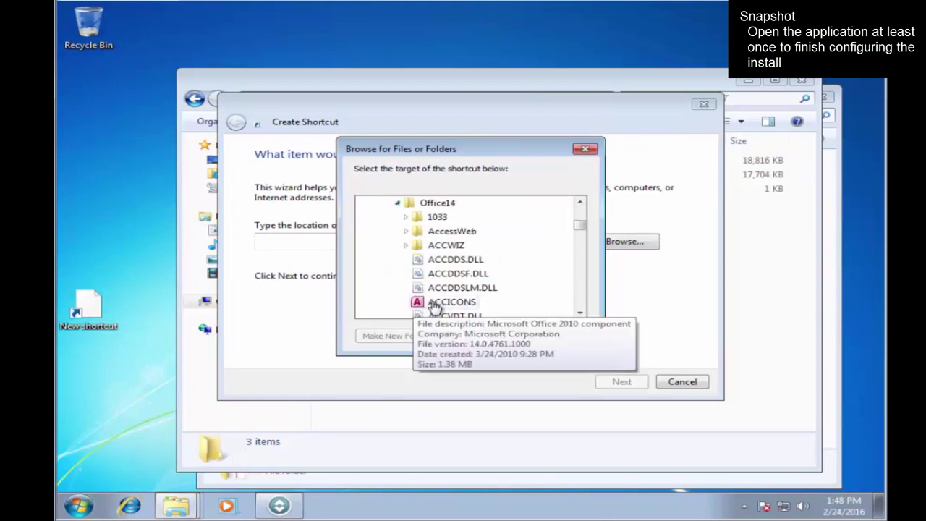
key(m)
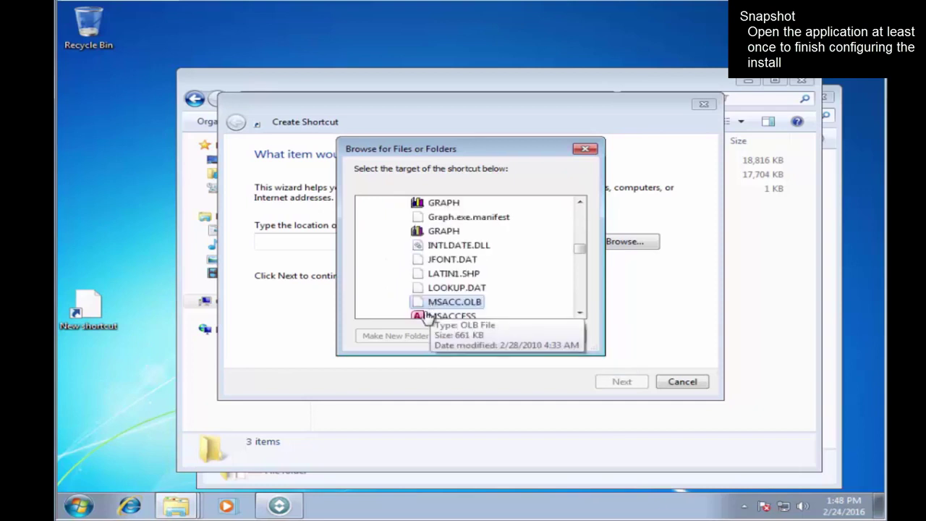
click(426, 316)
click(506, 337)
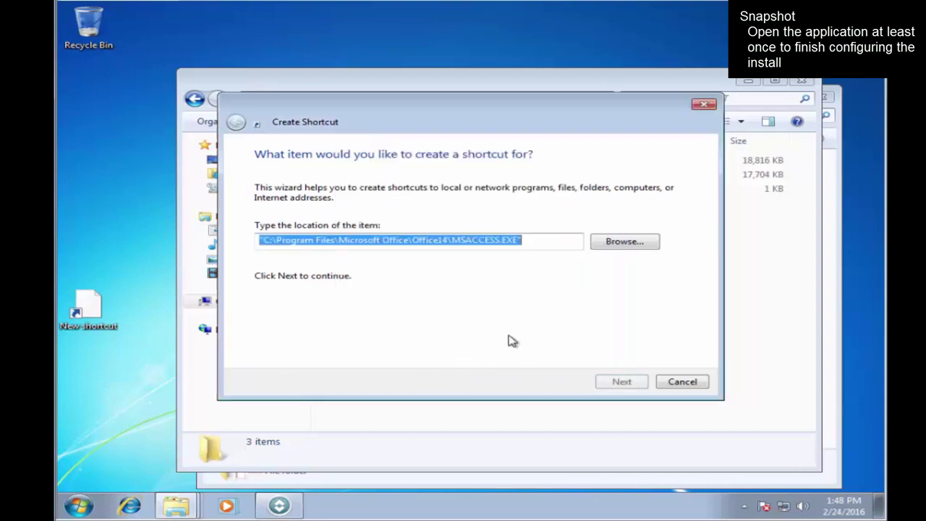
- Append C:\Setup\Chapter01.accdb after the executable path in the shortcut location and name the shortcut MSACCESS 2010 RT
click(543, 241)
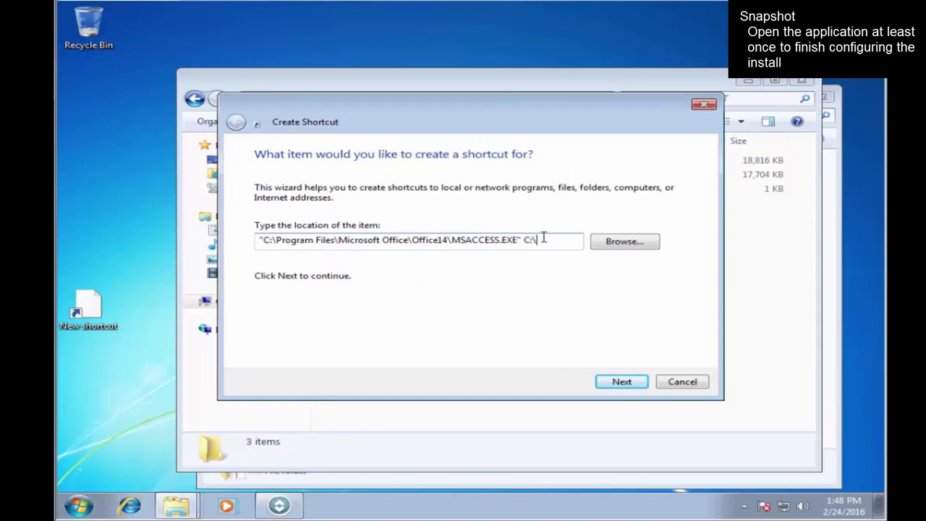
text(C:\Setup\Chapter01.)
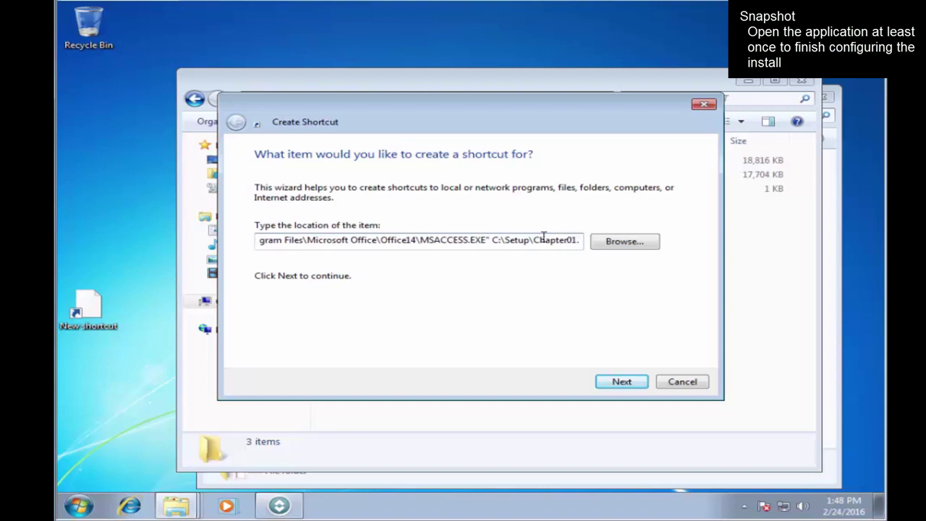
text(accdb)
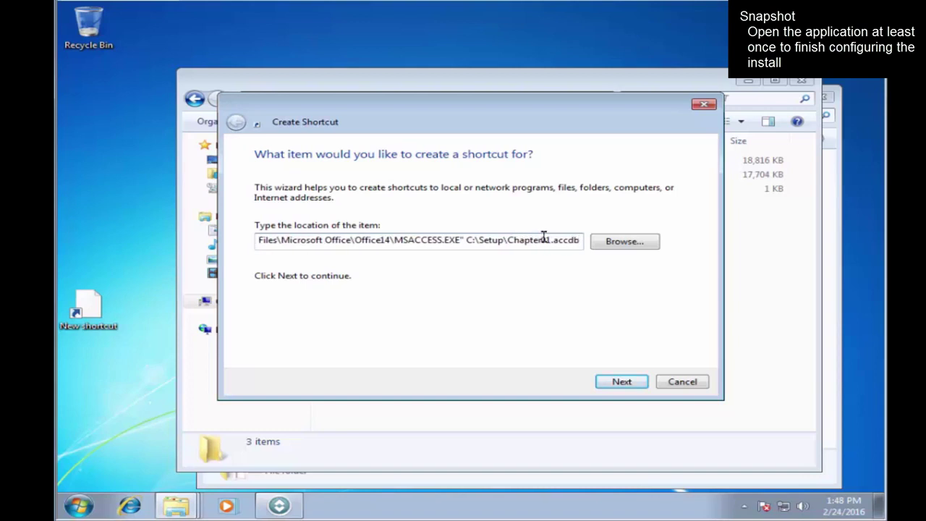
click(612, 382)
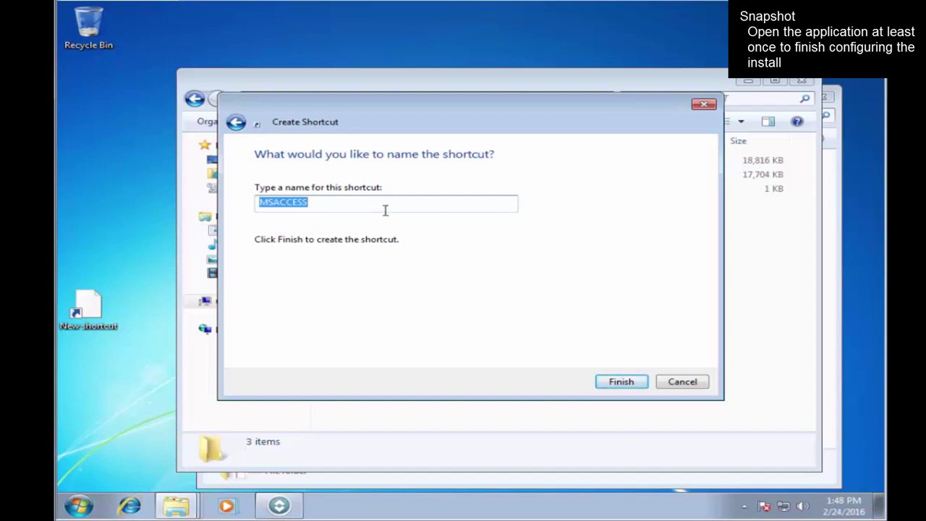
click(386, 210)
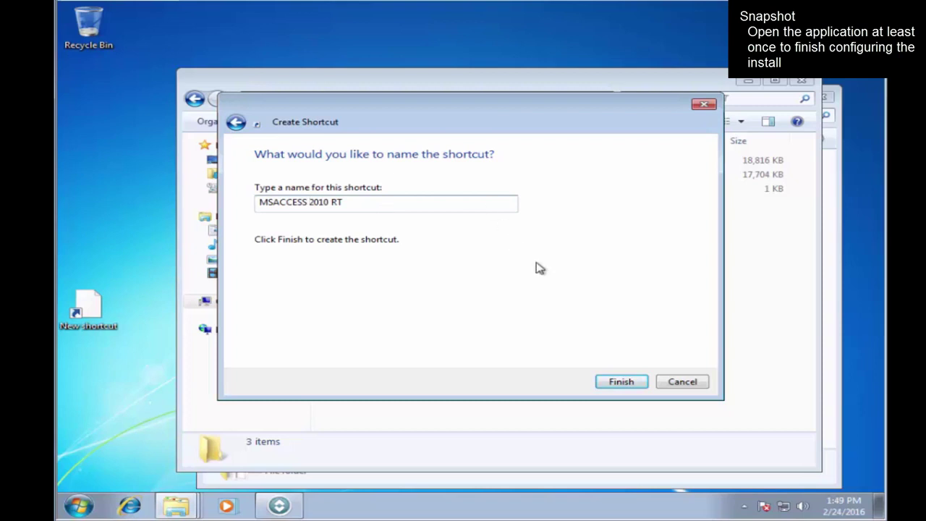
click(620, 384)
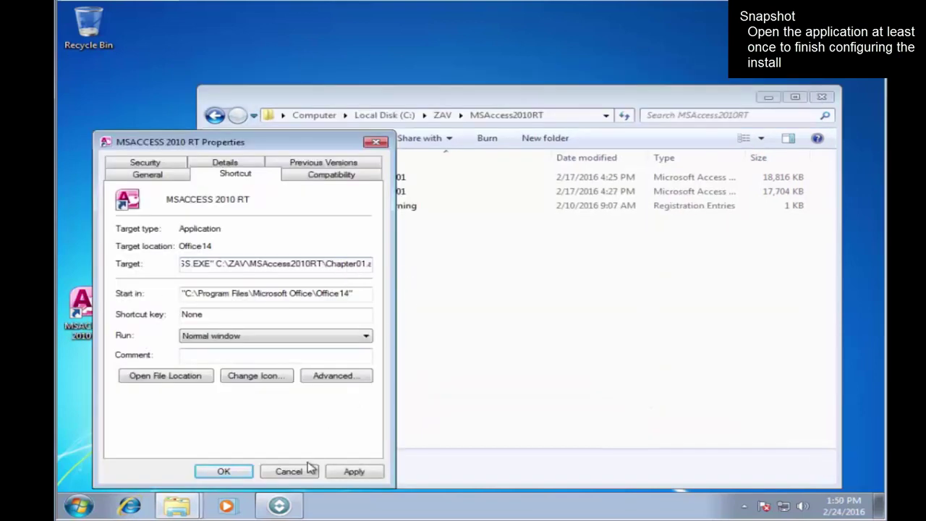
- Save the shortcut properties with C:\ZAV\MSAccess2010RT\Chapter01.accdb as the database path and launch the shortcut twice, allowing the file in the security notice
click(231, 471)
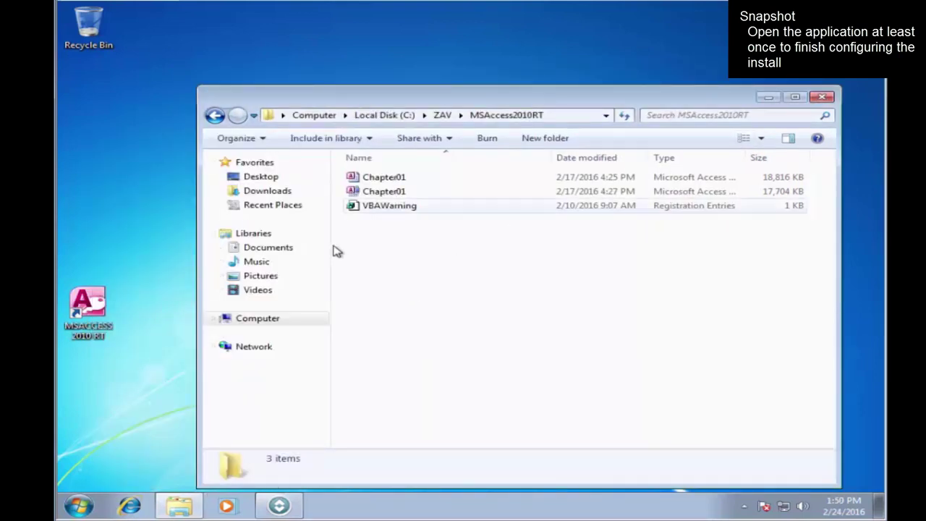
double_click(88, 309)
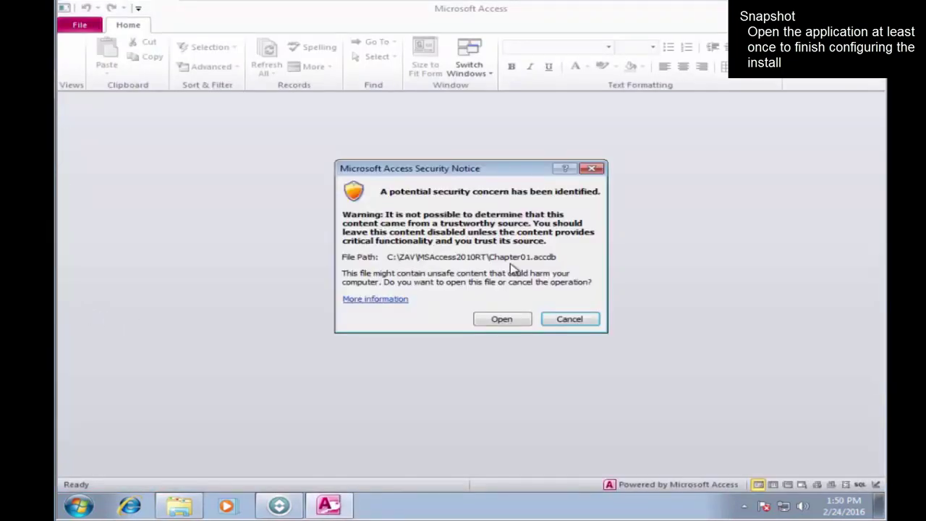
click(505, 321)
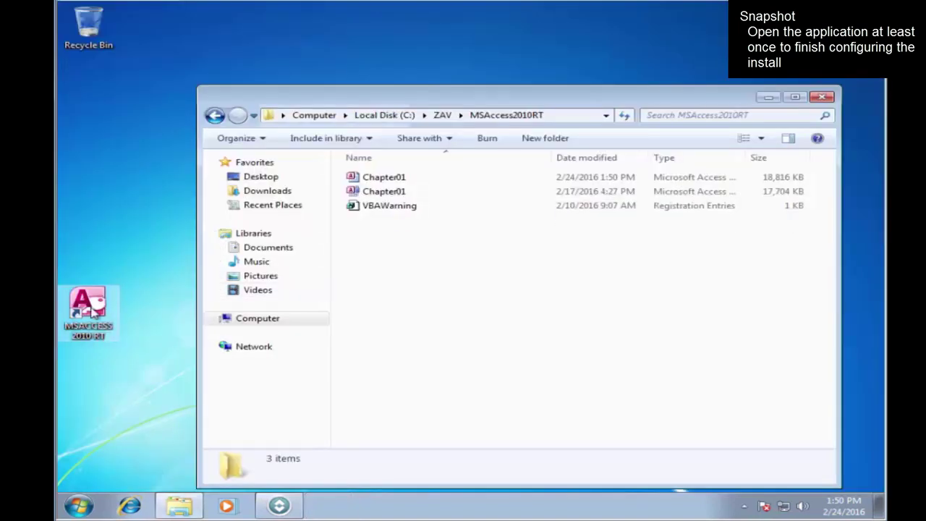
double_click(89, 309)
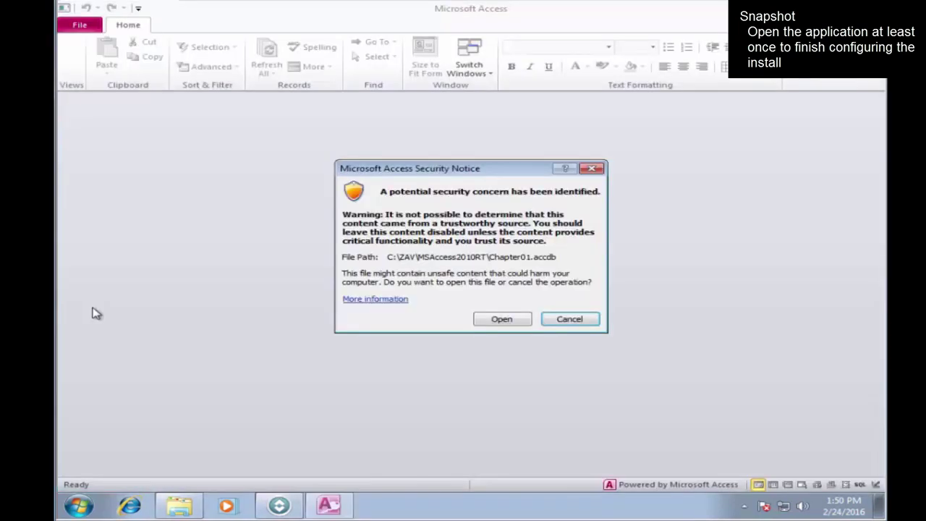
click(504, 318)
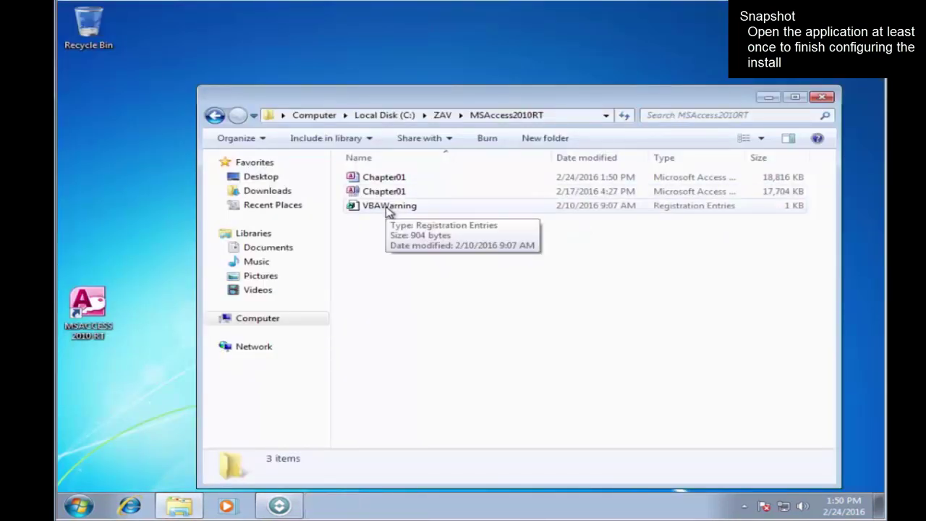
- Merge the VBAWarning registration file from C:\ZAV\MSAccess2010RT into the registry, accepting the prompts
click(388, 208)
double_click(388, 208)
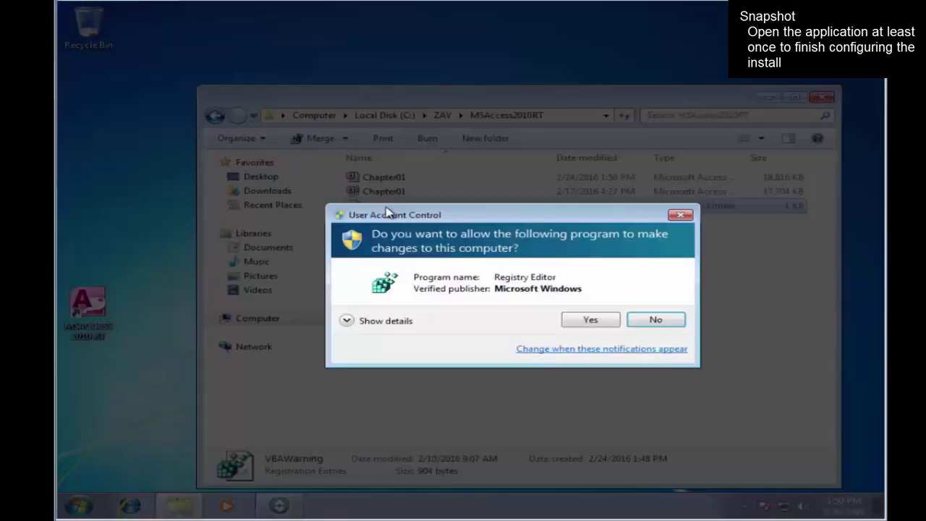
click(587, 320)
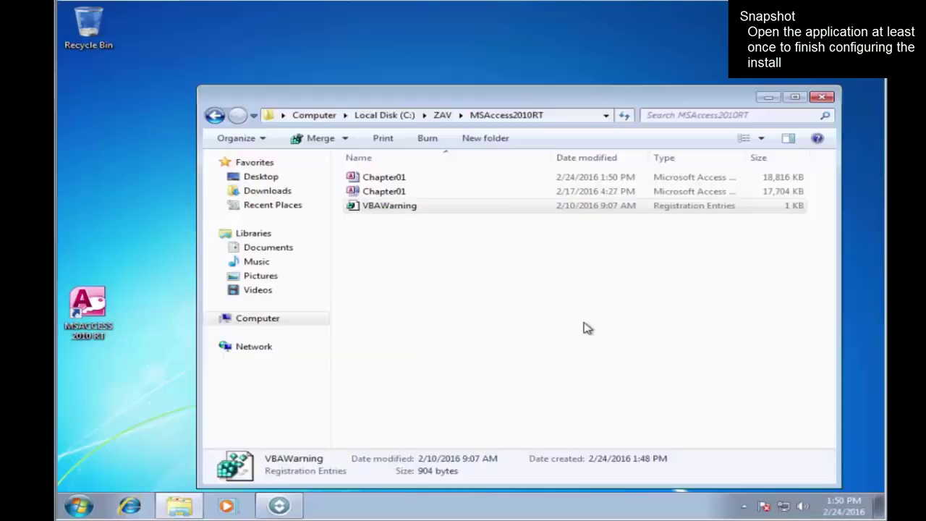
click(593, 269)
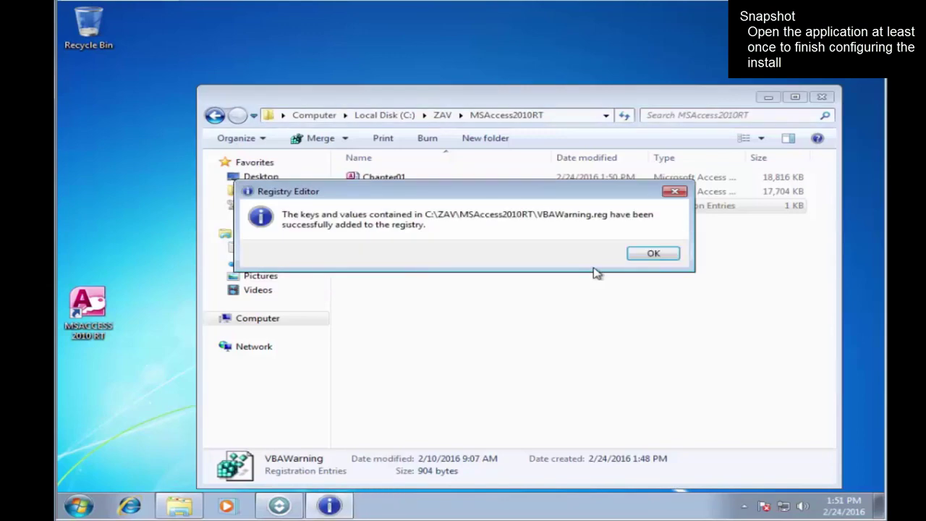
click(652, 252)
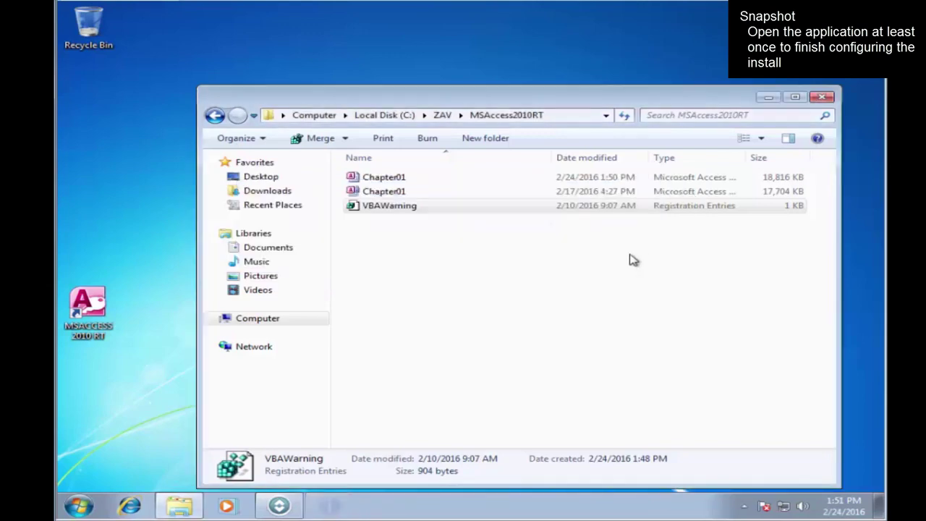
- Close the folder window, launch the database from the MSACCESS 2010 RT desktop shortcut, and close Microsoft Access
click(821, 97)
double_click(101, 307)
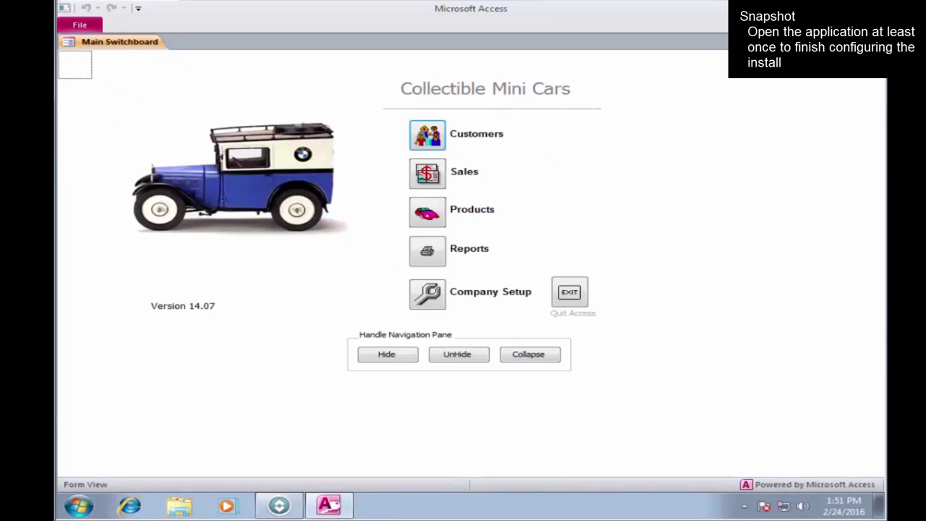
click(871, 7)
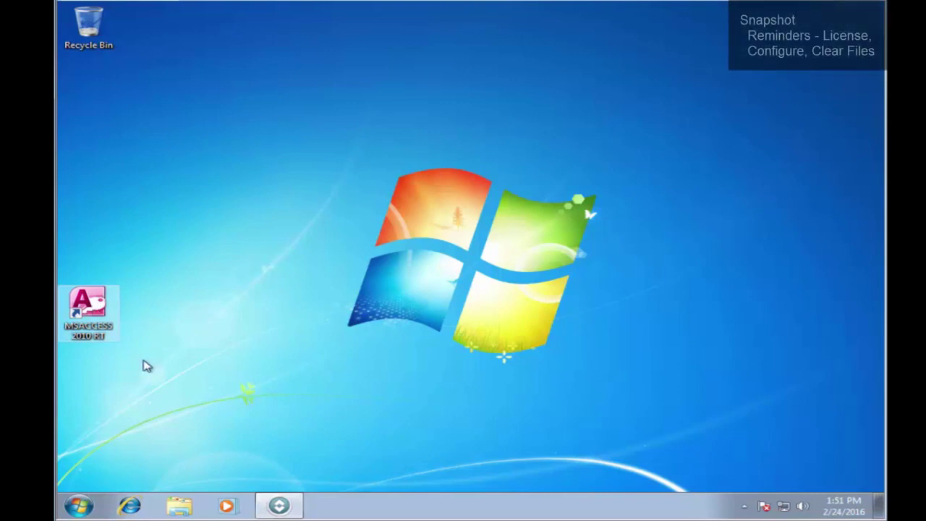
- Permanently delete the MSAccess2010RT folder from C:\ZAV
click(181, 506)
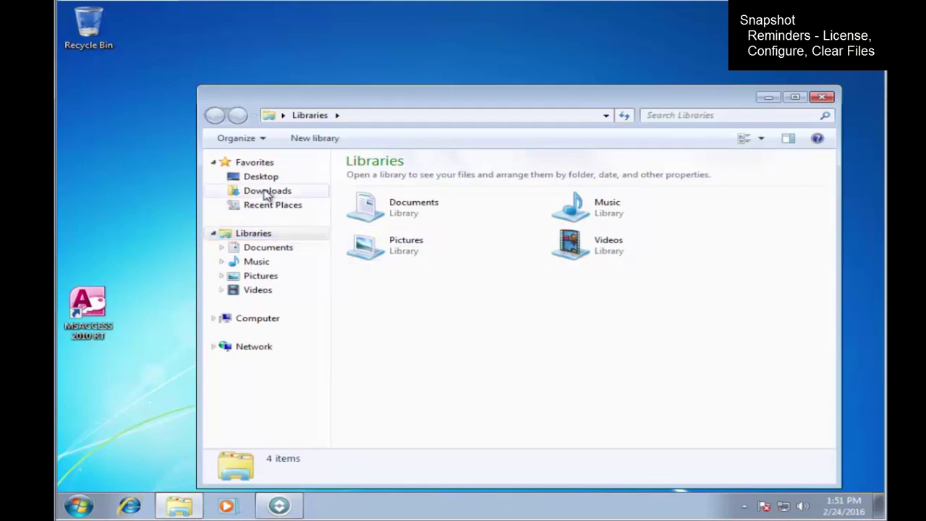
click(259, 322)
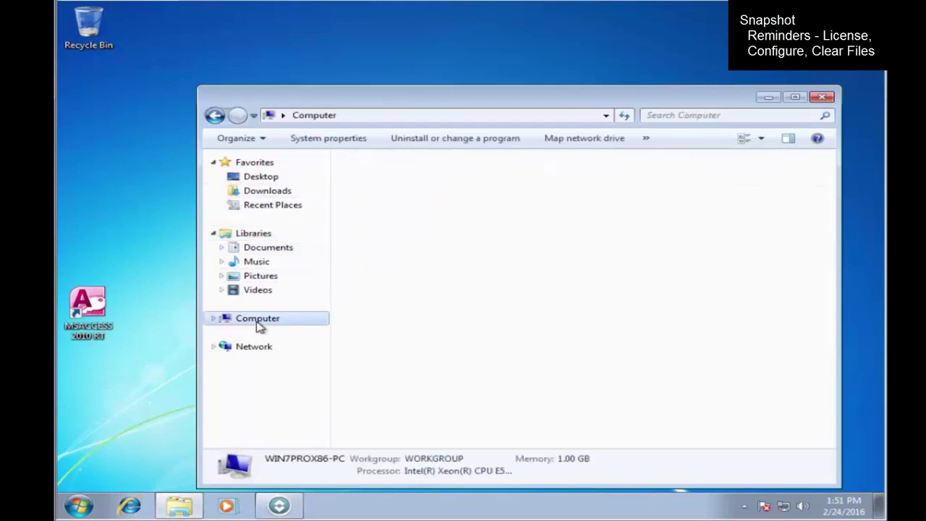
double_click(432, 200)
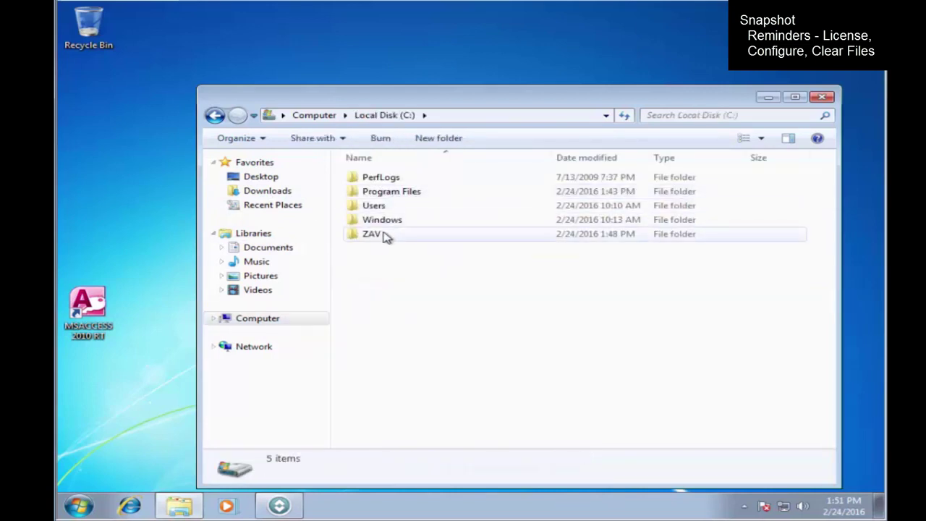
double_click(383, 237)
right_click(396, 185)
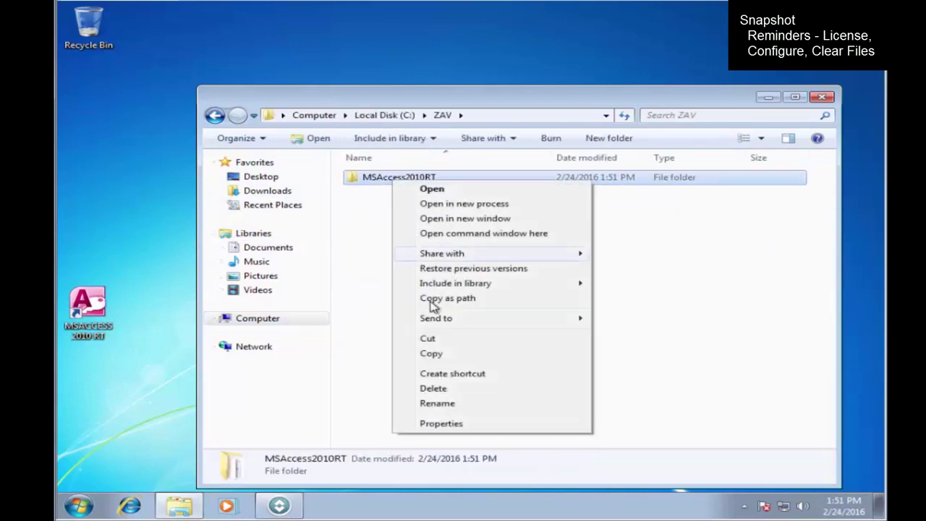
click(456, 391)
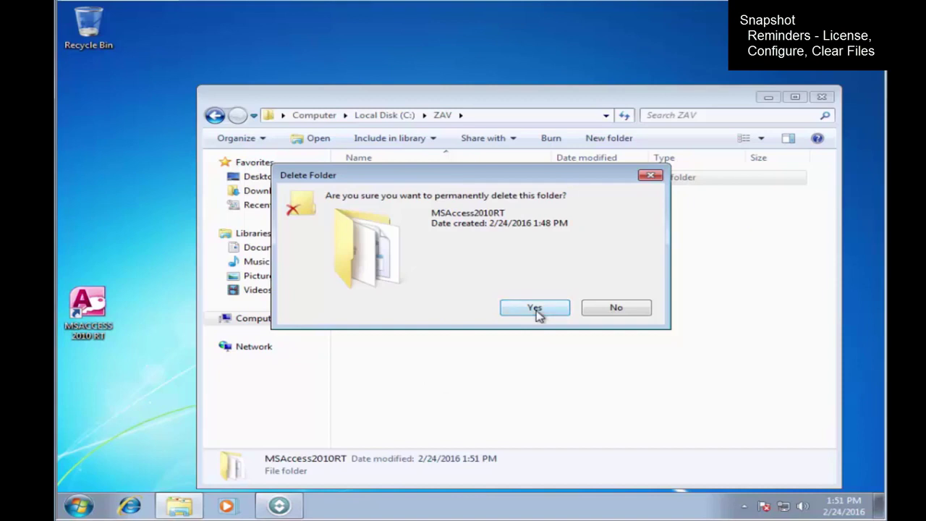
click(534, 309)
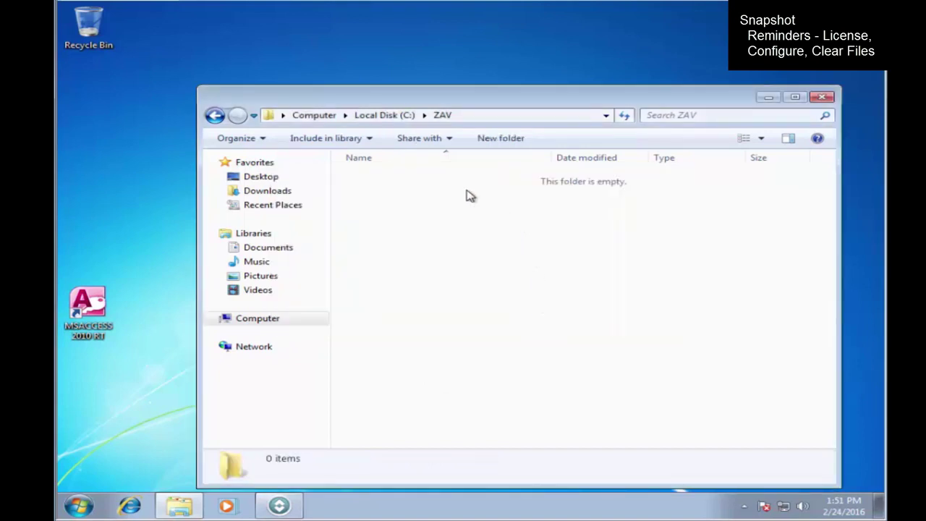
- Delete the ZAV folder from the root of drive C:
click(384, 115)
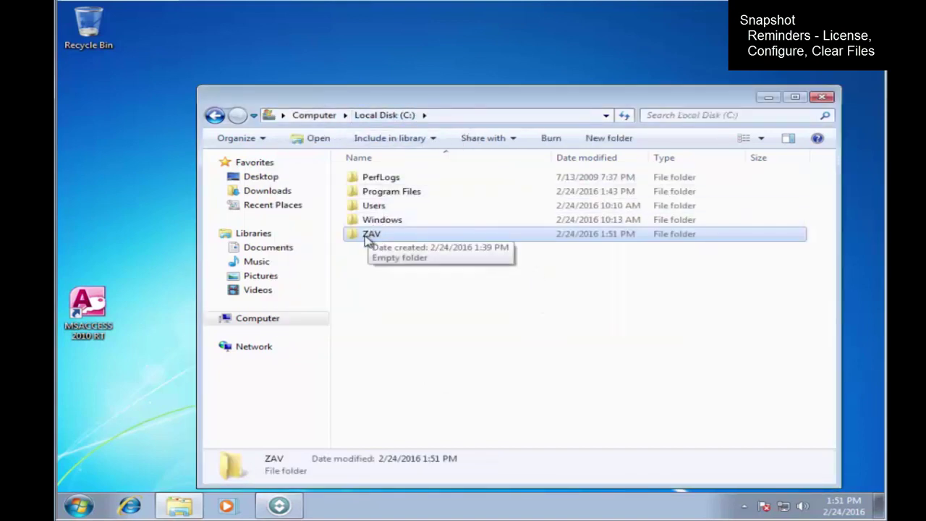
right_click(364, 236)
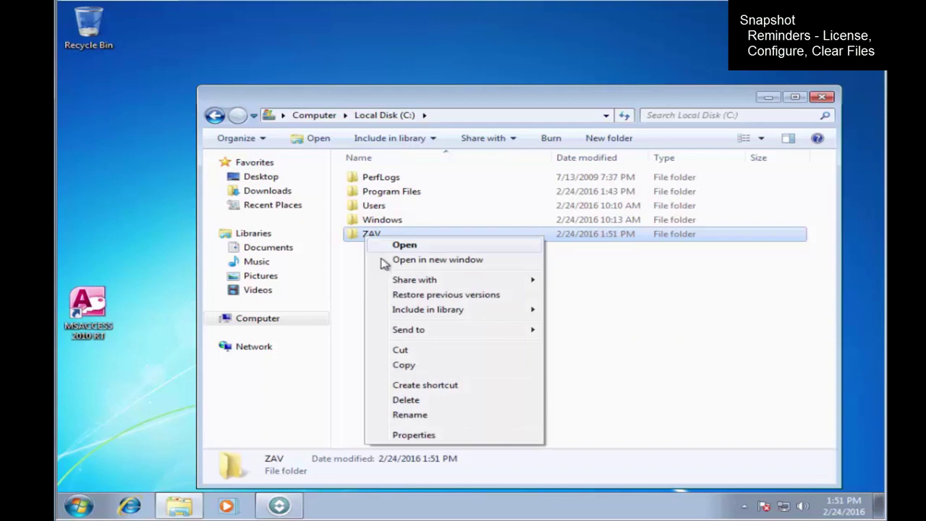
click(424, 405)
click(533, 308)
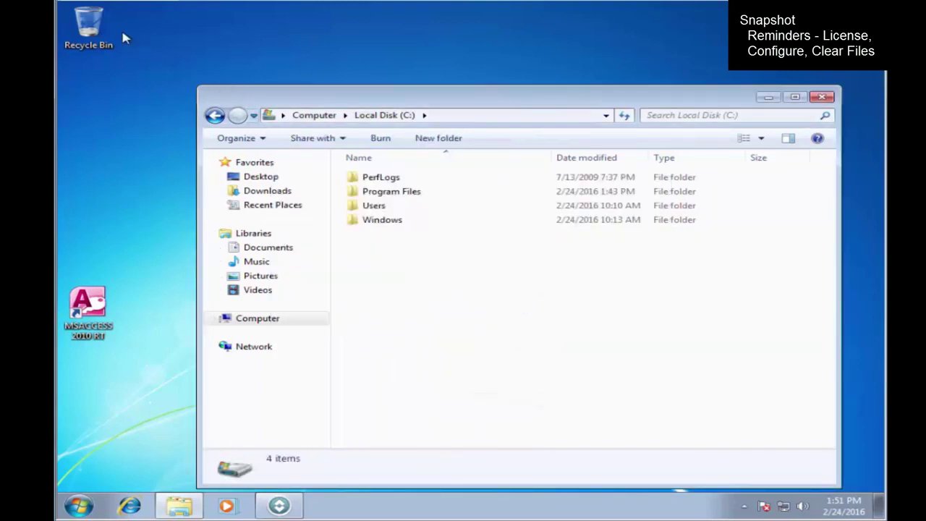
- Check the Recycle Bin and the Downloads folder for leftover files and close the folder window
right_click(98, 21)
click(425, 294)
click(271, 192)
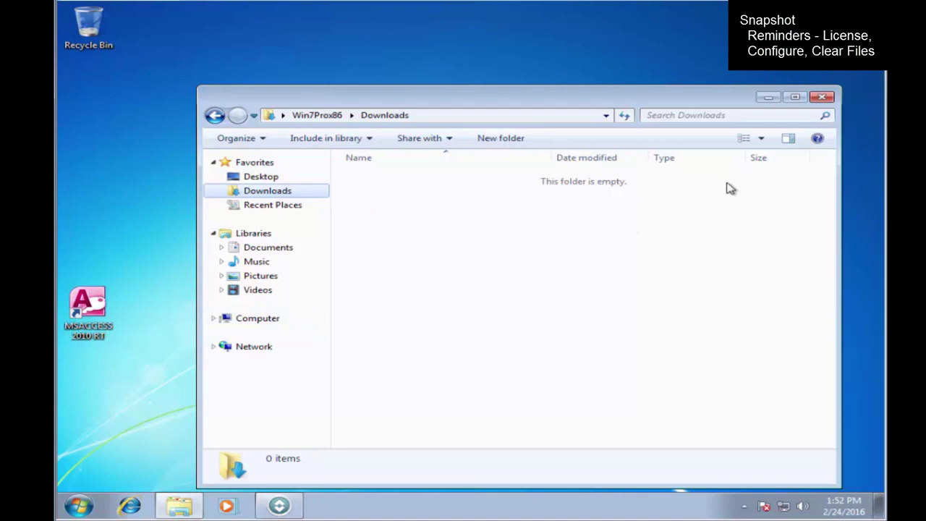
click(822, 97)
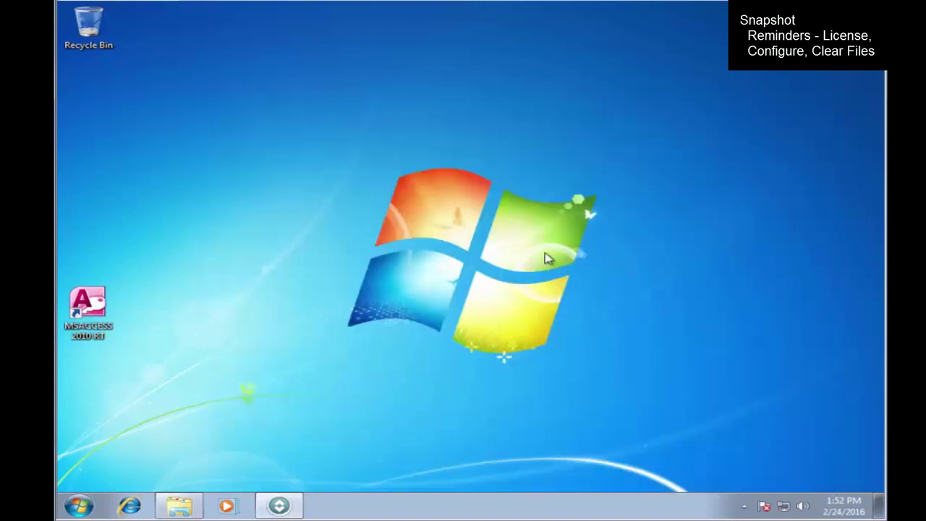
- Switch to ZENworks Application Virtualization and run Capture and Diff, using a new folder C:\ZAV as the destination for the snapshot copies
click(289, 506)
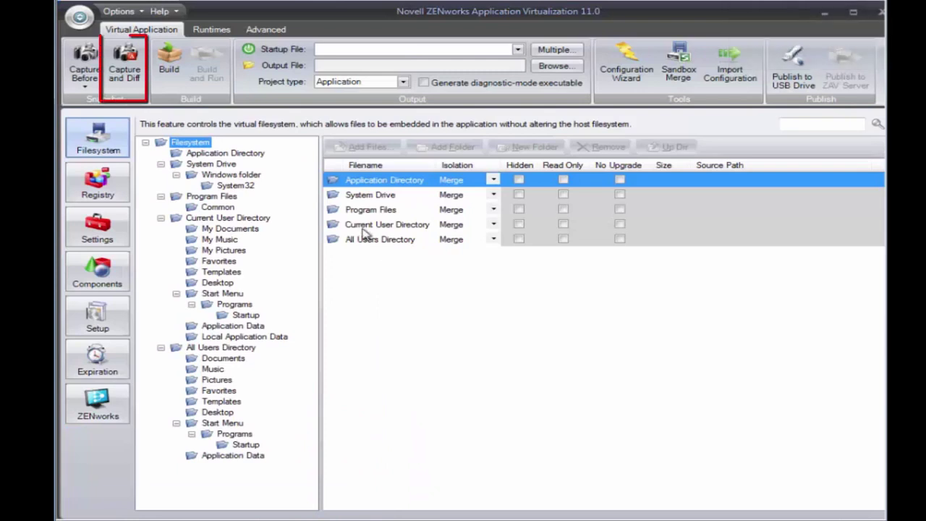
click(126, 61)
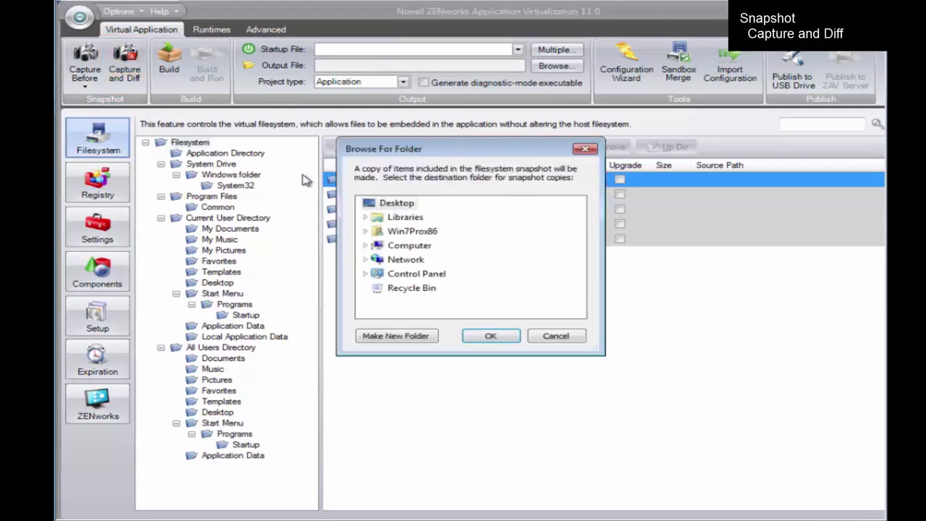
click(365, 246)
double_click(427, 259)
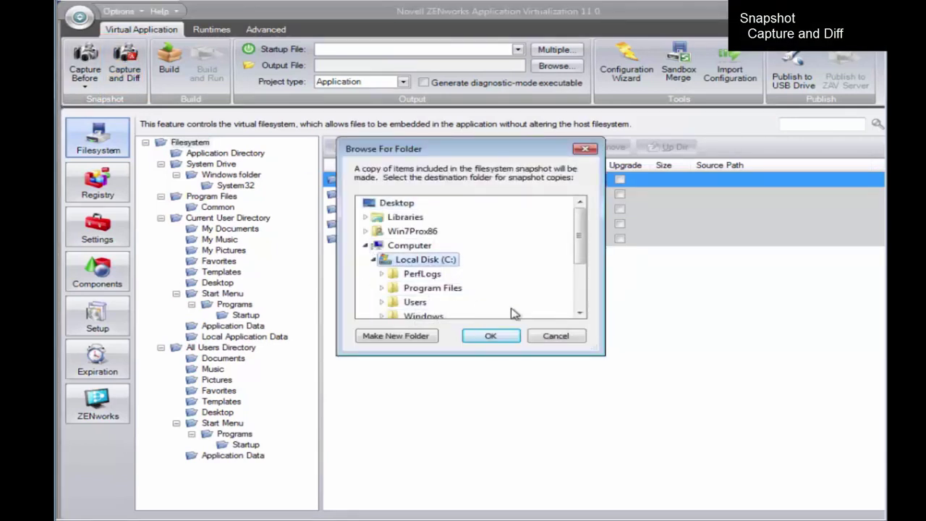
click(403, 334)
text(ZAV)
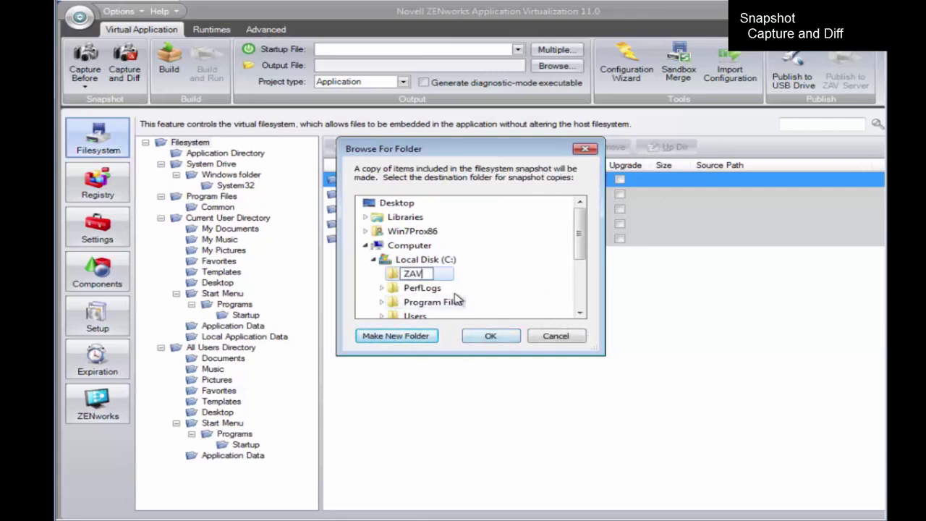
key(Return)
click(478, 342)
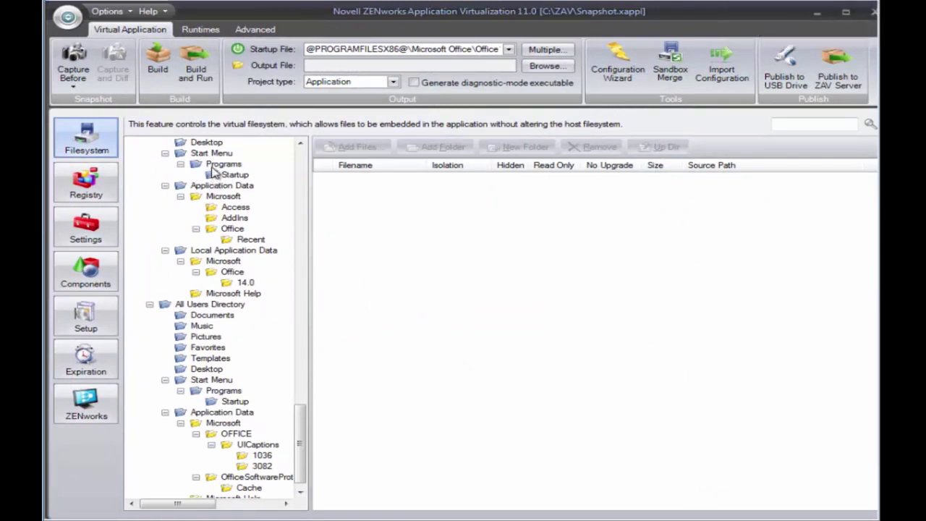
- Examine the captured assembly folders in the virtual filesystem and open the virtual registry
scroll(302, 425, up, 1)
drag(302, 425, 296, 175)
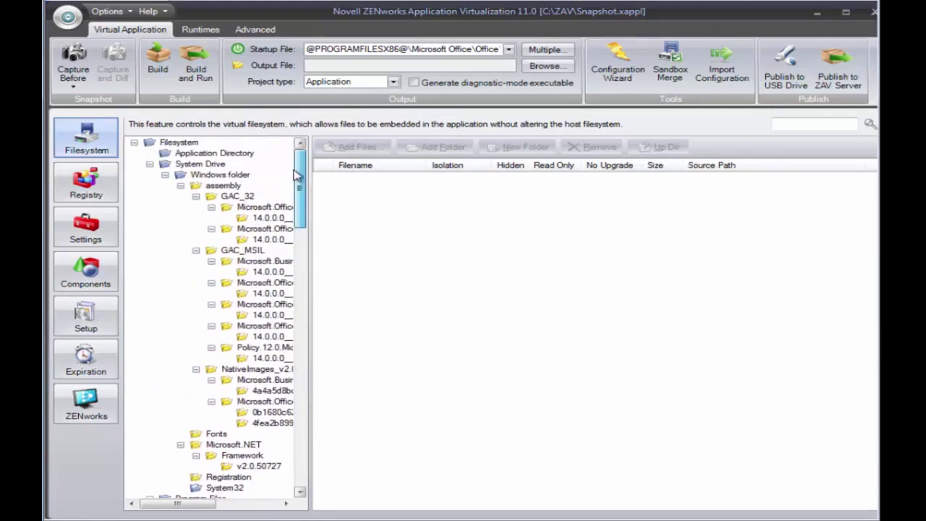
click(261, 207)
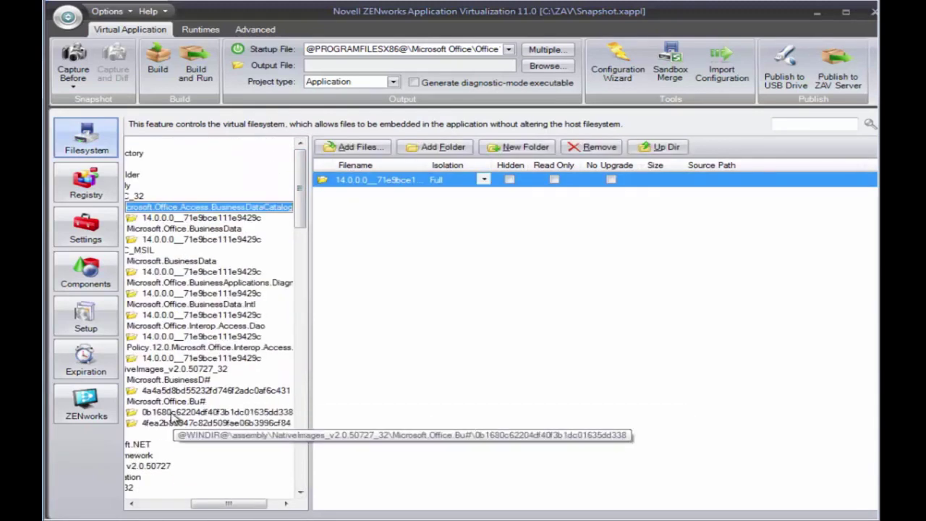
click(249, 411)
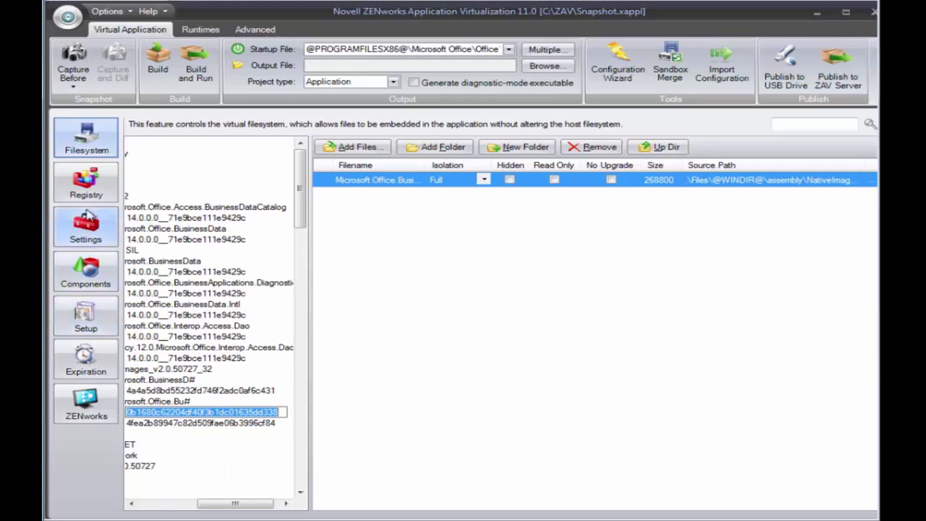
click(86, 186)
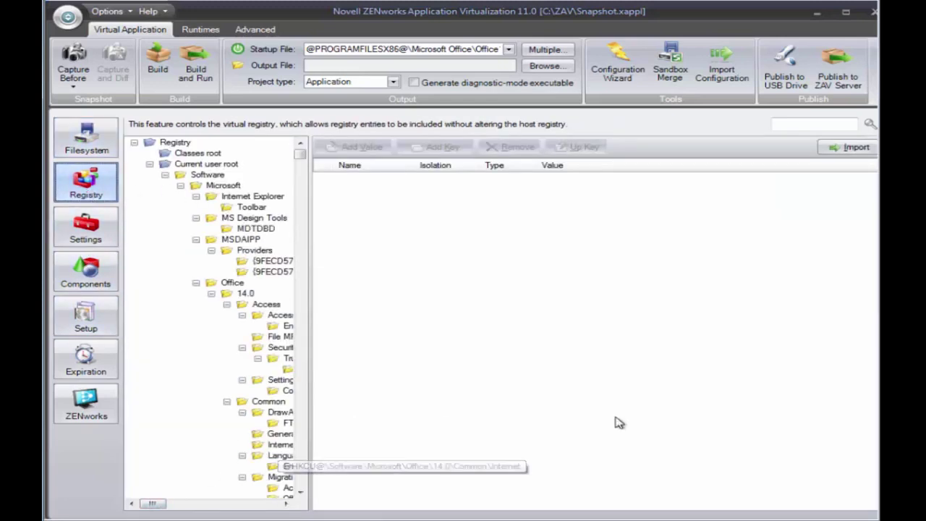
- Minimize the virtualization program and open the ZAV\MSAccess2010RT folder on the shared Z: drive in Windows Explorer
click(816, 12)
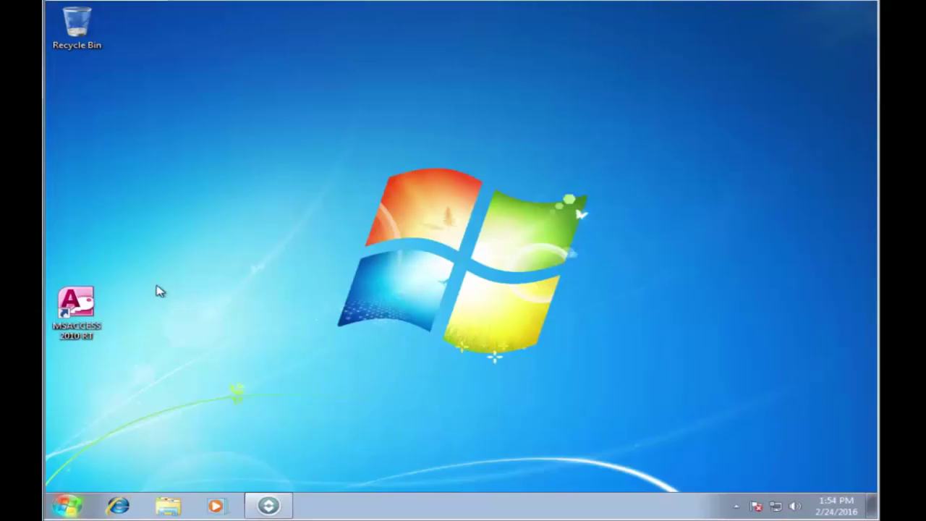
click(167, 506)
click(249, 318)
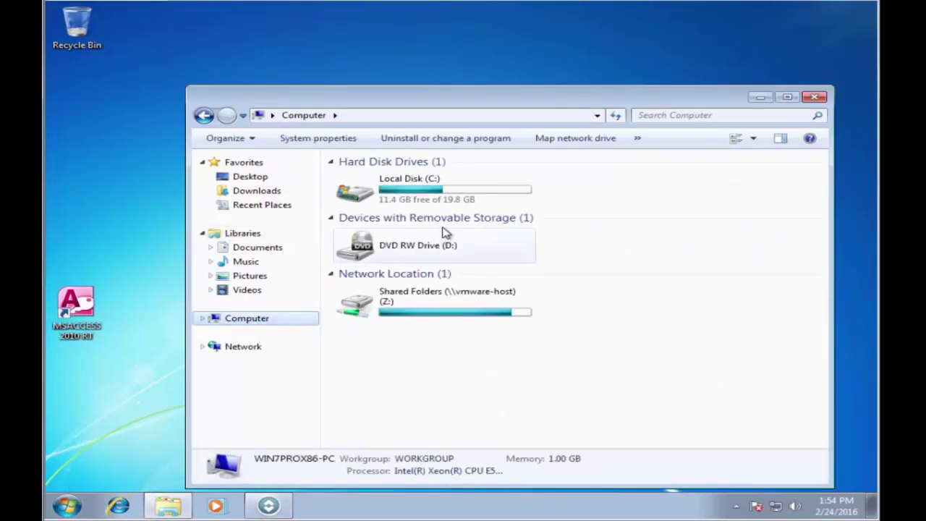
double_click(423, 299)
double_click(369, 191)
click(371, 178)
right_click(377, 179)
click(368, 181)
double_click(371, 179)
- Open the VBAWarning registration file in Notepad, allowing the security warning, and highlight its VBAWarnings line
right_click(368, 208)
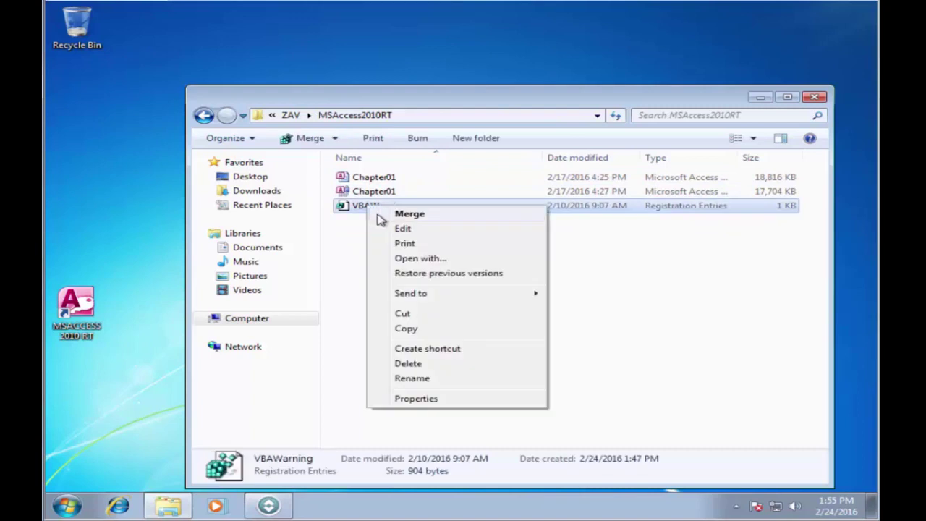
click(390, 230)
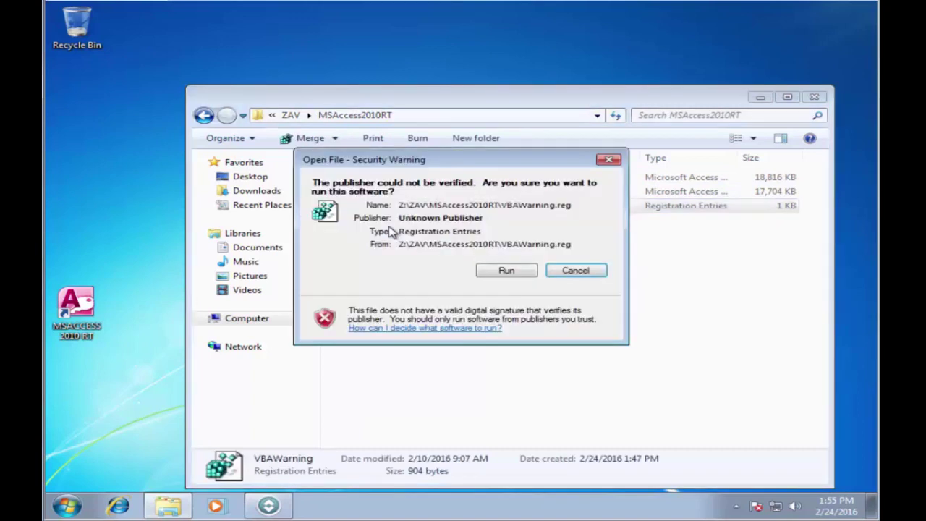
click(500, 270)
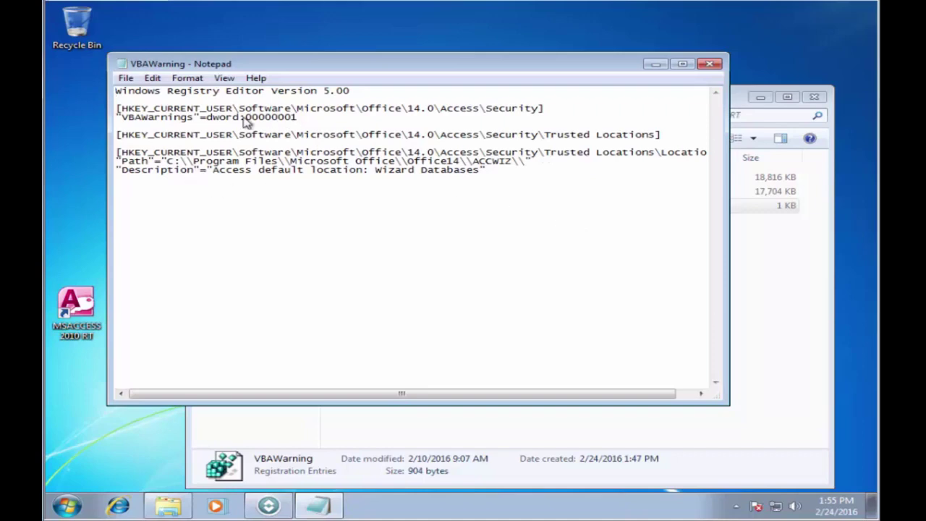
drag(304, 118, 116, 118)
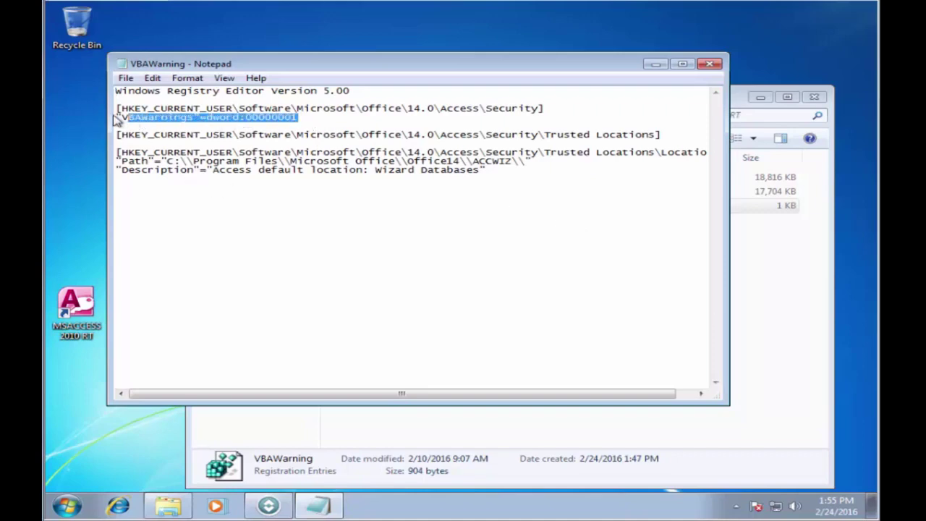
- Switch back to ZENworks Application Virtualization and examine the captured Office 14.0 Access keys Security, Trusted Locations\Location2 and File MRU
click(278, 506)
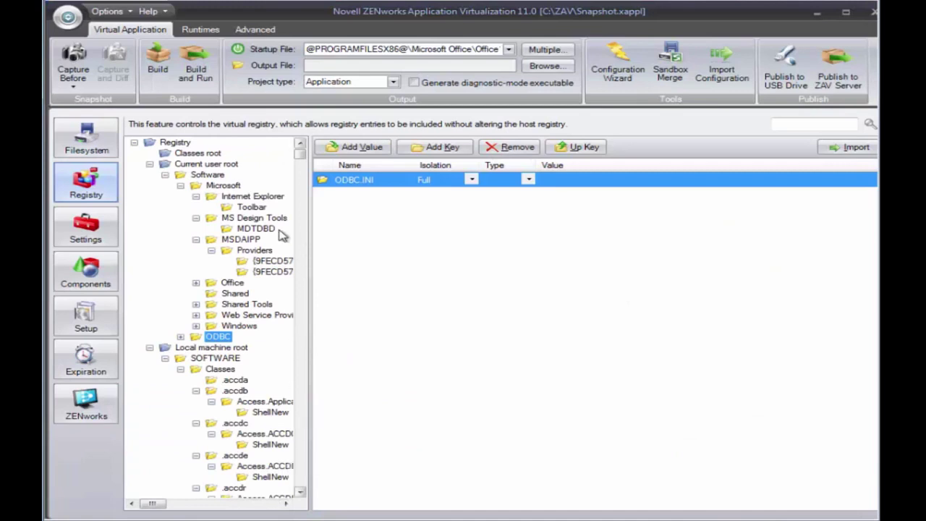
click(196, 283)
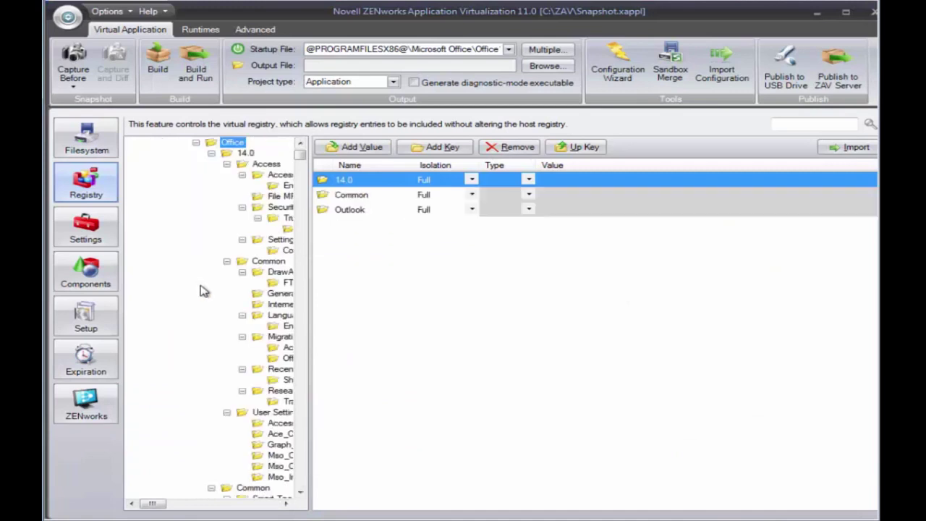
click(274, 176)
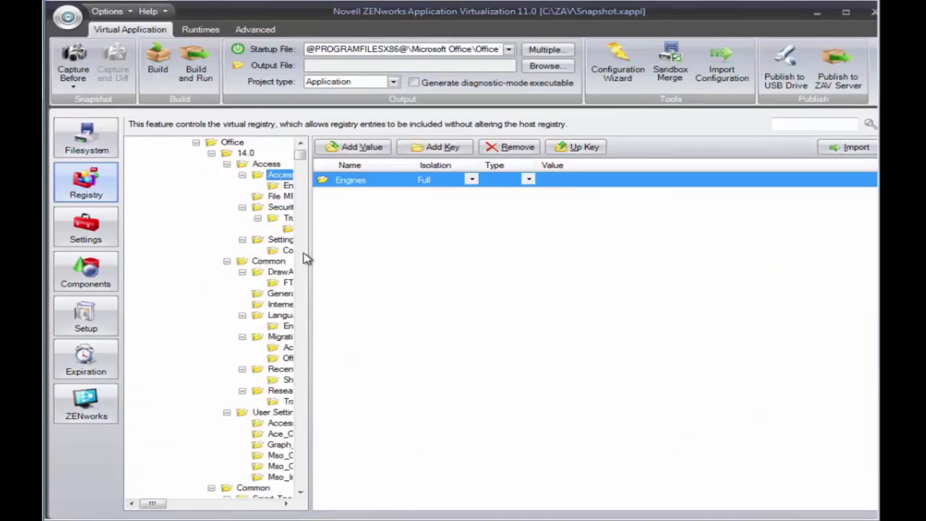
click(275, 208)
click(278, 229)
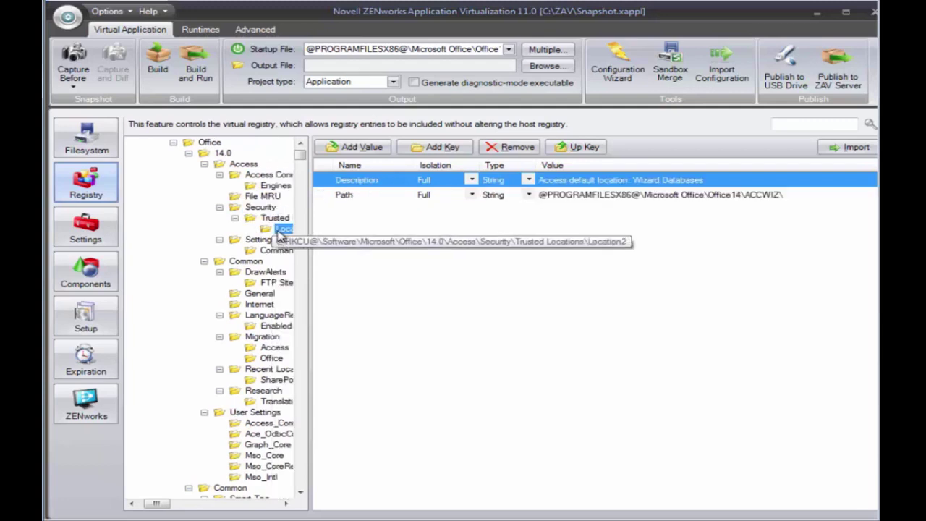
click(279, 230)
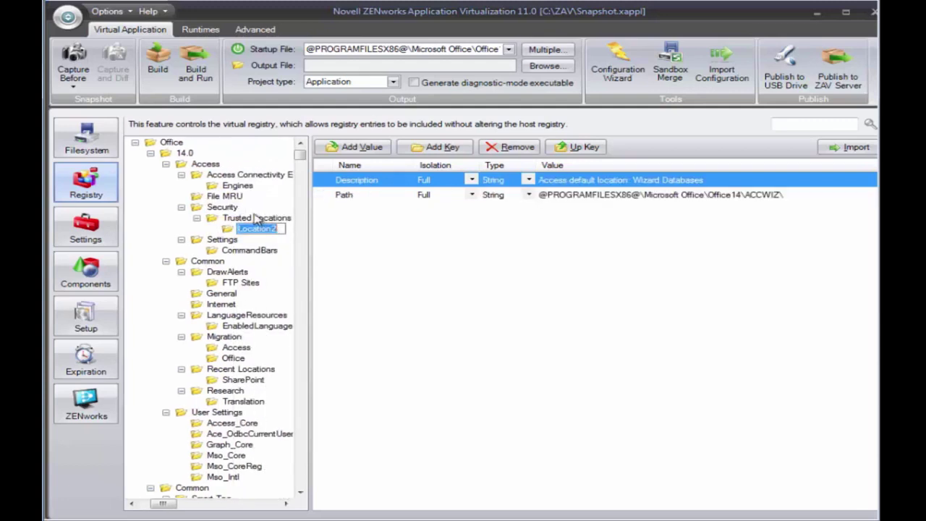
click(230, 208)
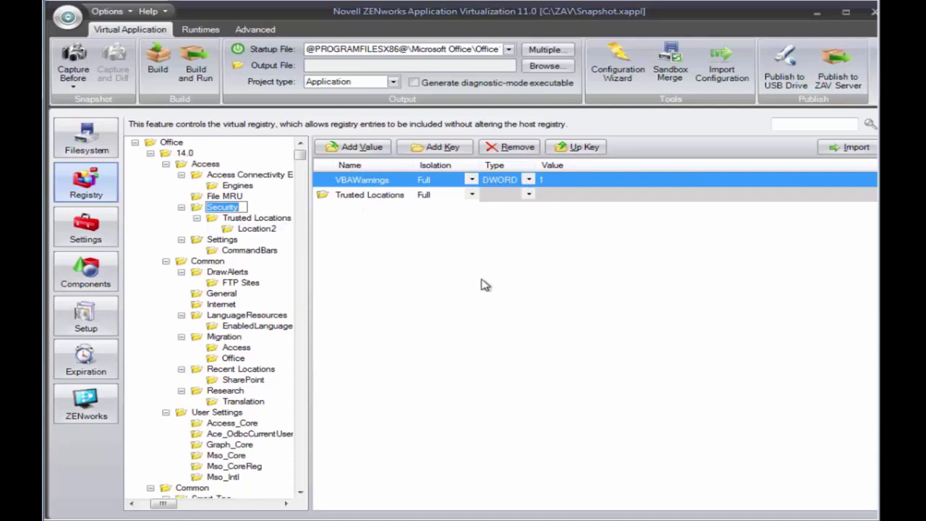
click(207, 261)
click(221, 196)
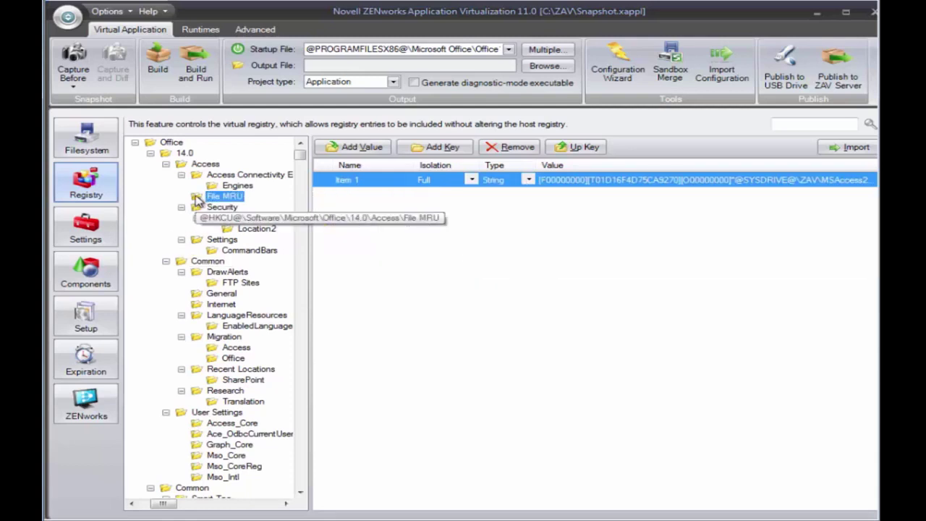
- Return to the virtual filesystem, collapse the System Drive and Program Files folders, and examine the shortcut captured on the current user's Desktop
click(94, 148)
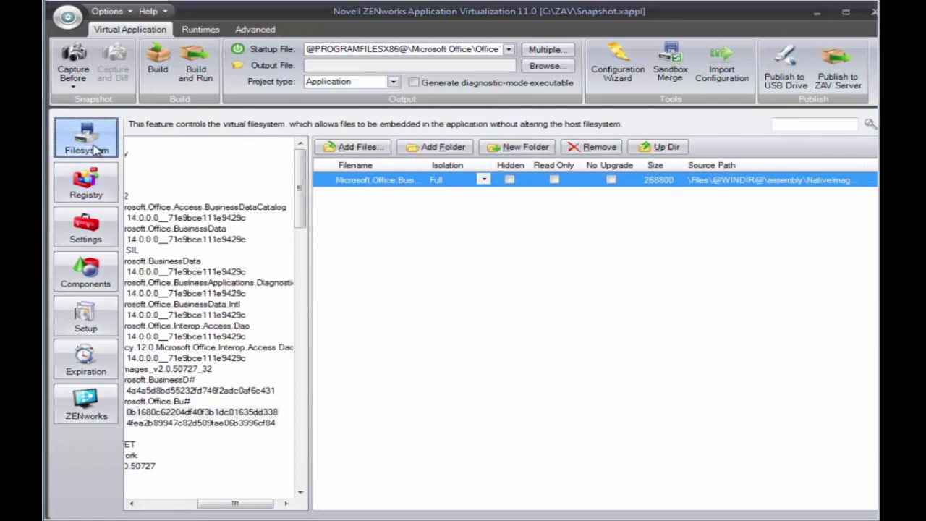
drag(207, 502, 152, 503)
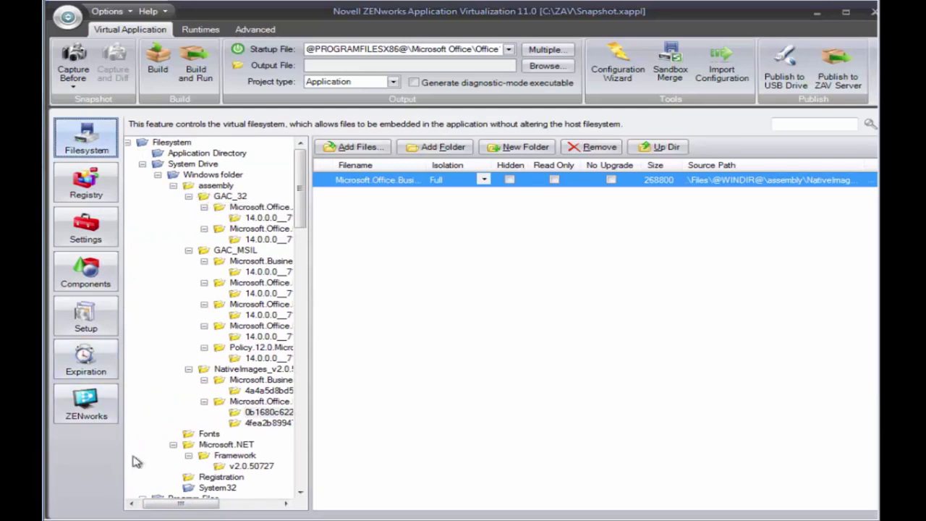
click(144, 167)
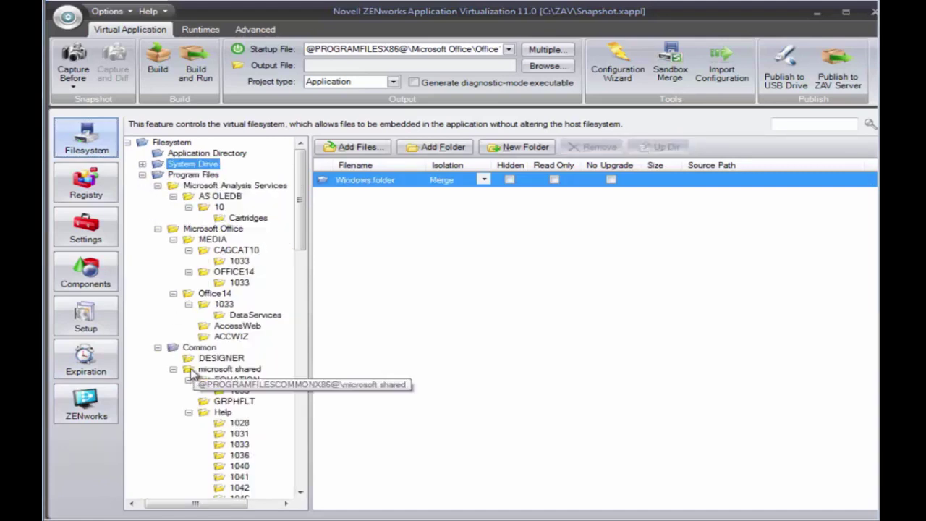
click(144, 177)
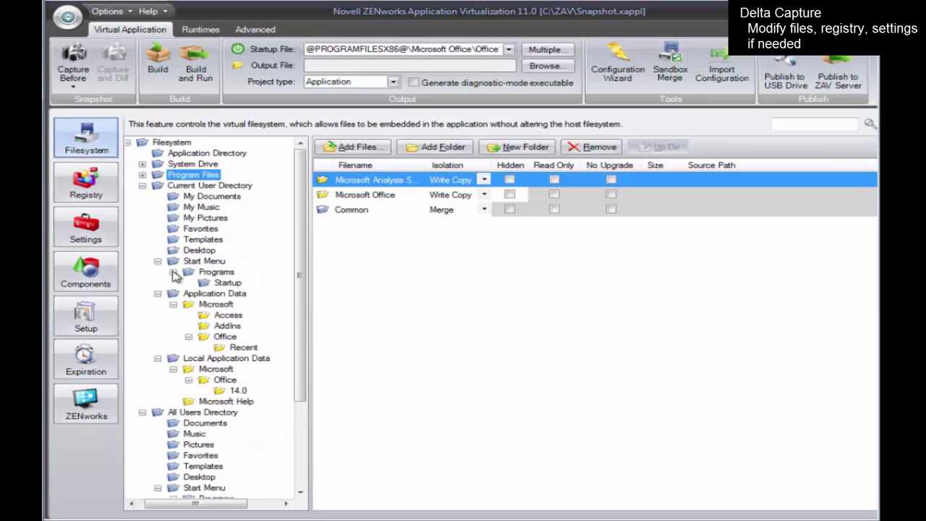
click(218, 283)
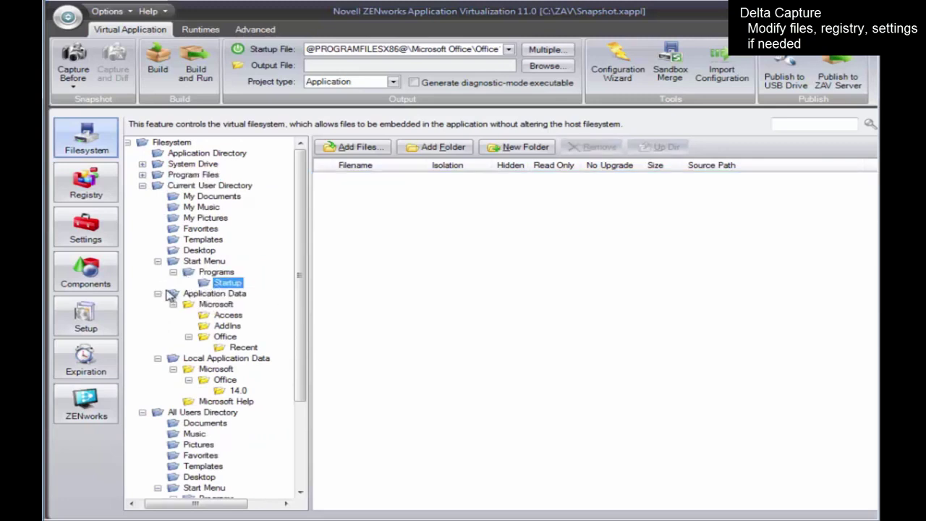
click(195, 250)
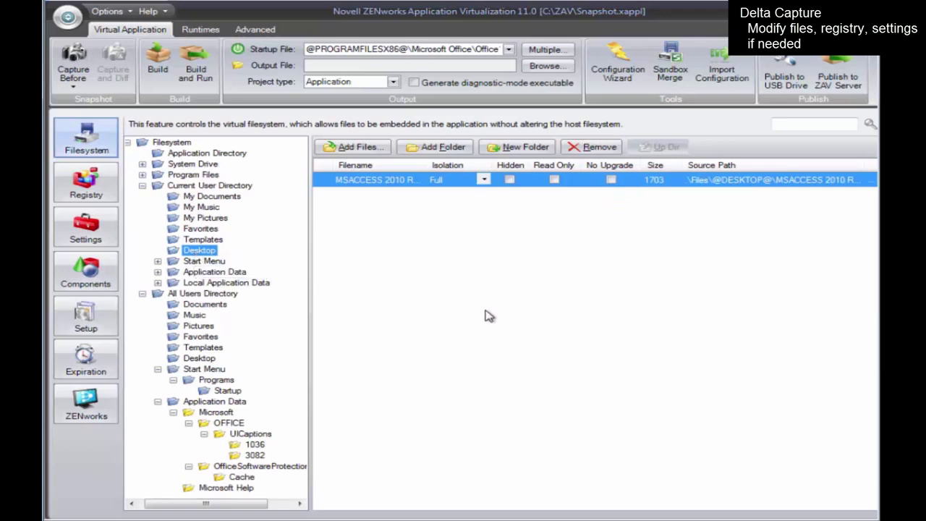
click(377, 181)
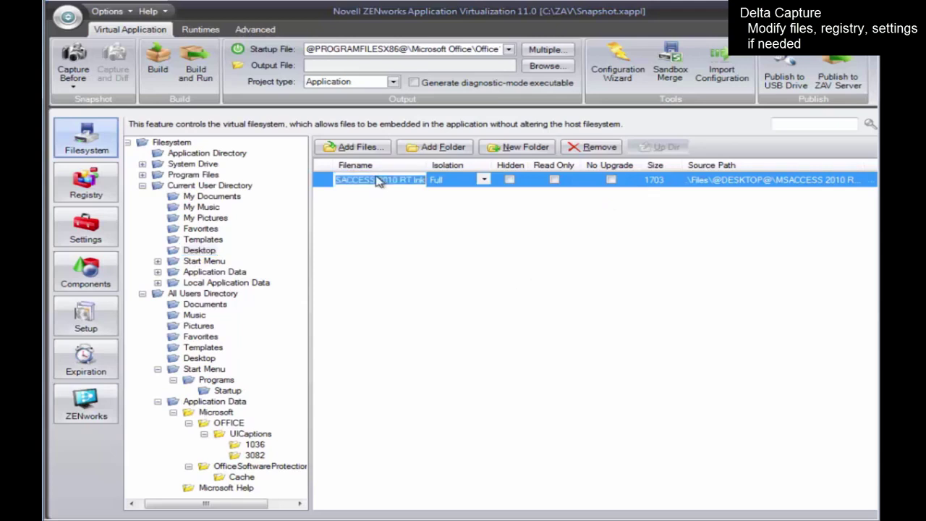
click(693, 180)
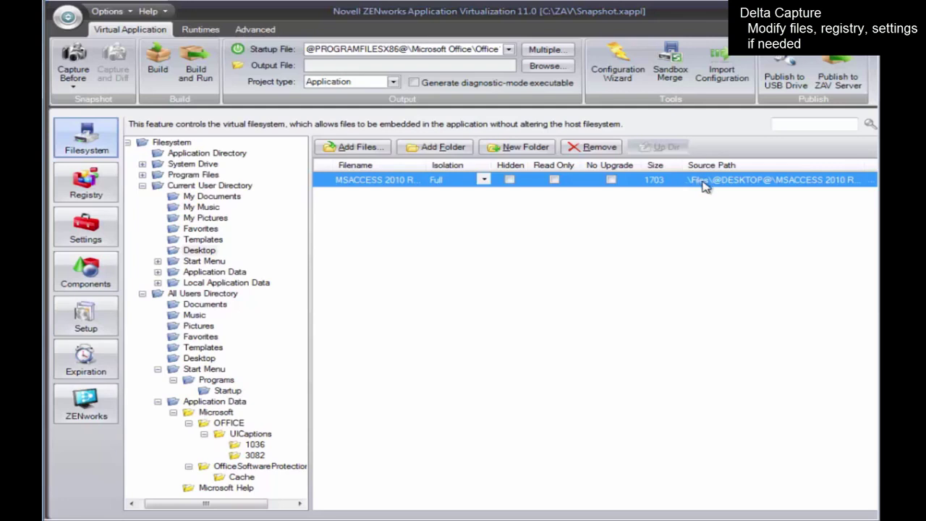
- Create a new folder named Production under Program Files in the virtual filesystem
click(154, 165)
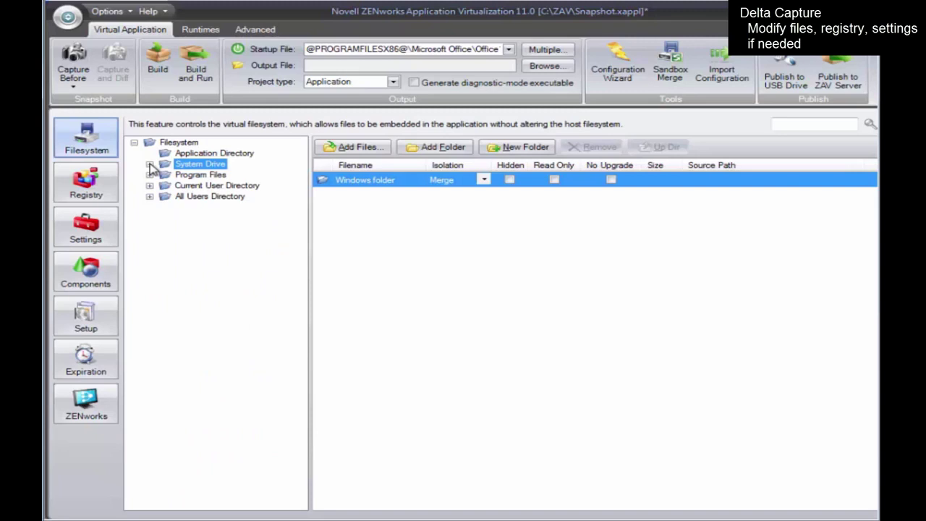
click(150, 165)
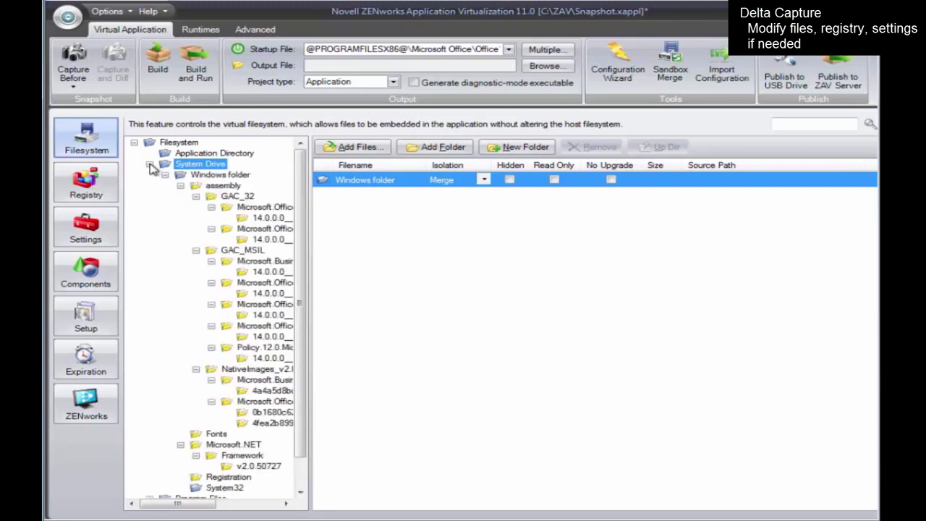
click(165, 175)
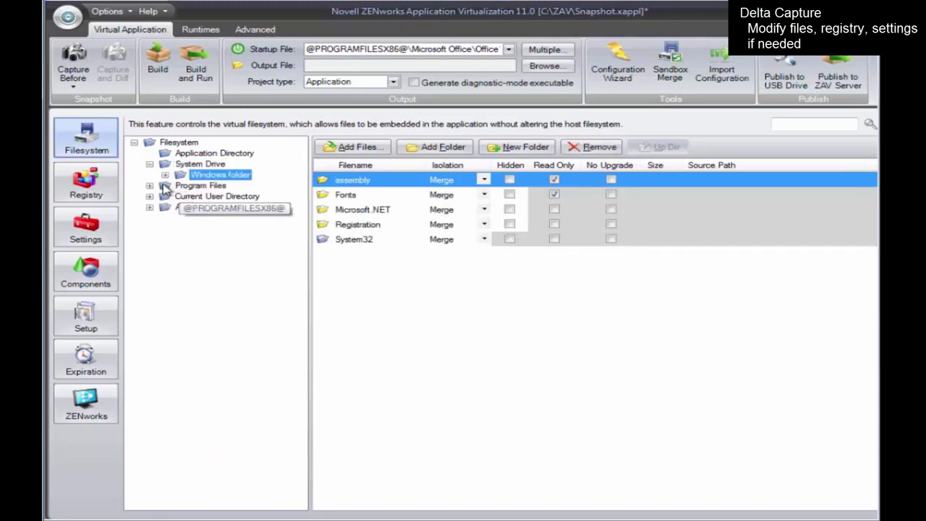
click(164, 186)
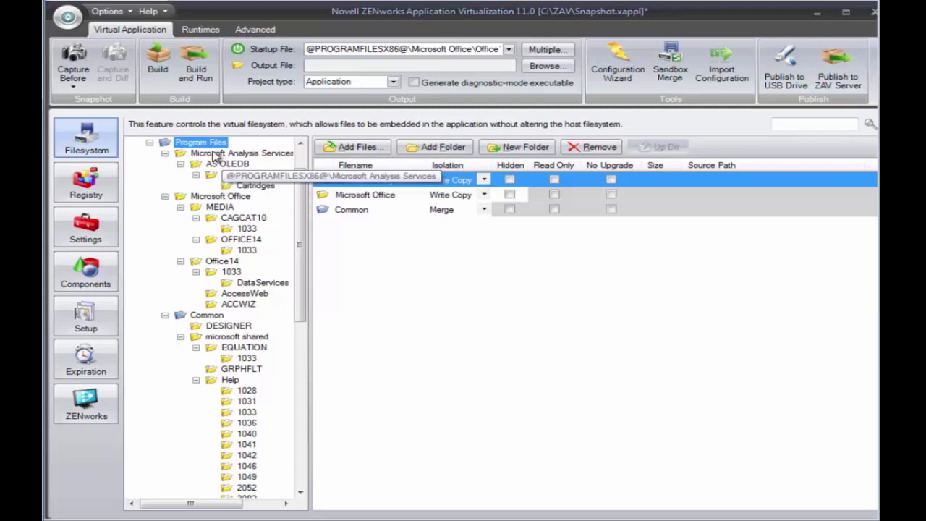
click(504, 147)
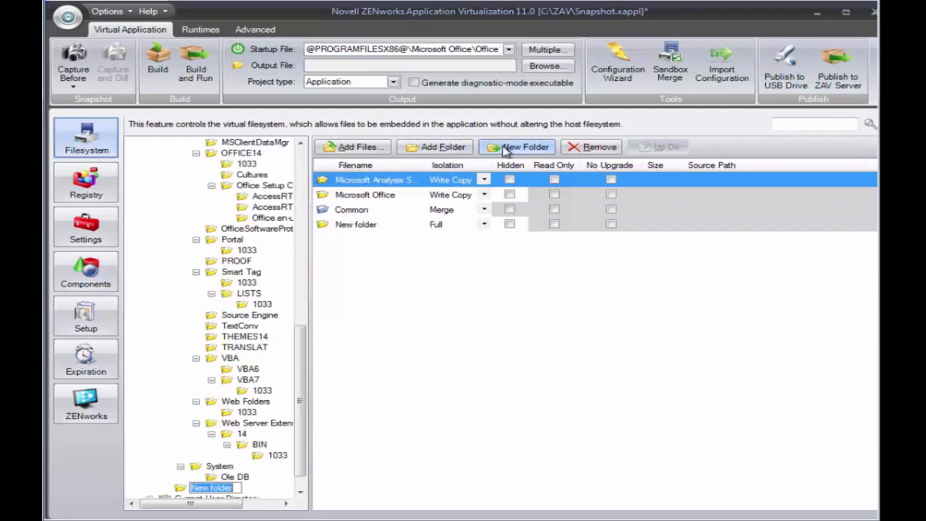
click(361, 227)
text(Production)
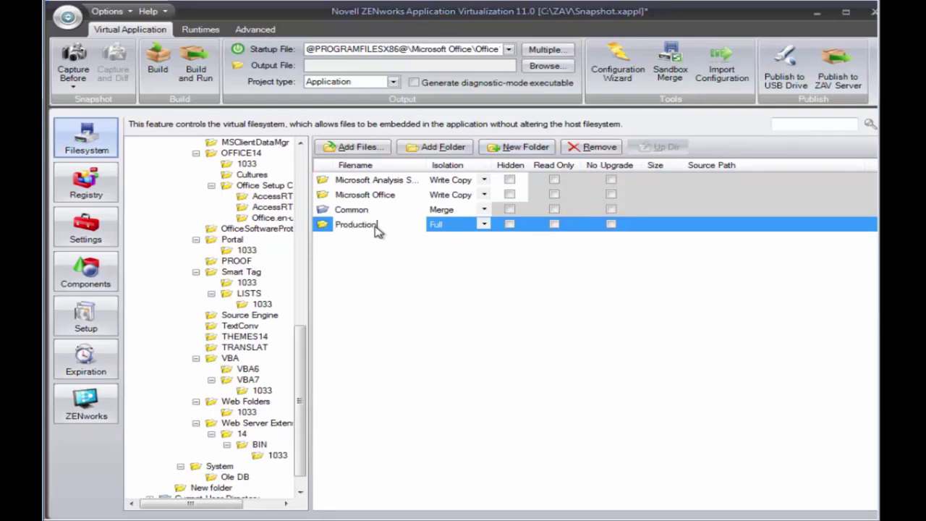
key(Return)
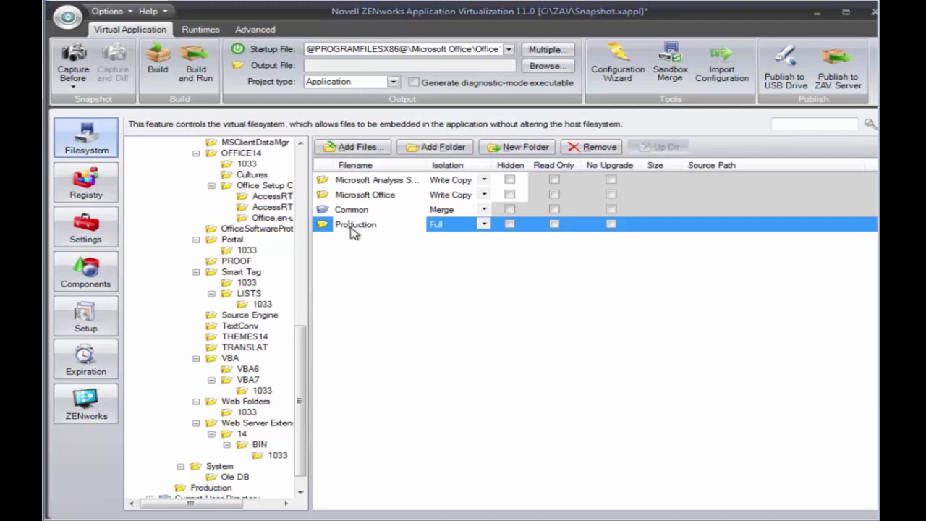
- Add Chapter01.accdb and Chapter01.accde from the shared Z: drive to the Production folder
double_click(327, 228)
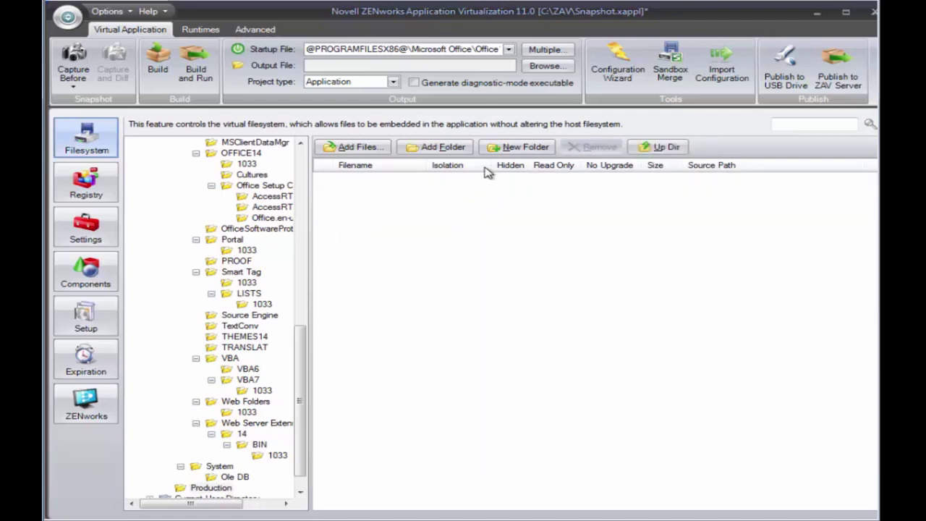
click(353, 147)
click(118, 234)
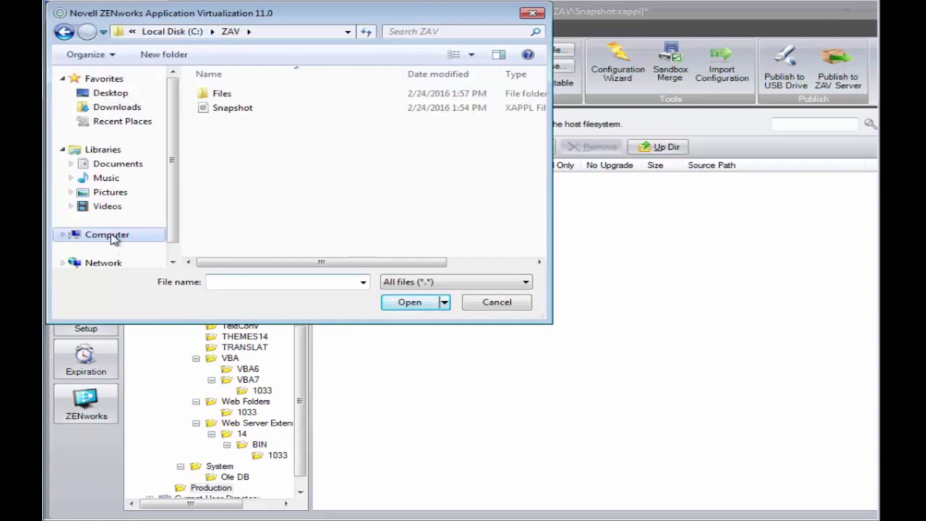
double_click(287, 222)
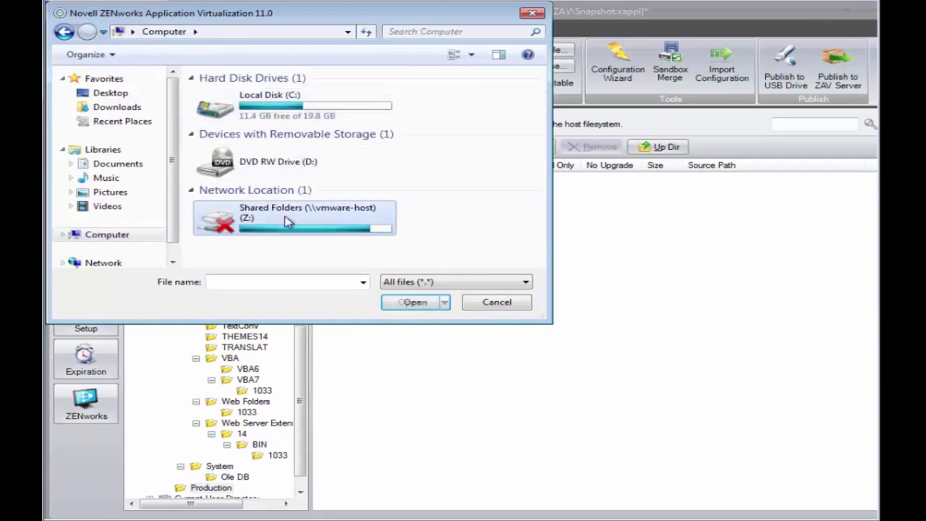
click(224, 108)
double_click(224, 108)
double_click(233, 94)
click(234, 93)
ctrl+click(234, 107)
click(415, 302)
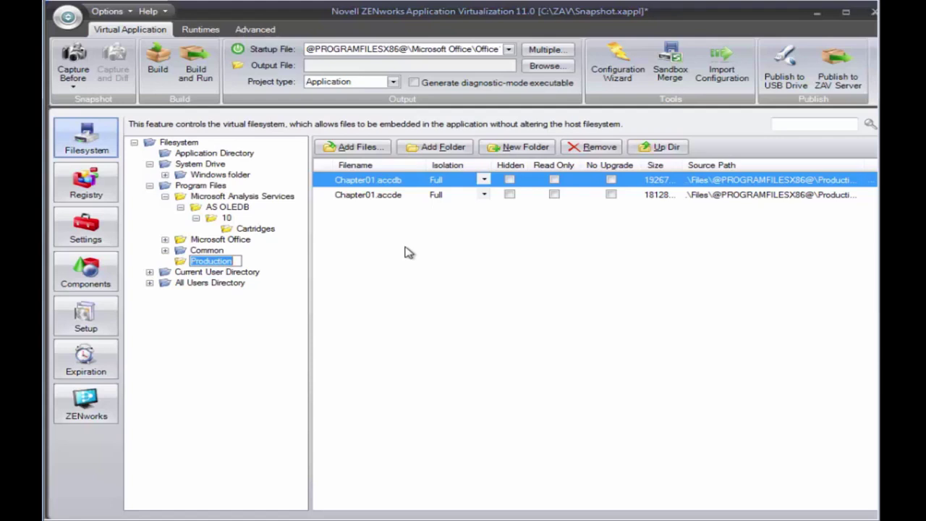
- Open the multiple startup files list and set the existing entry's command line to C:\Program Files\Production\Chapter01.accdb
click(545, 50)
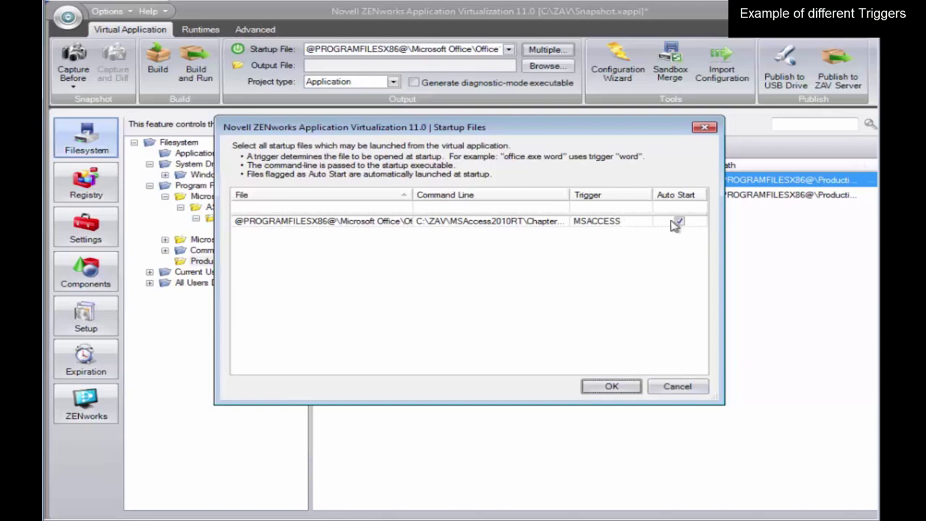
drag(569, 195, 601, 195)
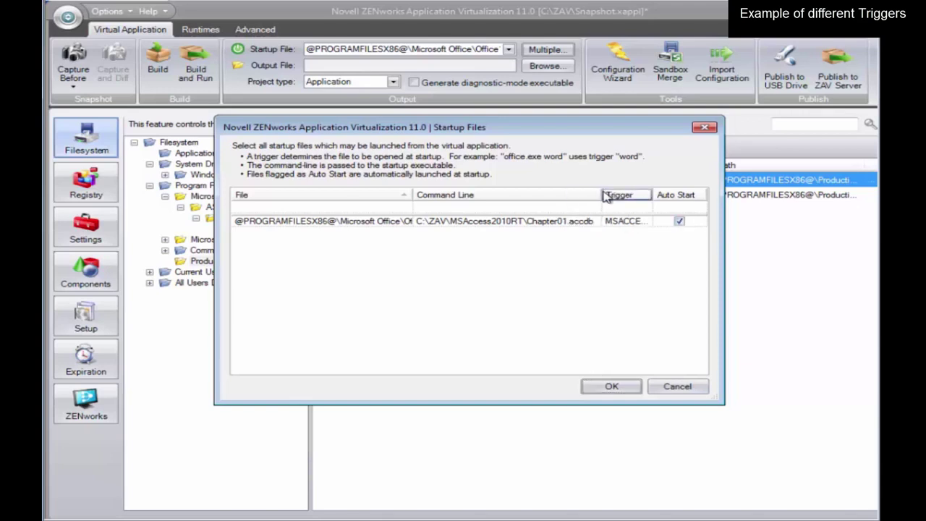
click(470, 221)
click(468, 221)
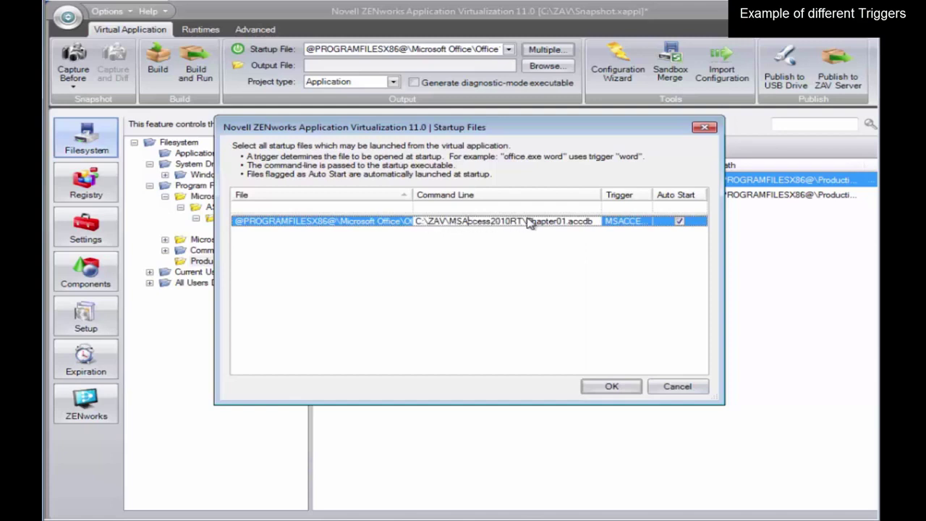
drag(527, 222, 428, 224)
key(BackSpace)
text(Progra)
text(m Files)
text(\)
text(Production\)
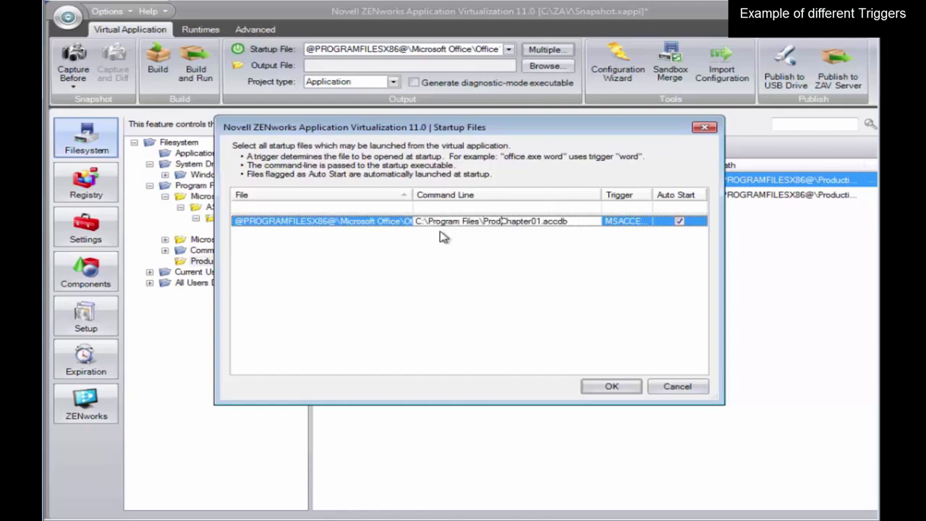
- Change the startup entry's trigger to accdb and turn off its Auto Start option
click(627, 226)
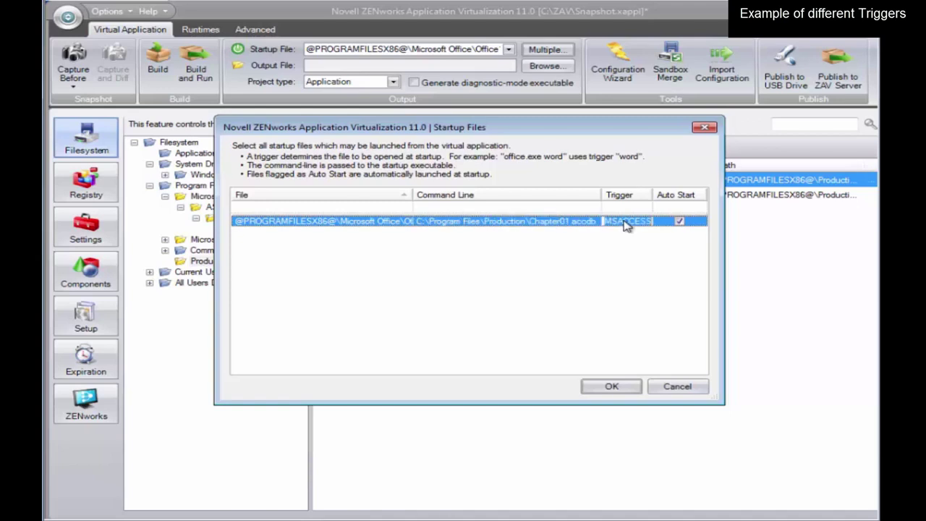
text(accdb)
click(680, 222)
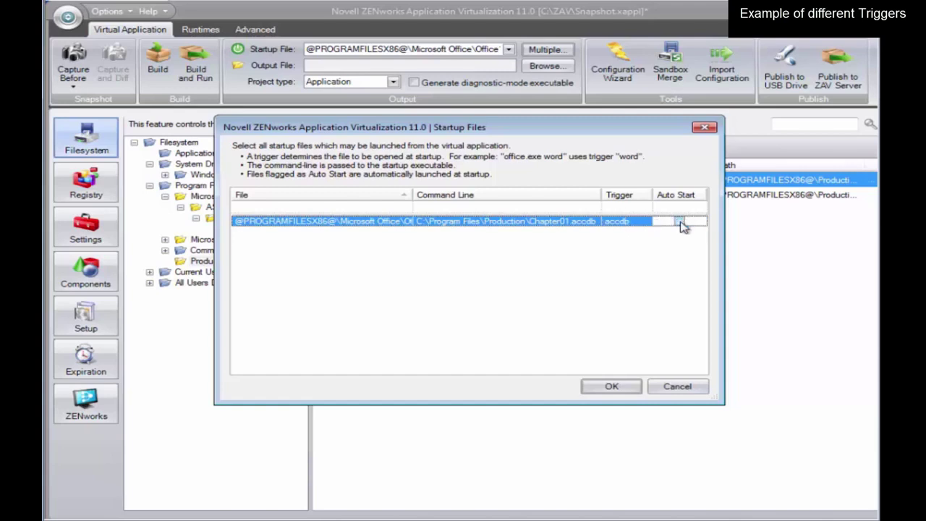
- Add a second startup entry that uses the MSACCESS.EXE file path copied from the accdb entry
click(383, 223)
click(382, 225)
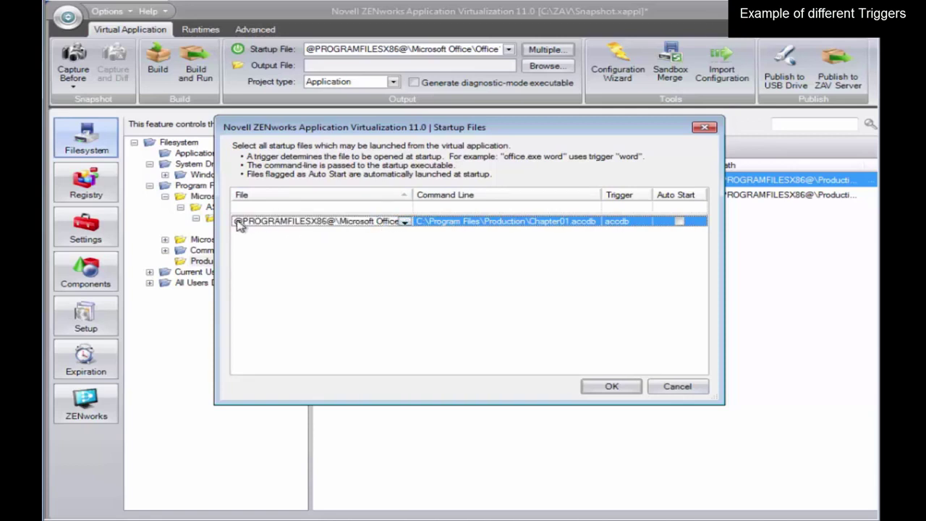
drag(239, 225, 433, 227)
key(ctrl+c)
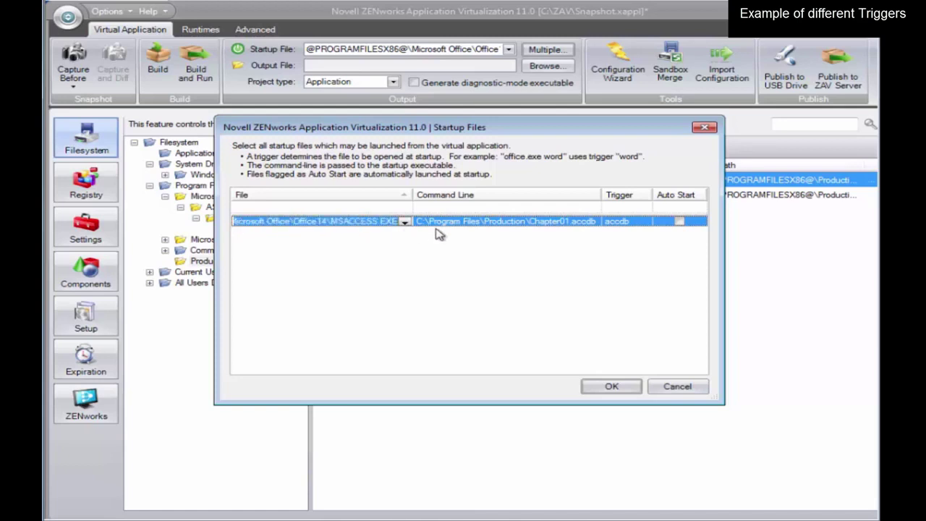
click(354, 208)
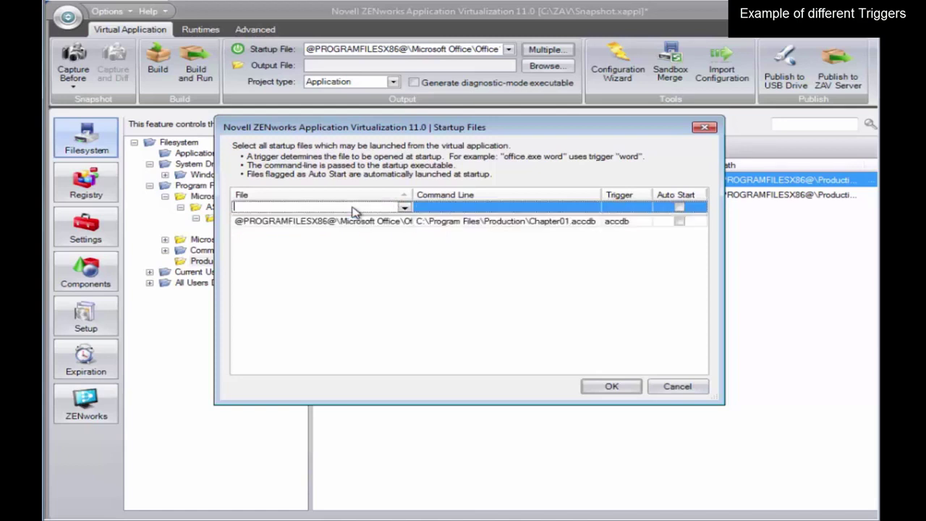
key(ctrl+v)
- Give the second startup entry the command line C:\Program Files\Production\Chapter01.accde and the trigger accde
click(477, 226)
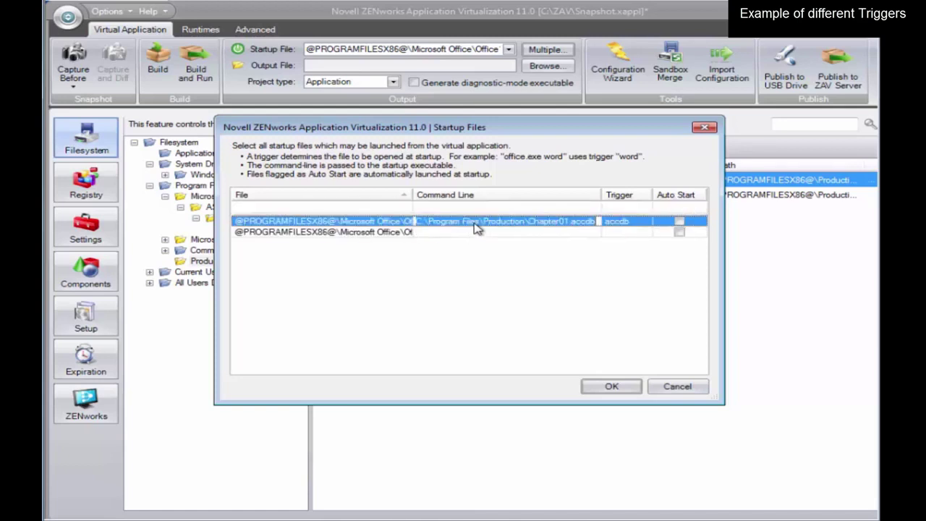
click(478, 225)
drag(418, 221, 615, 223)
key(ctrl+c)
click(489, 209)
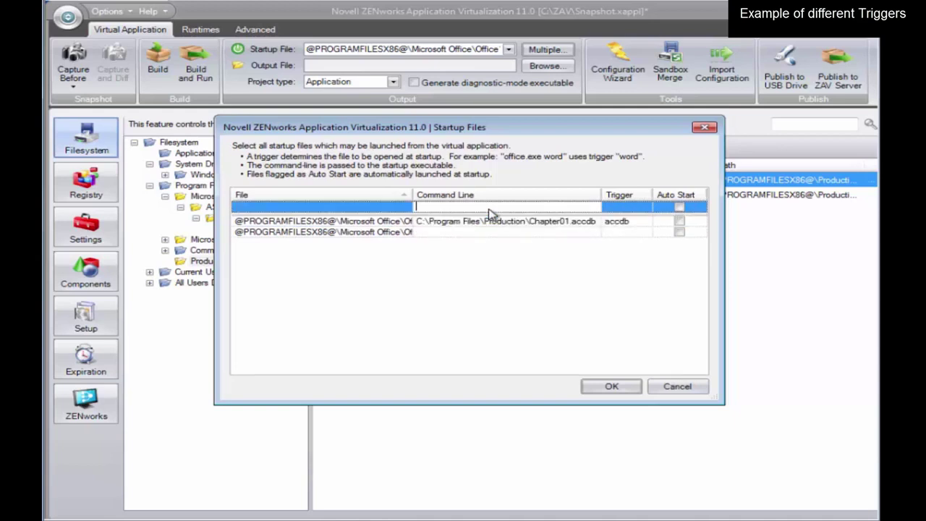
click(452, 232)
key(ctrl+v)
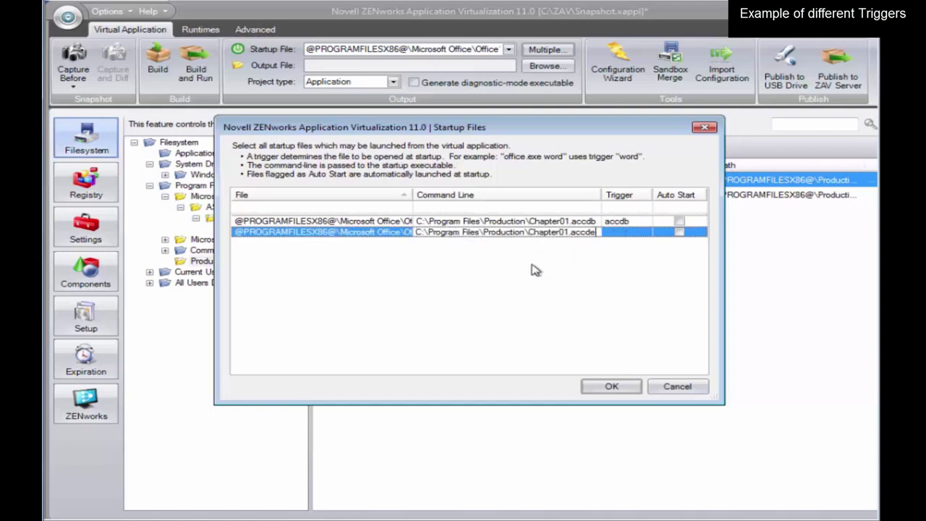
click(619, 233)
text(accde)
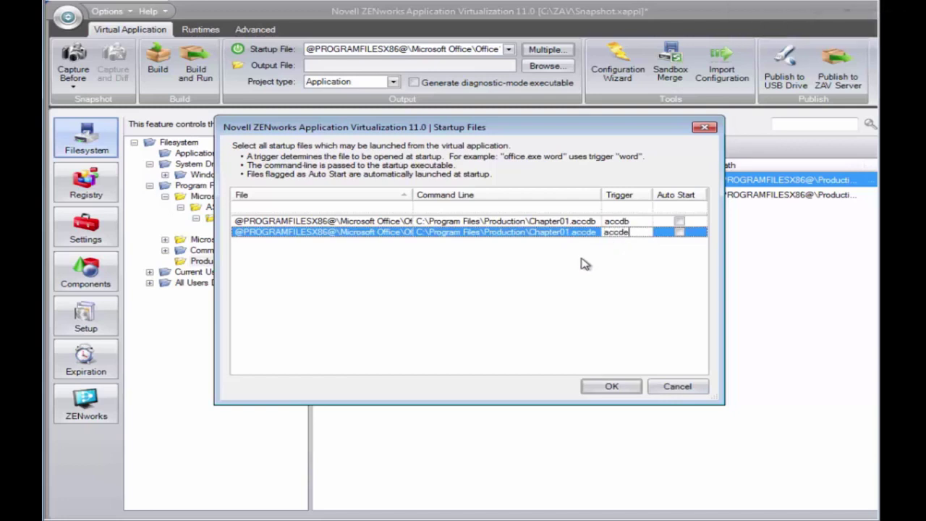
- Add a third startup entry that uses the MSACCESS.EXE file path copied from the accde entry
click(296, 209)
key(ctrl+v)
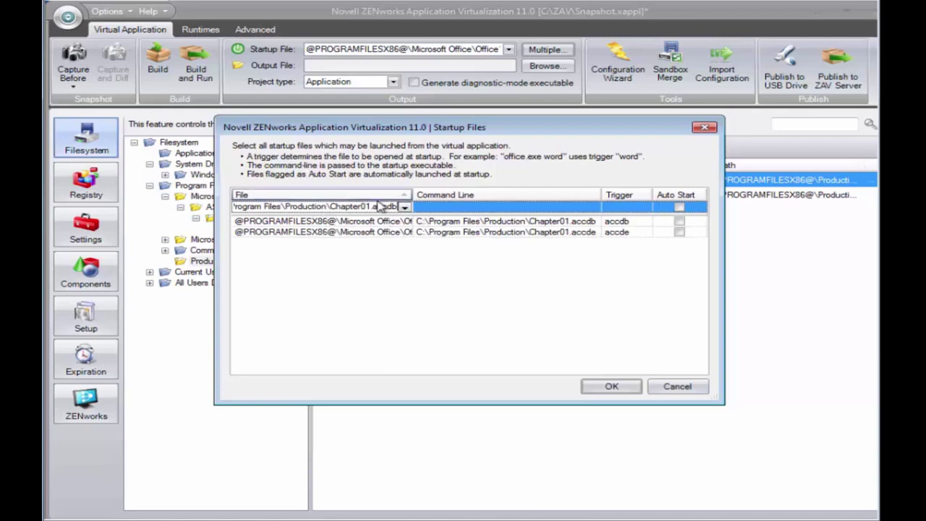
drag(393, 207, 220, 218)
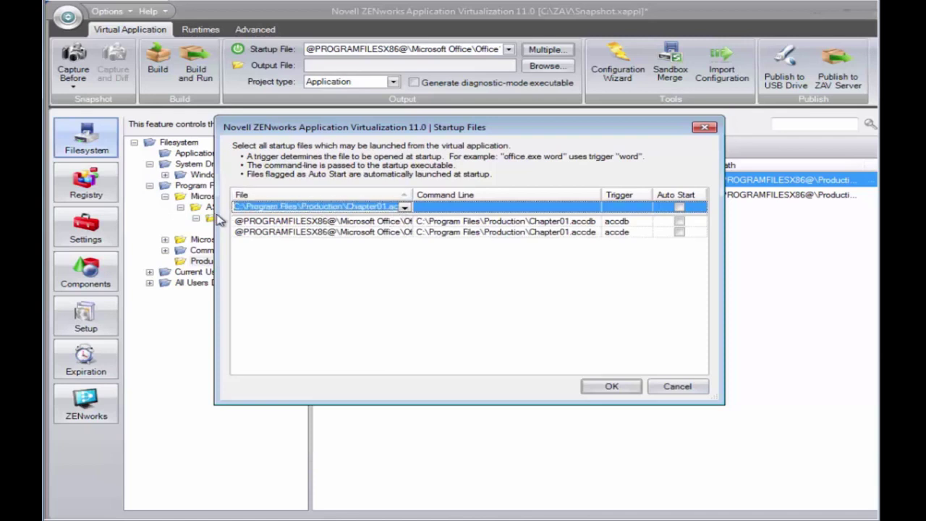
text(b)
click(316, 234)
double_click(316, 233)
drag(242, 232, 441, 242)
key(ctrl+c)
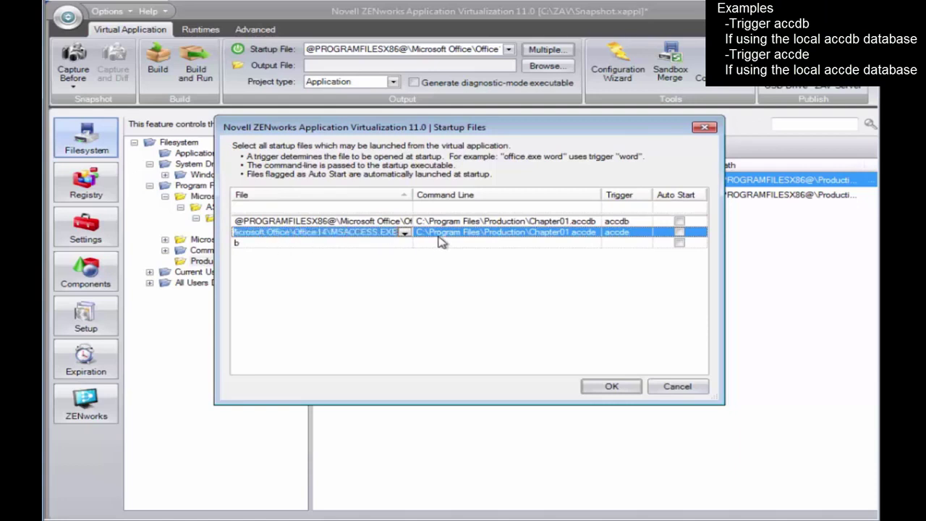
click(351, 246)
key(ctrl+v)
- Start the third entry's command line with Z:\ and copy the folder path Z:\ZAV\MSAccess2010RT from the open Windows Explorer window
click(507, 244)
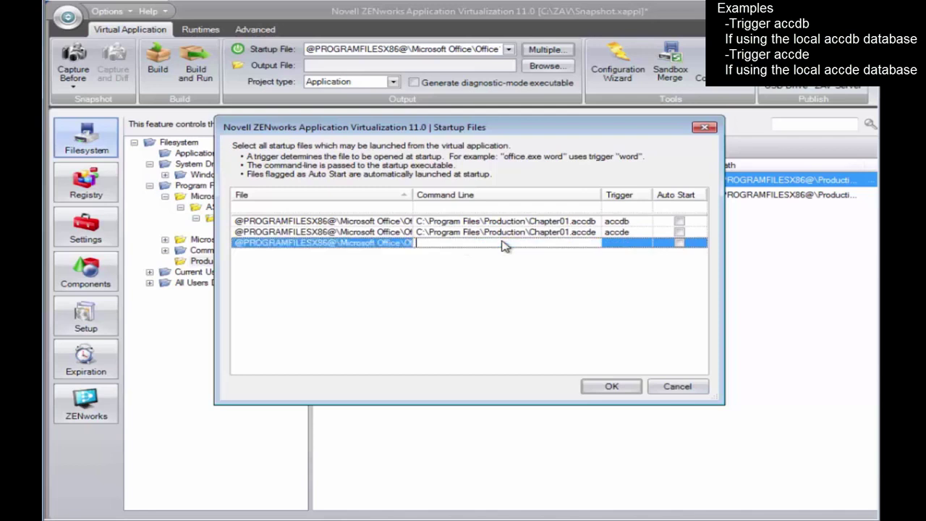
text(Z:\)
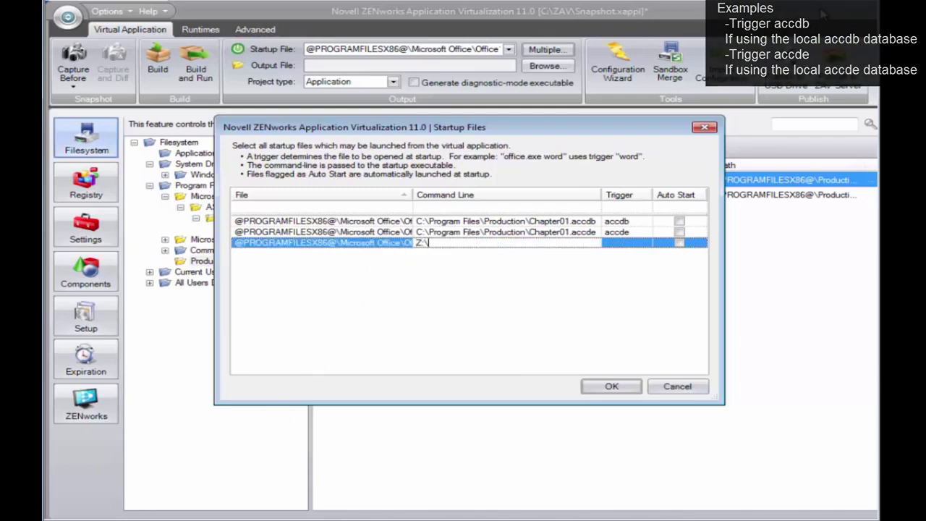
key(alt+Tab)
key(alt+Tab)
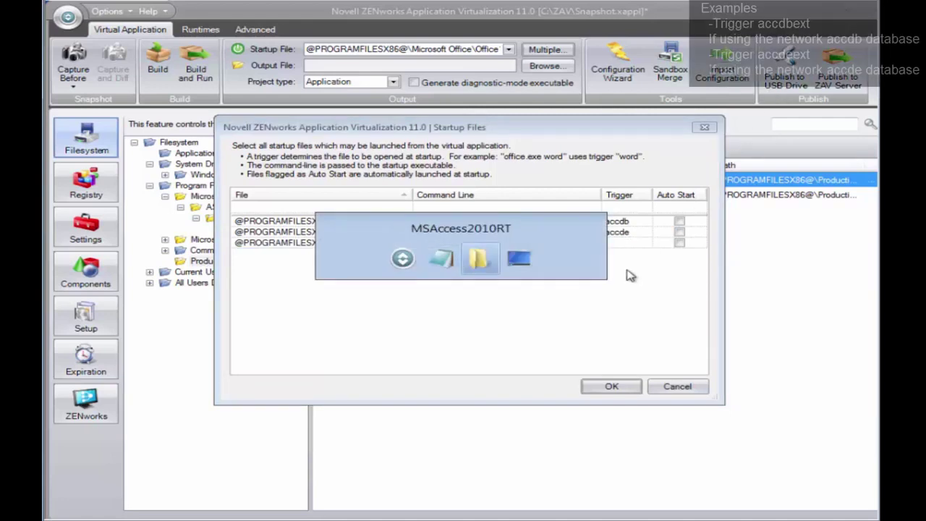
click(429, 115)
drag(429, 116, 222, 112)
key(ctrl+c)
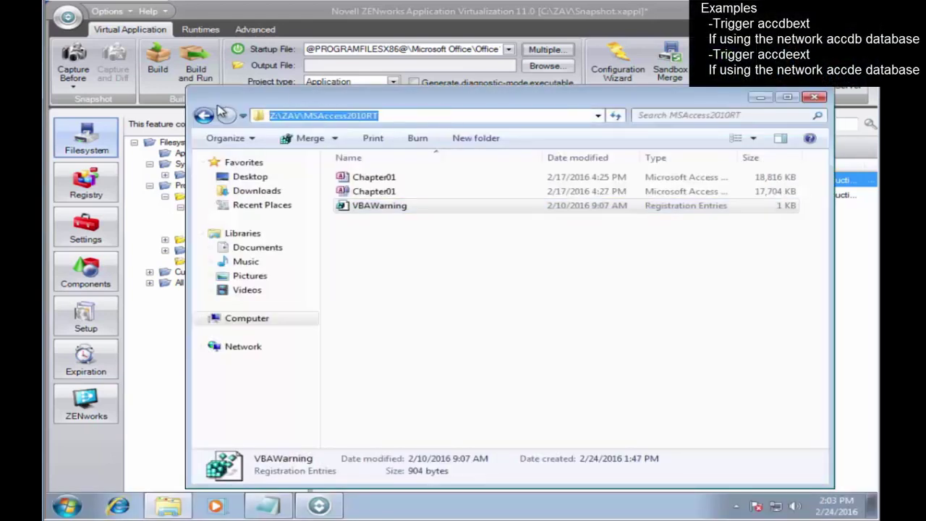
click(169, 368)
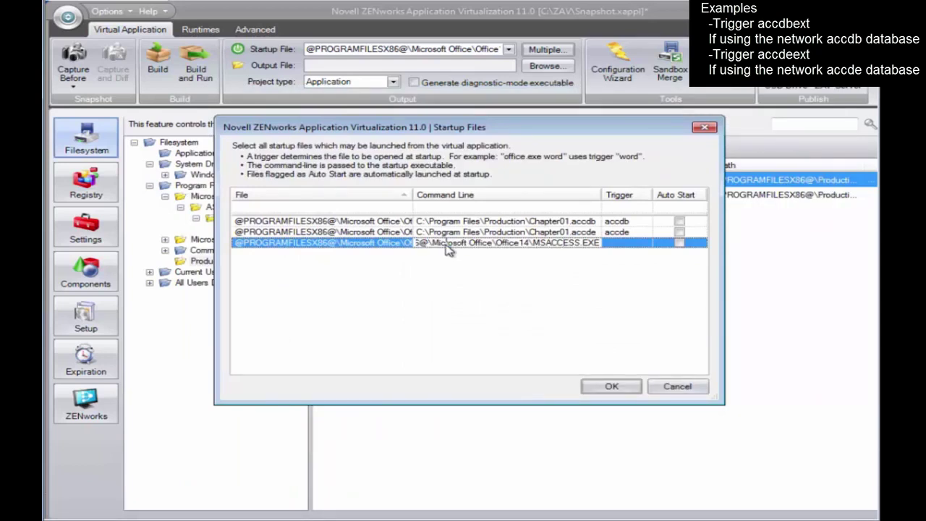
- Replace the third entry's command line with Z:\ZAV\MSAccess2010RT\Chapter01.accdb and give the entry the trigger accdbext
drag(433, 245, 680, 233)
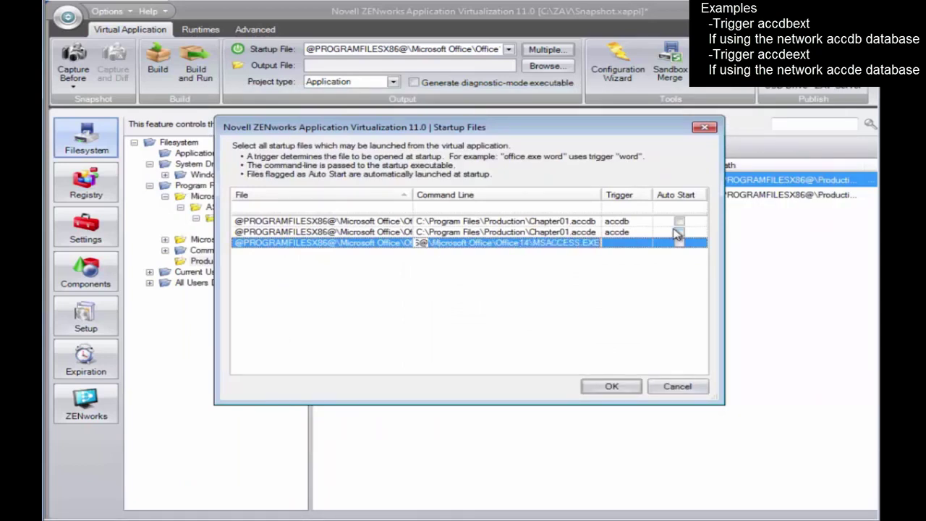
key(BackSpace)
key(BackSpace)
key(BackSpace)
key(BackSpace)
key(BackSpace)
key(BackSpace)
key(BackSpace)
key(BackSpace)
key(BackSpace)
key(BackSpace)
key(BackSpace)
key(BackSpace)
key(BackSpace)
key(BackSpace)
key(BackSpace)
key(BackSpace)
key(BackSpace)
key(BackSpace)
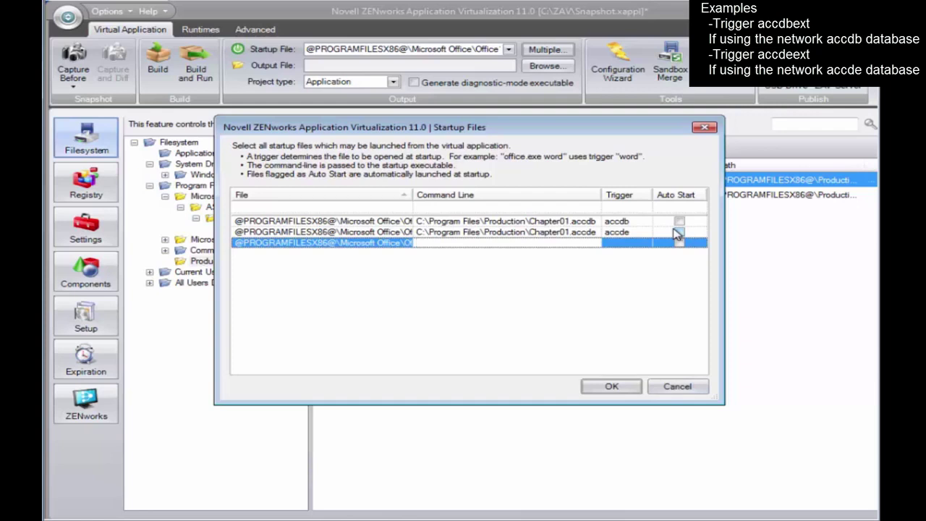
key(ctrl+v)
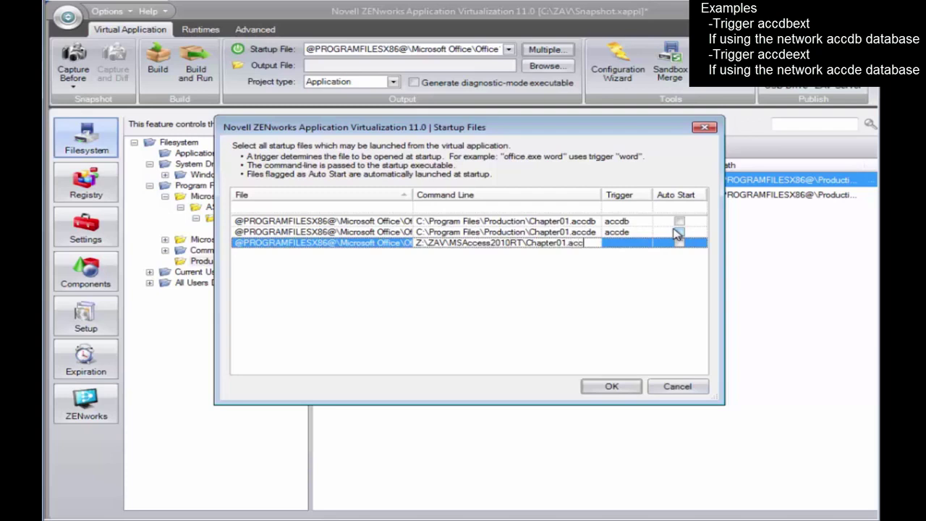
key(Tab)
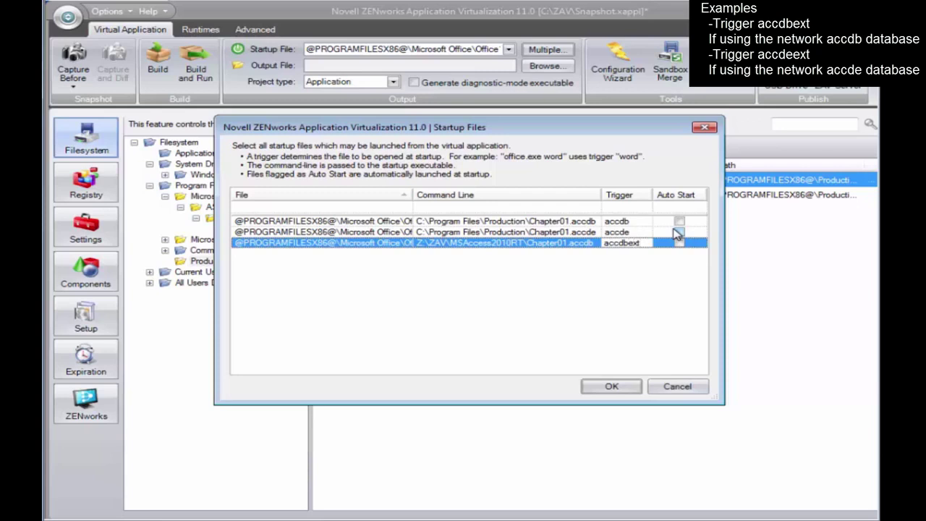
- Add a fourth startup entry that uses the MSACCESS.EXE file path copied from the accdbext entry
click(357, 245)
click(346, 247)
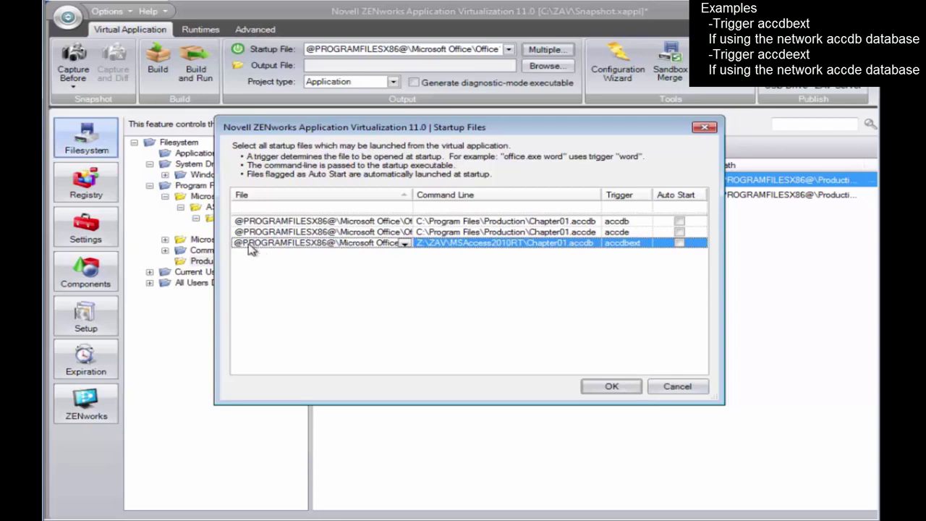
drag(236, 246, 491, 249)
key(ctrl+c)
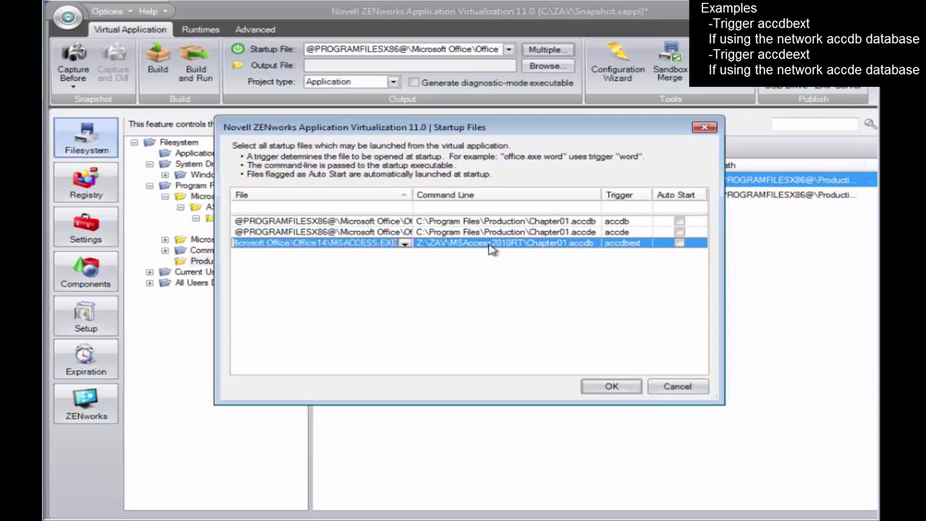
click(340, 209)
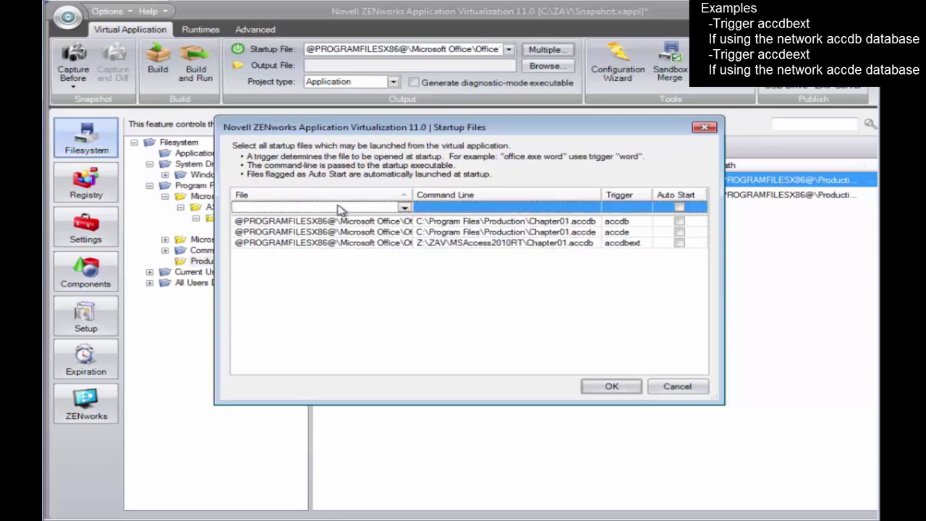
key(ctrl+v)
click(499, 210)
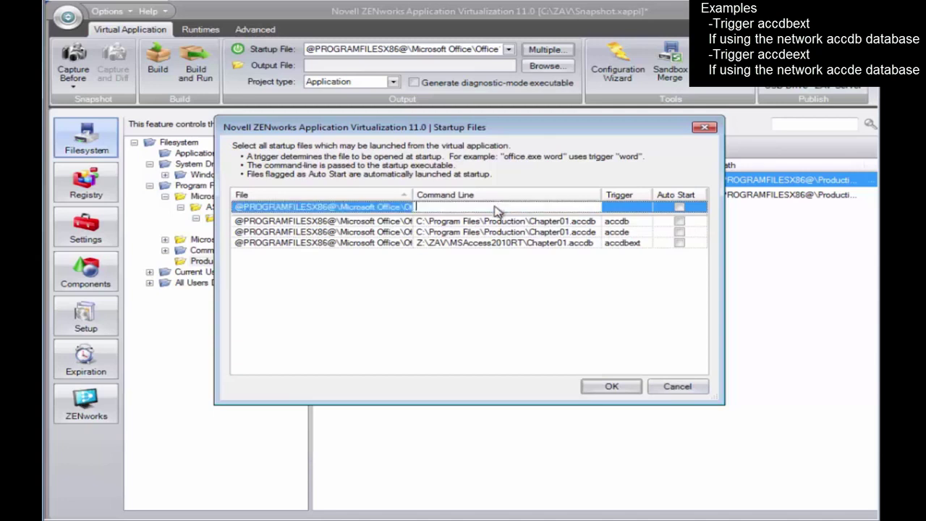
- Give the fourth entry the command line Z:\ZAV\MSAccess2010RT\Chapter01.accde and the trigger accdeext, and accept the startup files list
click(474, 246)
click(472, 246)
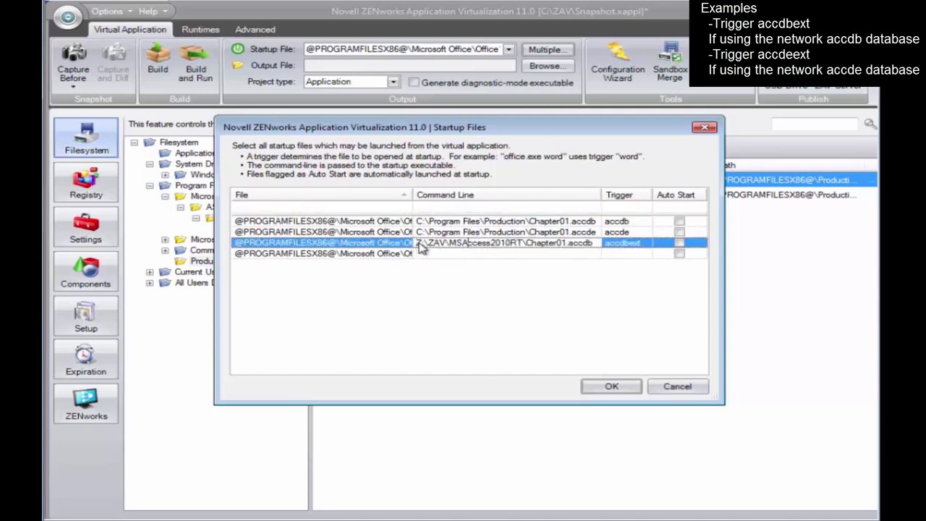
drag(418, 244, 630, 247)
key(ctrl+c)
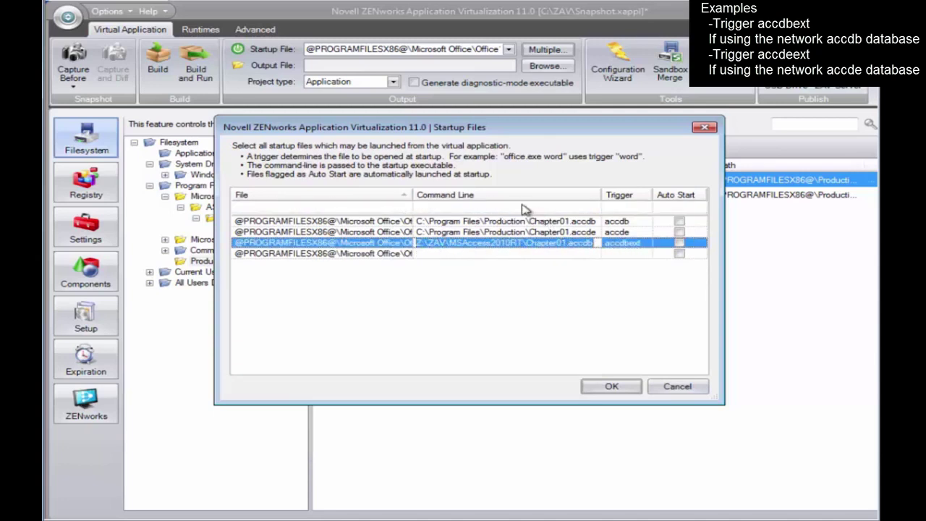
click(486, 254)
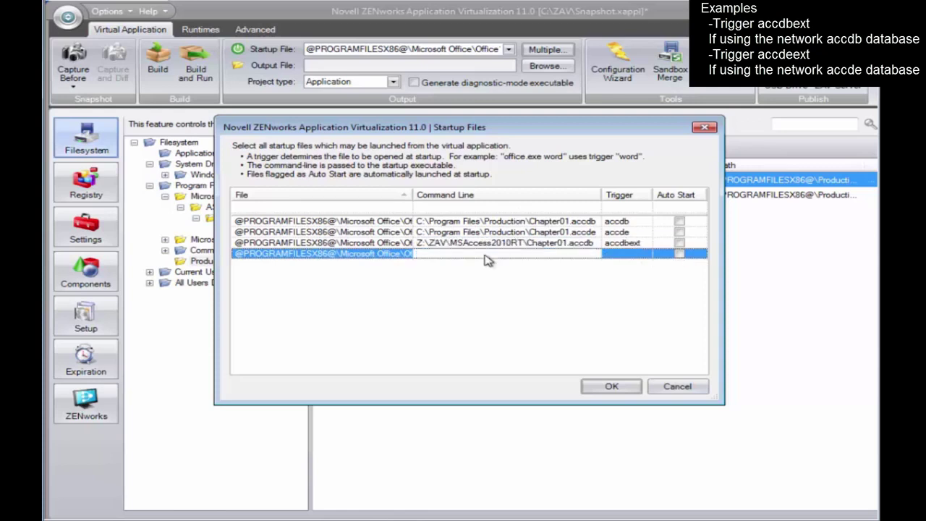
key(ctrl+v)
text(e)
key(Tab)
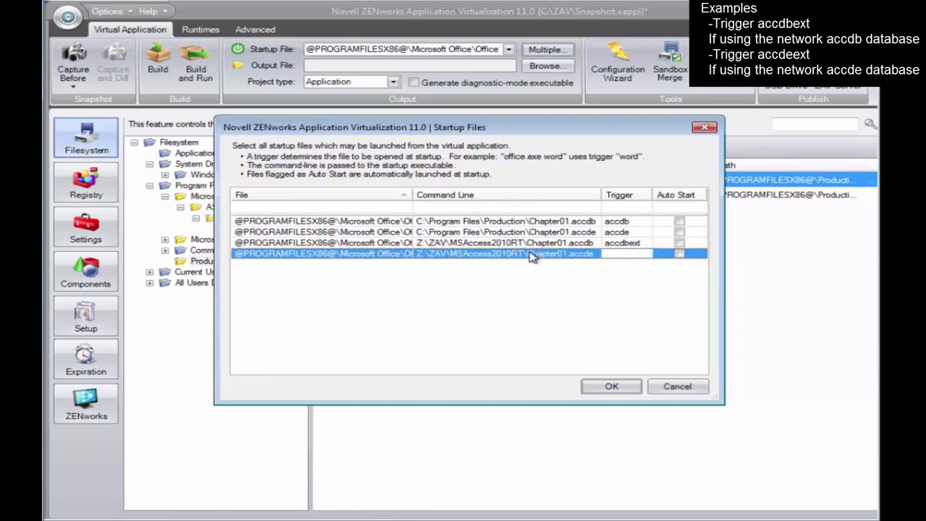
text(accdeext)
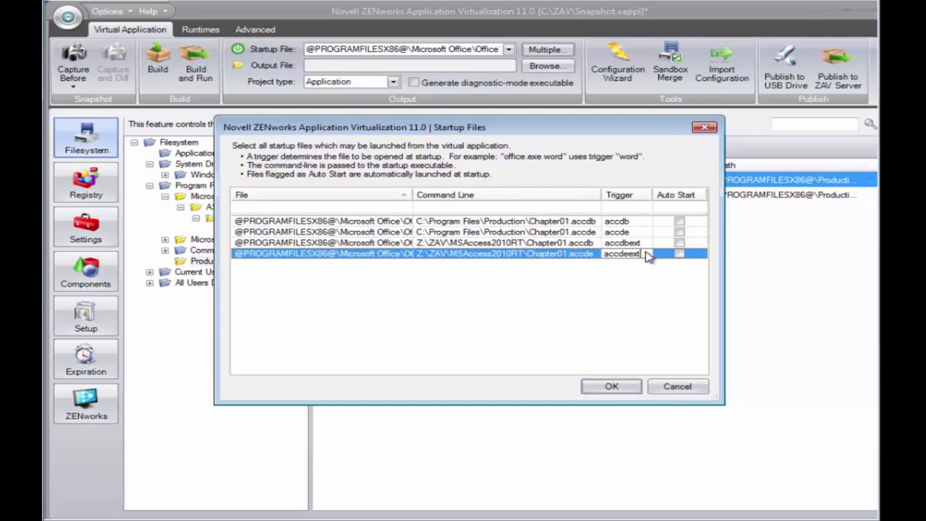
click(611, 388)
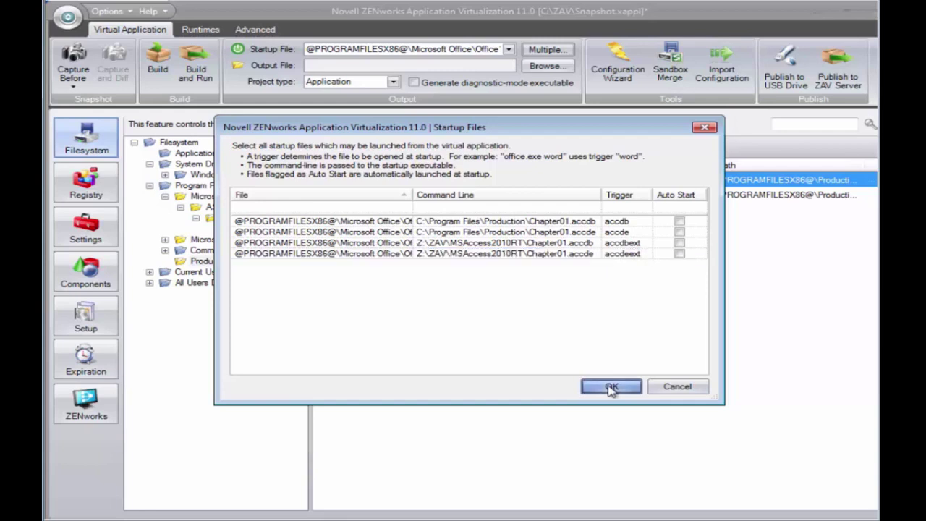
- Browse for the build output location and go to the ZAV\MSAccess2010RT folder on the shared Z: drive
click(544, 66)
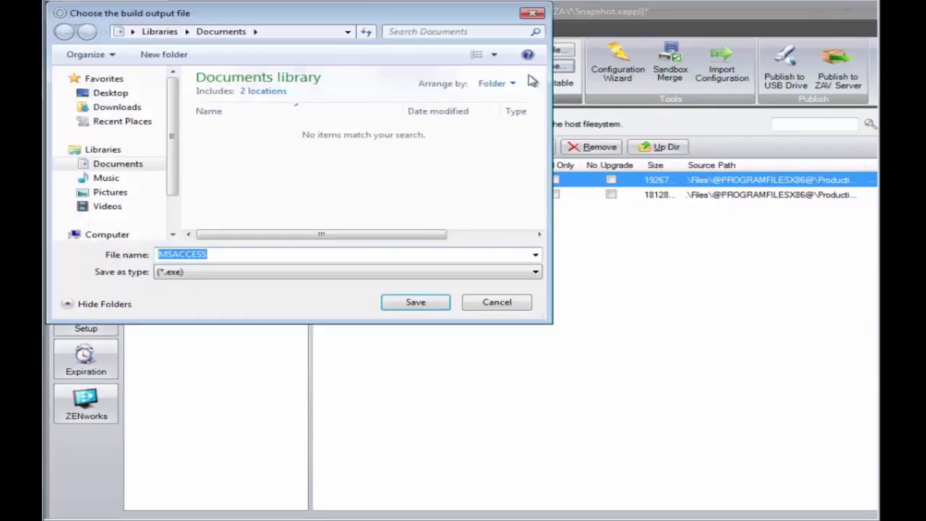
click(174, 214)
click(123, 187)
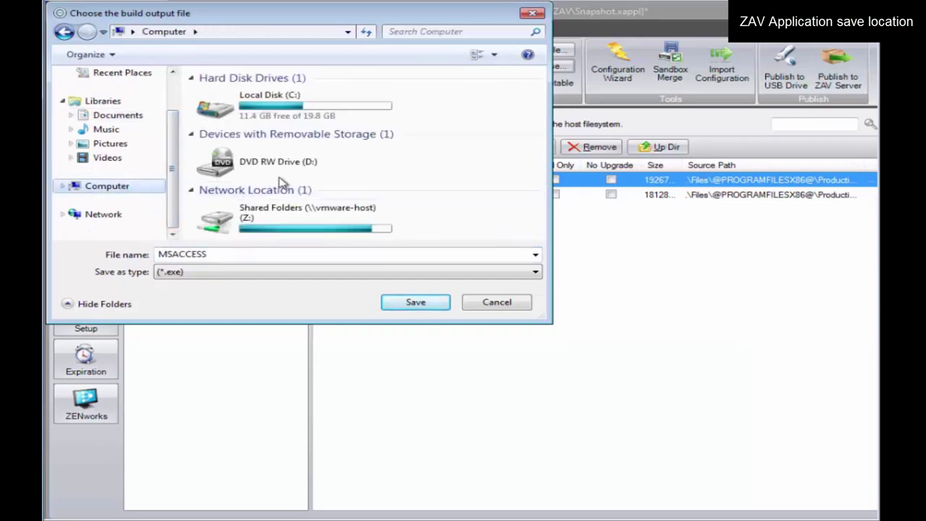
click(315, 225)
double_click(315, 224)
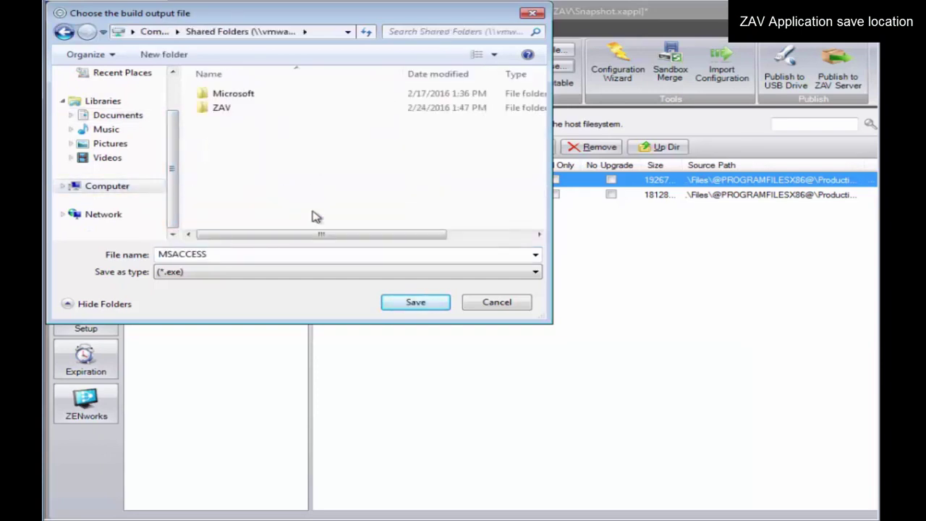
double_click(240, 112)
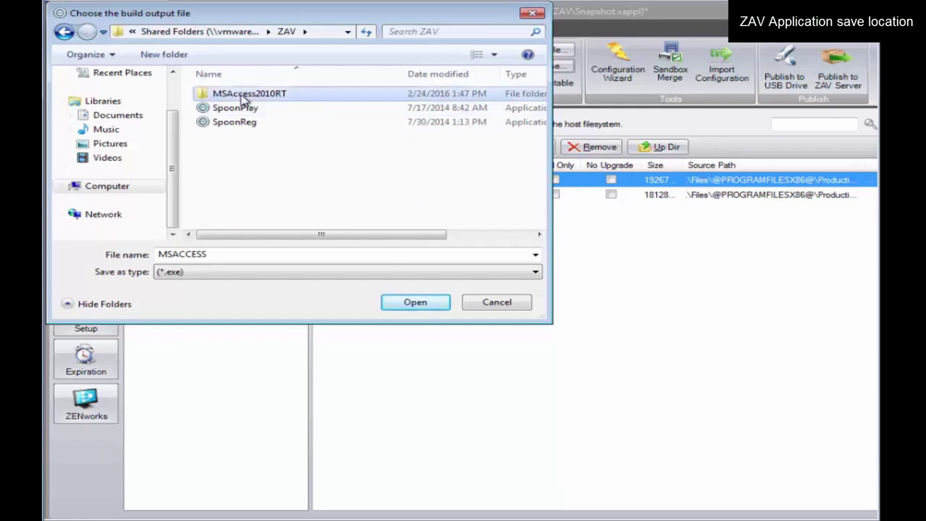
double_click(243, 95)
- Name the build output file MSAccess2010RTx86-ZAV and save it as the project's output file
drag(211, 254, 145, 254)
text(MSAccess2010RTx86)
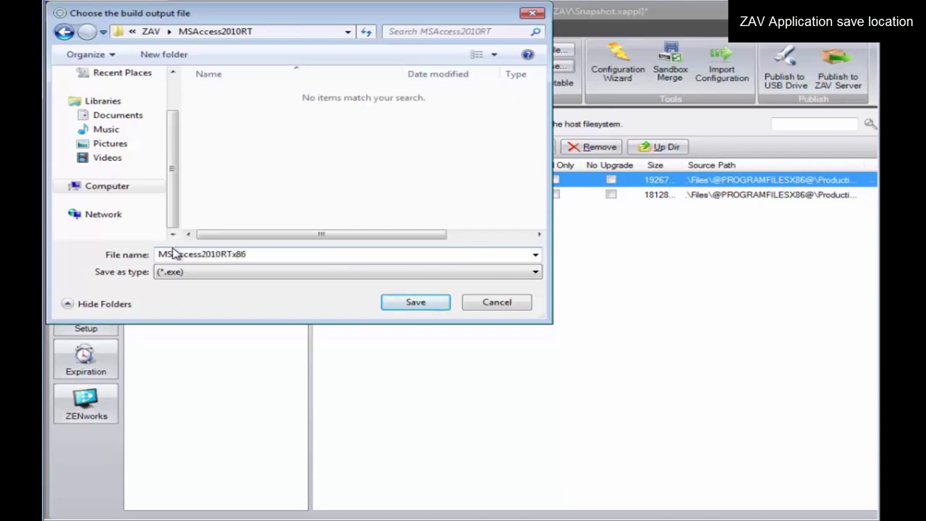
text(AV)
click(435, 309)
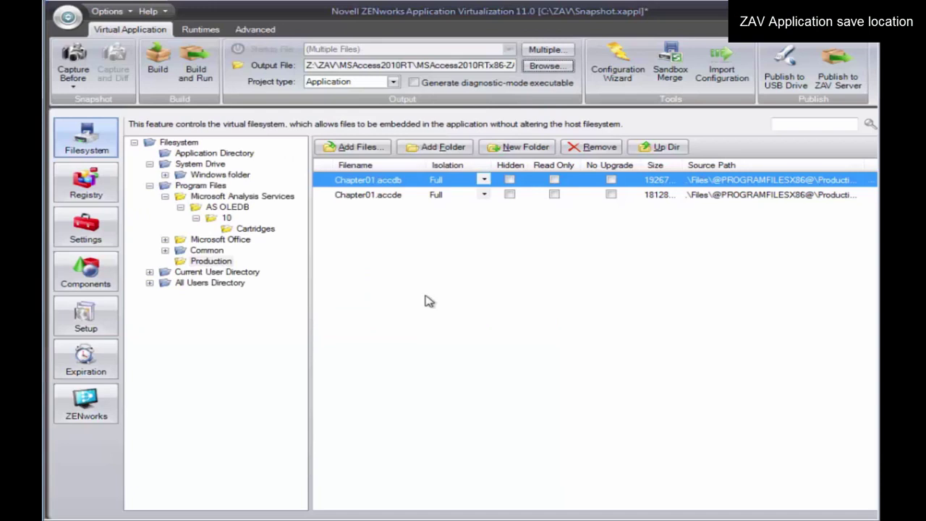
- Review the project's MSI setup, ZENworks, expiration and components pages
click(85, 311)
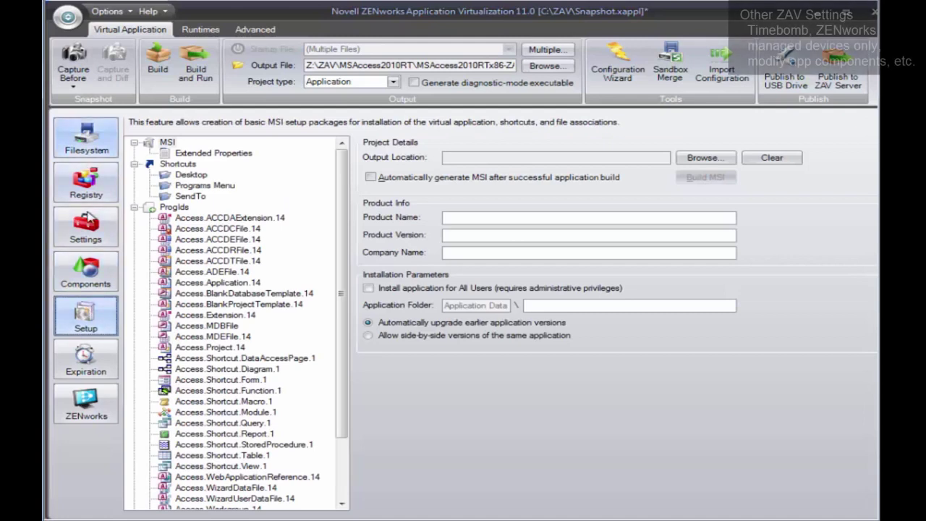
click(90, 409)
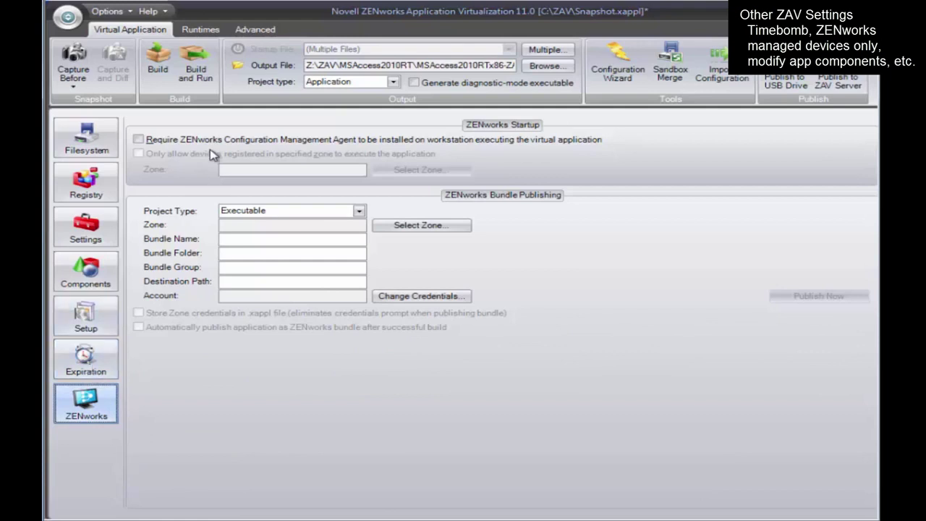
click(91, 367)
click(92, 311)
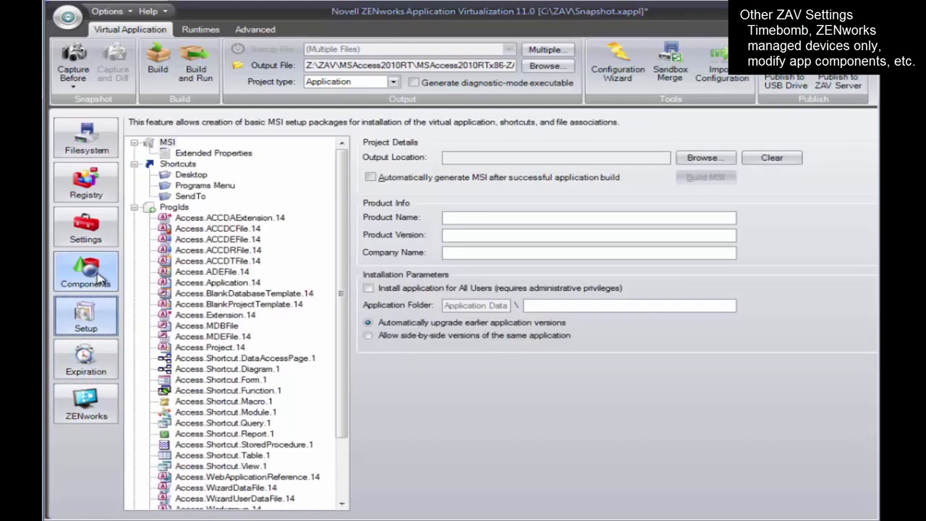
click(99, 278)
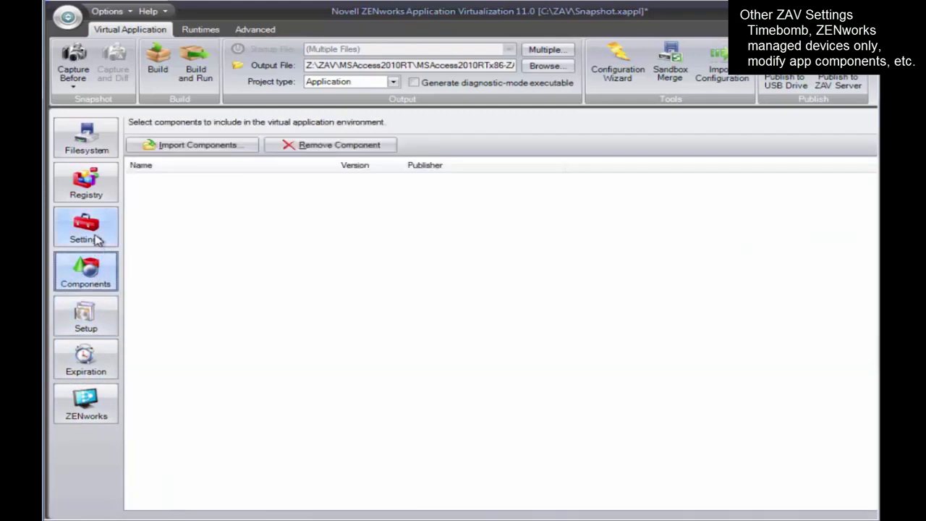
- Review the application properties, startup settings and process configuration, including the available target architectures
click(97, 241)
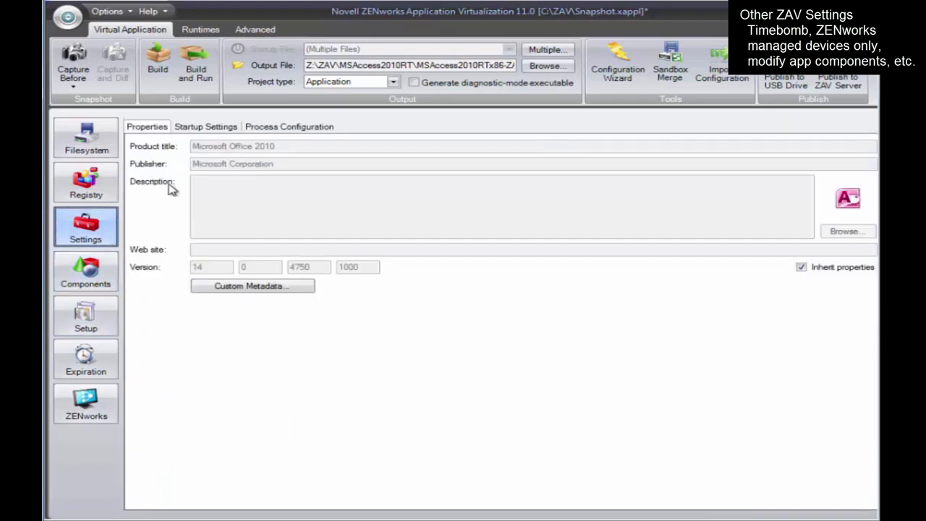
click(207, 128)
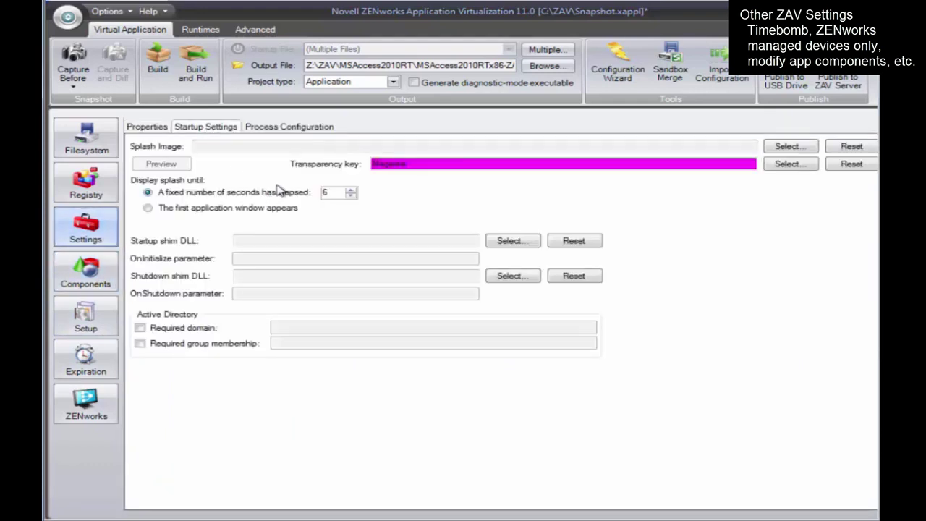
click(297, 128)
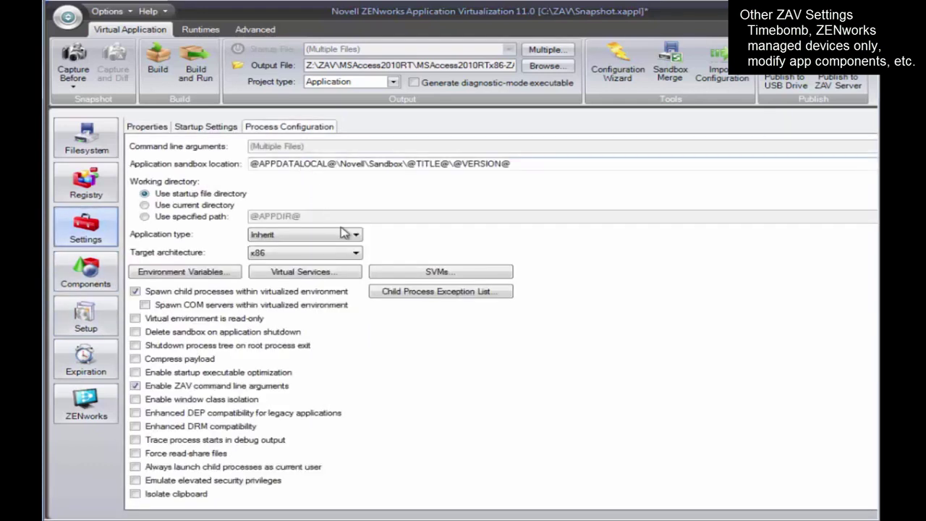
click(356, 255)
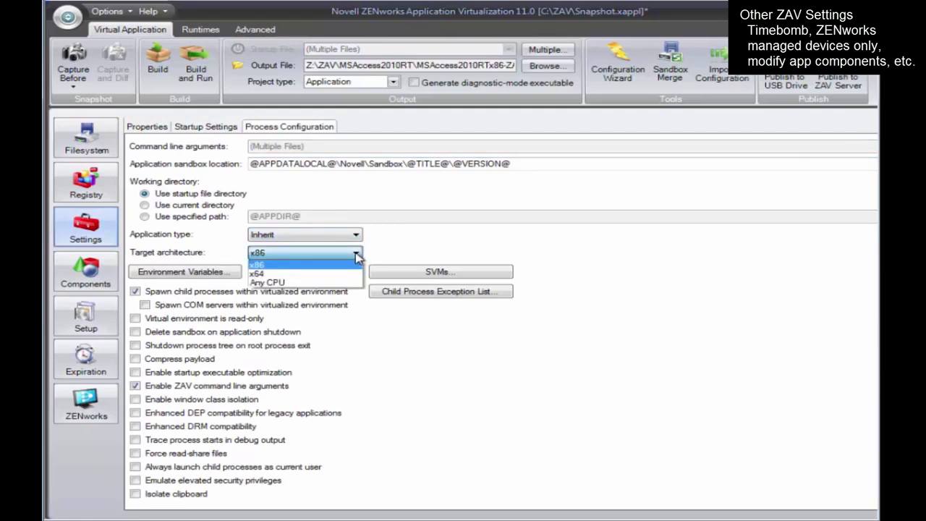
click(416, 230)
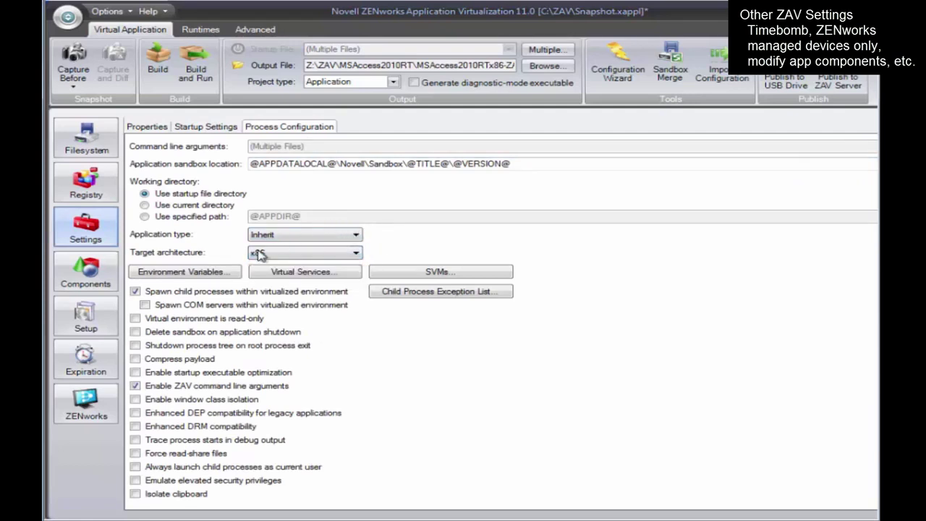
- Return to the virtual filesystem settings, build the virtual application to the configured output file and close the finished build
click(84, 181)
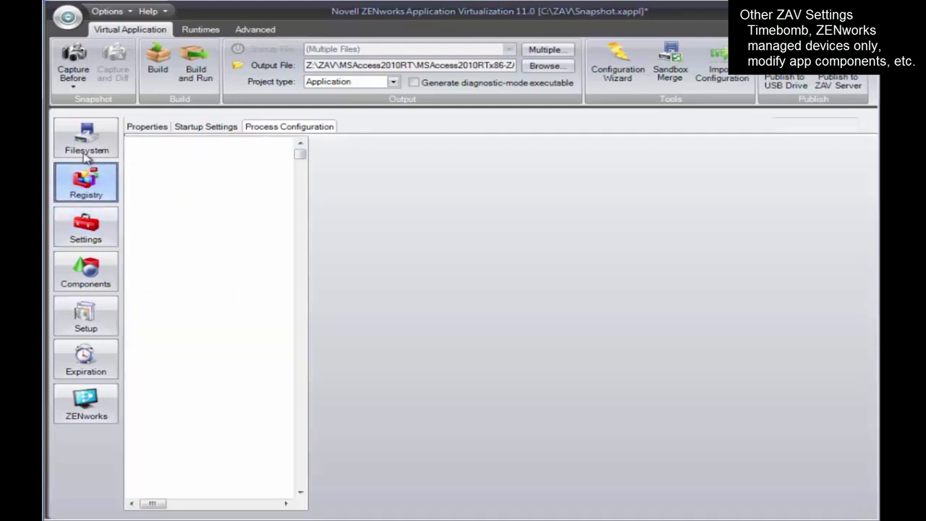
click(85, 146)
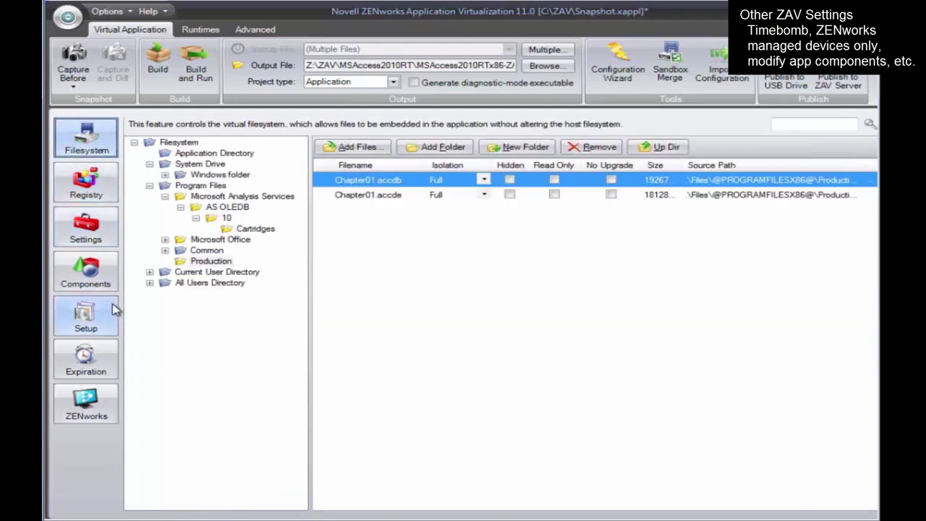
click(159, 66)
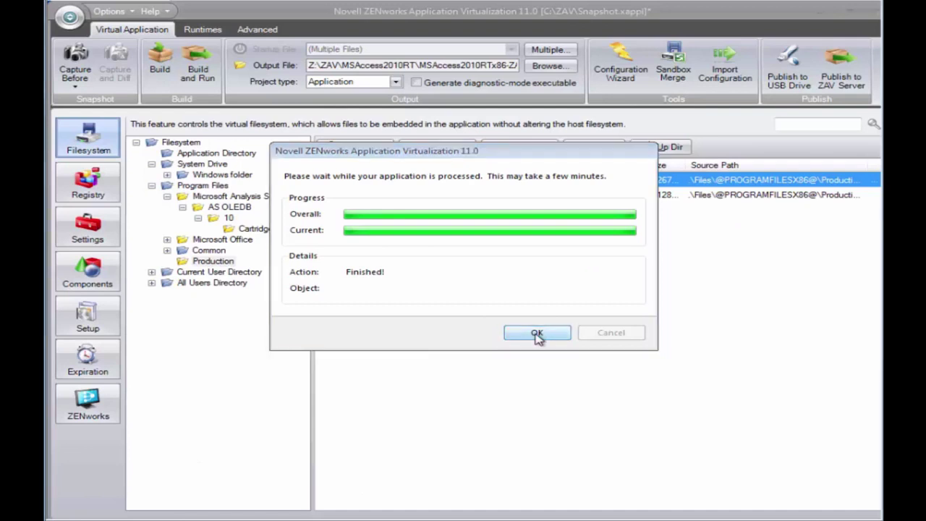
click(537, 334)
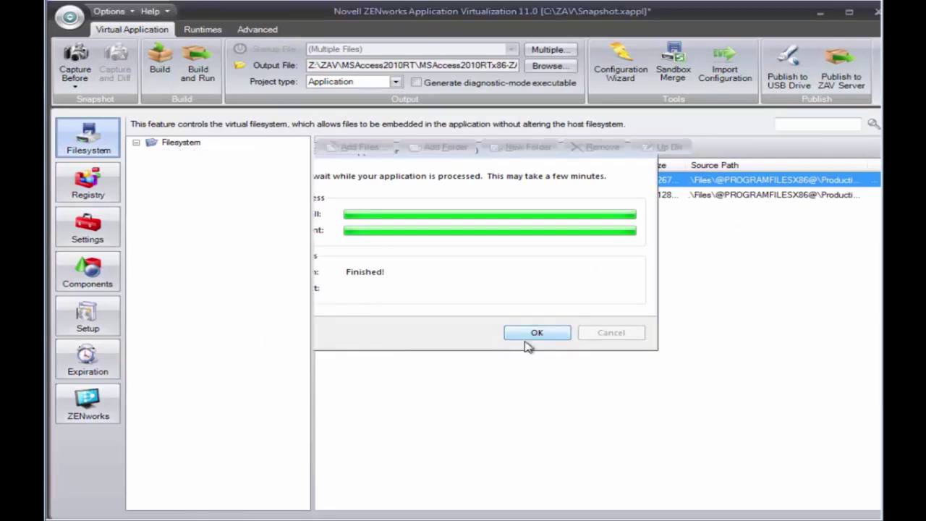
- Switch to Windows Explorer and locate the built MSAccess2010RTx86-ZAV application in the ZAV\MSAccess2010RT folder
click(820, 13)
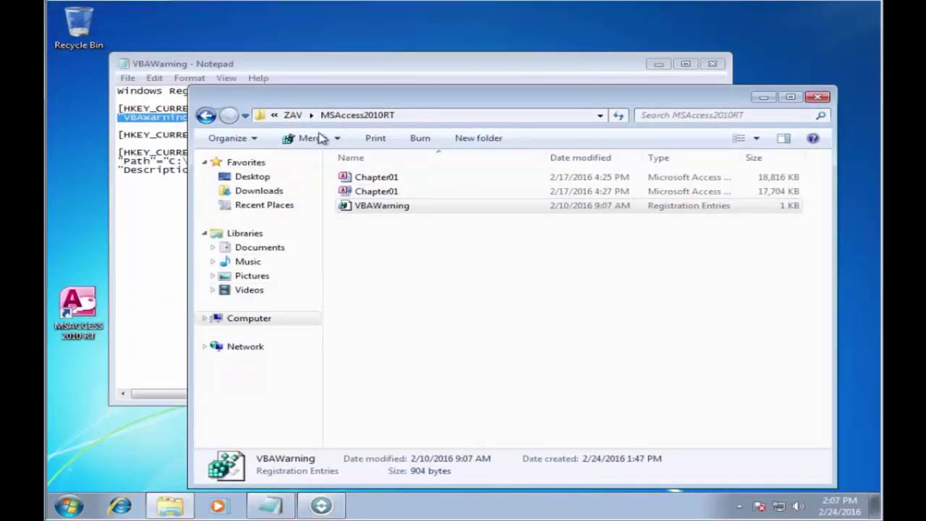
click(293, 115)
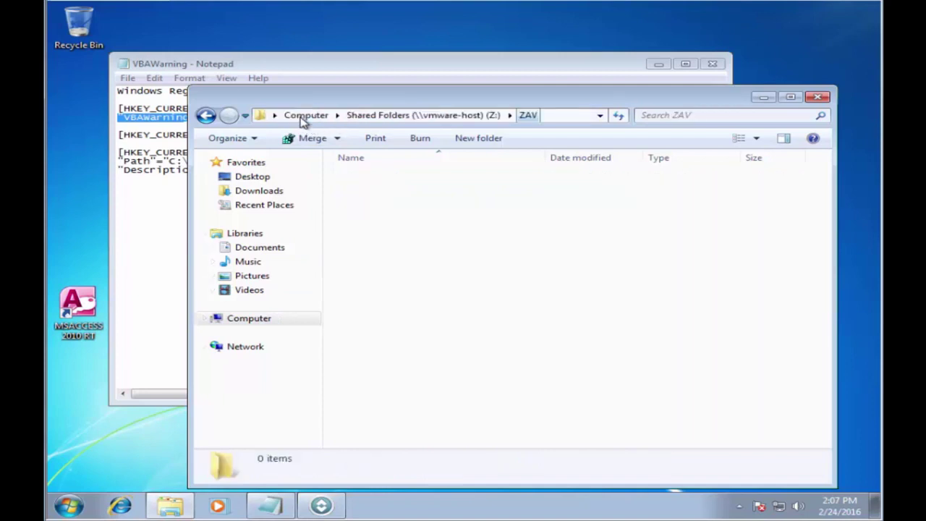
double_click(375, 177)
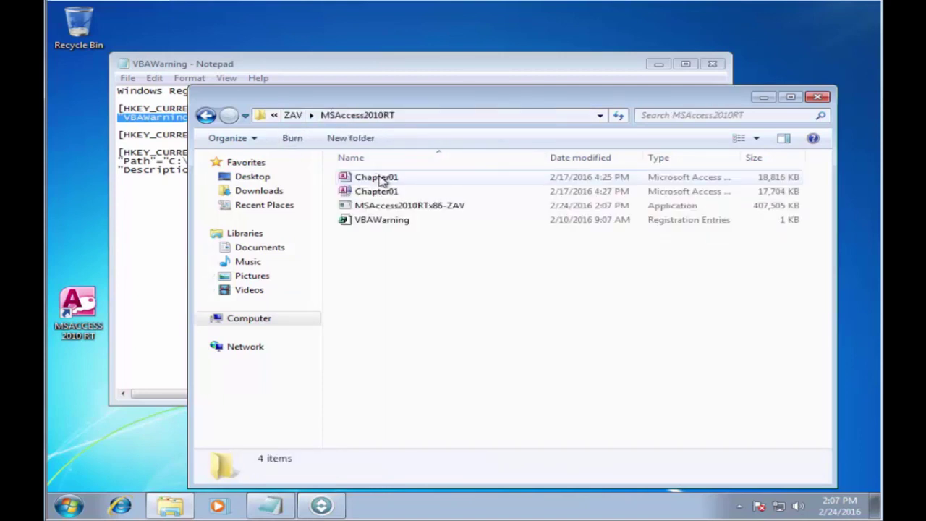
click(407, 207)
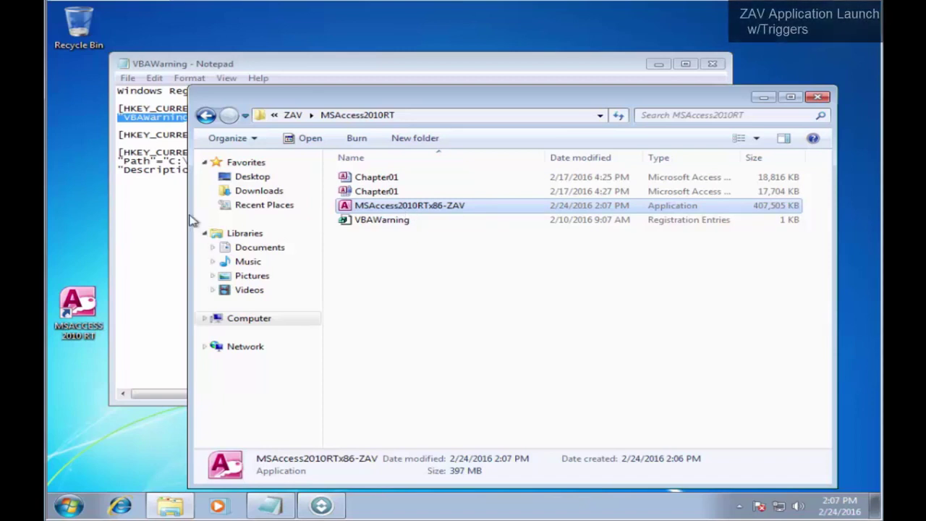
- Create a desktop shortcut to Z:\ZAV\MSAccess2010RT\MSAccess2010RTx86-ZAV.exe, keeping the suggested name
right_click(73, 202)
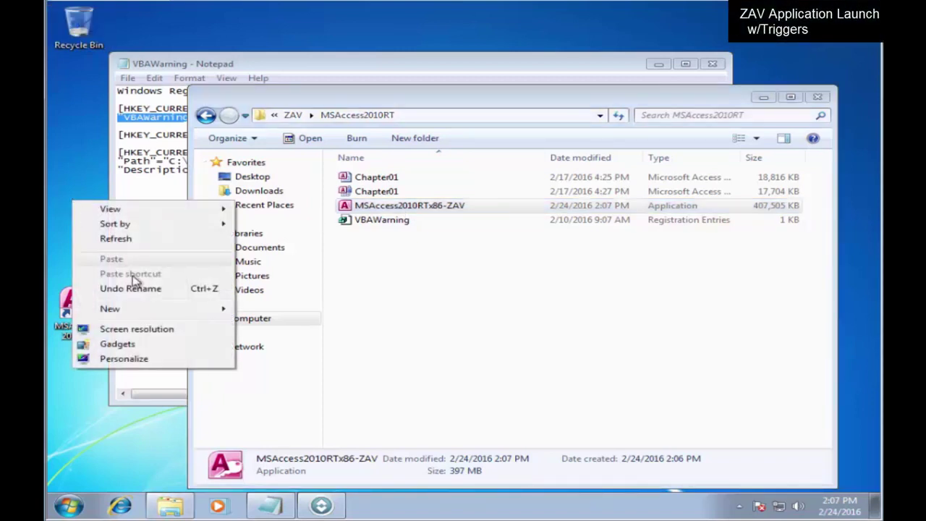
mouse_move(149, 308)
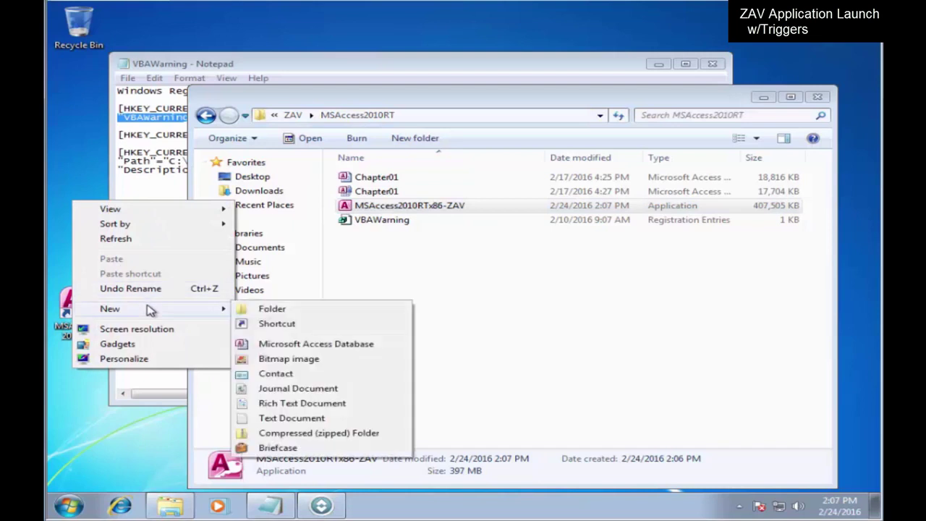
click(269, 324)
click(593, 243)
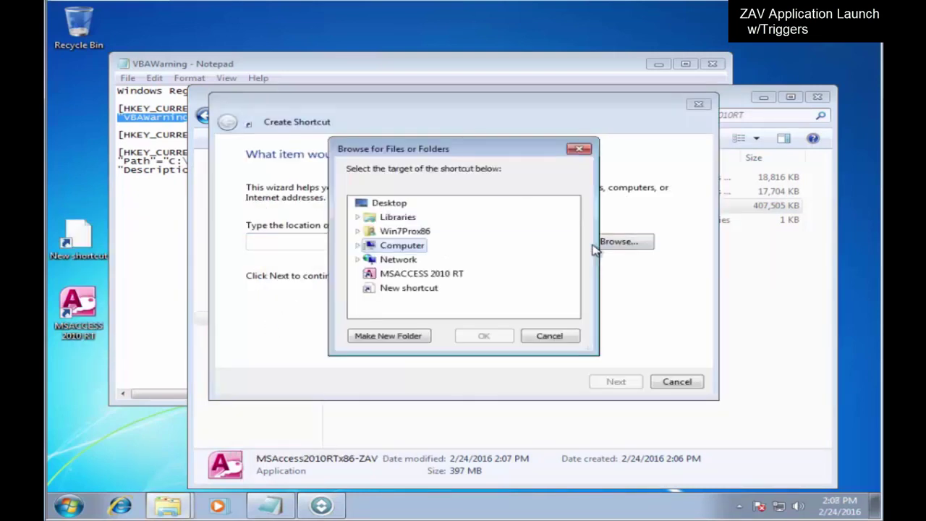
click(363, 246)
click(405, 288)
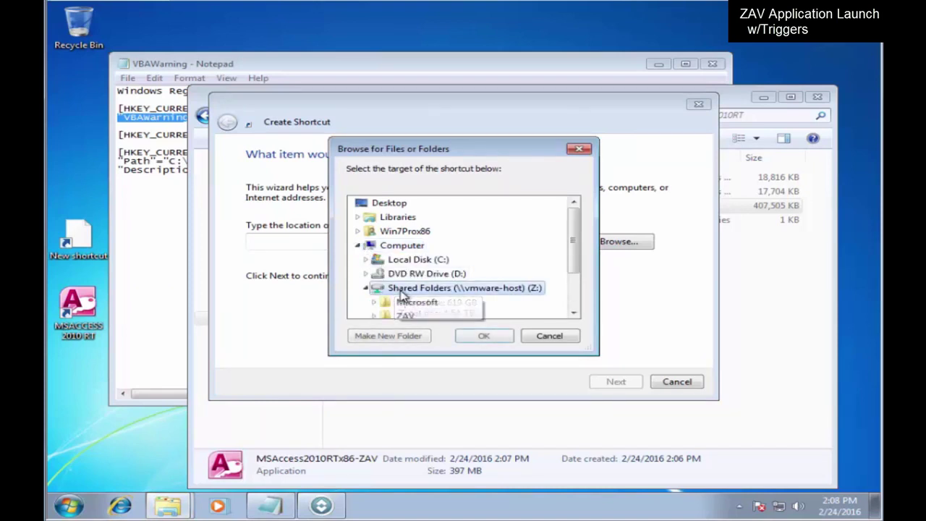
click(572, 305)
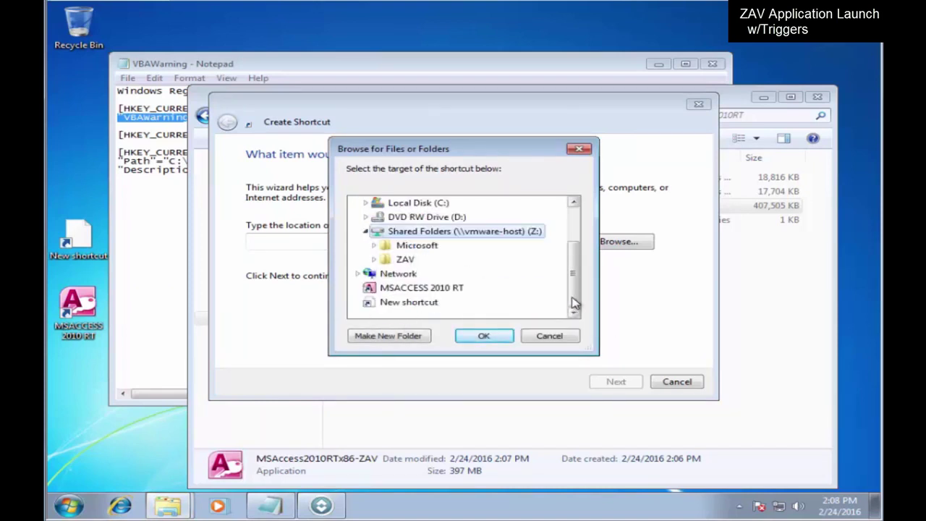
click(374, 259)
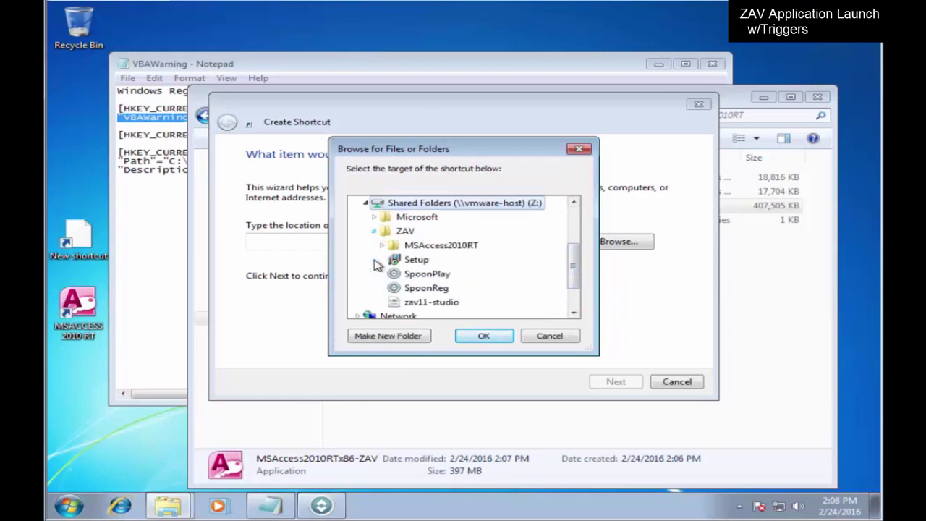
click(383, 245)
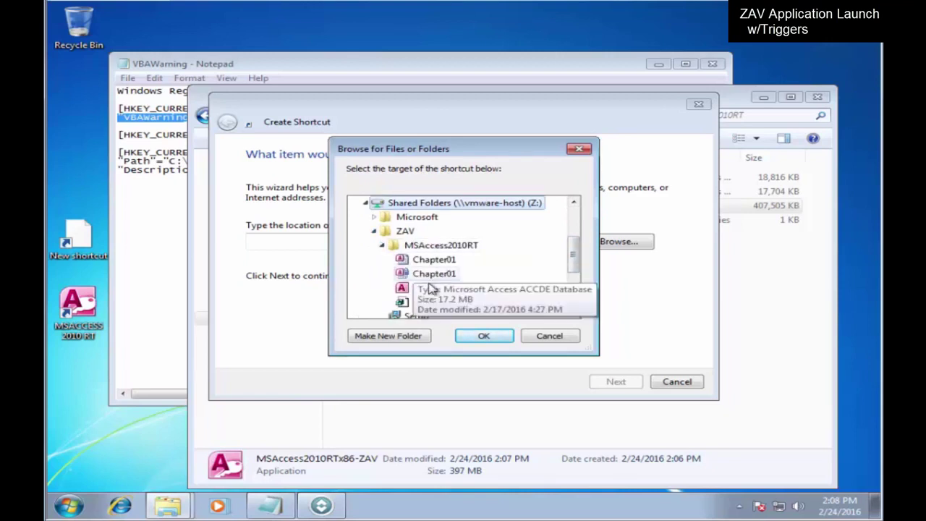
click(405, 288)
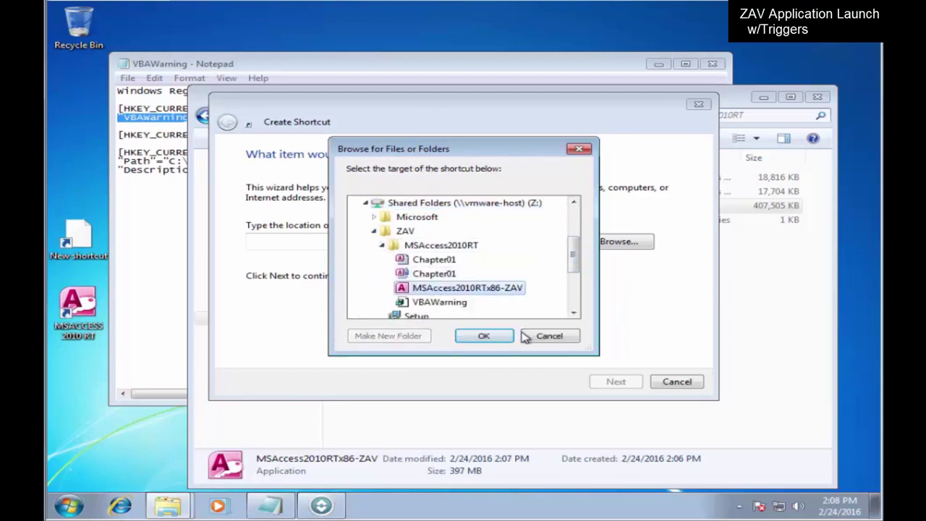
click(484, 336)
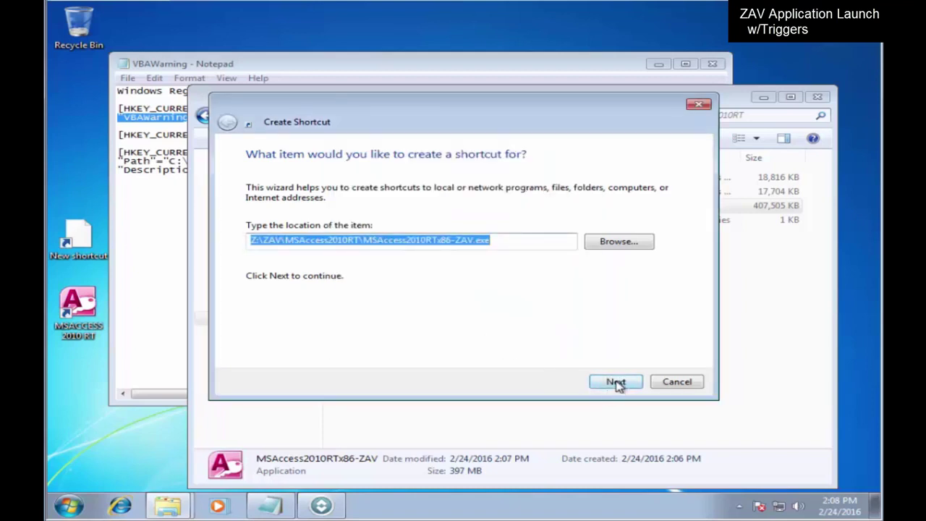
click(615, 383)
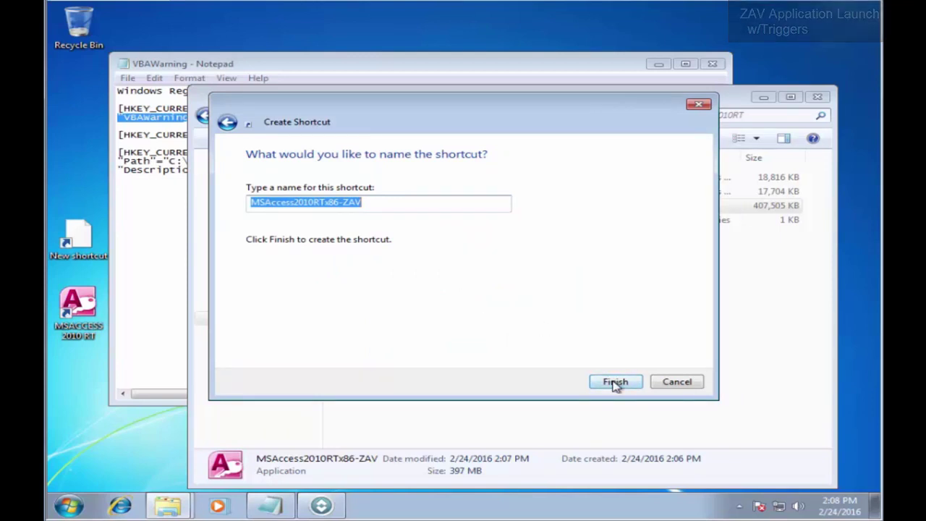
click(614, 382)
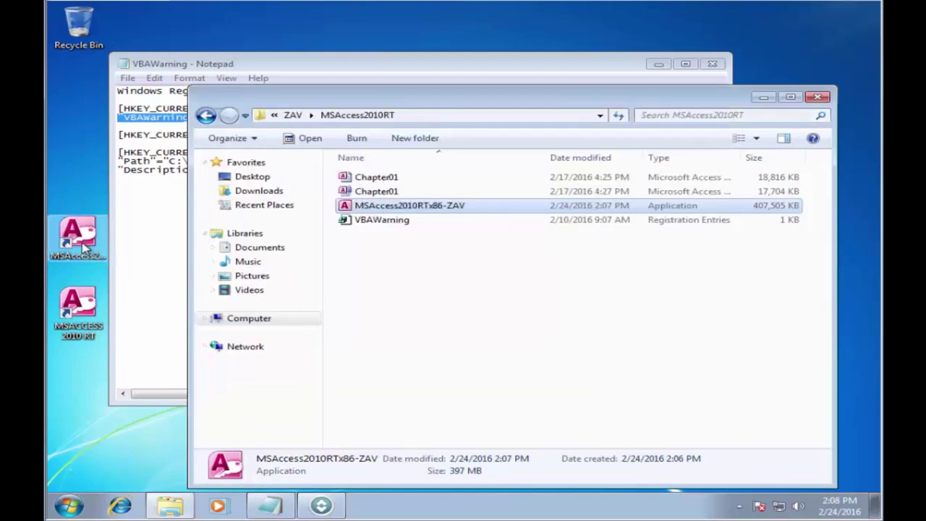
- Append the accdb trigger after the executable path in the new desktop shortcut's target and save the properties
right_click(81, 242)
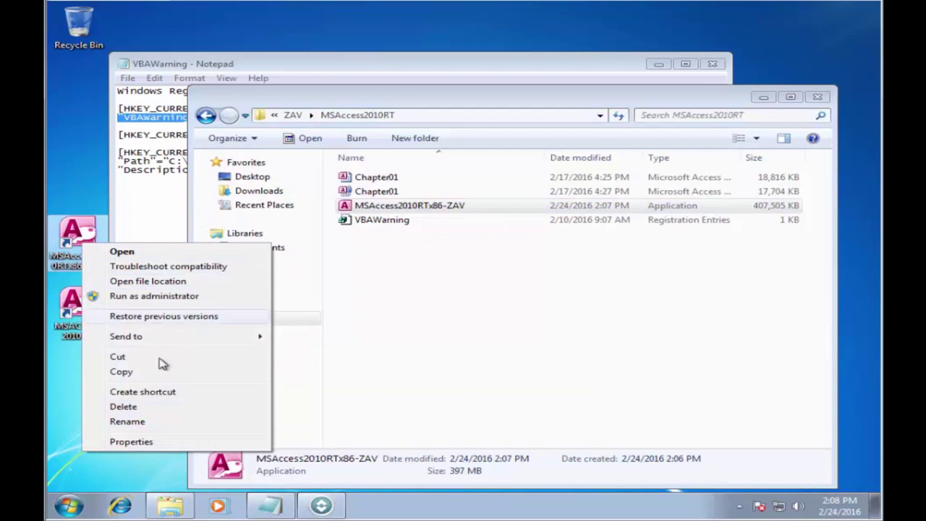
click(185, 444)
click(364, 266)
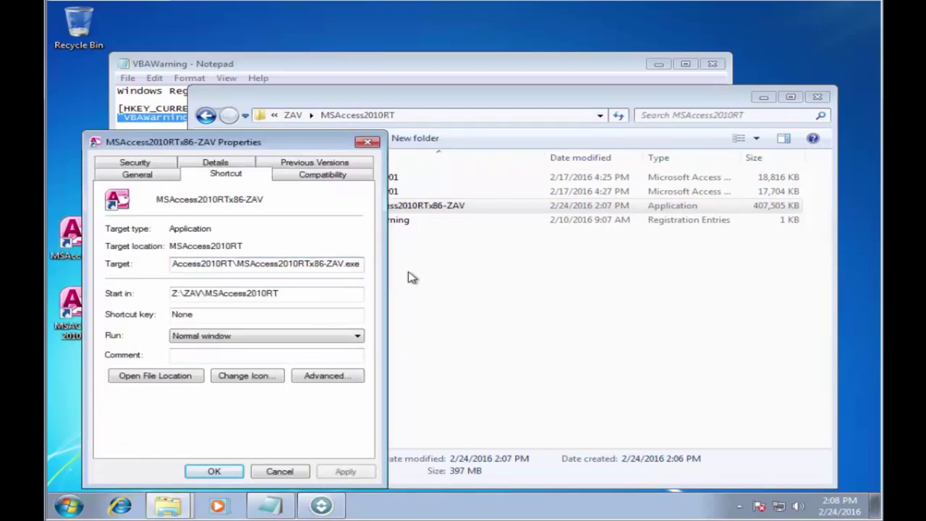
text(accdb)
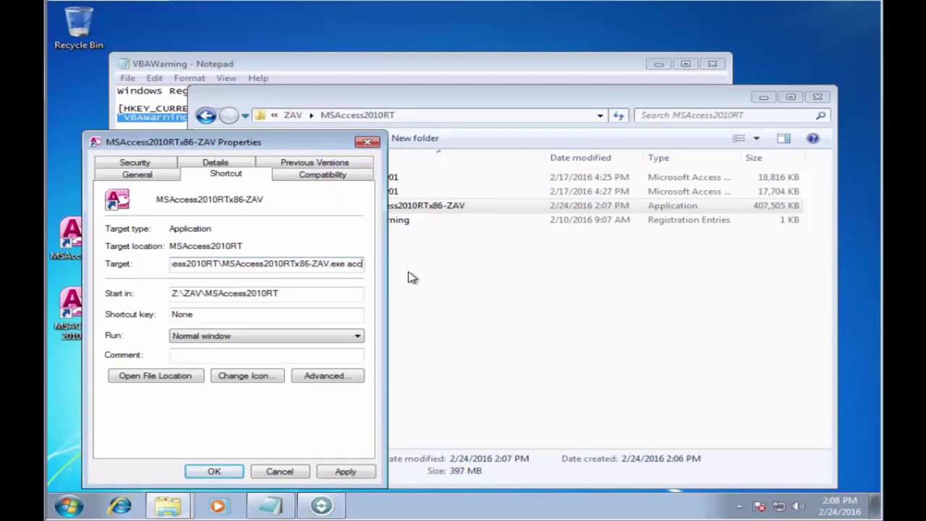
click(344, 472)
click(215, 471)
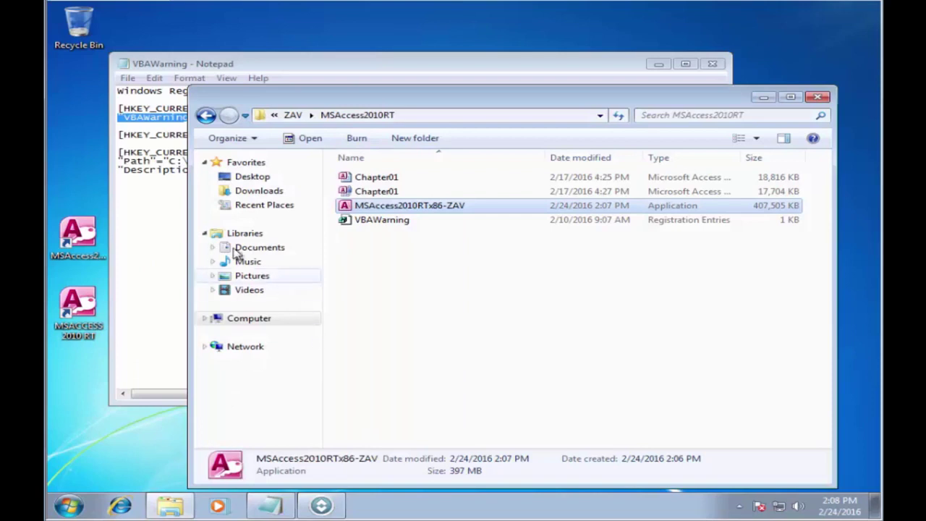
- Test the new desktop shortcut by launching it, allowing the unverified application to run and dismissing the Access dialogs
double_click(79, 235)
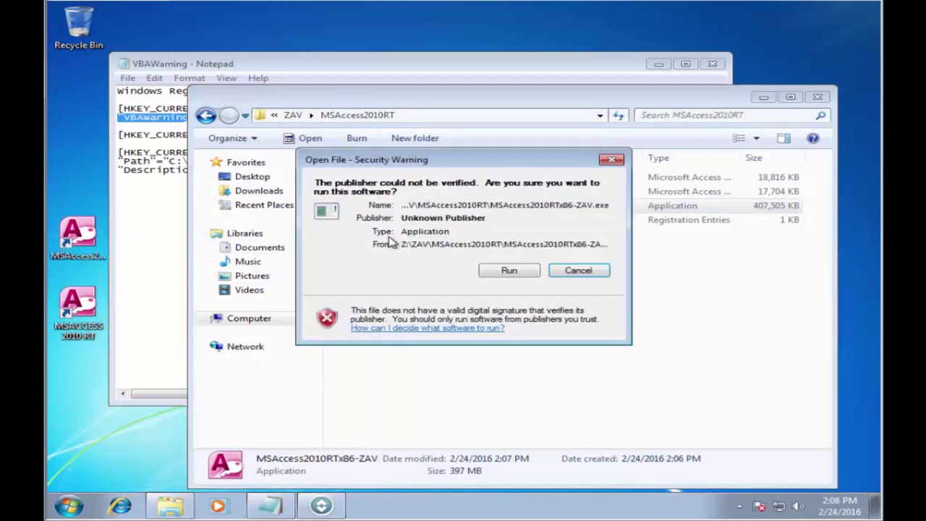
click(508, 270)
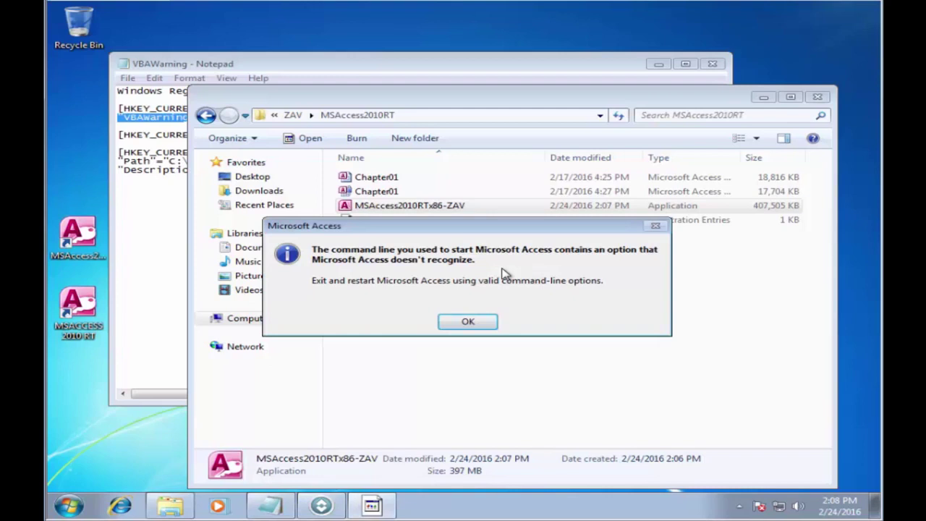
click(468, 323)
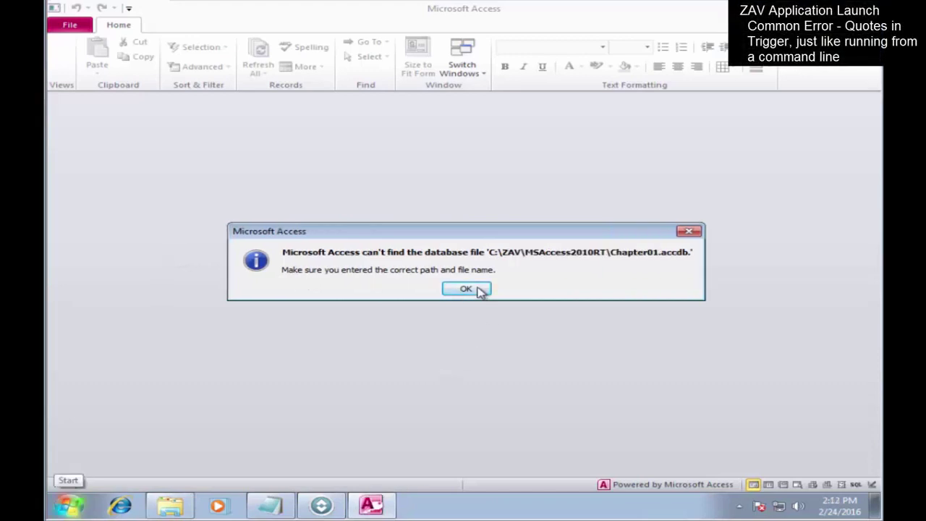
click(478, 289)
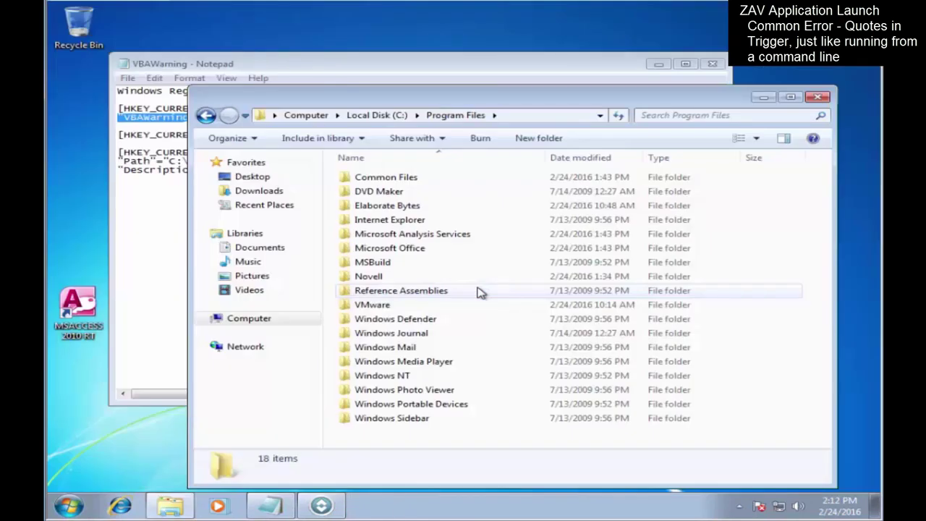
- In ZENworks Application Virtualization's startup files, enclose the accdb trigger's command line C:\Program Files\Production\Chapter01.accdb in double quotes
click(321, 507)
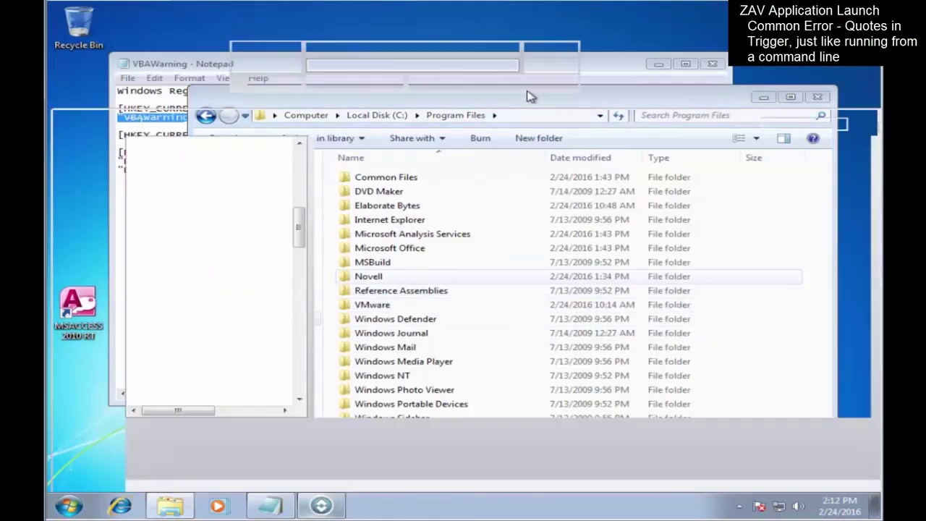
click(551, 49)
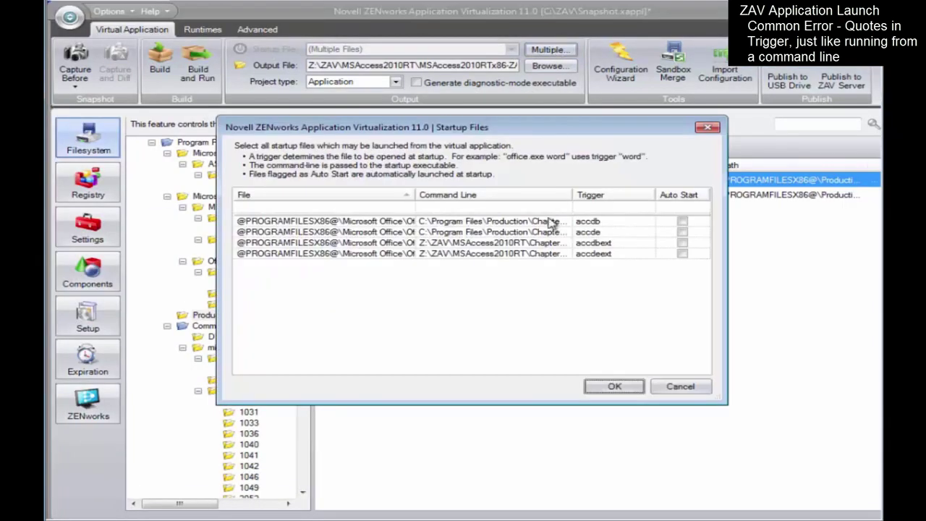
click(467, 225)
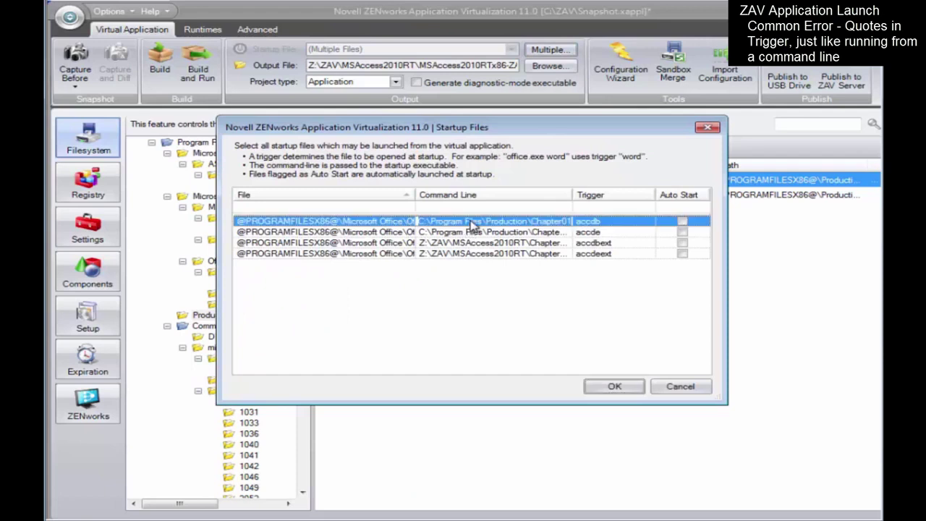
click(470, 225)
text(")
key(End)
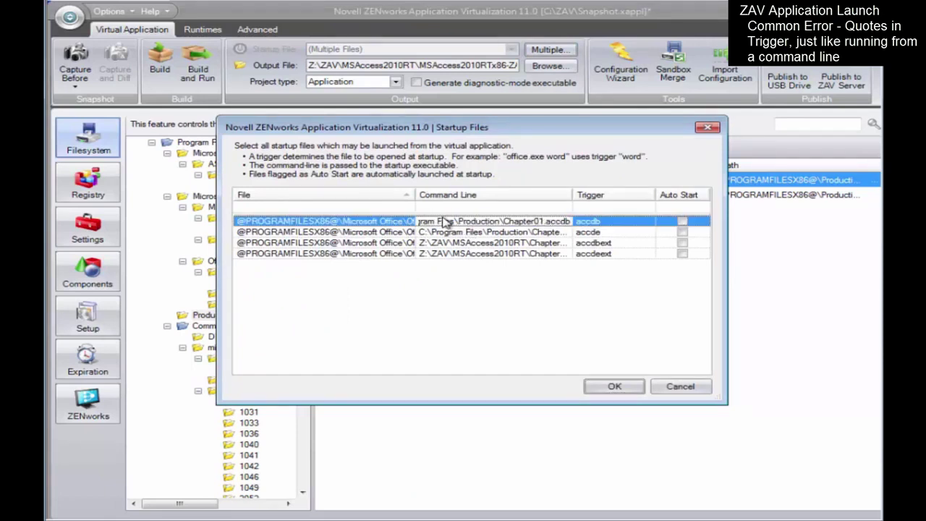
text(")
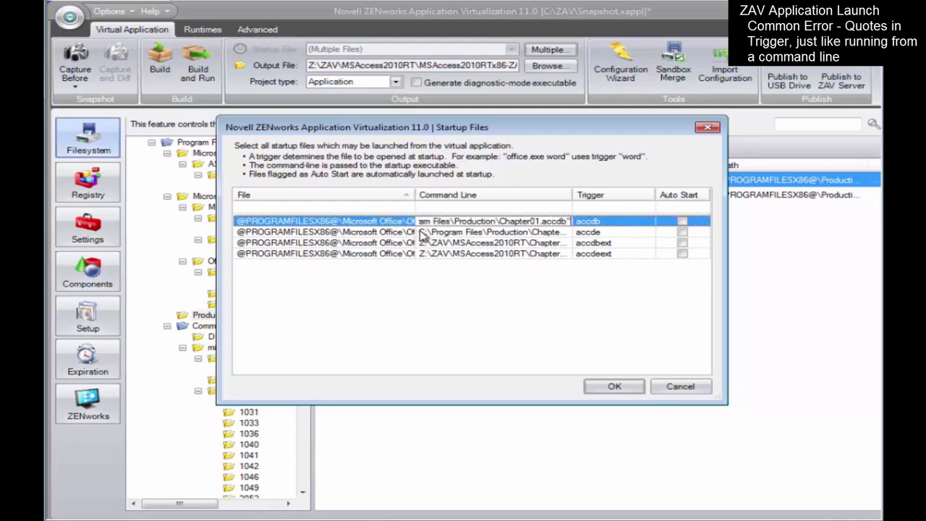
- Enclose the accde trigger's command line C:\Program Files\Production\Chapter01.accde in double quotes
click(421, 233)
click(422, 232)
text(")
key(End)
text(")
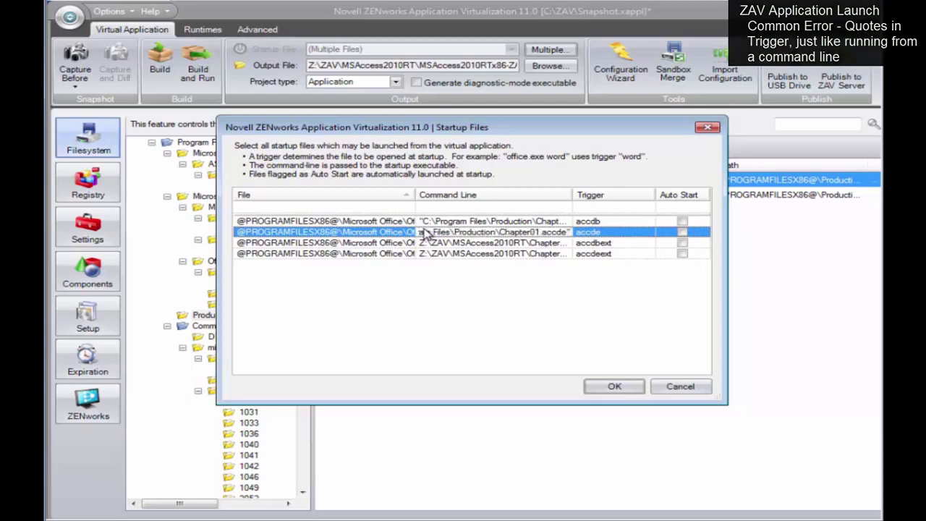
- Check the full command lines of the accdbext and accdeext triggers and accept the startup file settings
click(459, 244)
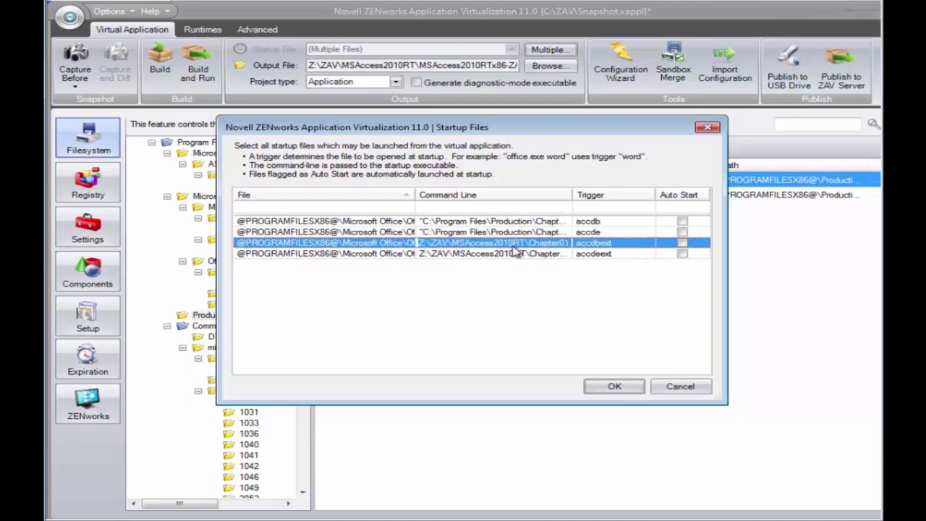
key(End)
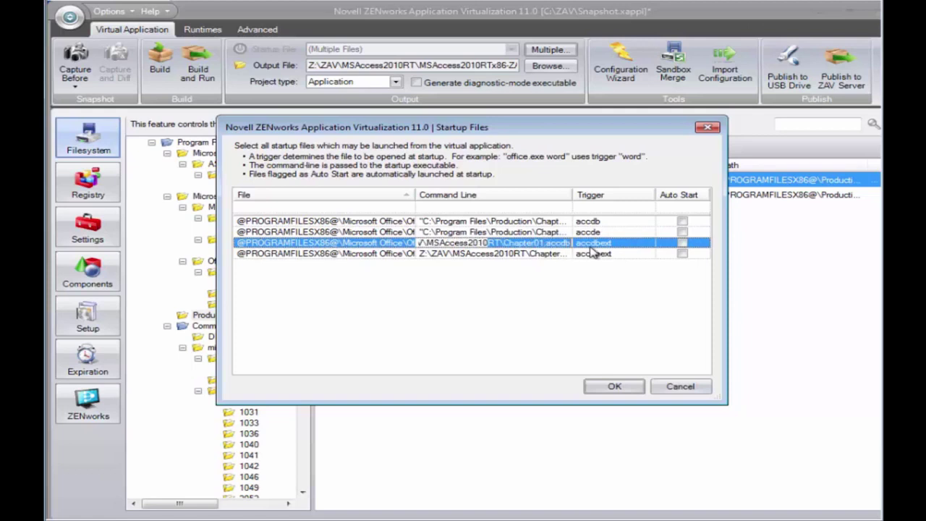
click(524, 256)
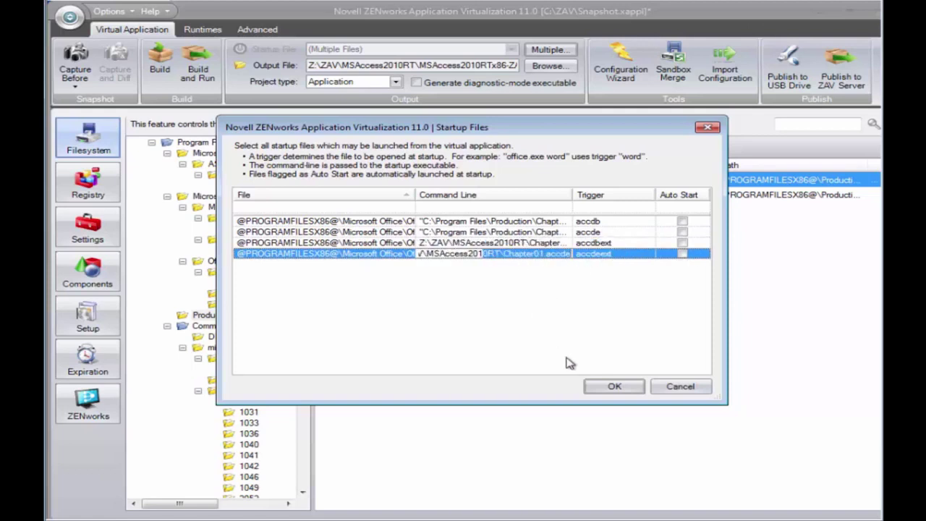
click(613, 388)
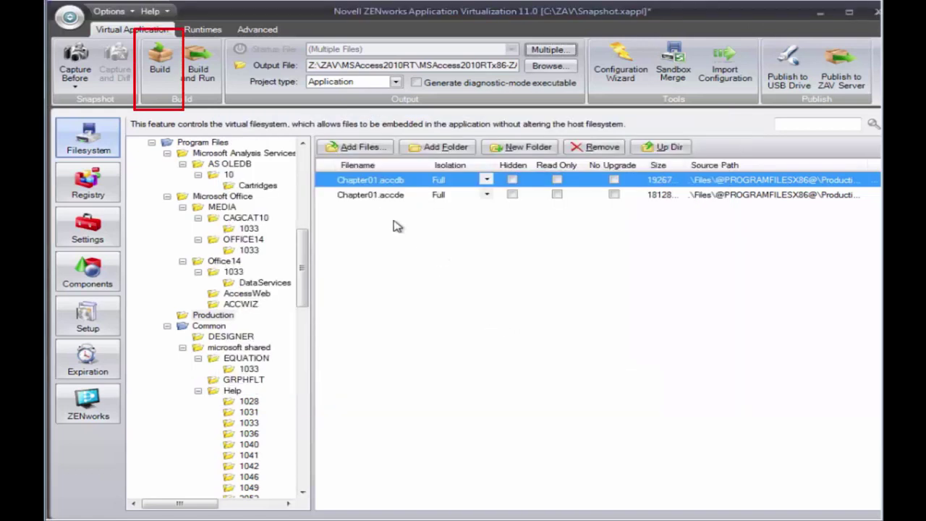
- Rebuild the virtual application with the quoted command lines and minimize the ZENworks Application Virtualization window
click(161, 60)
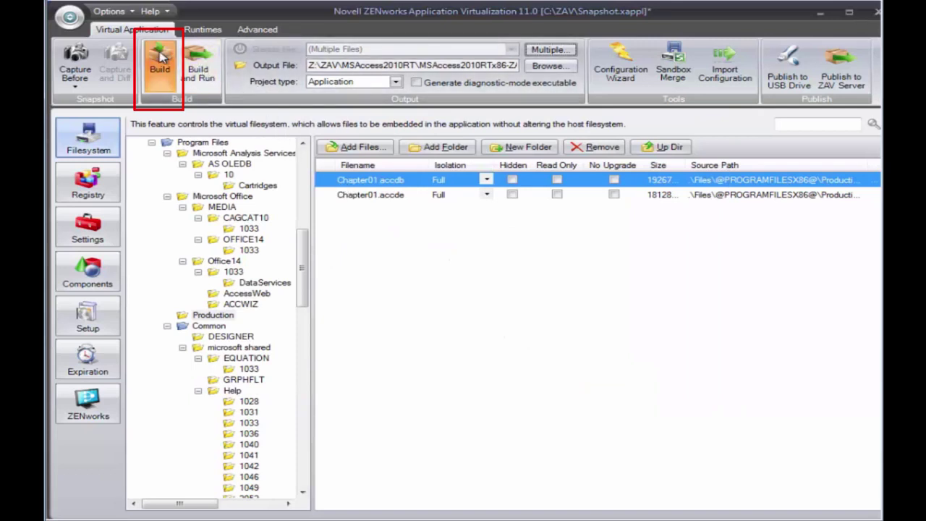
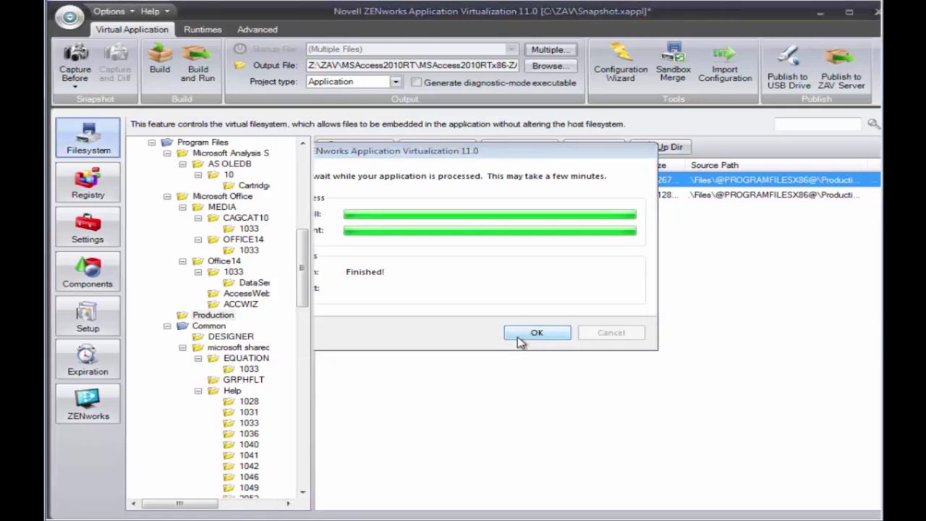
click(535, 335)
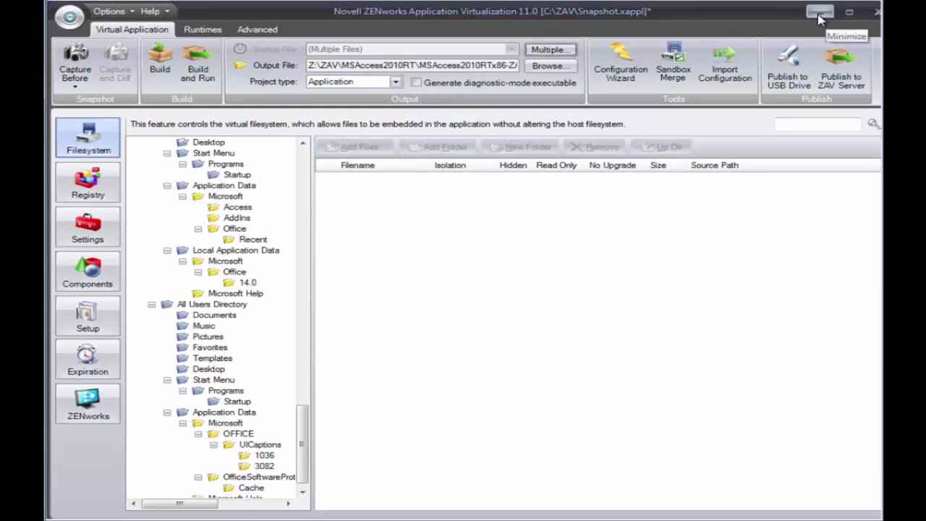
click(821, 13)
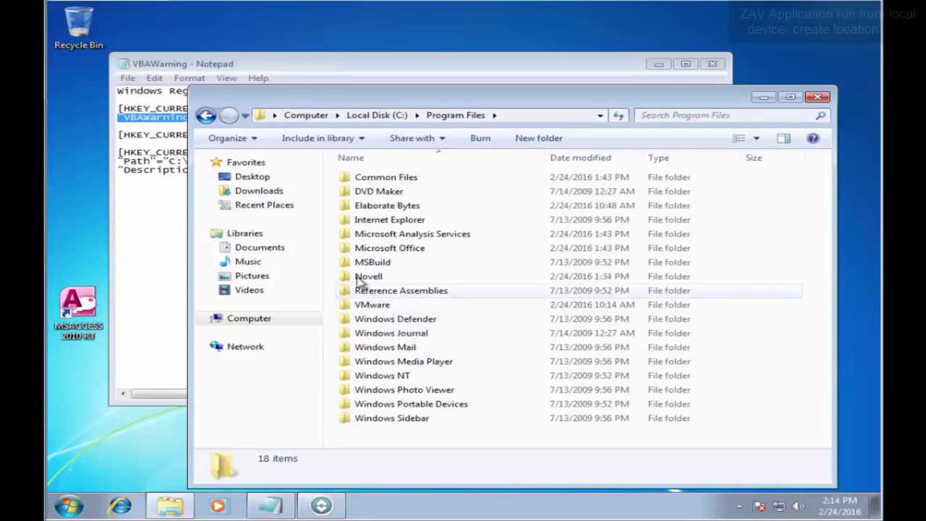
- Close the VBAWarning file in Notepad, create a folder named ZAV in C:\Program Files and open it
click(712, 64)
click(264, 320)
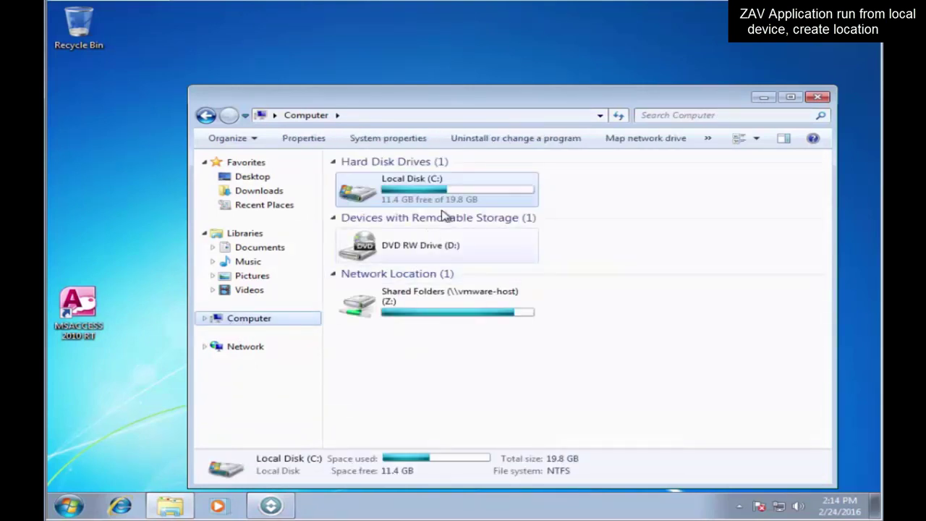
double_click(444, 196)
double_click(388, 196)
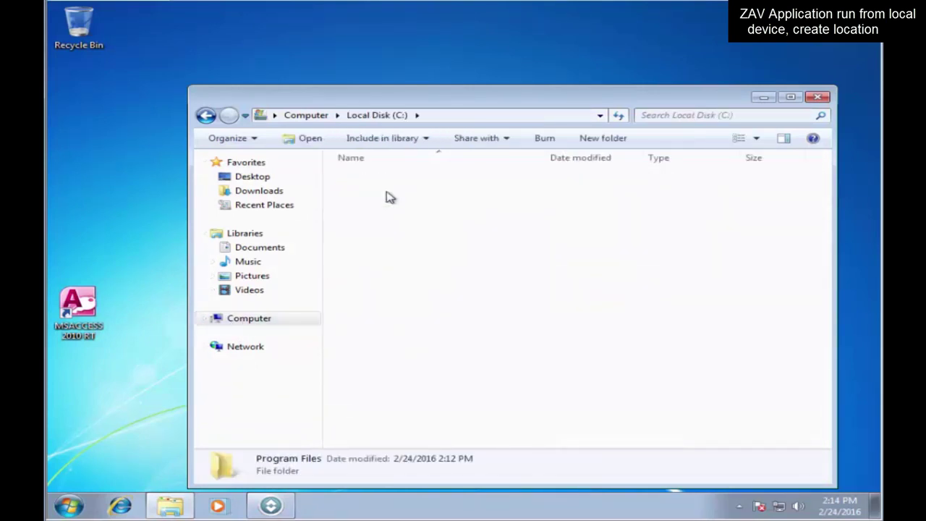
right_click(394, 441)
mouse_move(450, 410)
click(605, 413)
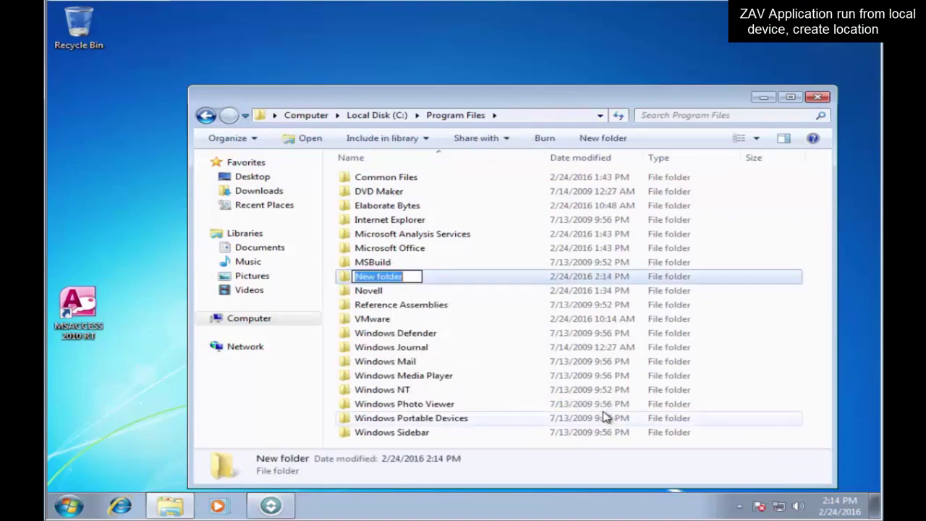
text(ZAV)
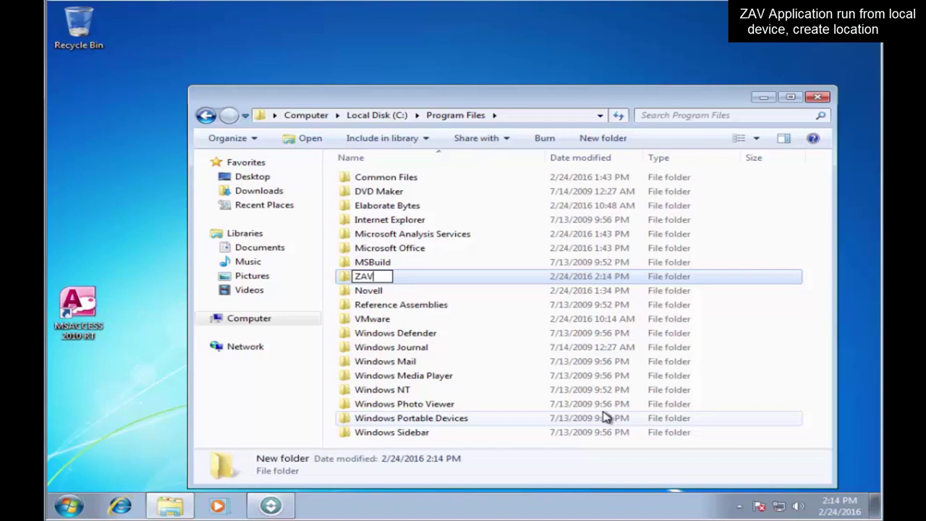
click(572, 361)
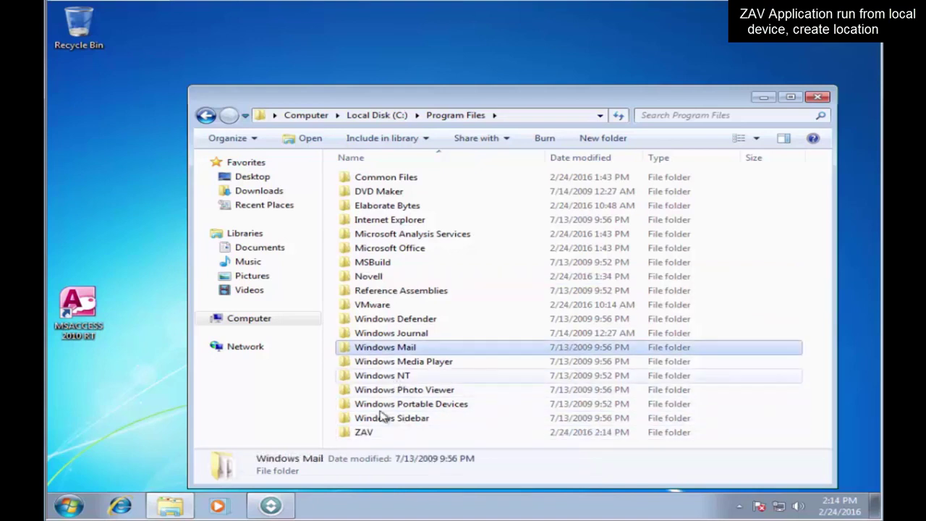
double_click(364, 432)
- Copy the MSAccess2010RTx86-ZAV application from the shared drive's ZAV\MSAccess2010RT folder into C:\Program Files\ZAV, granting administrator permission
click(68, 504)
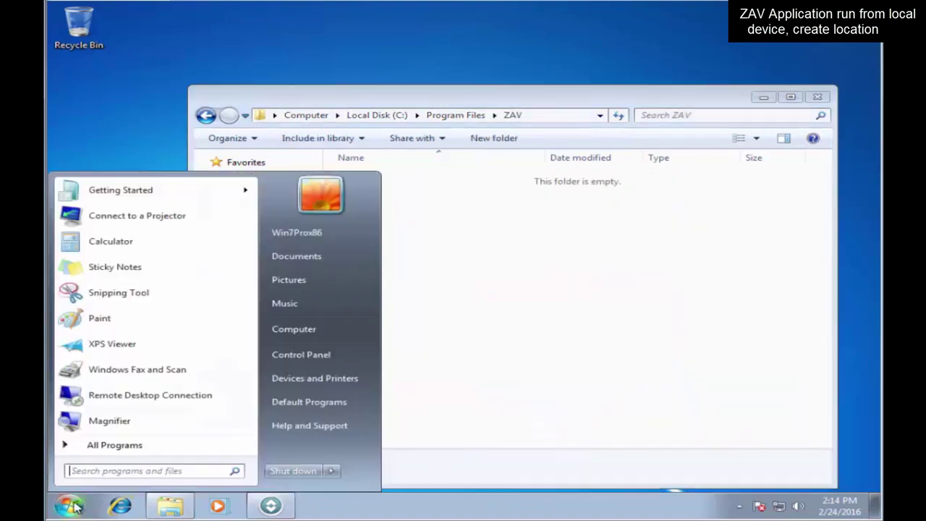
click(313, 320)
double_click(428, 225)
double_click(382, 109)
double_click(383, 96)
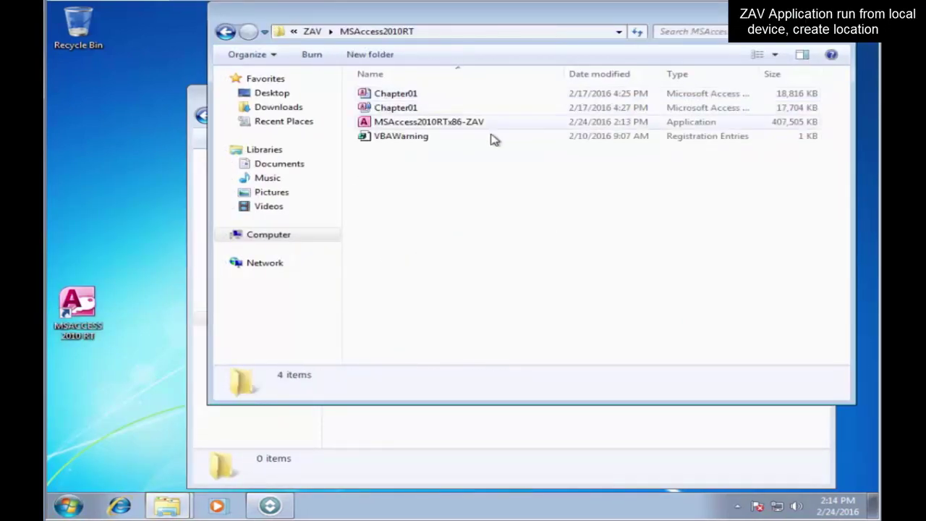
click(438, 122)
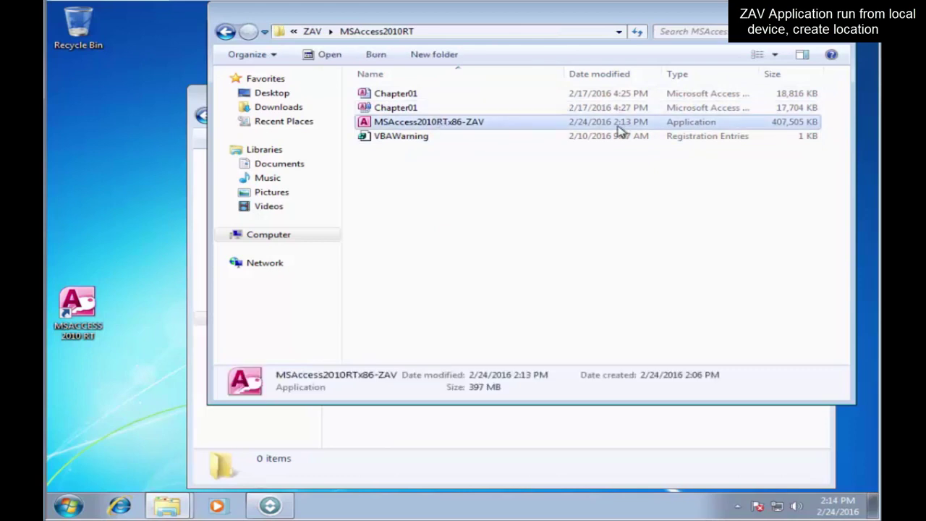
right_click(431, 124)
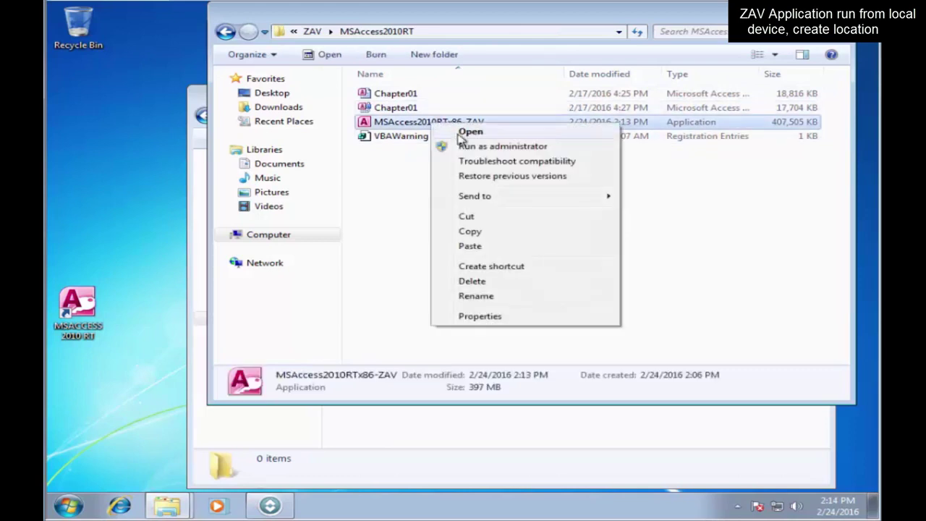
click(470, 231)
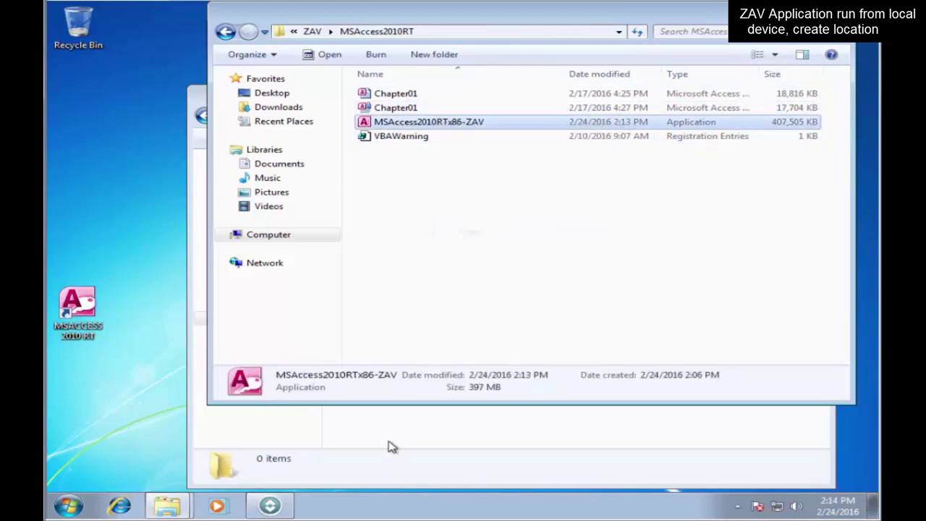
right_click(405, 337)
click(470, 233)
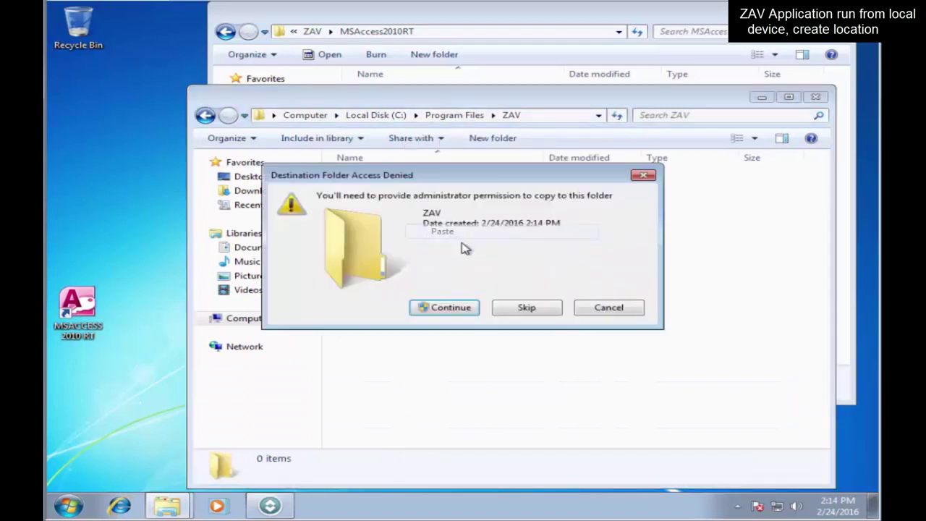
click(463, 308)
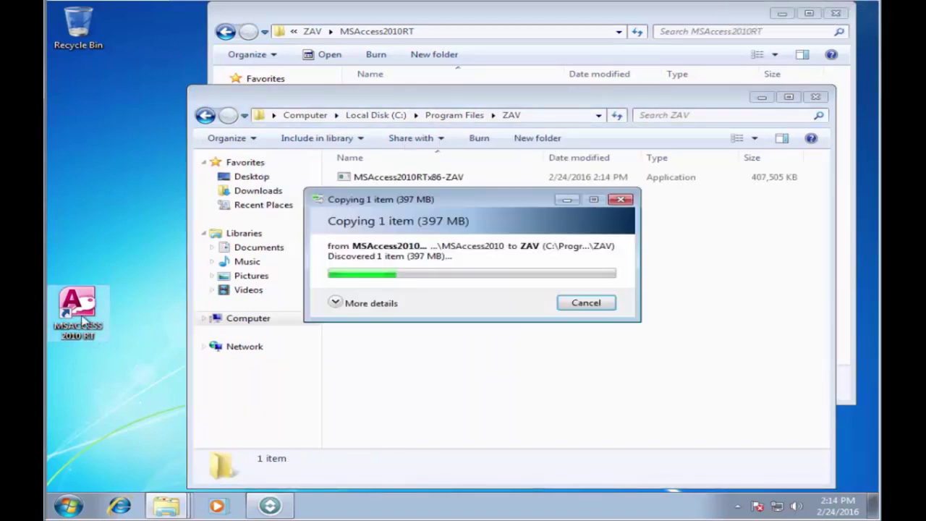
- Delete the MSACCESS 2010 RT desktop shortcut and create a desktop shortcut to MSAccess2010RTx86-ZAV in C:\Program Files\ZAV
right_click(83, 311)
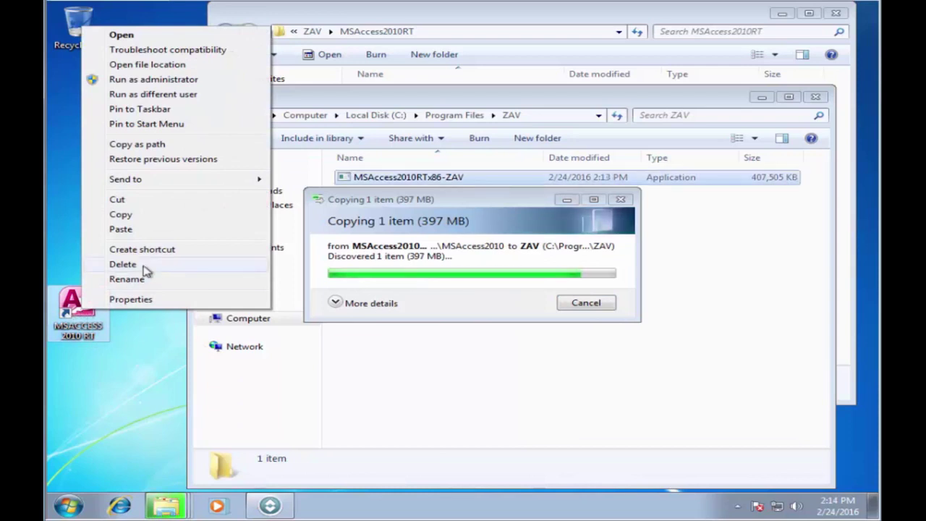
click(124, 263)
click(515, 329)
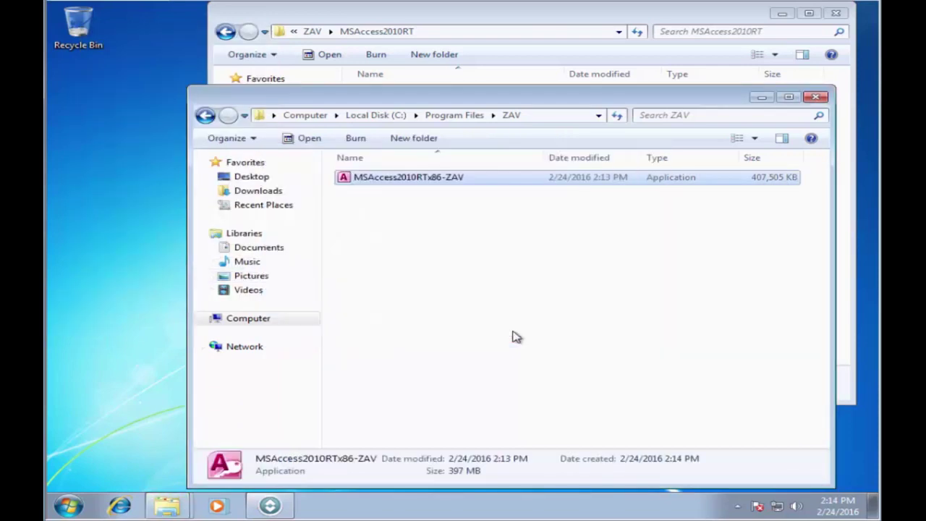
right_click(410, 182)
mouse_move(463, 281)
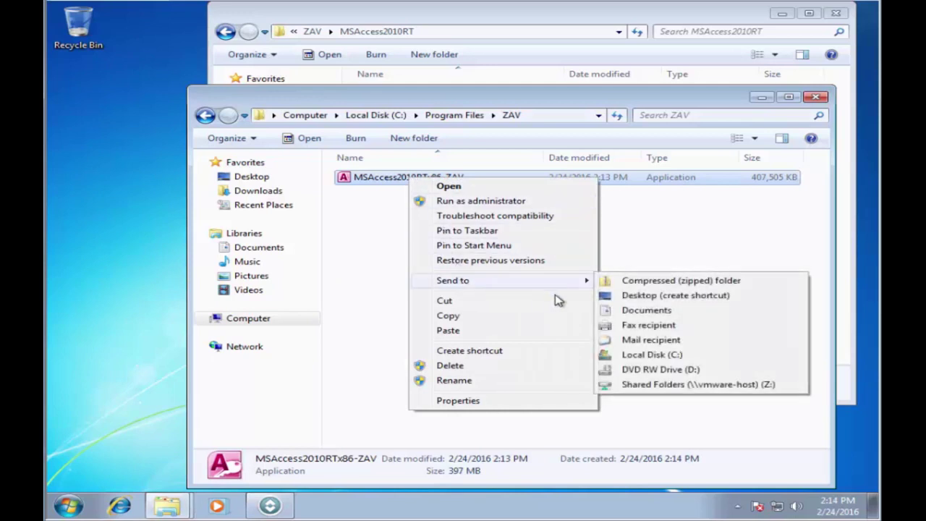
click(670, 299)
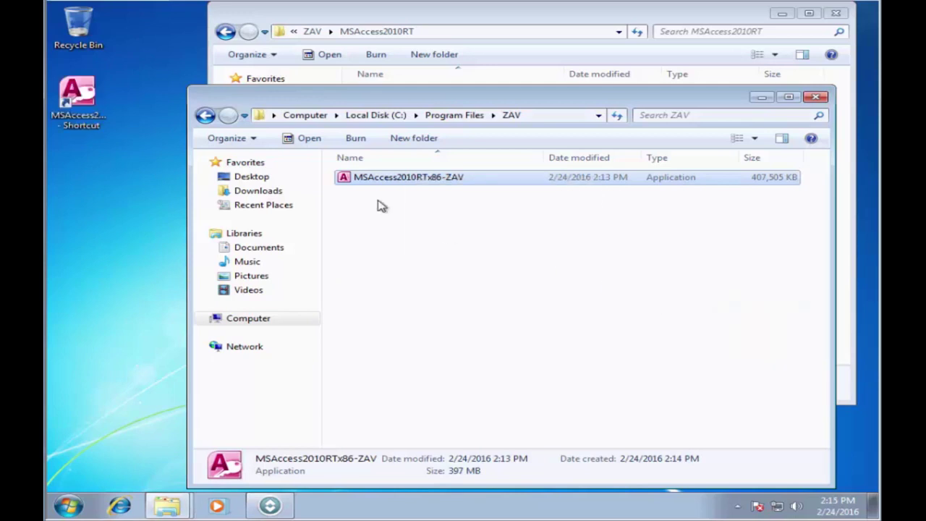
- Append the accdb trigger after the quoted executable path in the new desktop shortcut's target and save the properties
click(86, 103)
right_click(85, 104)
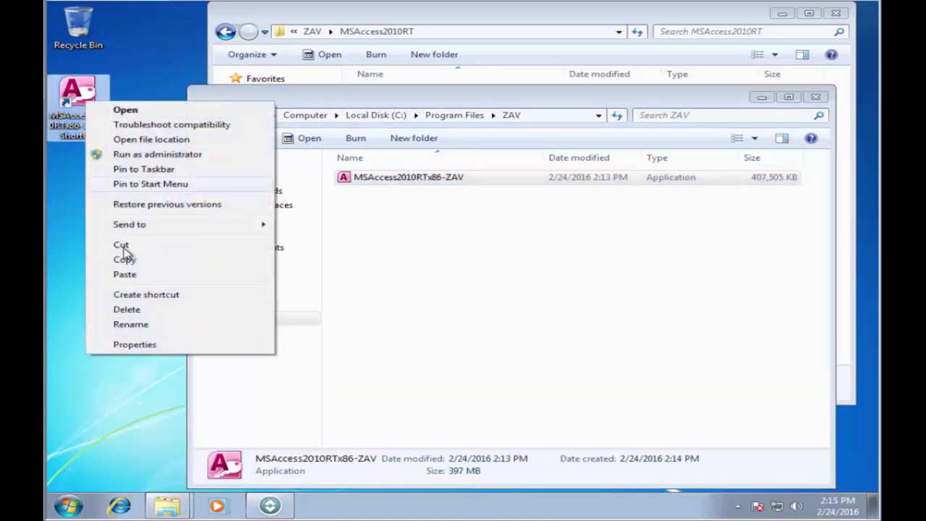
click(171, 345)
click(364, 237)
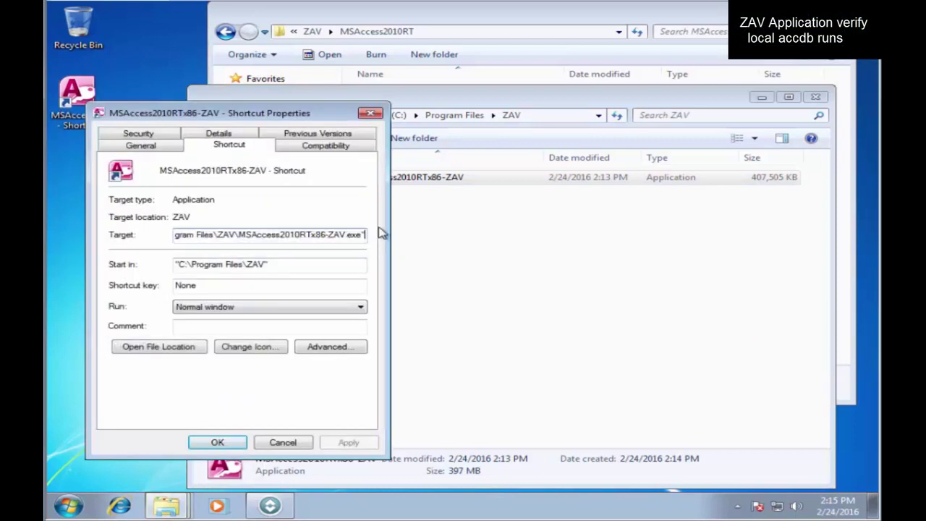
text(acc)
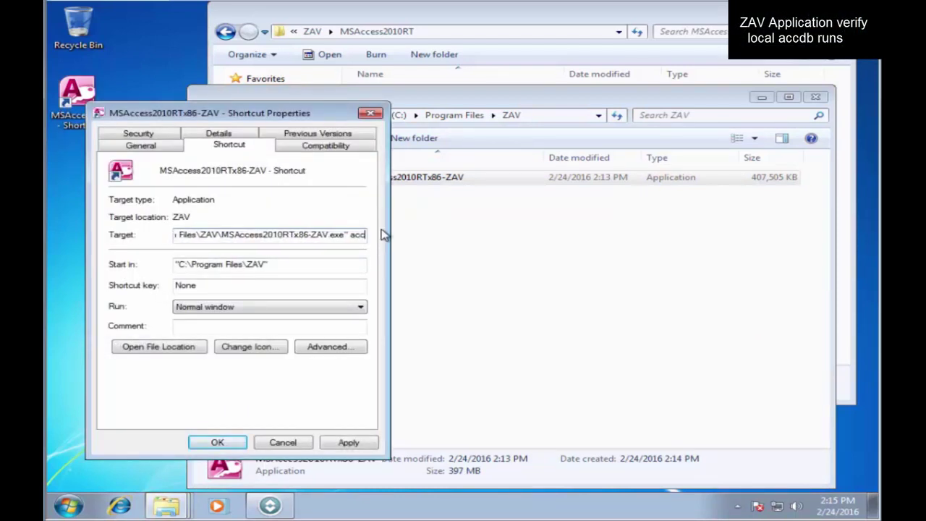
text(db)
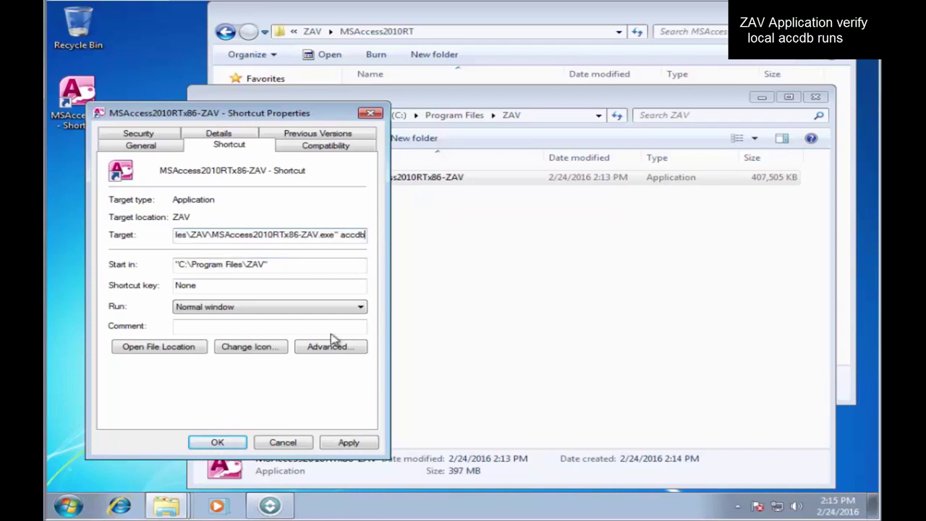
key(shift+Home)
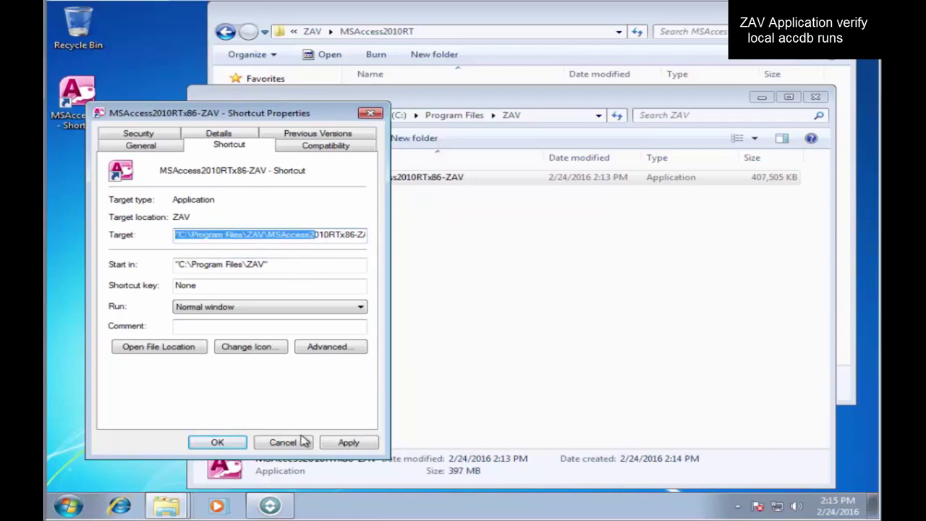
click(344, 444)
click(217, 442)
- Test the local accdb shortcut by launching it, and quit Access from the Main Switchboard
click(78, 93)
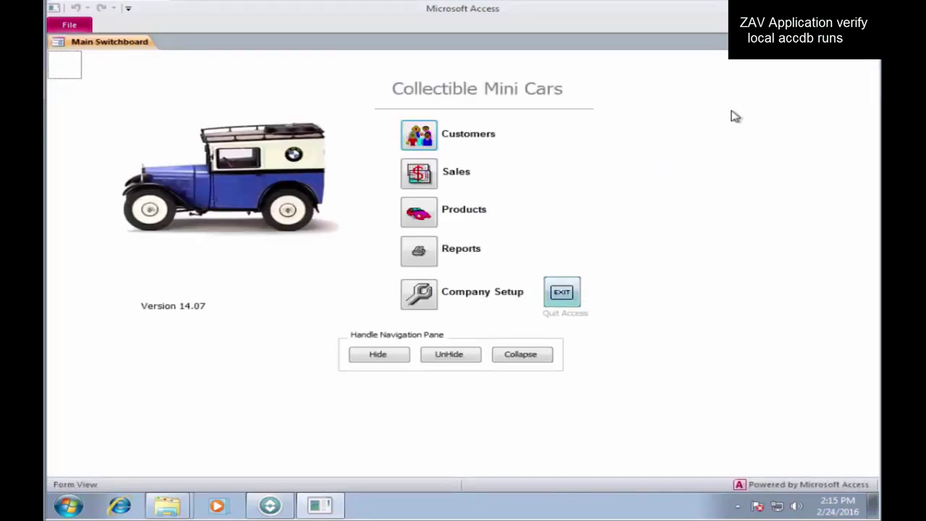
click(562, 292)
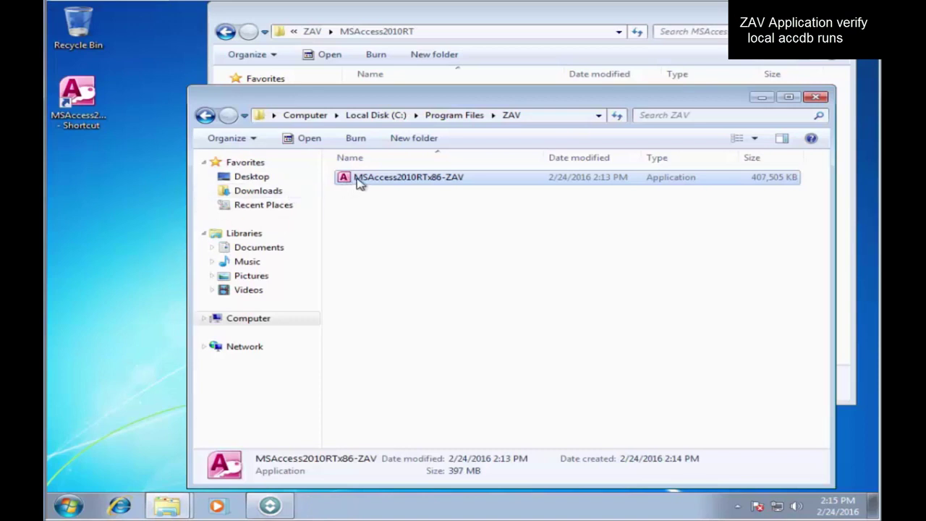
- Create a second desktop shortcut to the MSAccess2010RTx86-ZAV application in C:\Program Files\ZAV
right_click(359, 182)
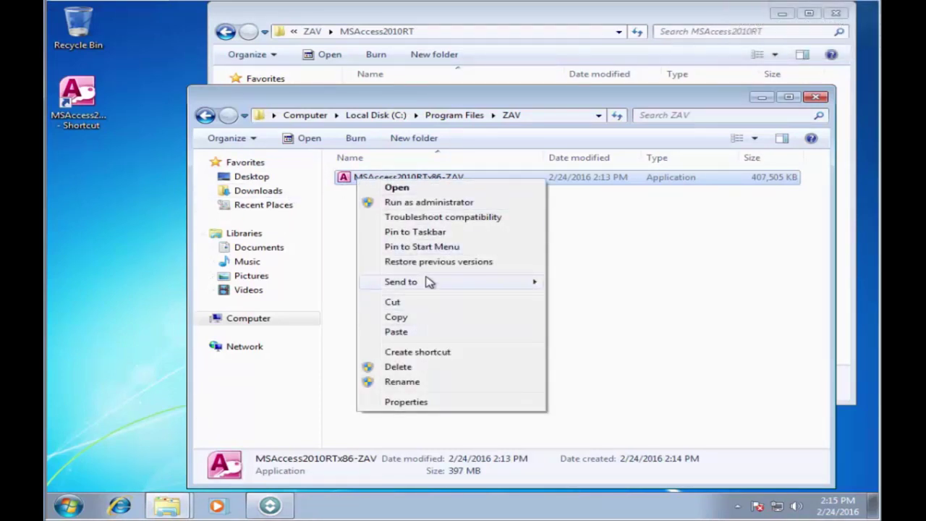
mouse_move(527, 281)
click(578, 296)
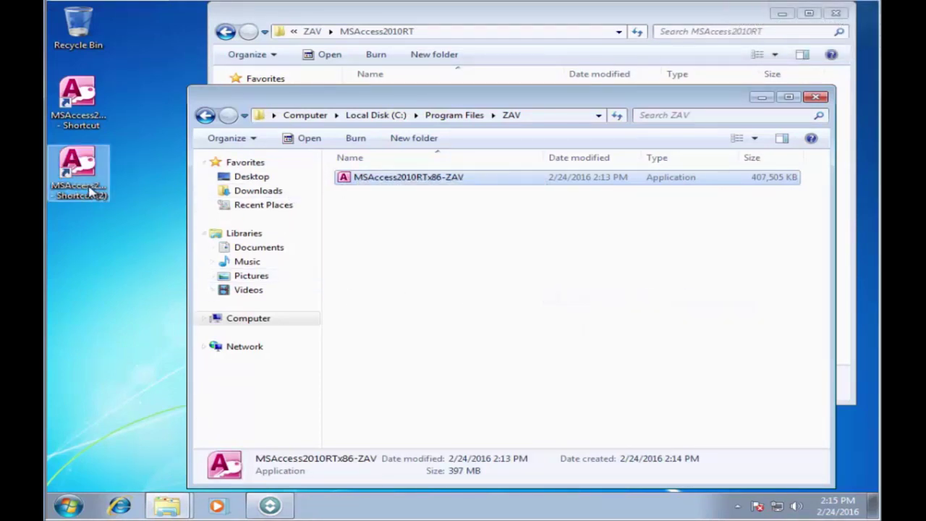
- Rename the second Access desktop shortcut to accde and the first one to accdb
click(78, 189)
click(78, 189)
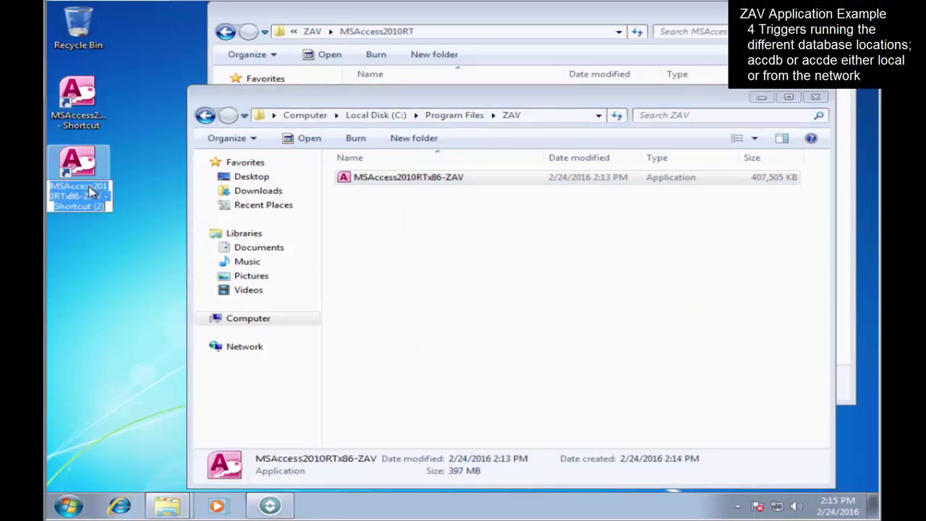
text(acc)
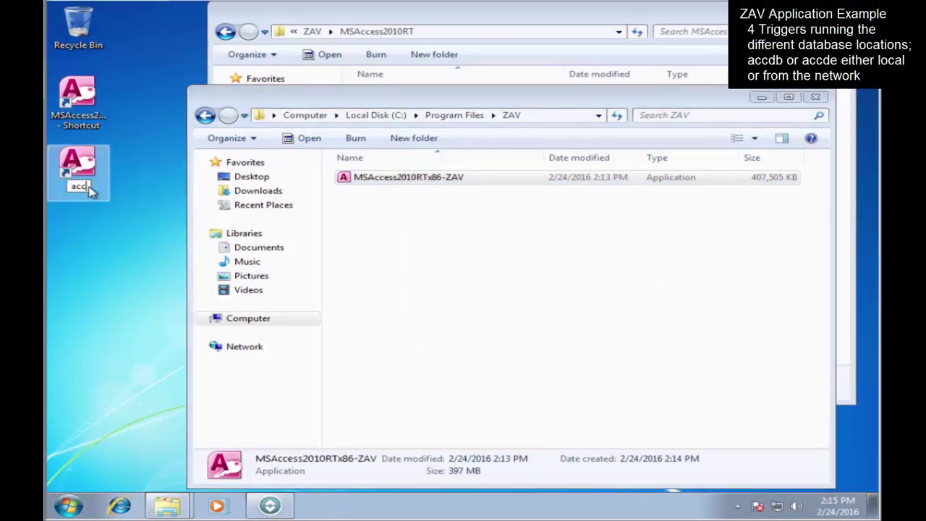
key(Return)
click(81, 107)
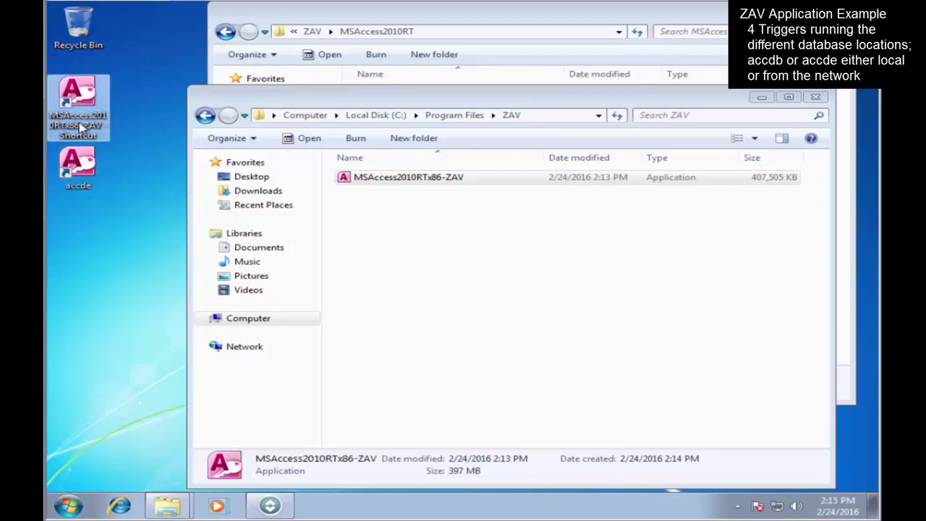
click(81, 127)
text(accdb)
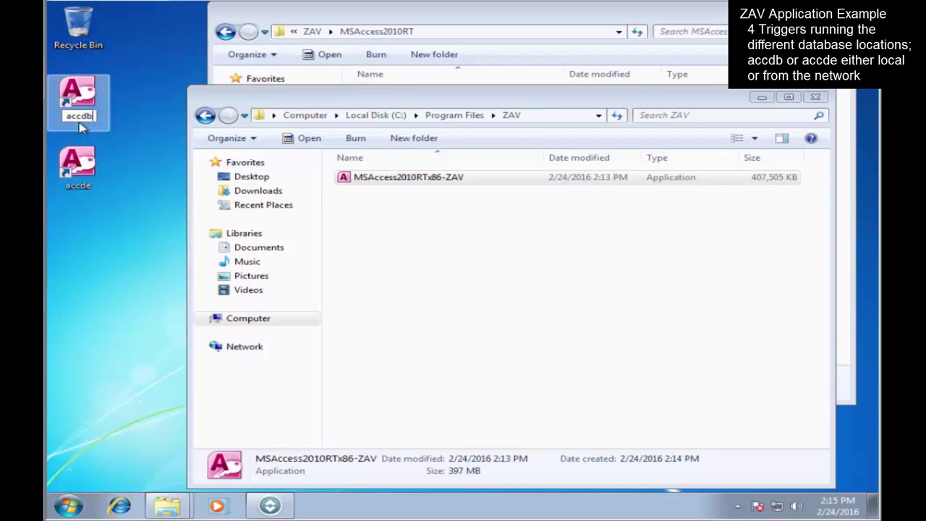
click(112, 146)
key(Return)
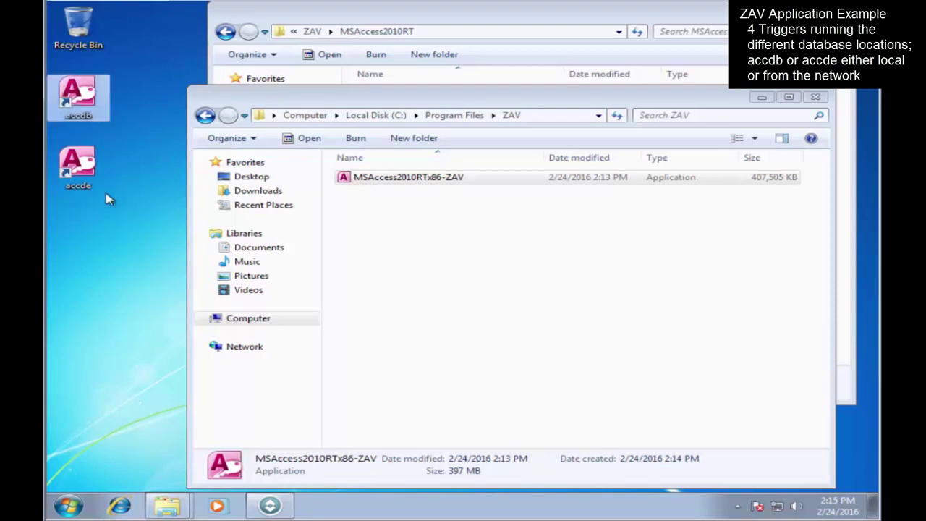
right_click(393, 183)
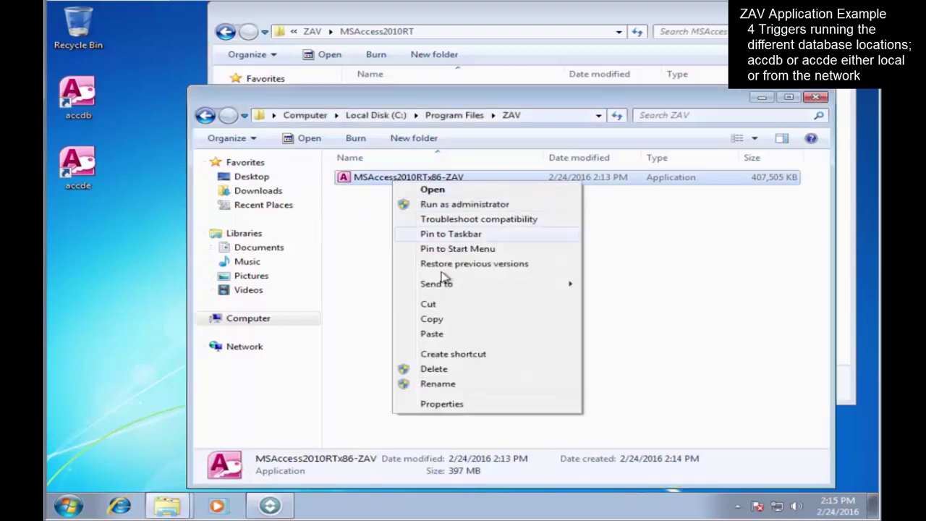
click(454, 353)
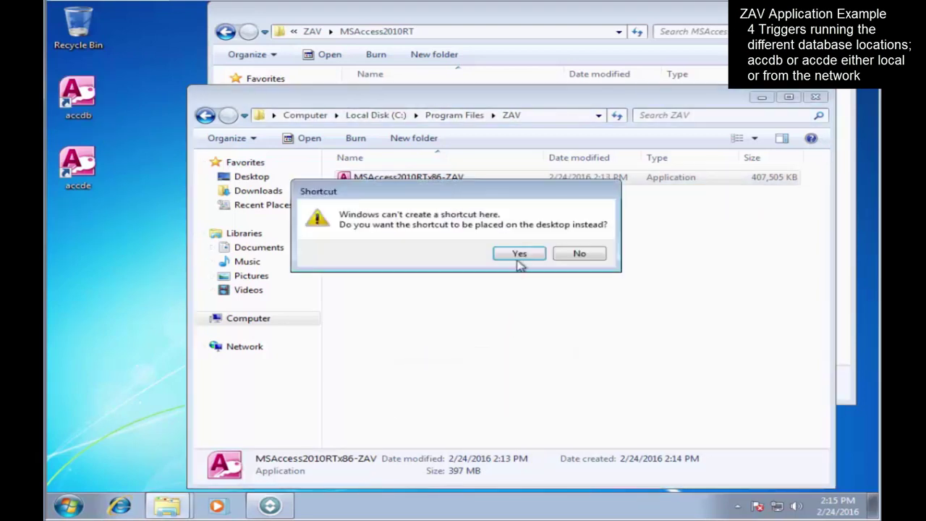
click(578, 254)
- Create a third desktop shortcut to MSAccess2010RTx86-ZAV and rename it accdbext
right_click(399, 178)
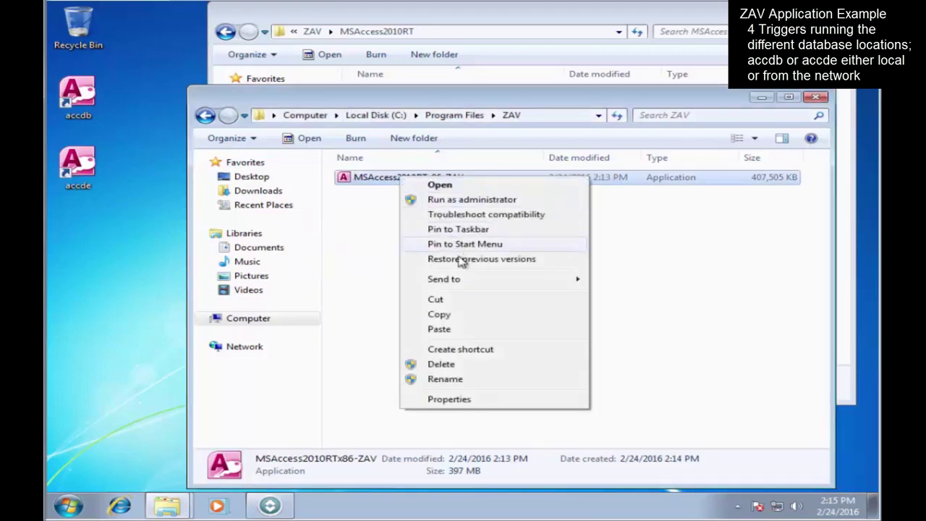
mouse_move(465, 279)
click(631, 294)
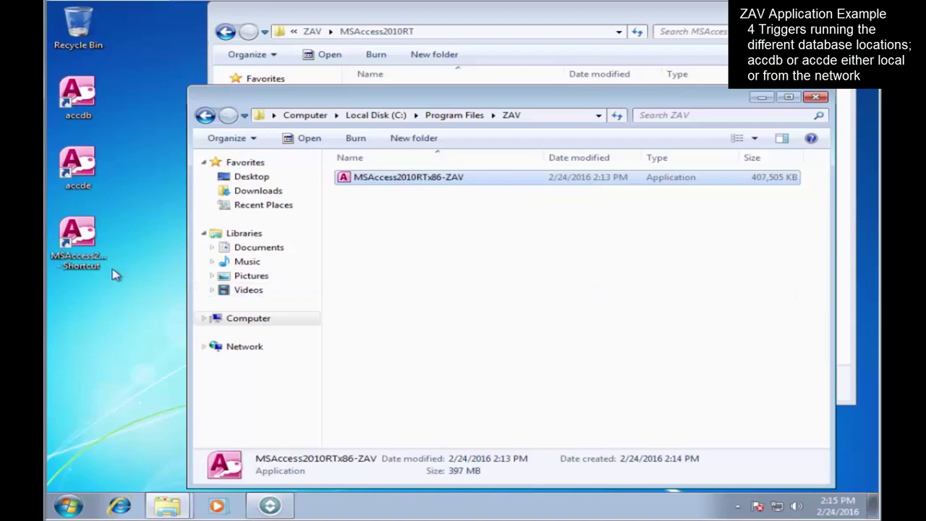
click(92, 265)
click(93, 265)
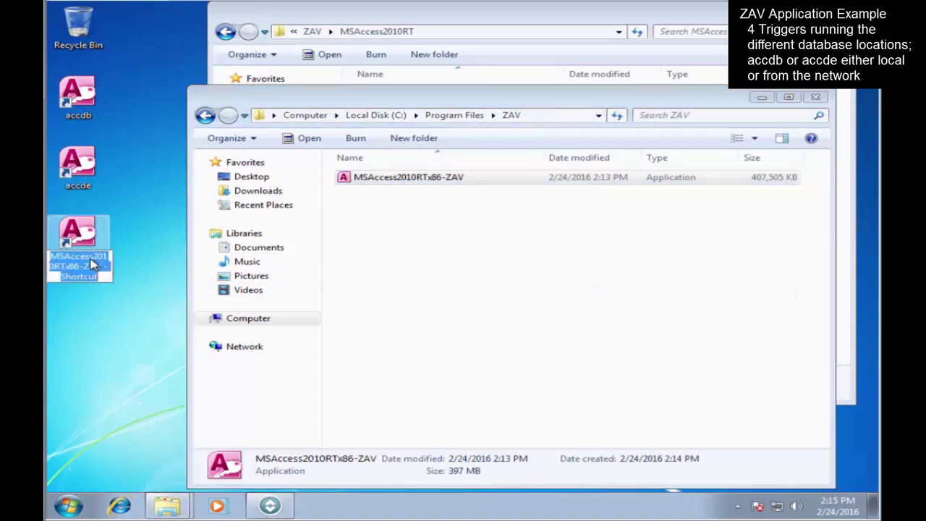
text(accdbext)
key(Return)
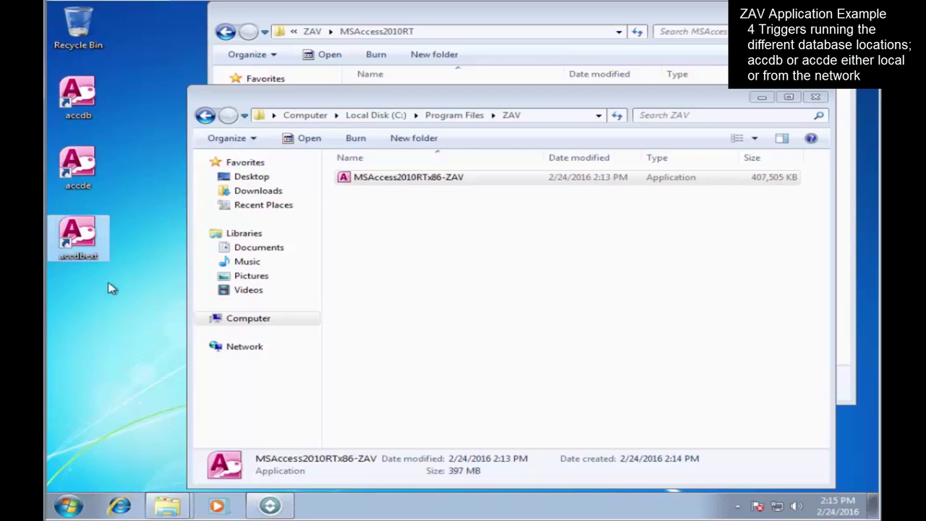
- Create a fourth desktop shortcut to MSAccess2010RTx86-ZAV and rename it accdeext
right_click(397, 184)
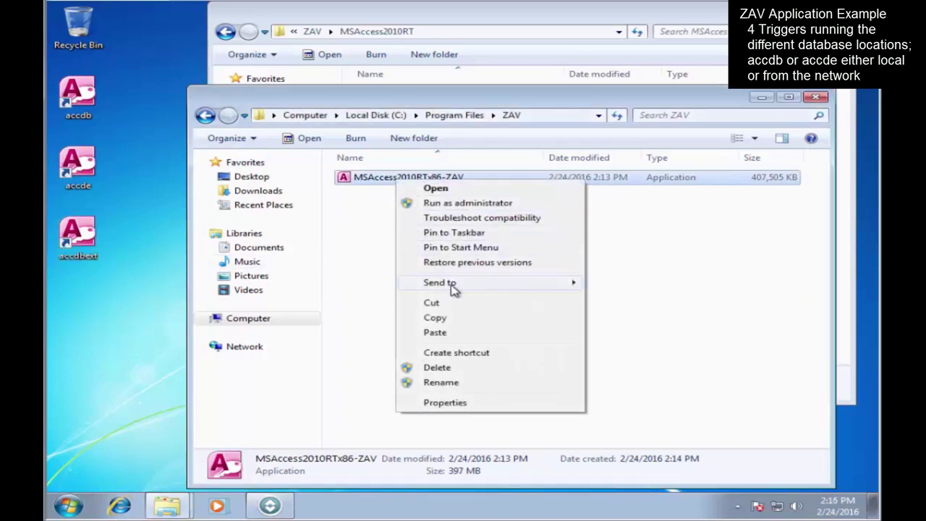
mouse_move(468, 282)
click(655, 299)
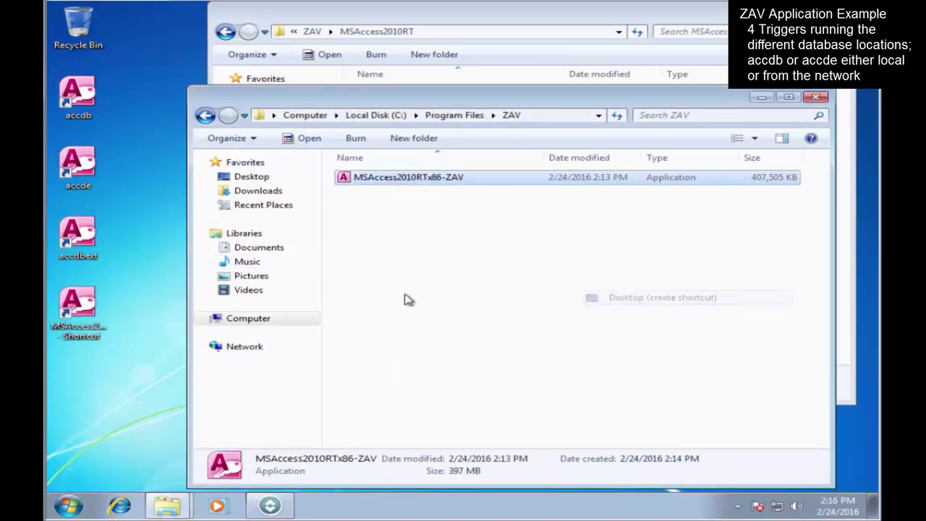
click(72, 307)
click(79, 337)
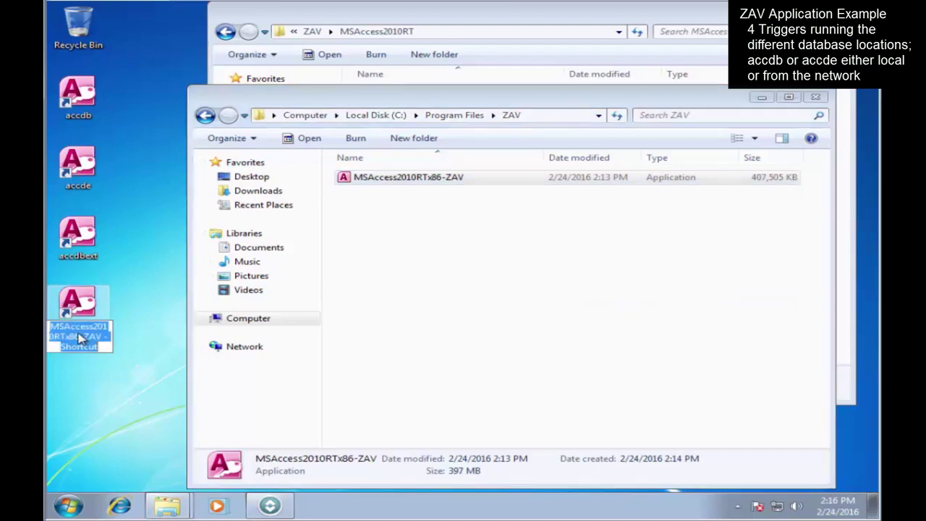
text(accdeex)
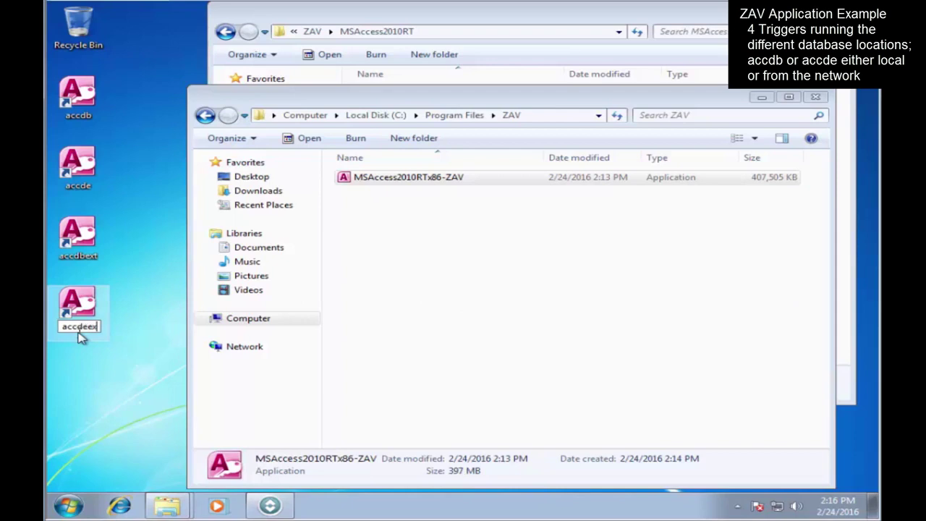
text(t)
key(Return)
- Append the accdeext trigger after the quoted executable path in the accdeext shortcut's target and save the properties
right_click(86, 306)
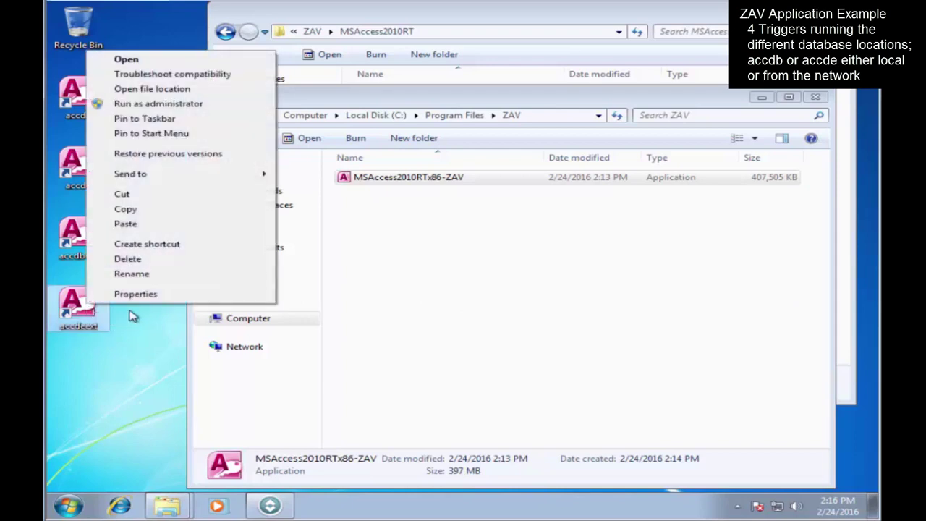
click(134, 293)
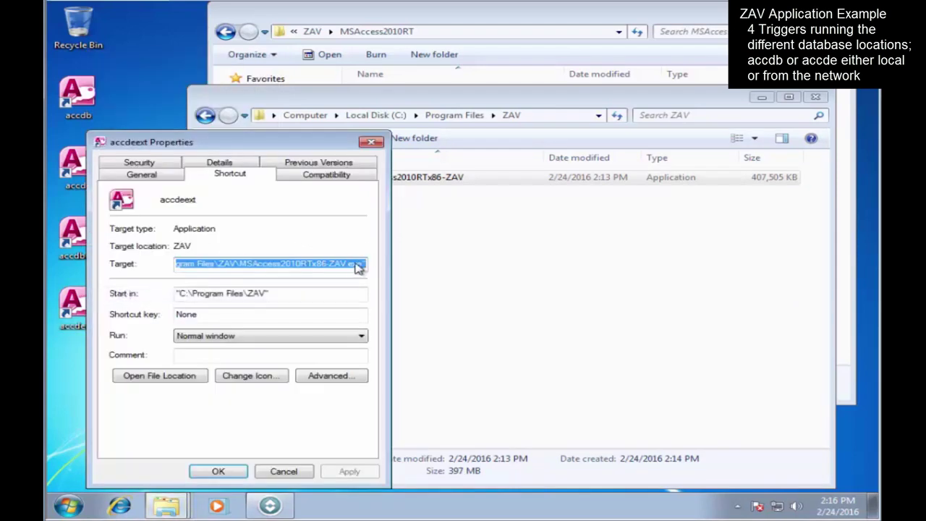
drag(362, 267, 397, 271)
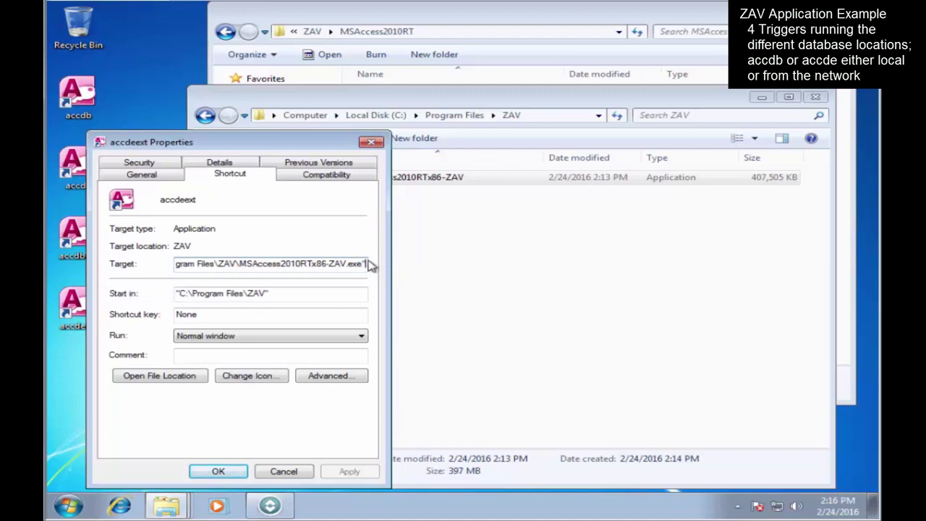
text(accdee)
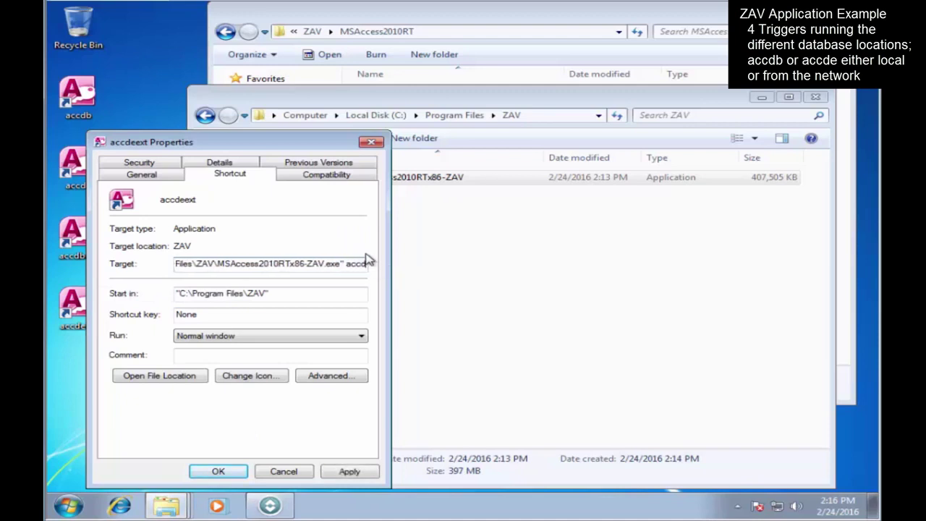
text(xt)
click(351, 471)
click(219, 471)
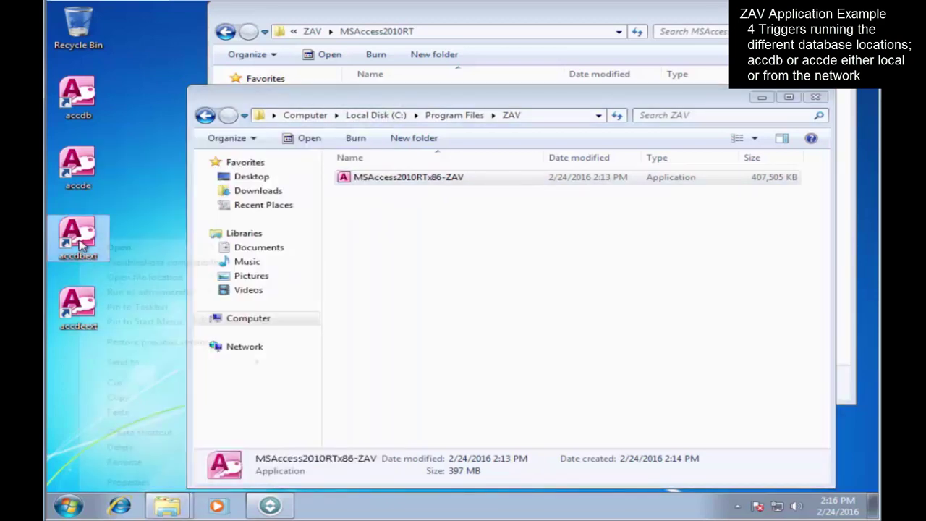
- Append the accdbext trigger after the quoted executable path in the accdbext shortcut's target and save the properties
right_click(75, 239)
click(123, 480)
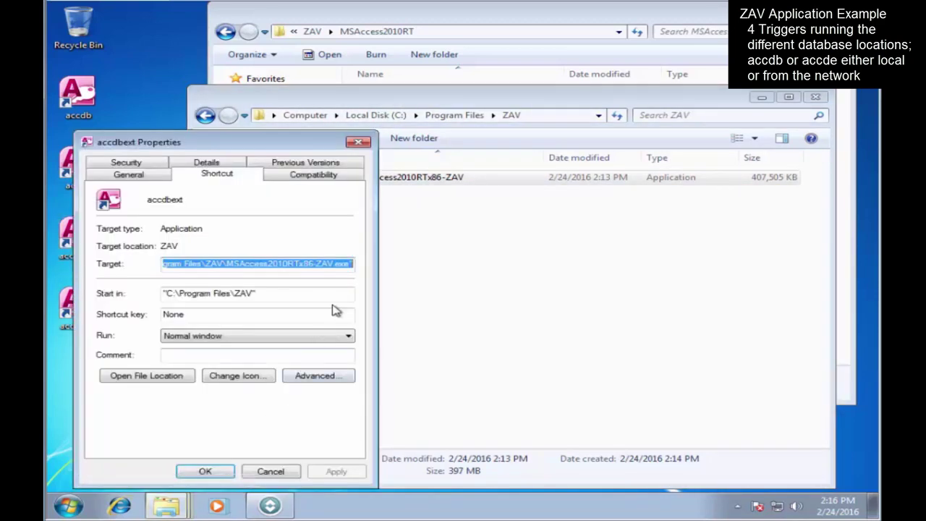
click(353, 265)
text(acd)
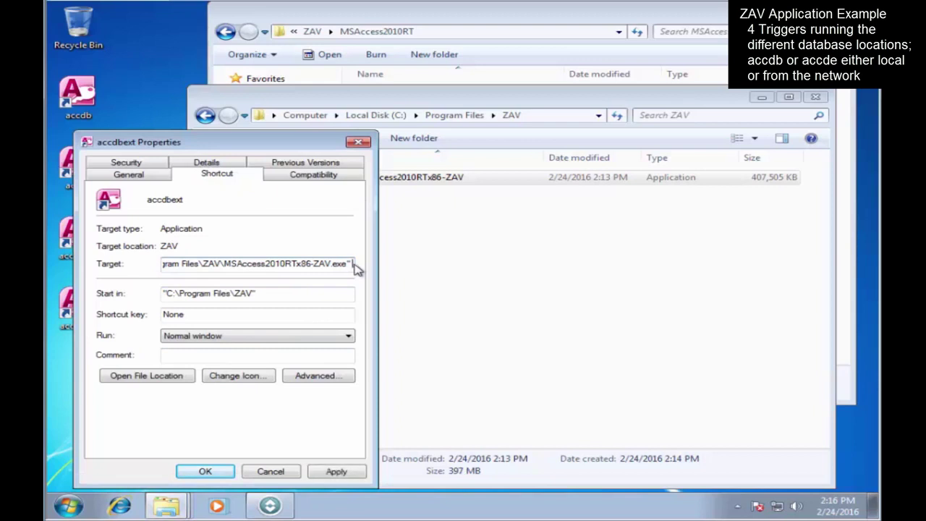
text(dbext)
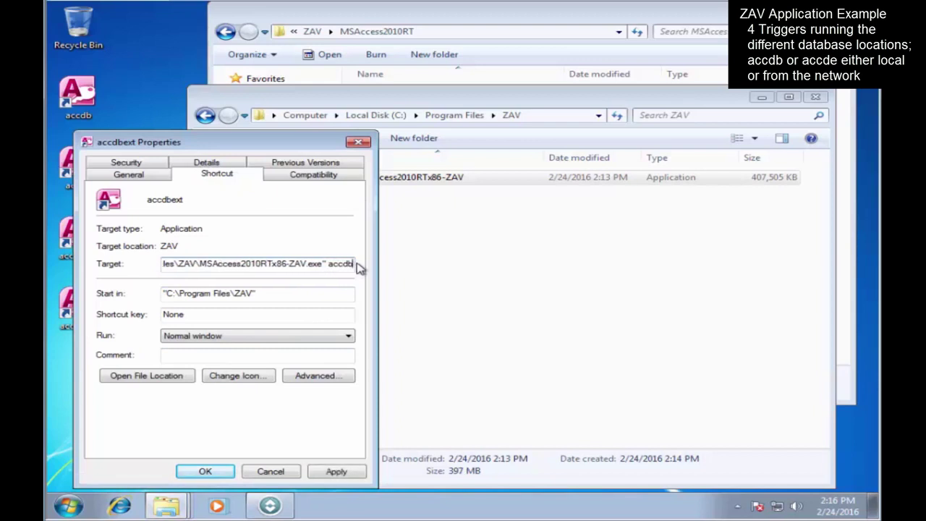
click(204, 472)
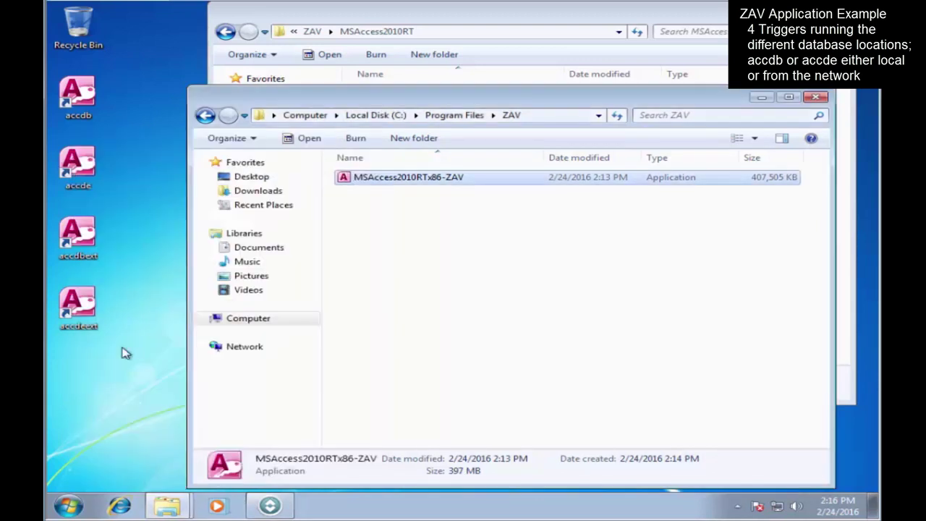
- Append the accde trigger after the quoted executable path in the accde shortcut's target and save the properties
right_click(87, 154)
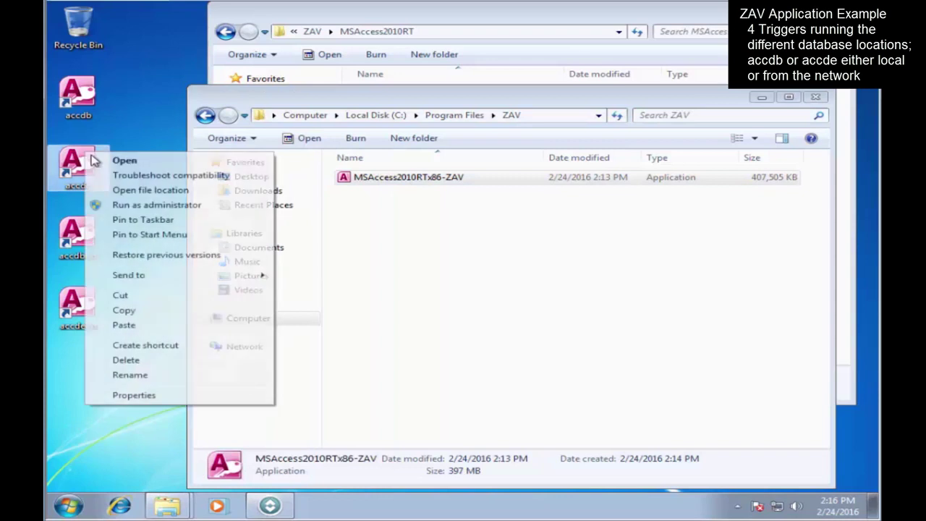
click(194, 390)
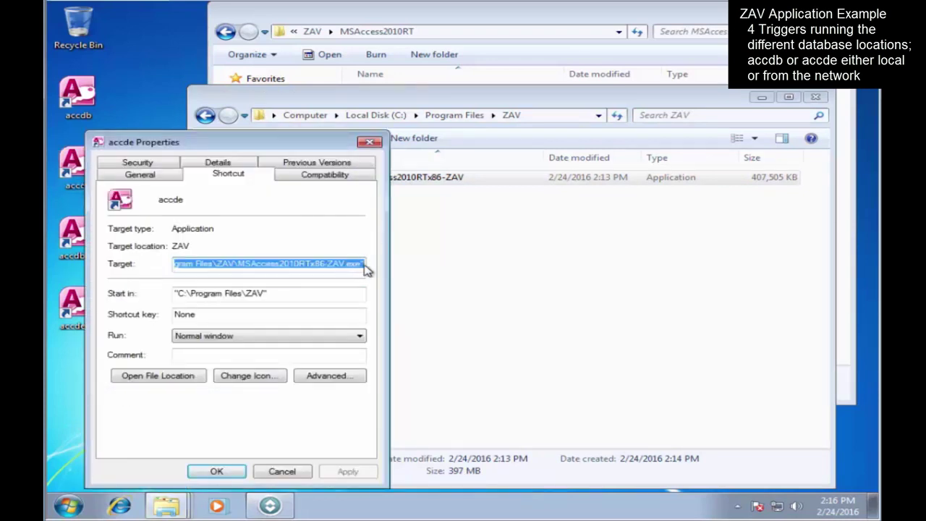
click(365, 268)
text(accde)
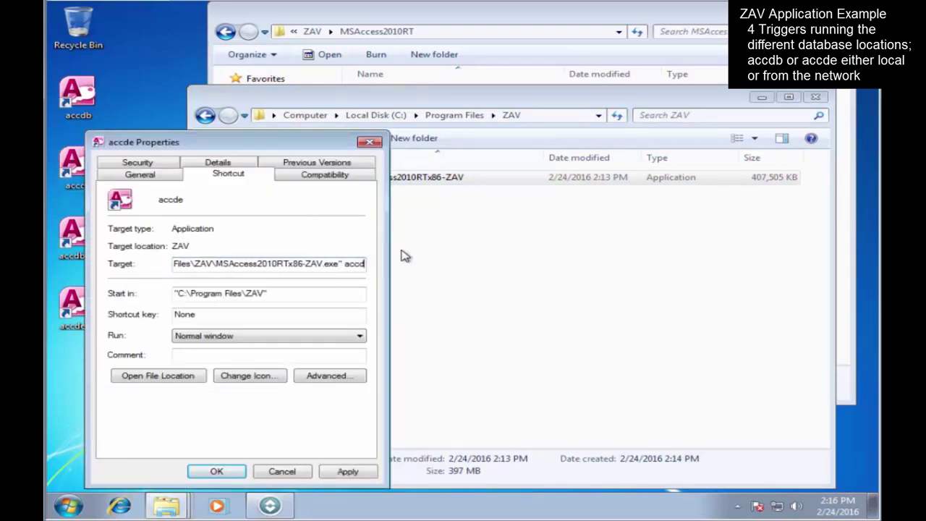
click(217, 472)
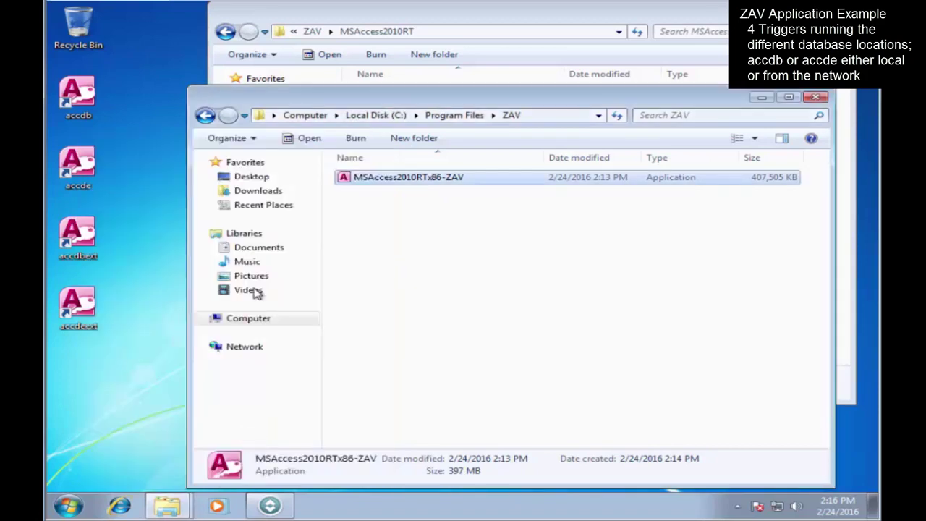
- Check the accdb desktop shortcut's properties and close them
click(79, 108)
right_click(80, 109)
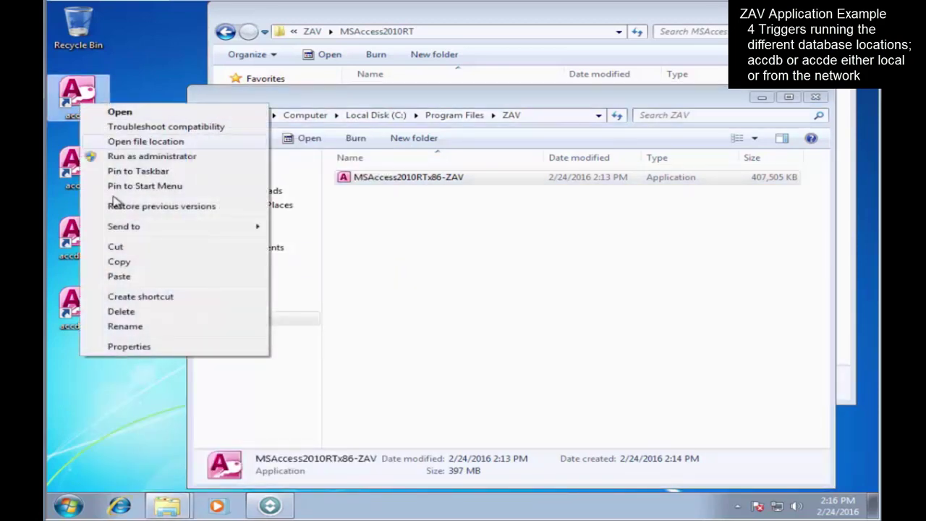
click(177, 347)
click(216, 444)
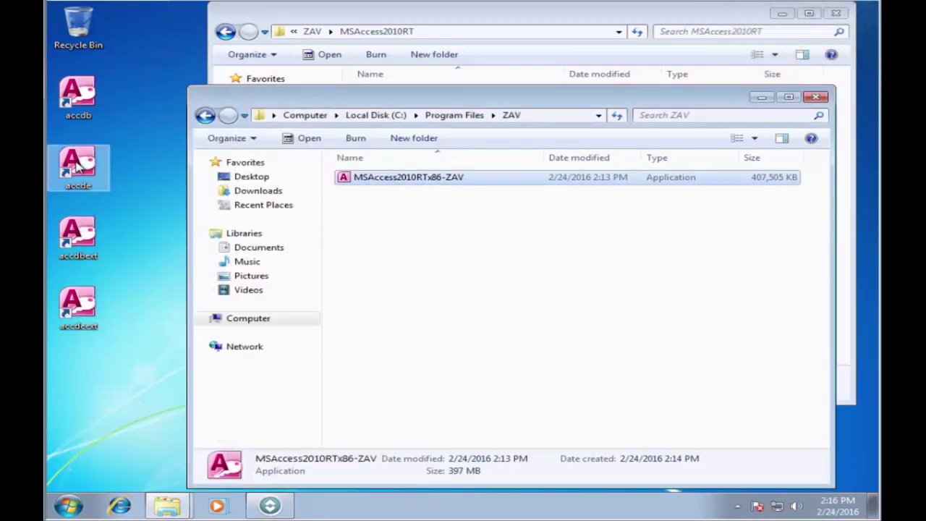
- Test the local accde database by launching its desktop shortcut, and close Access from the Main Switchboard
click(79, 165)
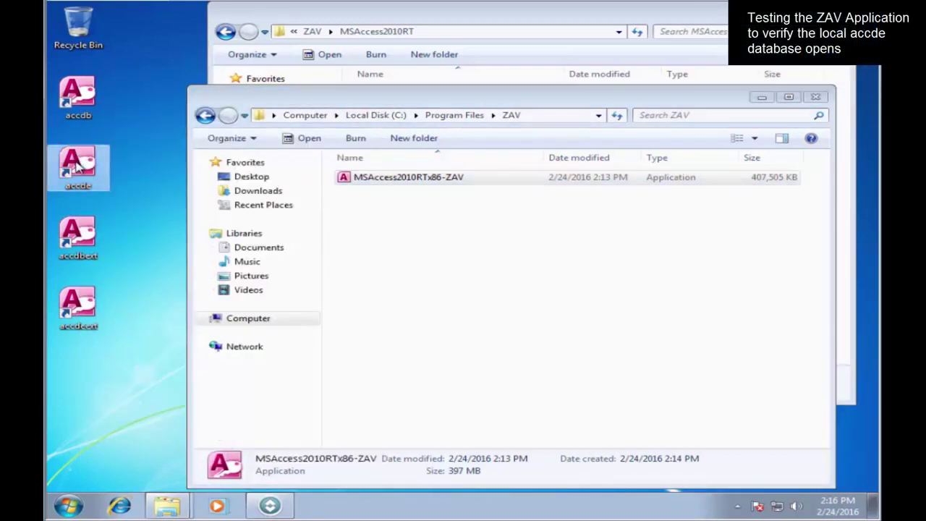
double_click(80, 165)
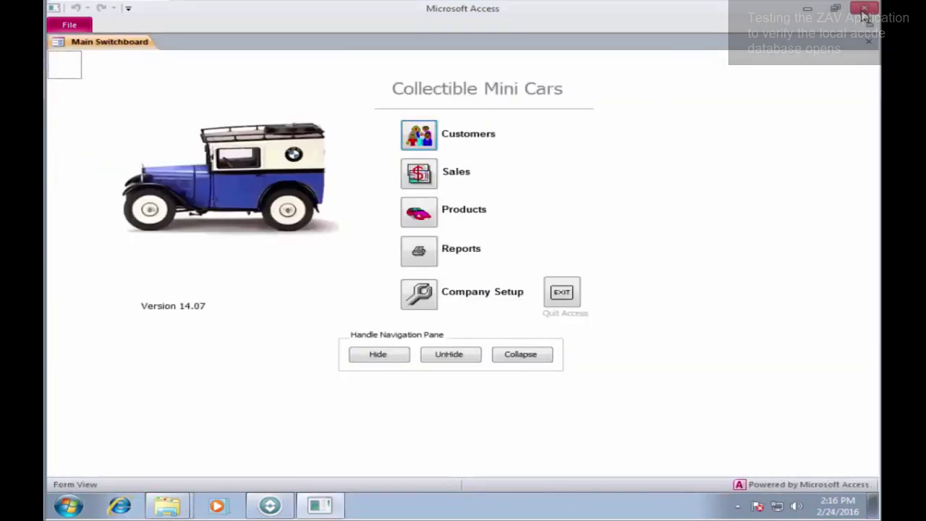
click(864, 10)
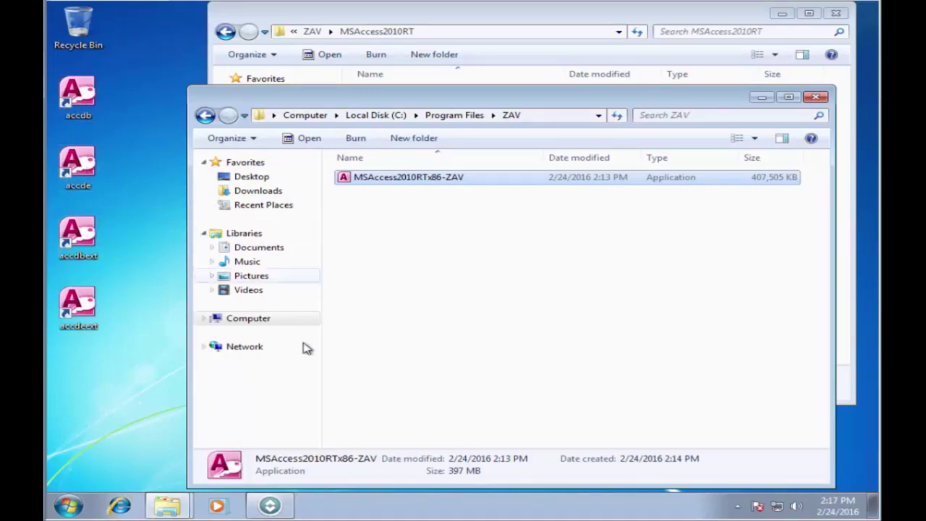
- Check the triggers and command lines in the ZENworks Application Virtualization startup files list, and close it without changes
click(269, 505)
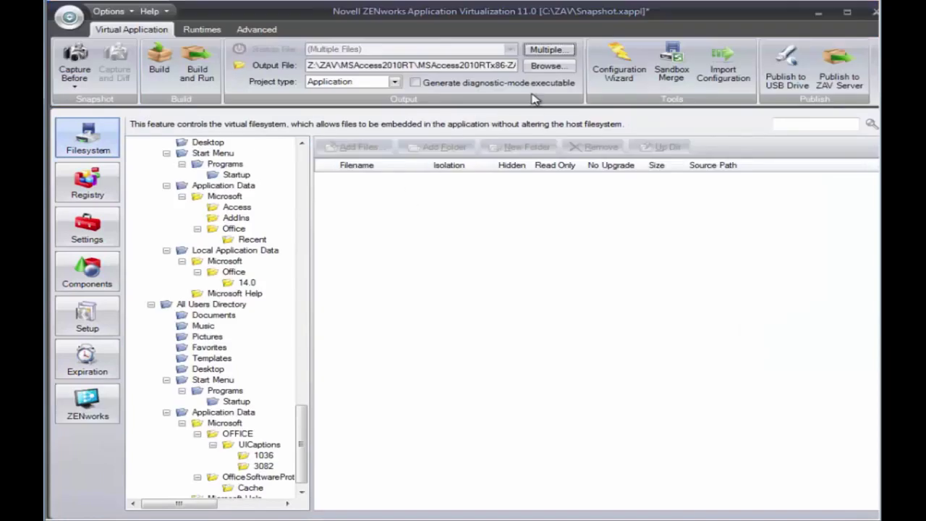
click(548, 49)
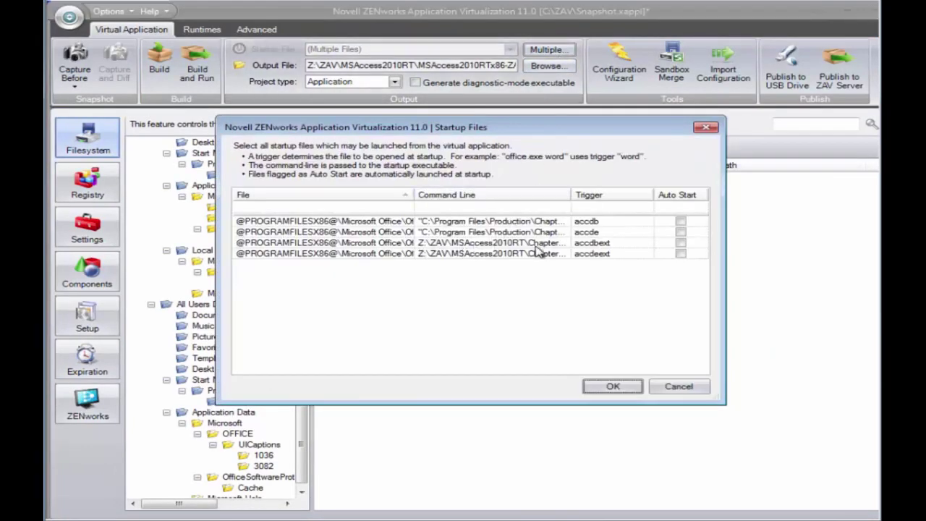
click(678, 387)
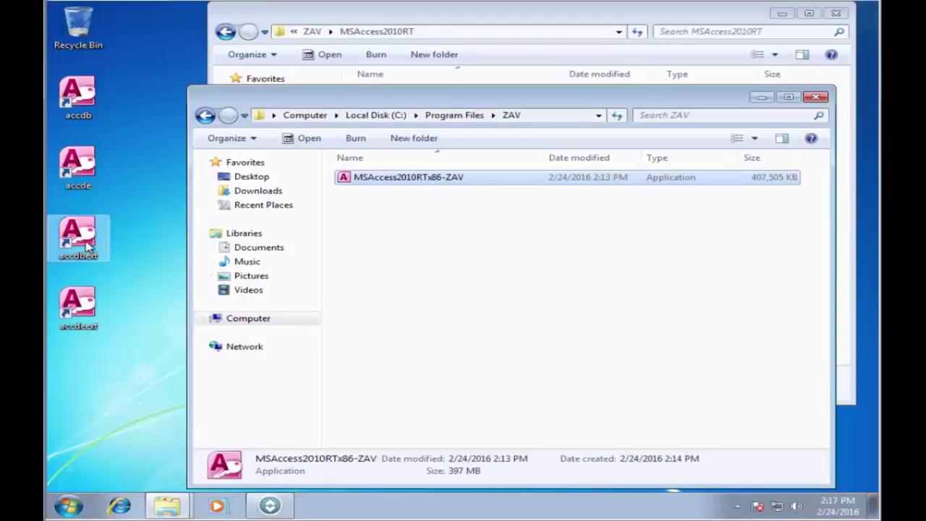
- Test the external accdb and accde databases by launching the accdbext and accdeext desktop shortcuts, and close both folder windows
click(78, 239)
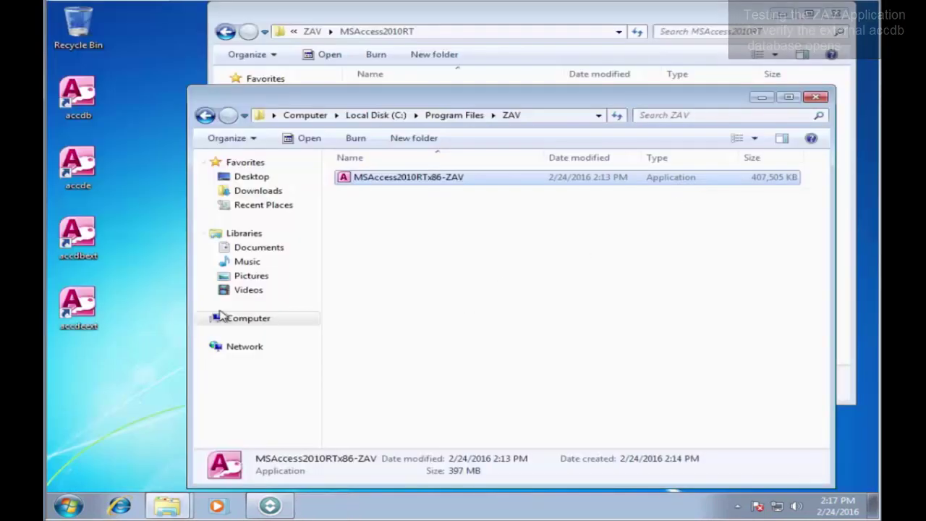
click(78, 307)
click(814, 98)
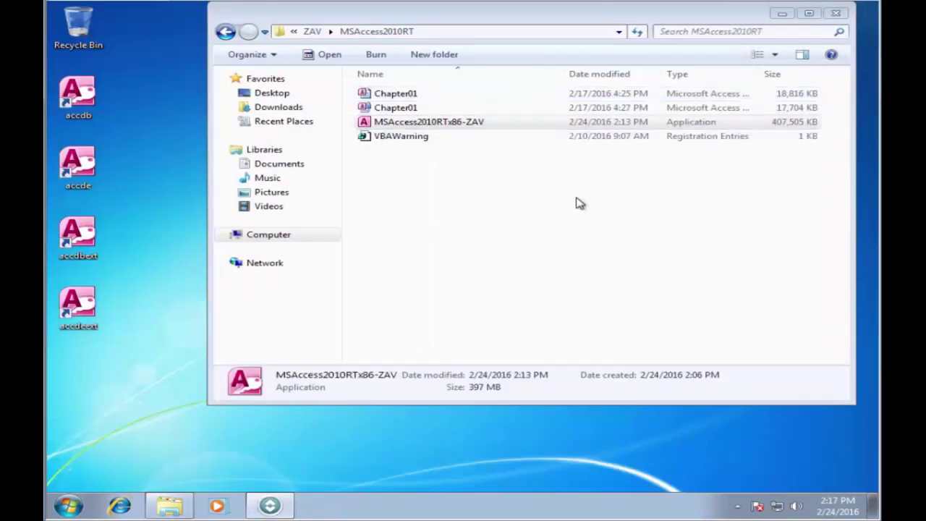
click(837, 14)
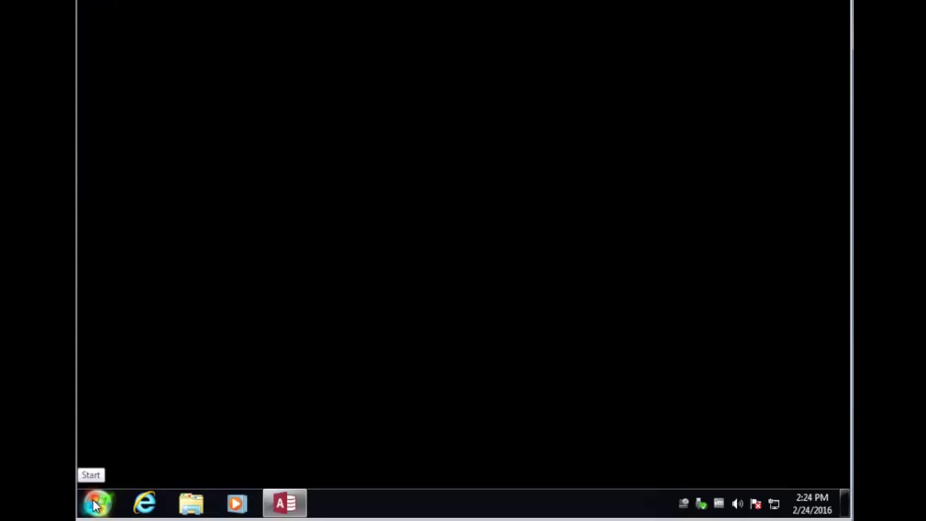
- Launch the locally installed Access 2013 on the production device and create a blank desktop database named Database4
click(94, 504)
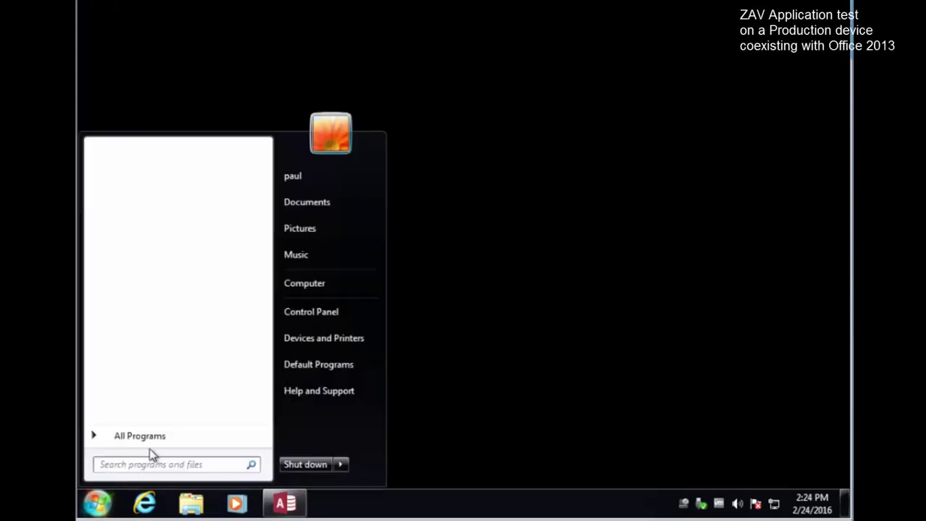
click(149, 441)
click(181, 331)
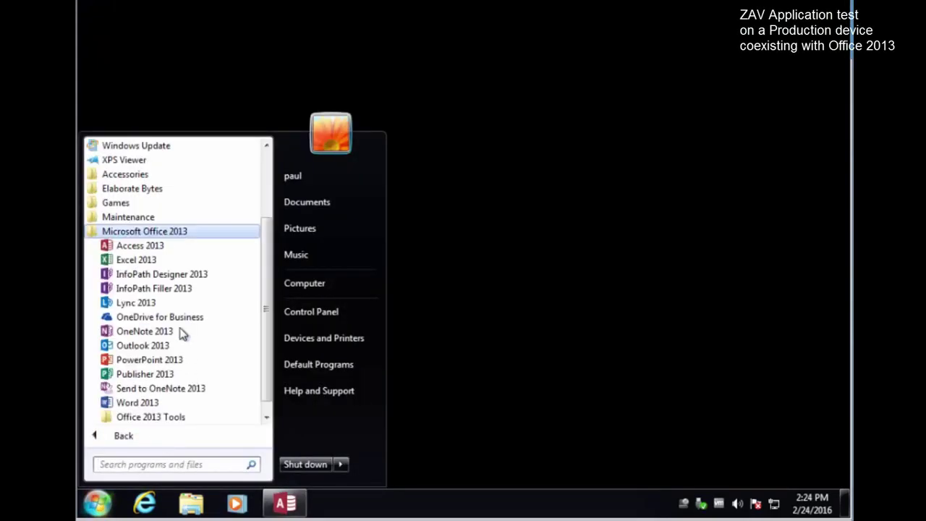
click(156, 245)
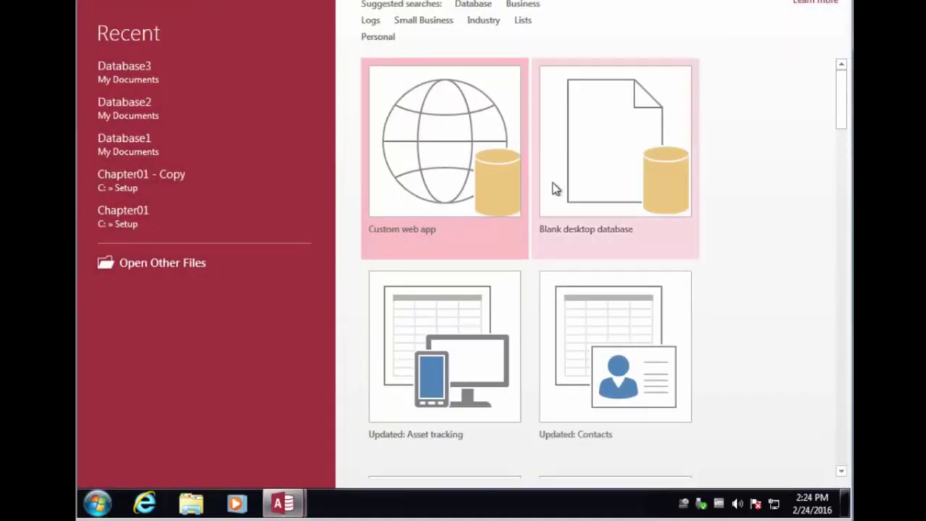
click(554, 188)
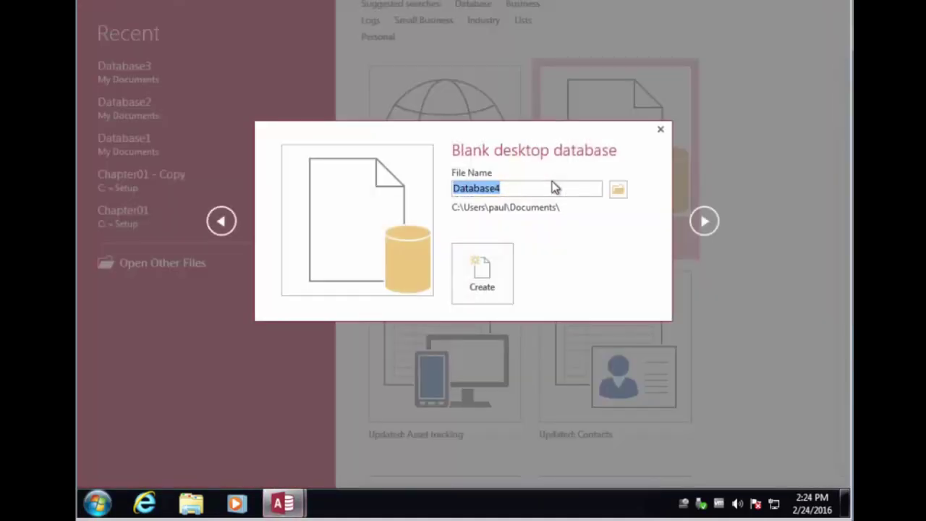
key(Return)
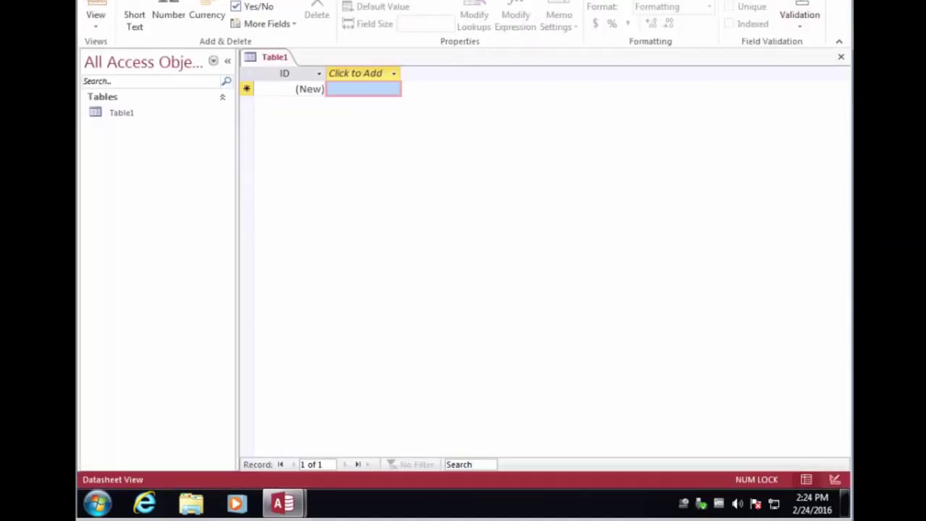
click(792, 0)
- Copy the MSAccess2010RTx86-ZAV application from Products\Novell\ZAV\MSAccess2010RT on the shared Z: drive
click(190, 510)
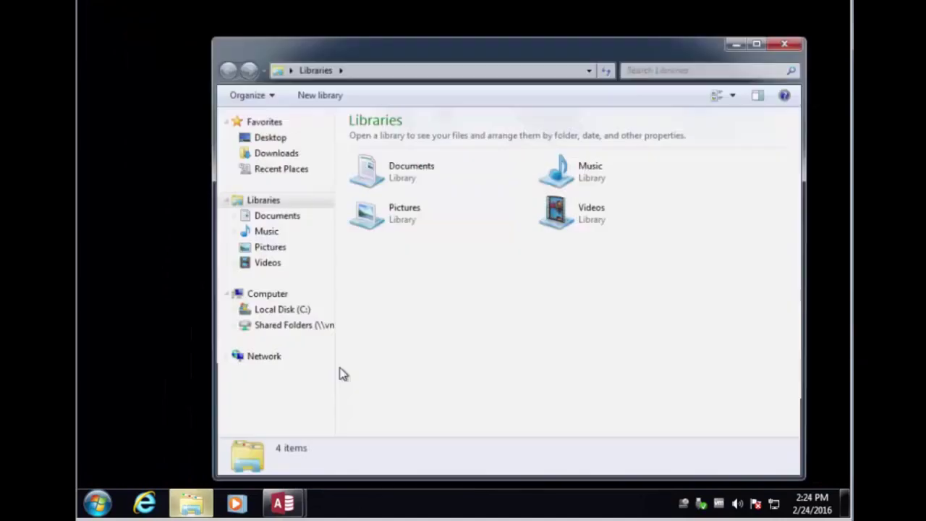
click(288, 329)
double_click(376, 138)
double_click(376, 327)
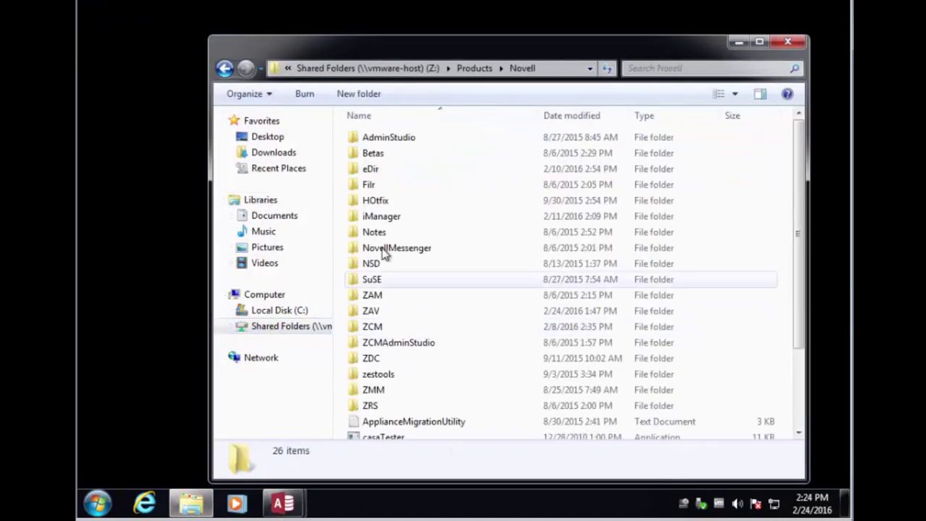
double_click(370, 311)
double_click(373, 136)
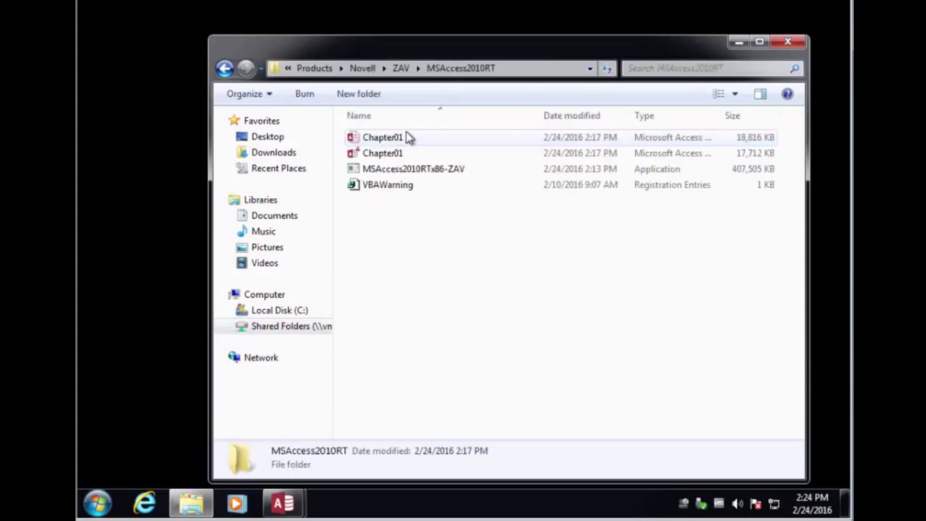
right_click(394, 170)
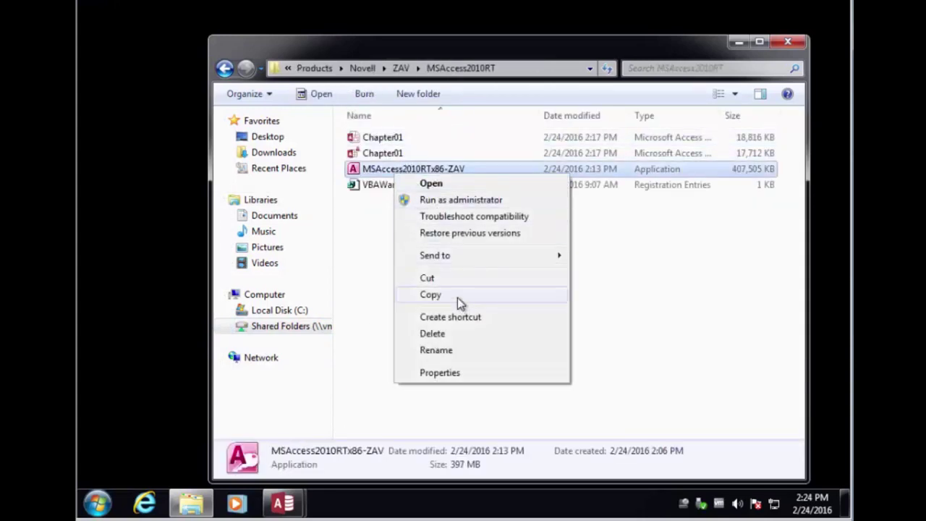
click(456, 297)
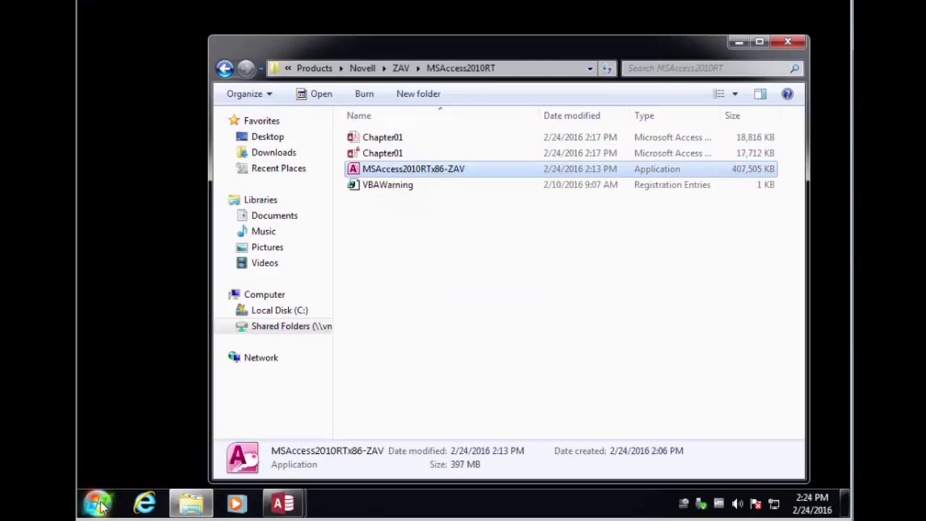
- Create a folder named ZAV in C:\Program Files (x86)
click(90, 506)
click(312, 294)
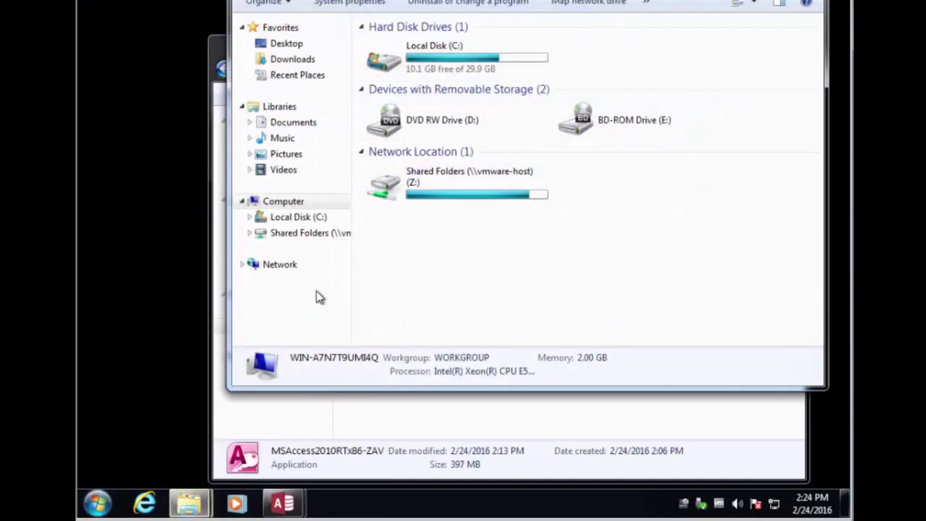
double_click(440, 65)
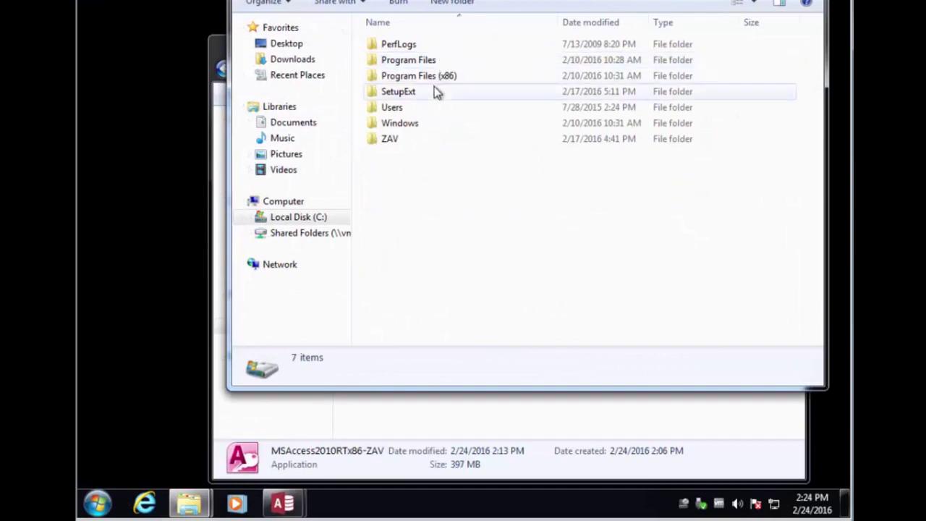
double_click(435, 79)
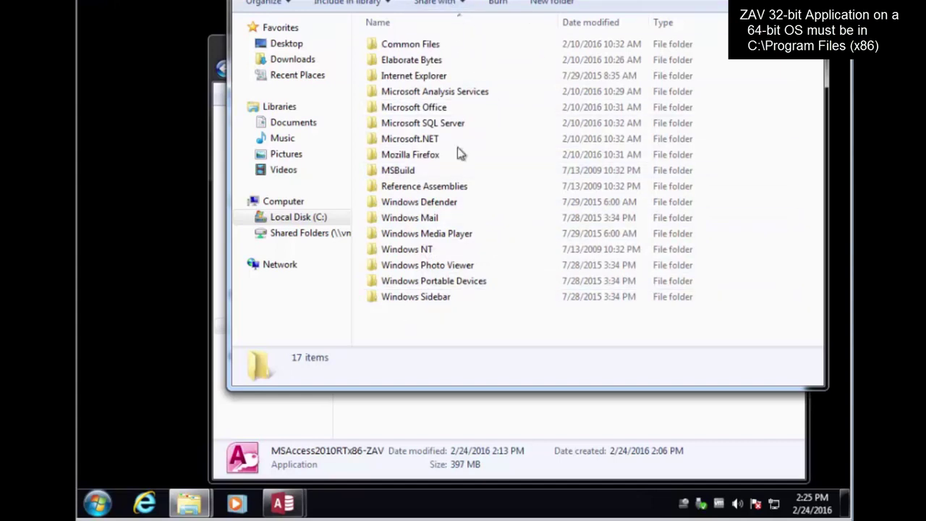
right_click(402, 325)
mouse_move(450, 296)
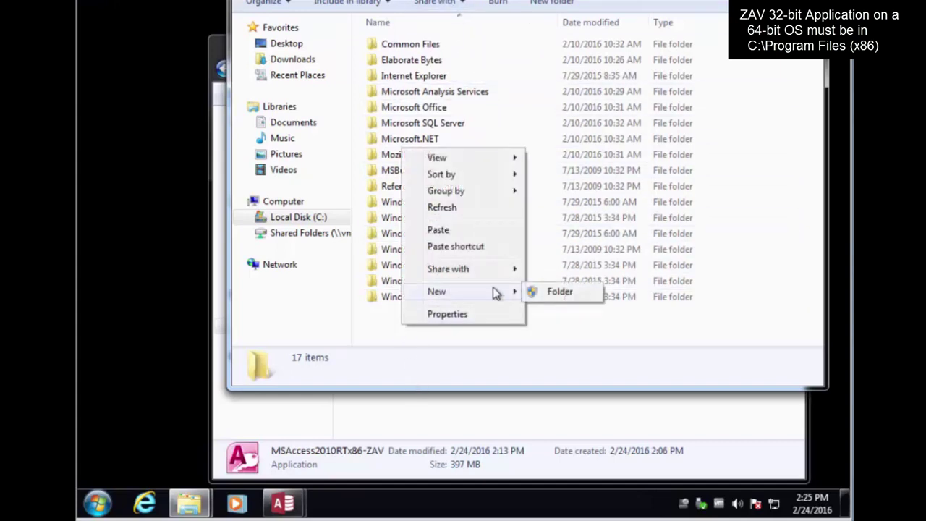
click(553, 290)
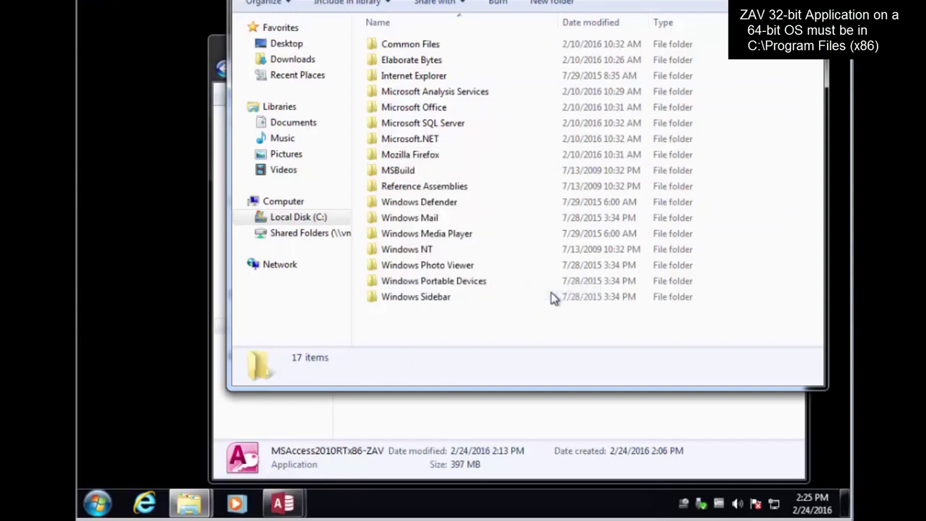
text(ZAV)
key(Return)
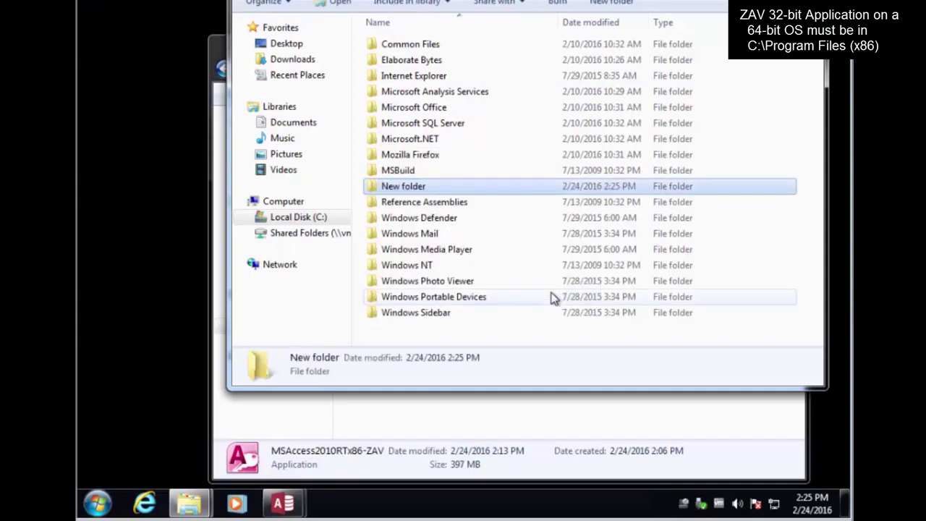
- Paste the copied MSAccess2010RTx86-ZAV application into the new ZAV folder, granting administrator permission
double_click(437, 318)
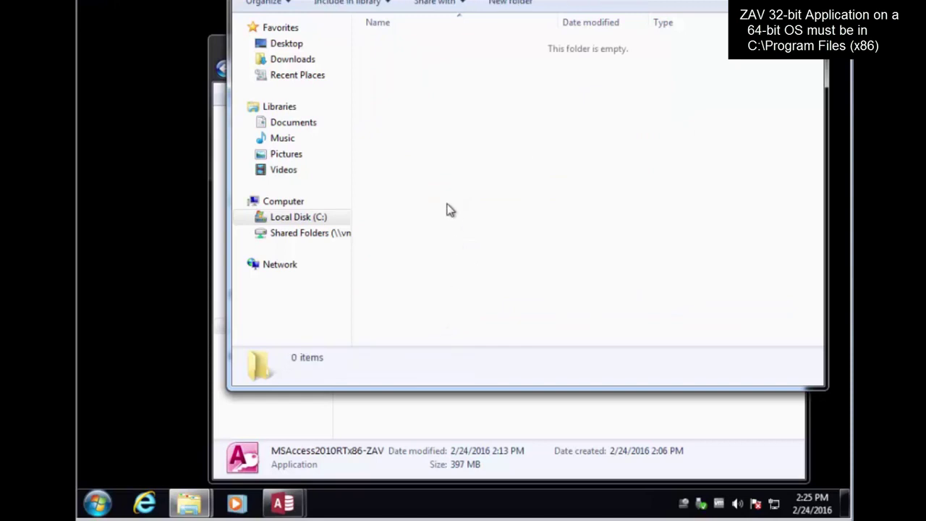
right_click(446, 207)
click(496, 309)
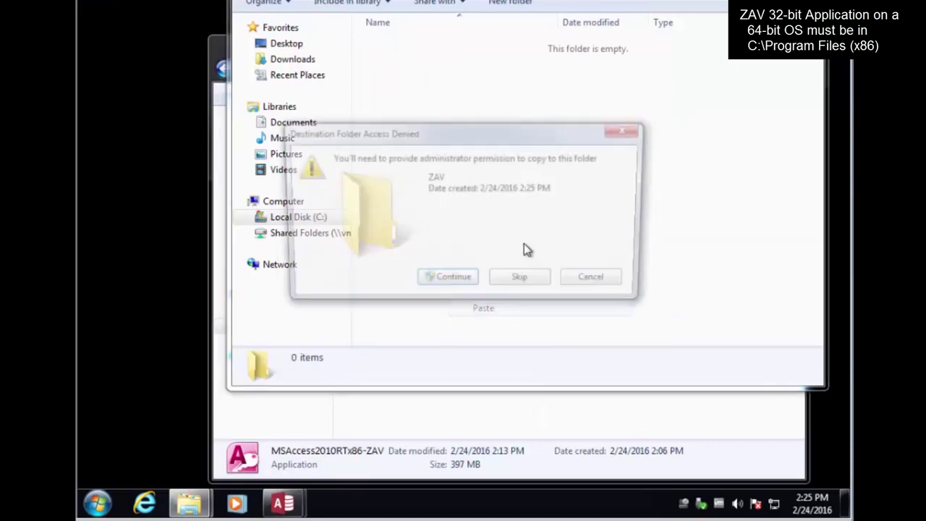
click(462, 283)
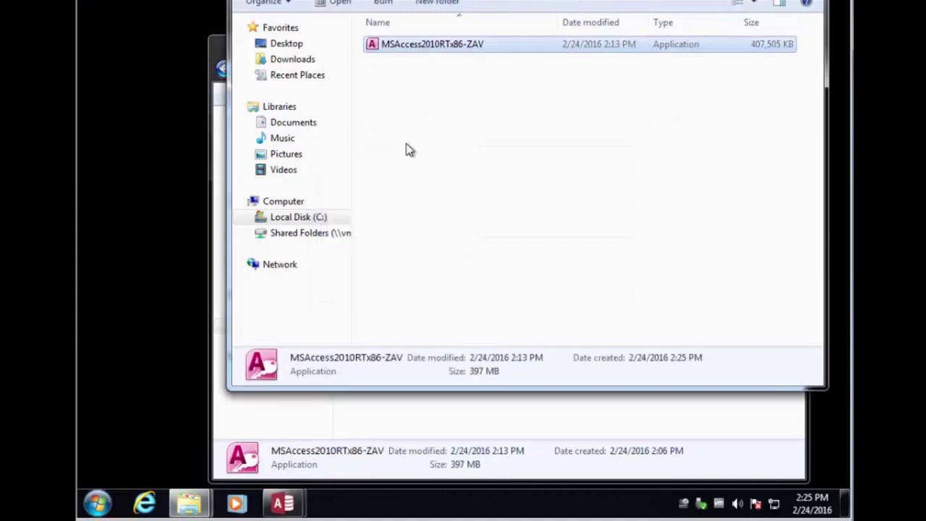
- Create a desktop shortcut to the MSAccess2010RTx86-ZAV application in the local ZAV folder
right_click(400, 55)
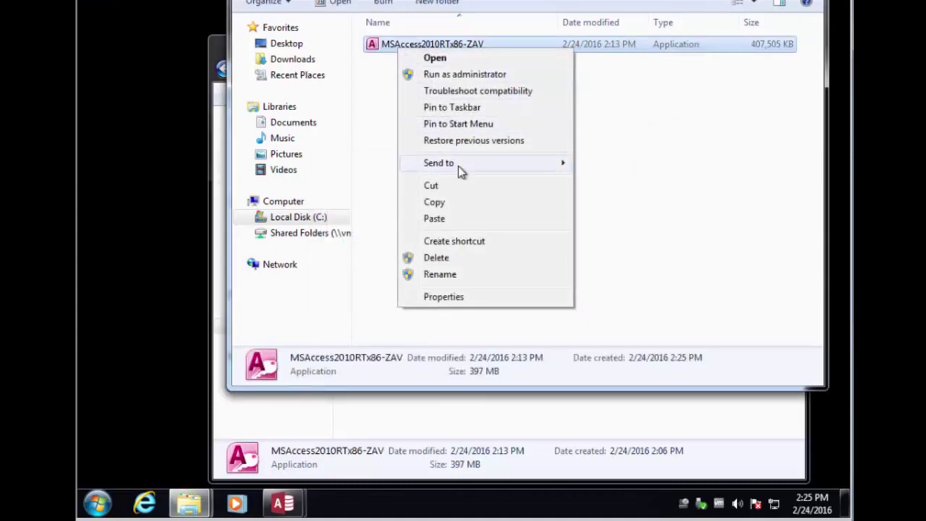
mouse_move(483, 165)
click(629, 179)
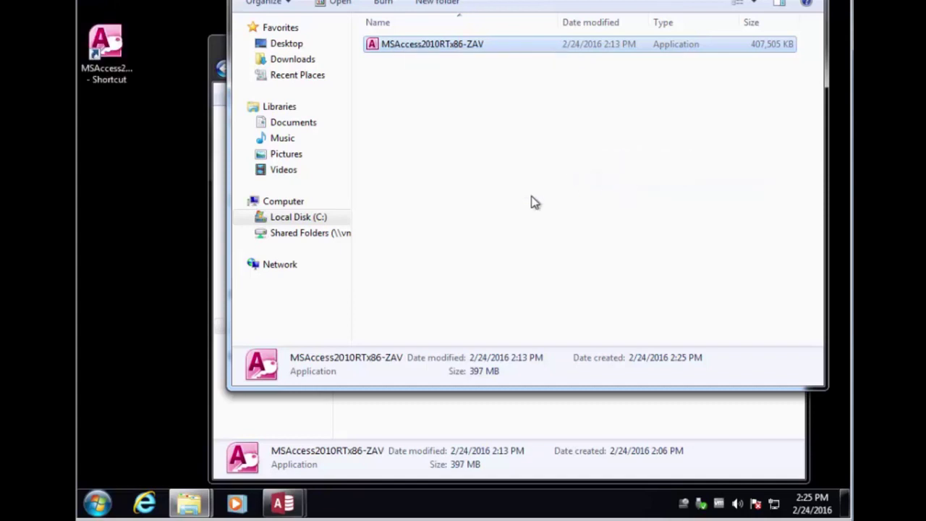
- Append the accdb trigger after the quoted executable path in the new desktop shortcut's target and save the properties
click(123, 77)
right_click(121, 74)
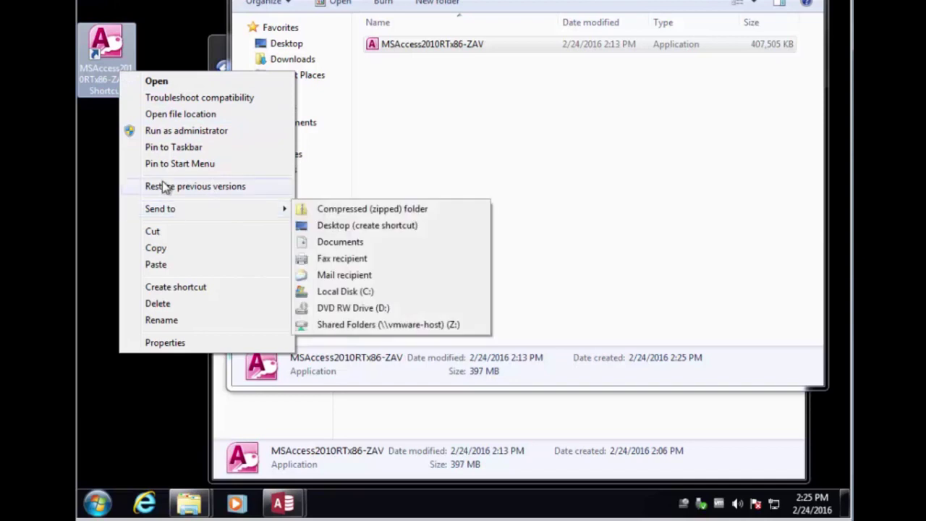
click(192, 342)
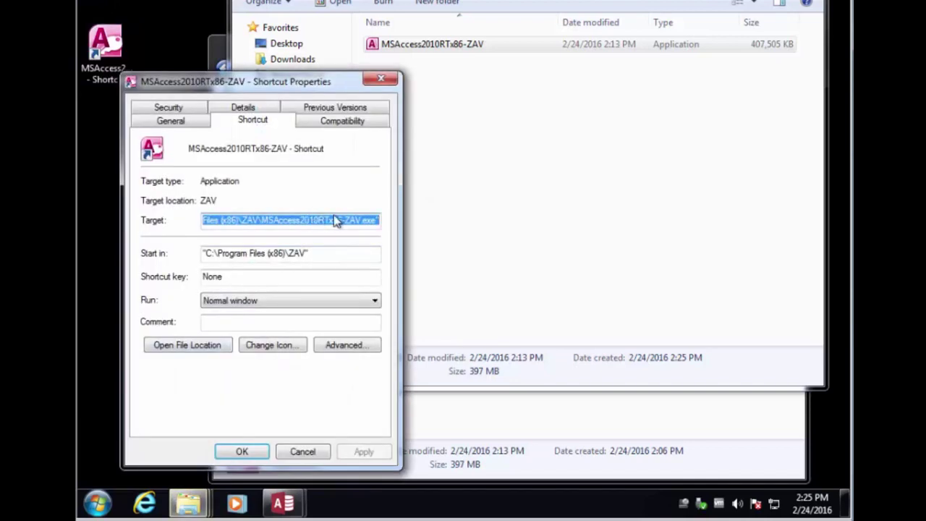
click(381, 221)
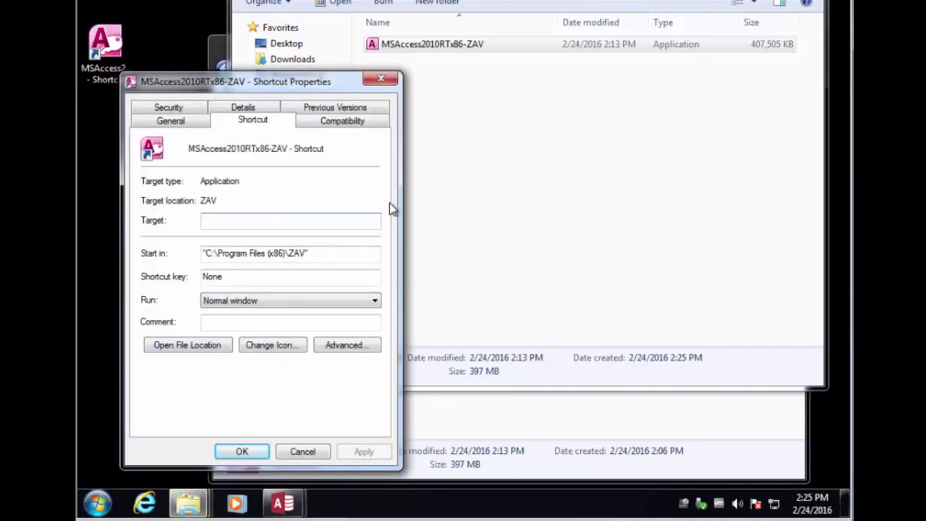
text(accdb)
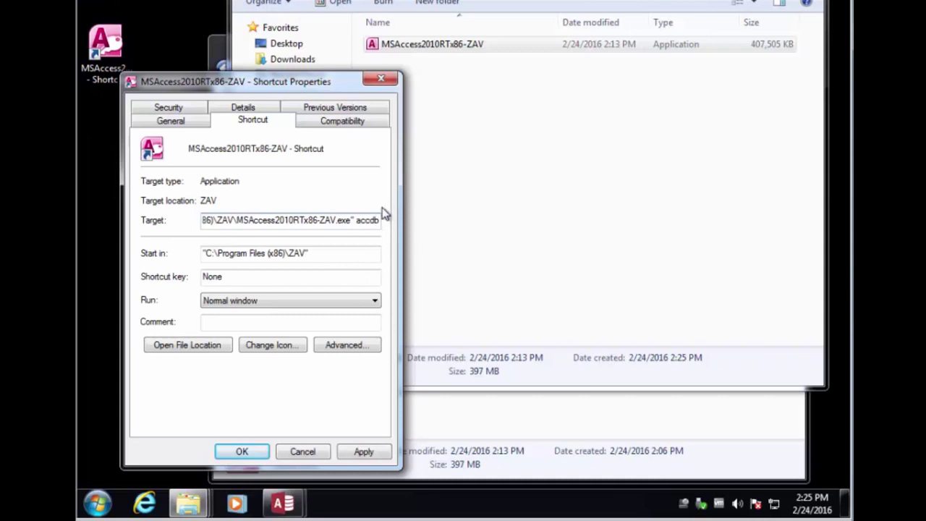
click(358, 451)
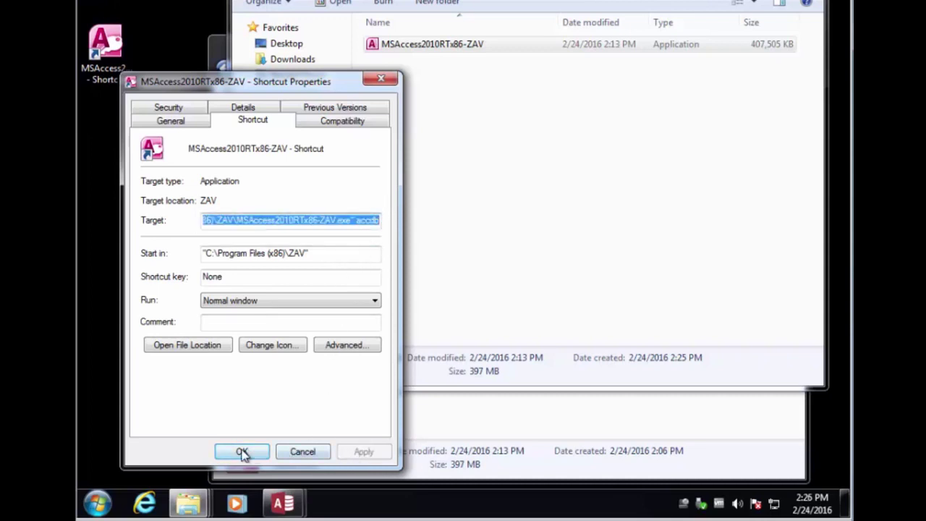
click(242, 451)
- Create a second desktop shortcut to the MSAccess2010RTx86-ZAV application
right_click(414, 47)
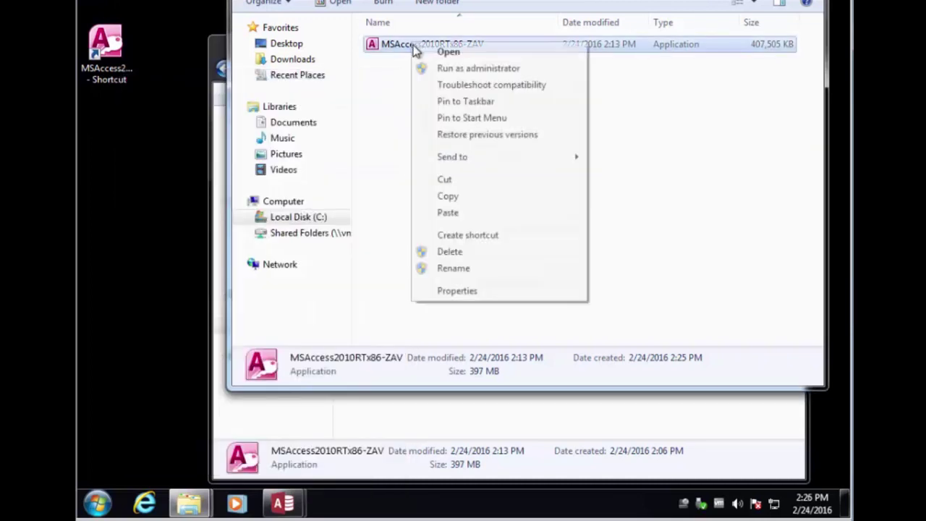
mouse_move(477, 156)
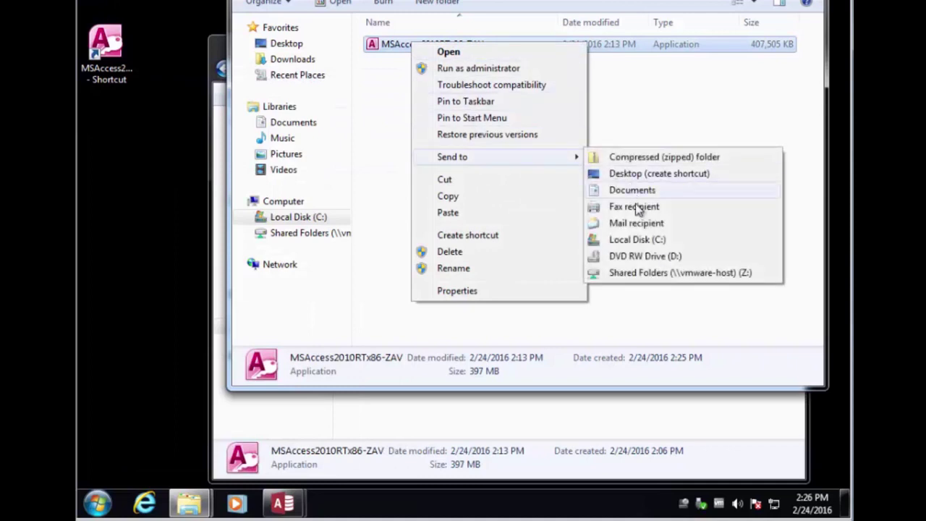
click(623, 173)
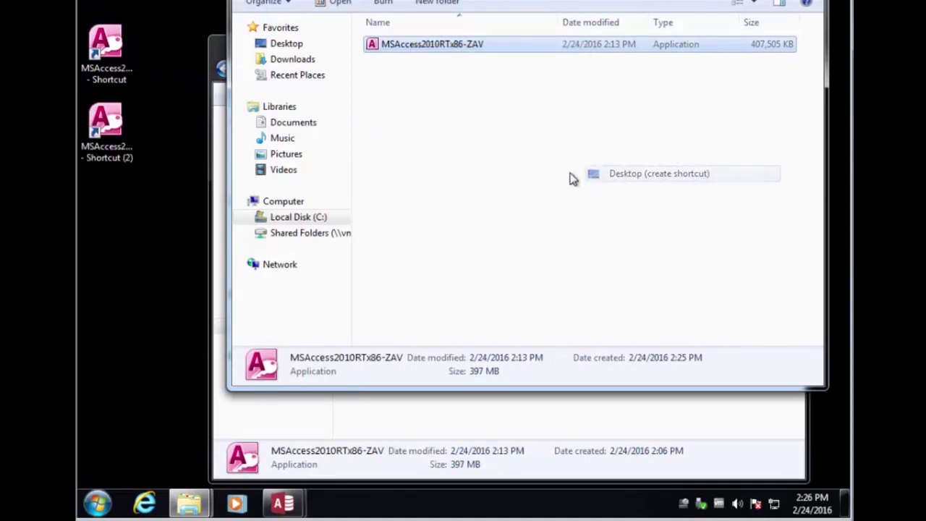
- Append the accde trigger after the quoted executable path in the second desktop shortcut's target and save the properties
click(112, 138)
right_click(112, 137)
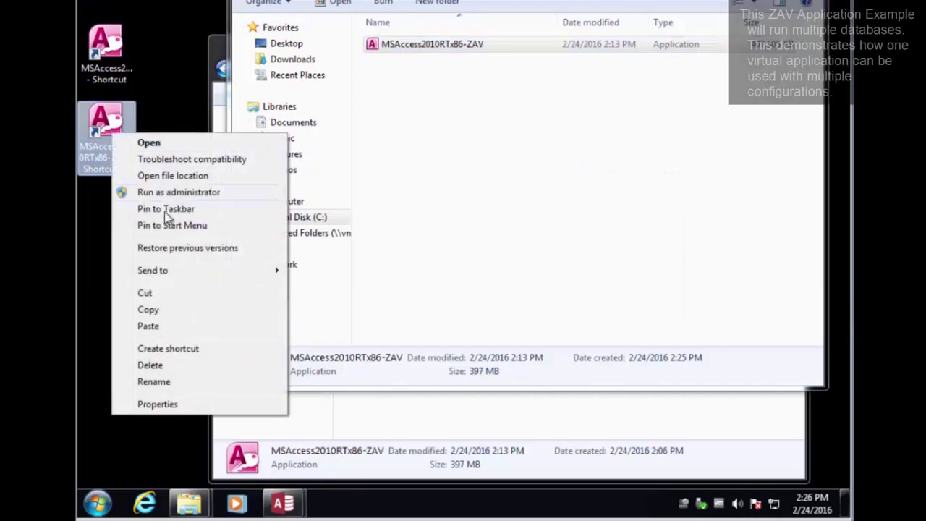
click(202, 403)
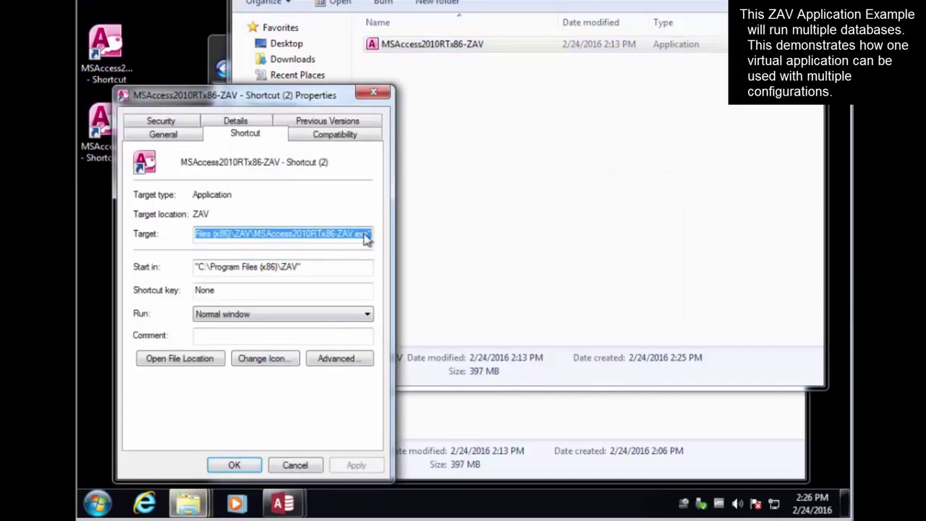
click(369, 238)
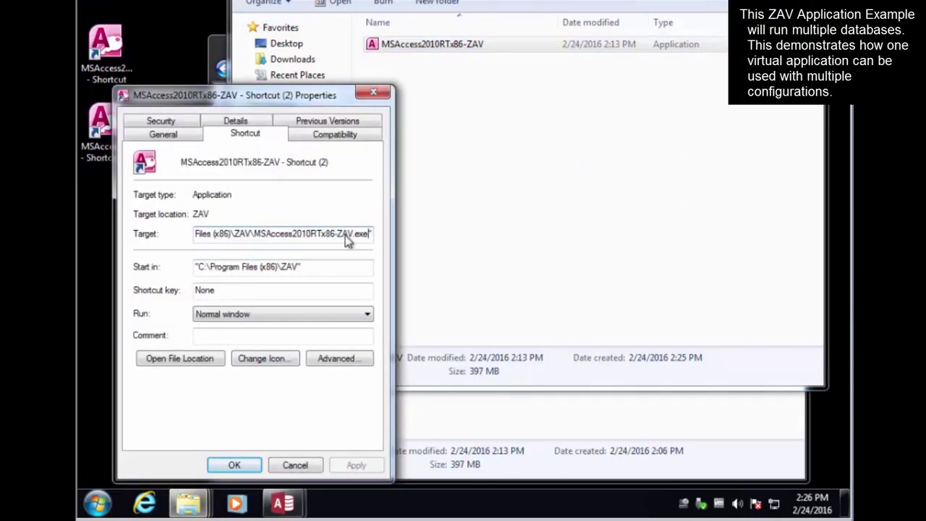
text(accde)
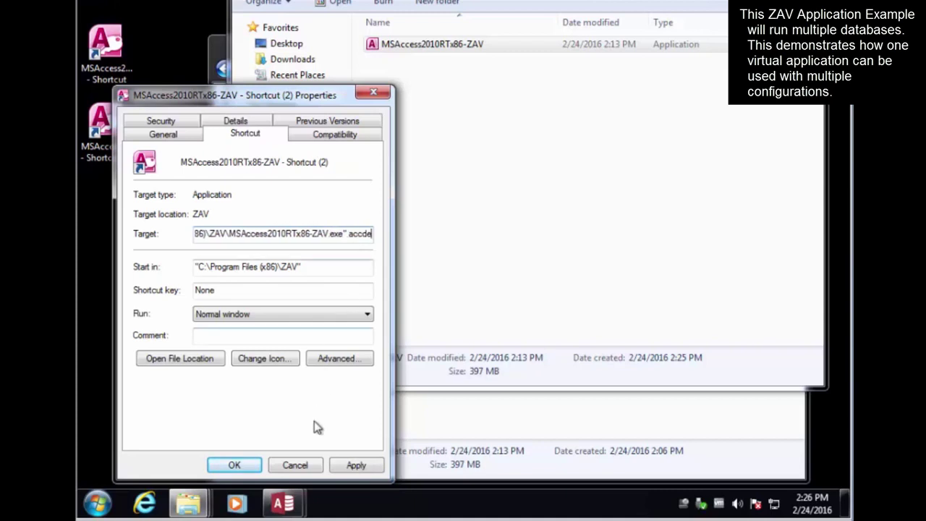
click(343, 466)
click(235, 465)
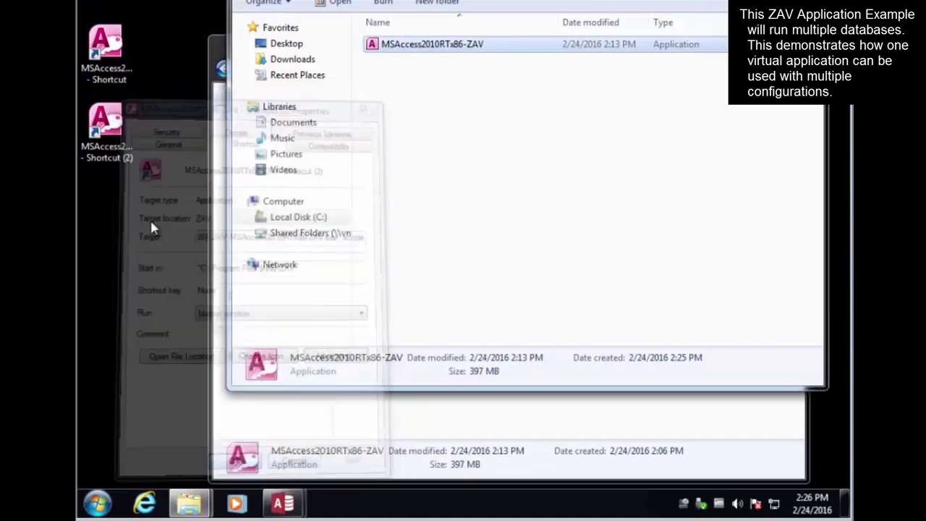
- Rename the second desktop shortcut as accde and the first one as accdb, matching their triggers
click(119, 150)
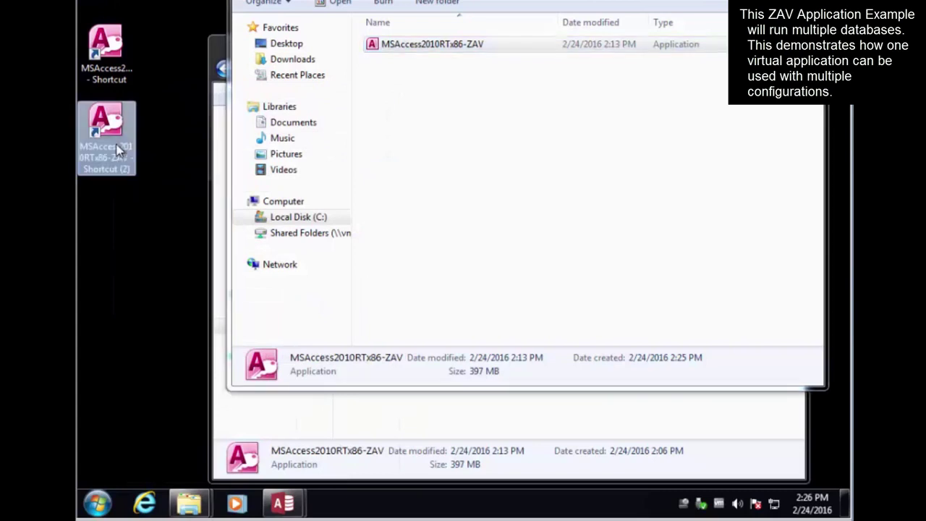
key(F2)
text(accde)
key(Return)
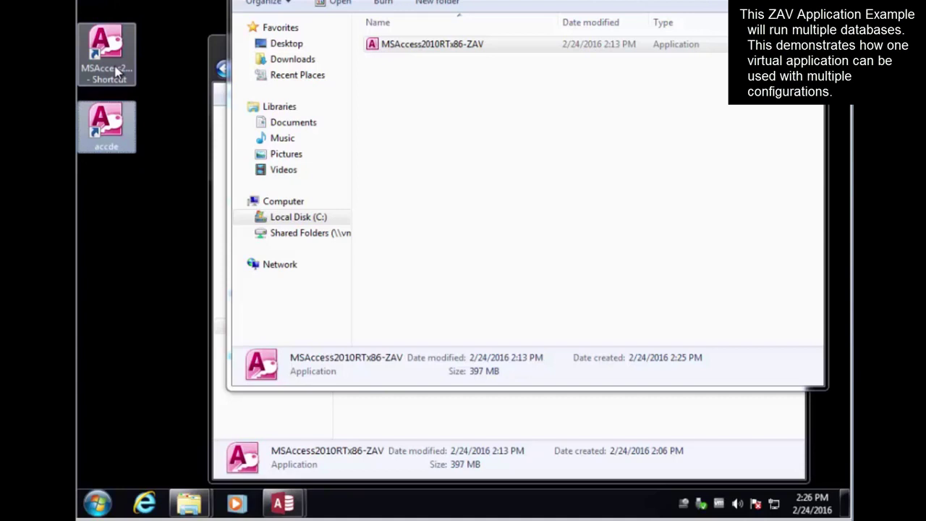
click(116, 70)
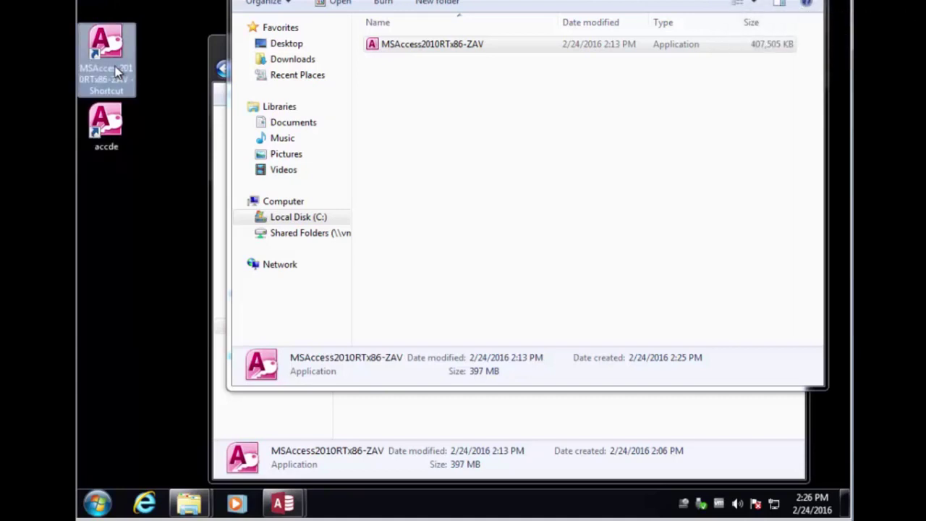
key(F2)
text(accdb)
key(Return)
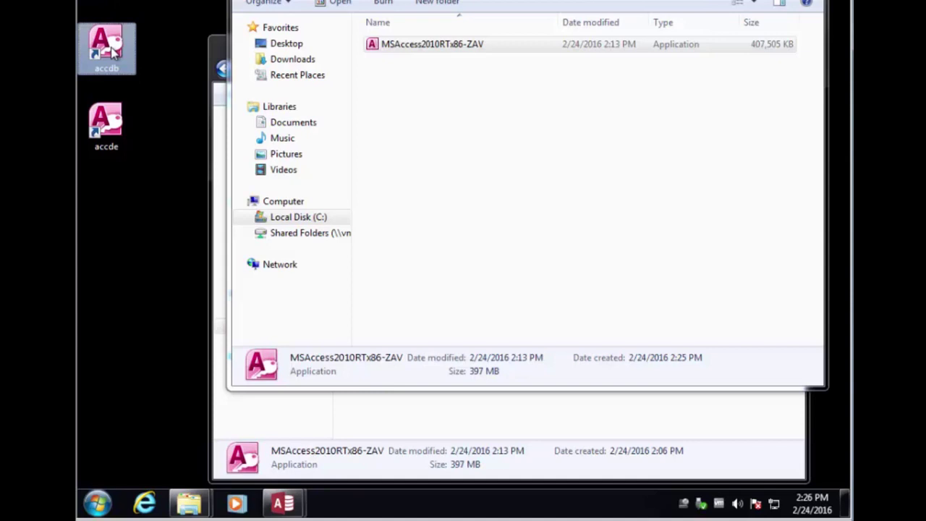
- Launch the virtual application from the accdb desktop shortcut and compare its window with the Access 2013 database that is already open
double_click(112, 47)
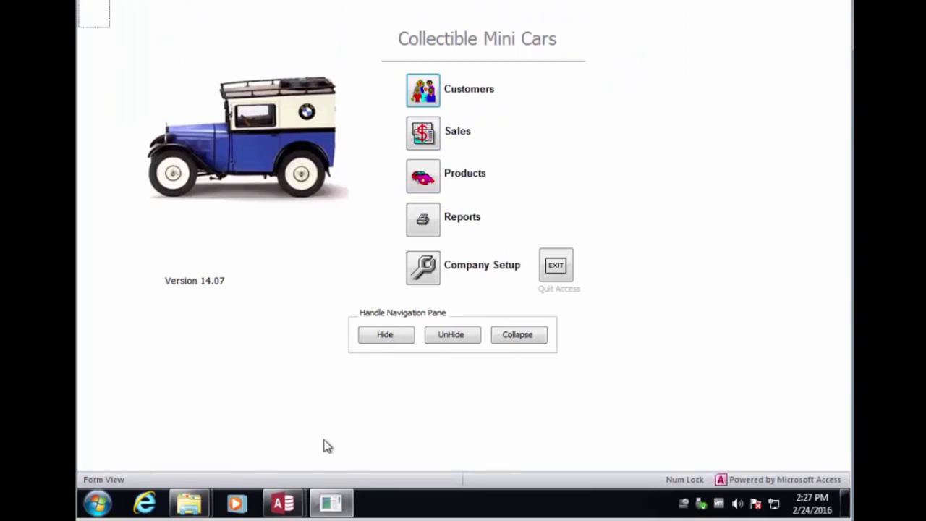
click(250, 434)
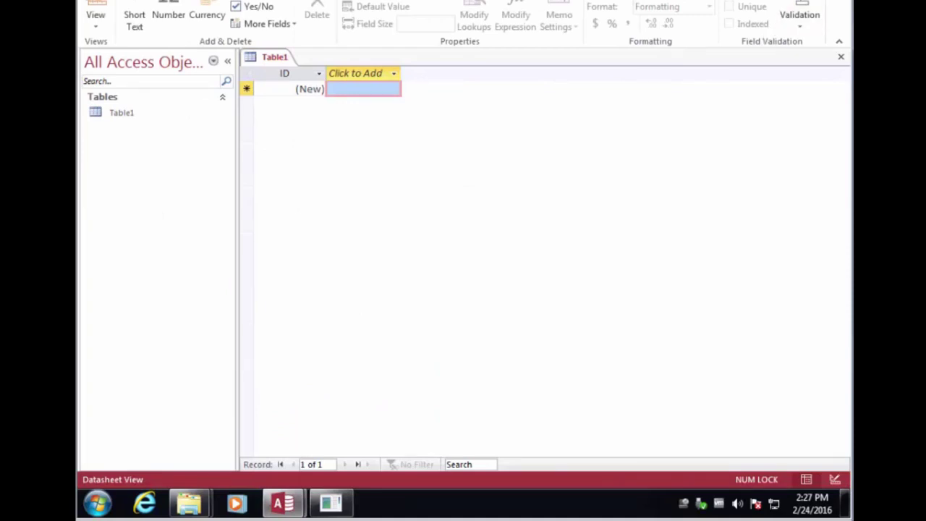
click(837, 0)
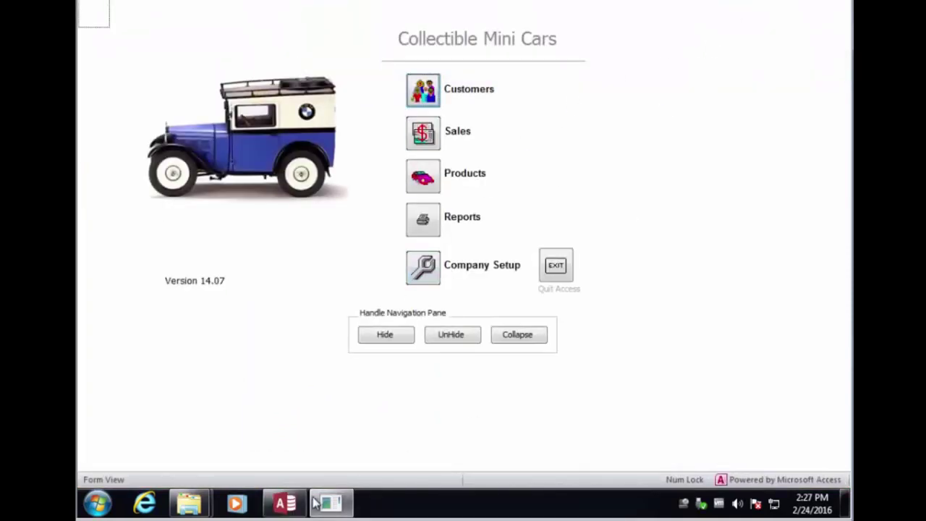
click(286, 504)
click(331, 506)
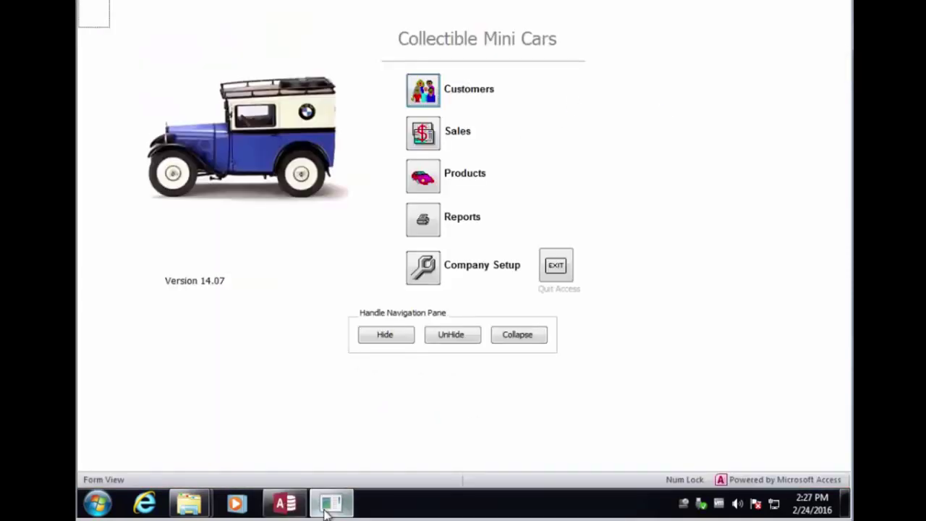
click(293, 506)
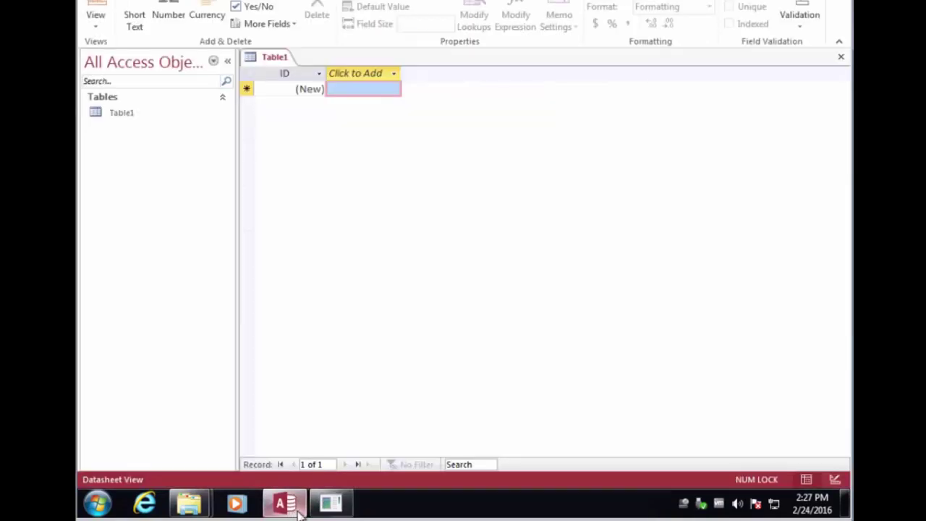
click(330, 504)
- Check the running tasks and processes of both Access versions in Task Manager, then close it
right_click(393, 502)
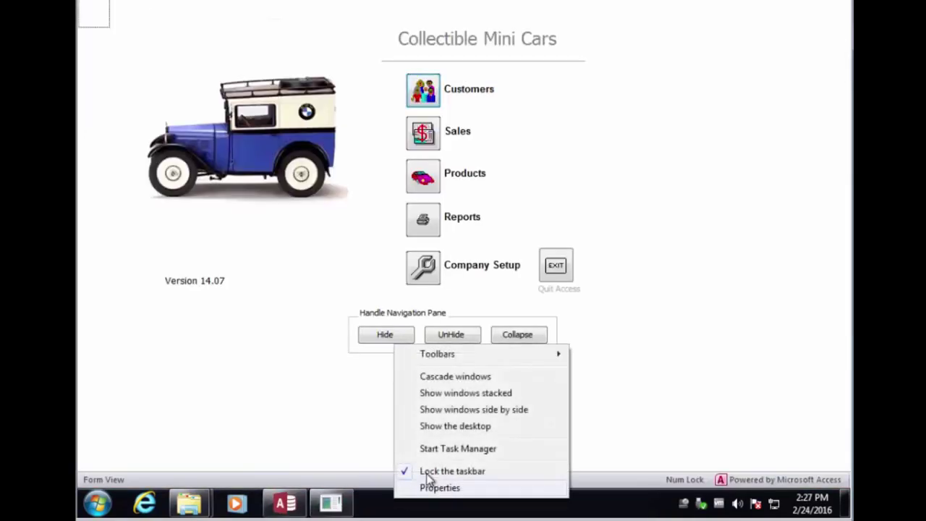
click(450, 449)
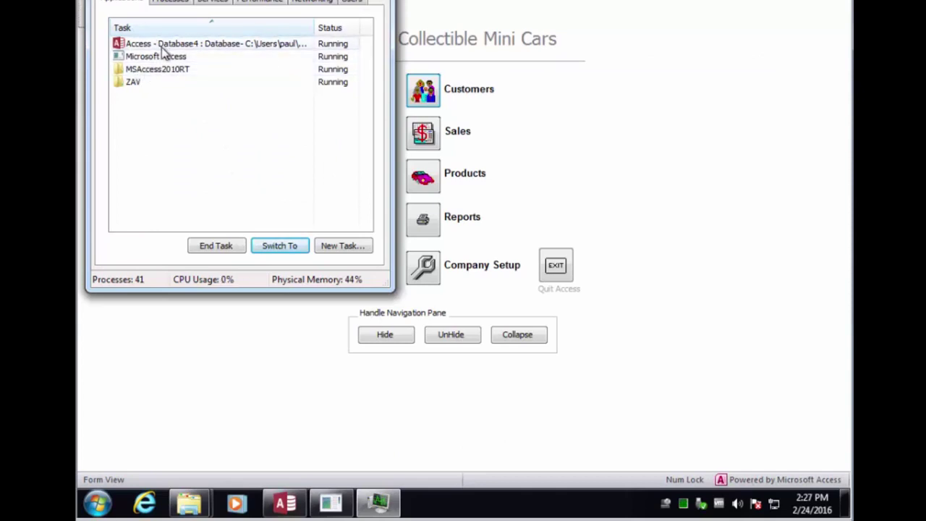
click(173, 2)
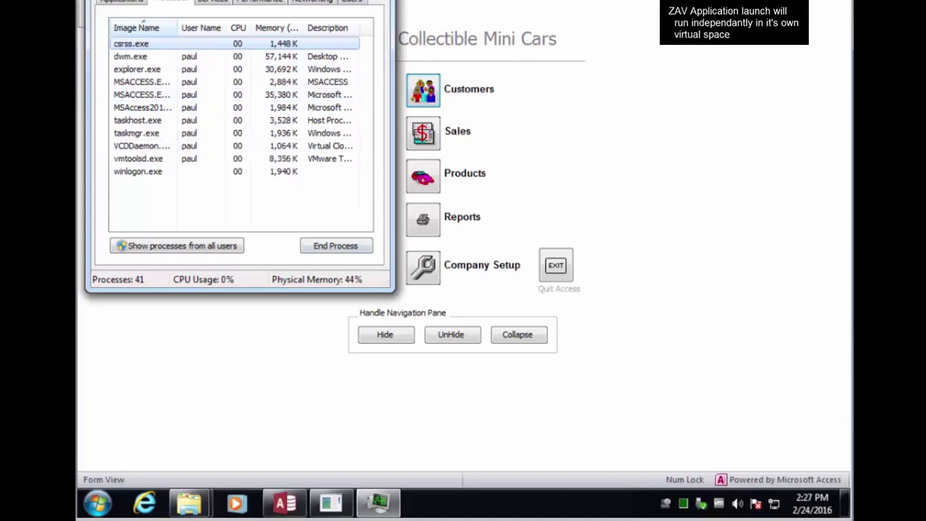
key(alt+F4)
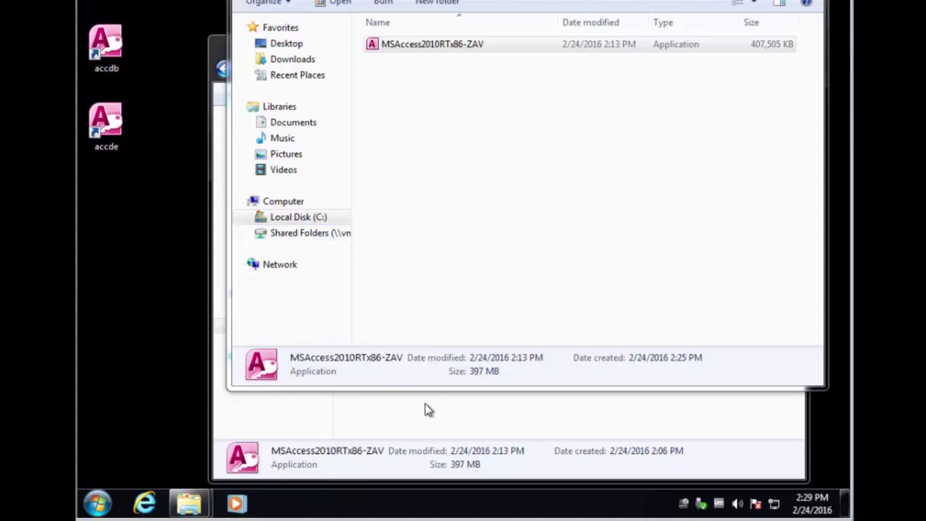
- Open the MSAccess2010RT folder inside ZAV on the Shared Folders (Z:) drive
click(425, 410)
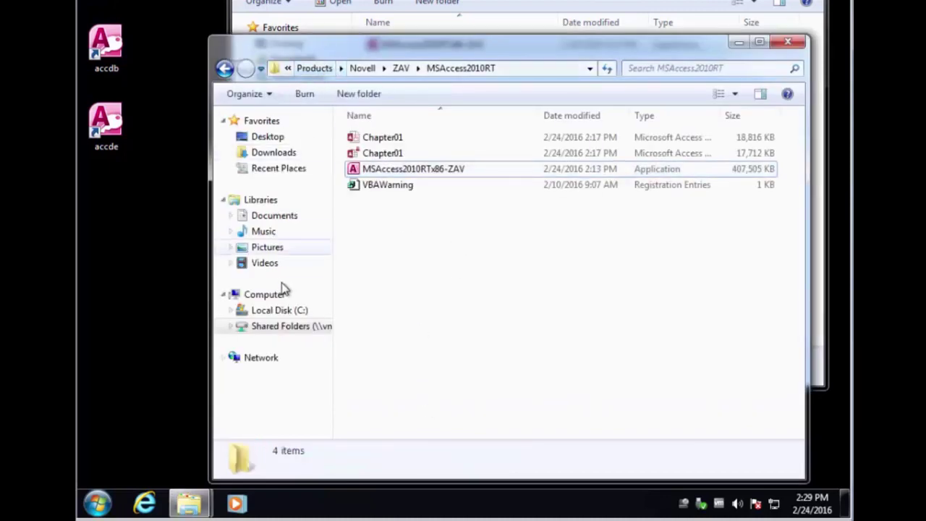
click(268, 326)
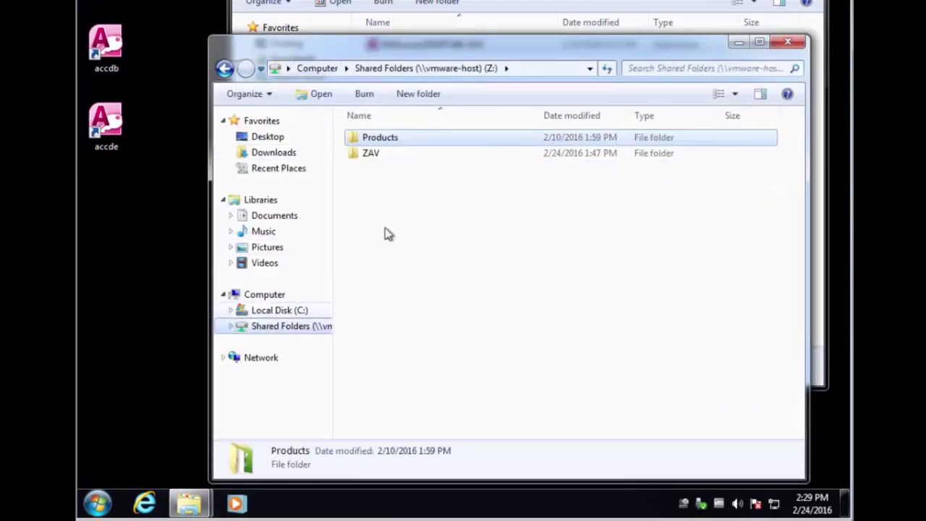
double_click(368, 152)
double_click(386, 144)
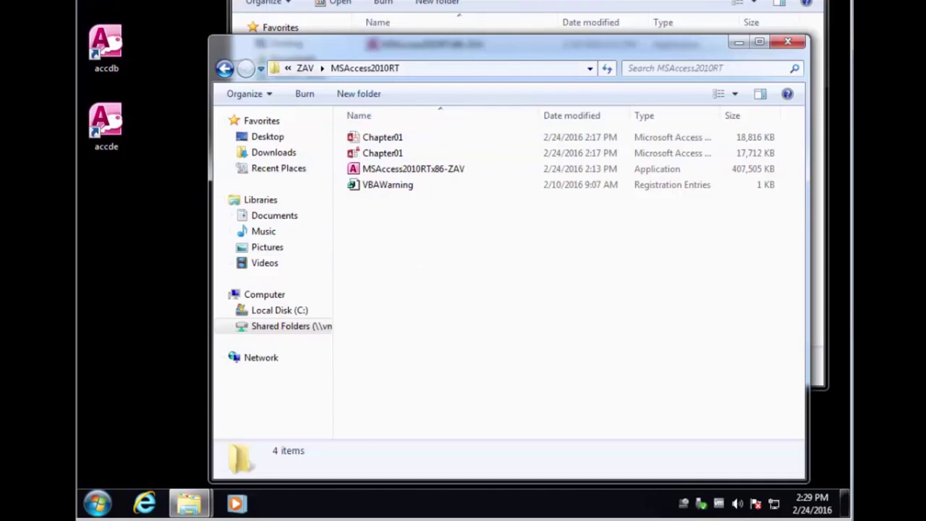
- Create a third desktop shortcut to the local MSAccess2010RTx86-ZAV application and rename it accdbext
click(506, 3)
right_click(445, 47)
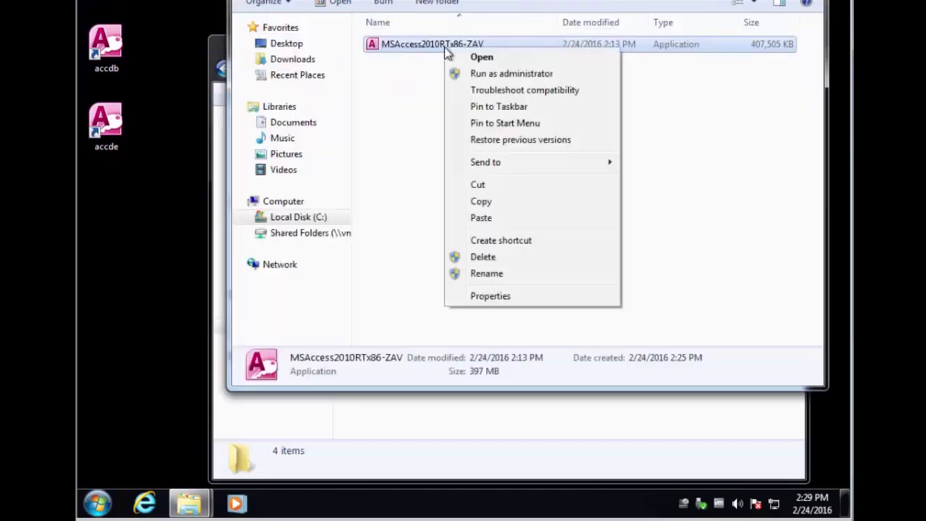
mouse_move(531, 166)
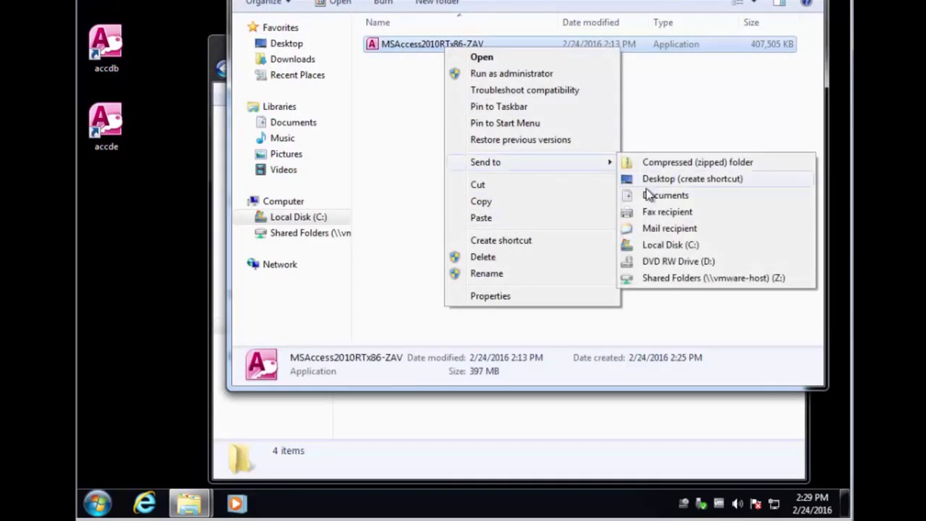
click(673, 181)
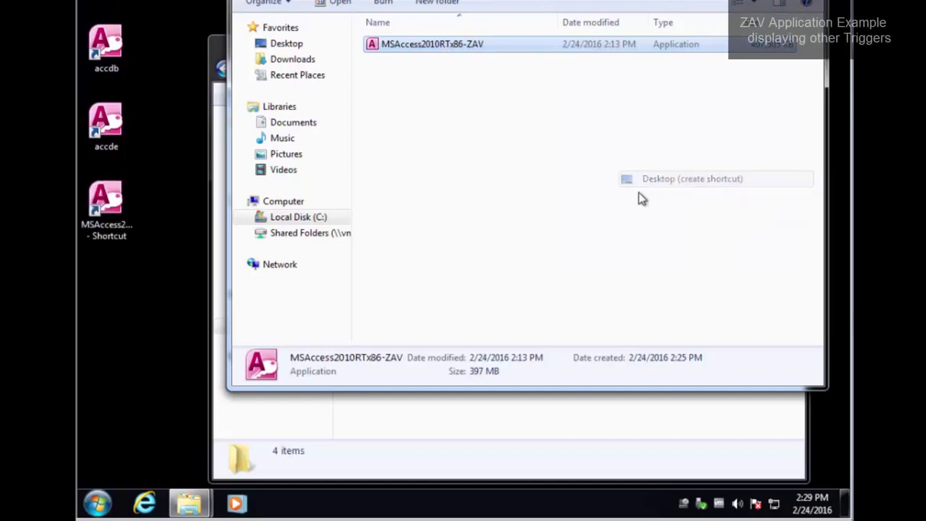
click(110, 217)
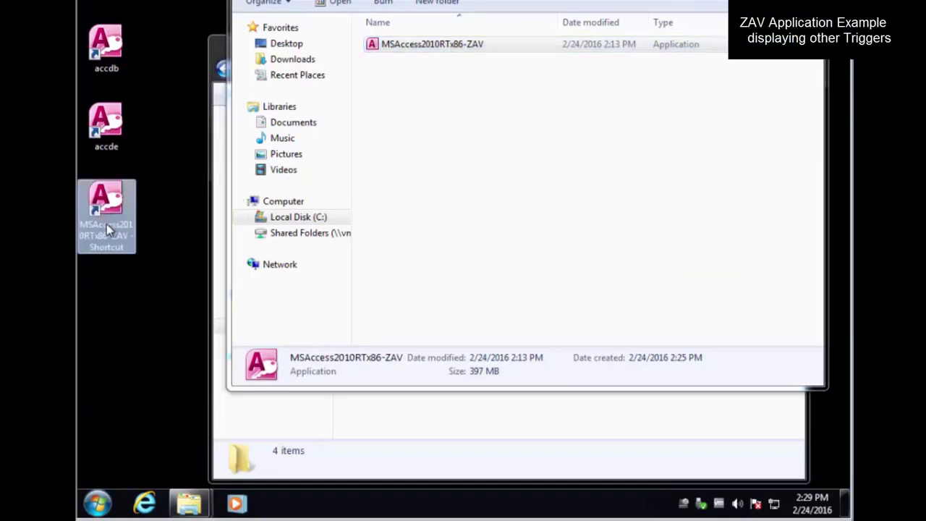
click(106, 229)
key(BackSpace)
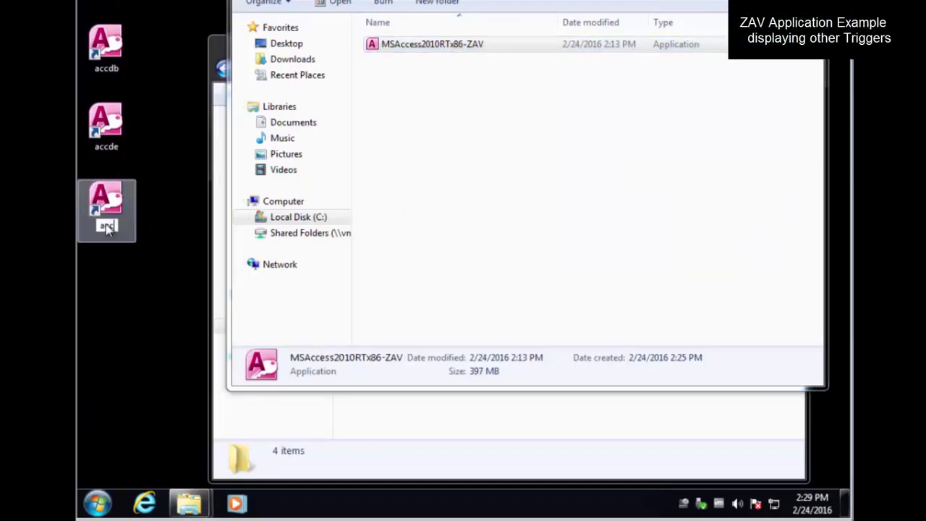
text(accdbext)
key(Return)
- Append the accdbext trigger after the quoted executable path in the accdbext shortcut's target and save the properties
right_click(110, 209)
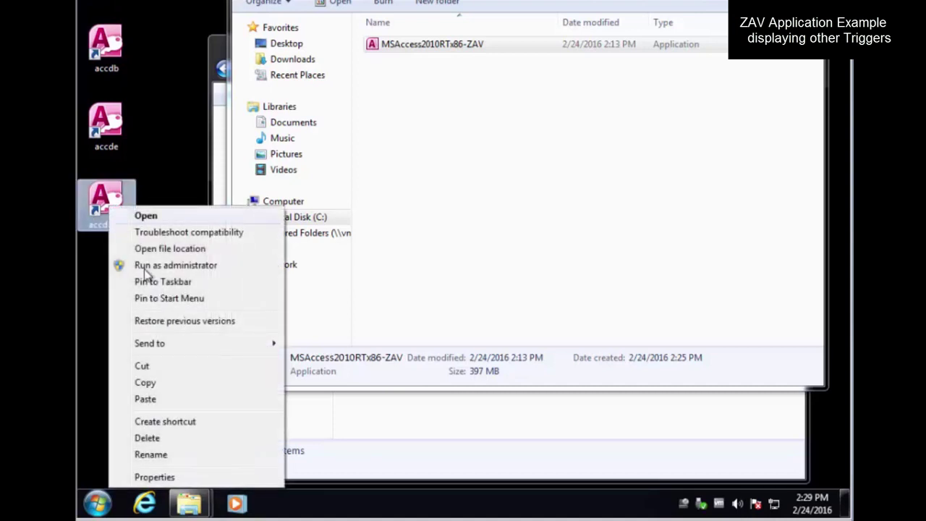
click(154, 476)
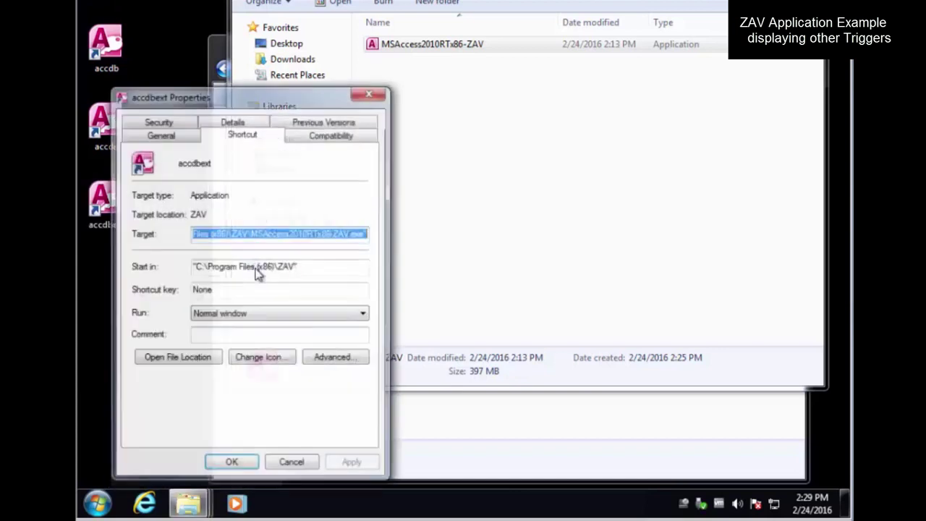
click(370, 237)
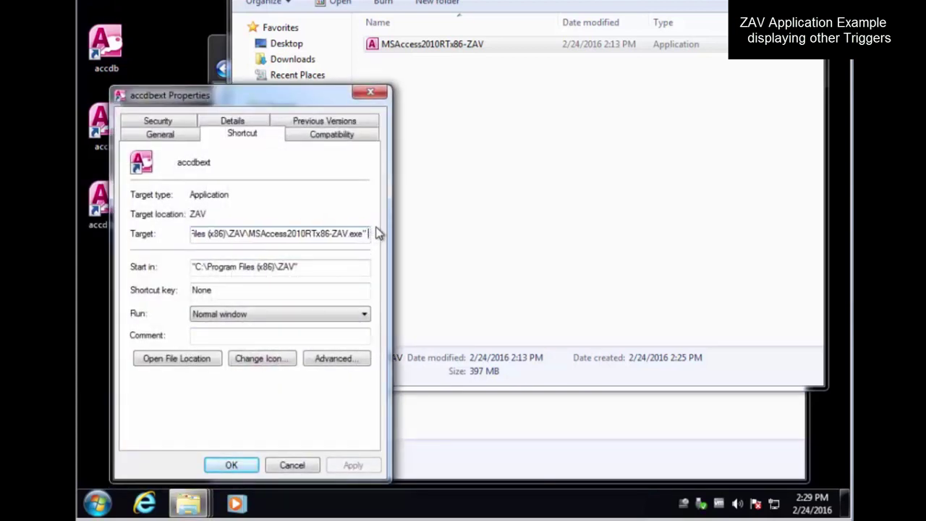
text(accdbext)
click(231, 465)
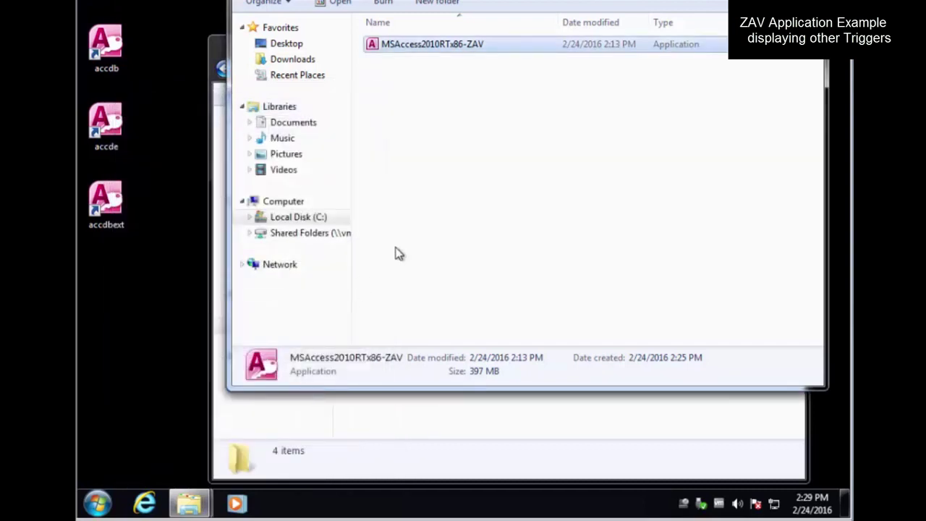
- Create a fourth desktop shortcut to the local MSAccess2010RTx86-ZAV application and rename it accdeext
right_click(419, 47)
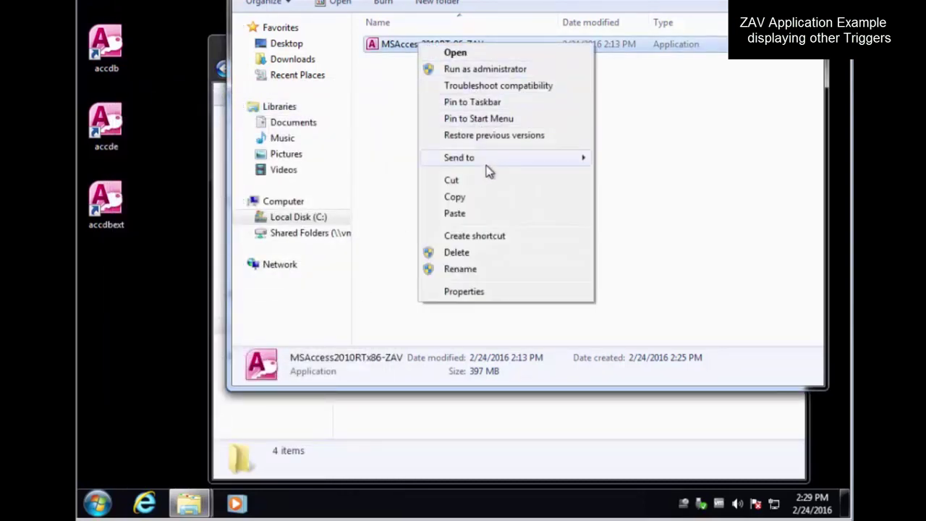
mouse_move(487, 160)
click(665, 179)
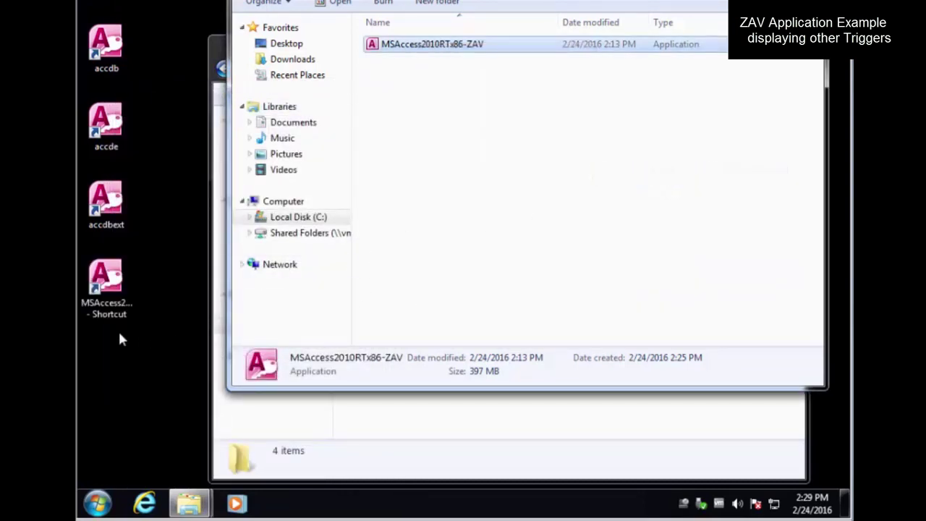
click(113, 306)
click(114, 306)
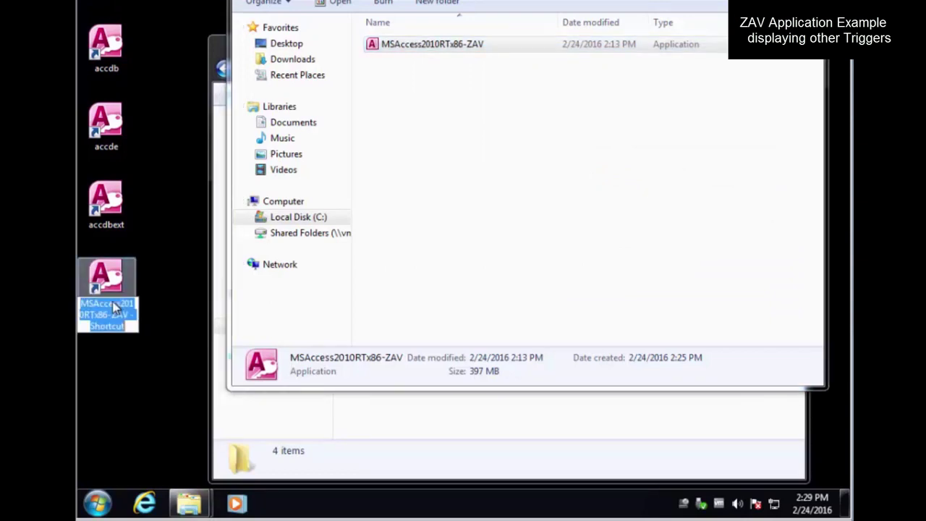
text(acc)
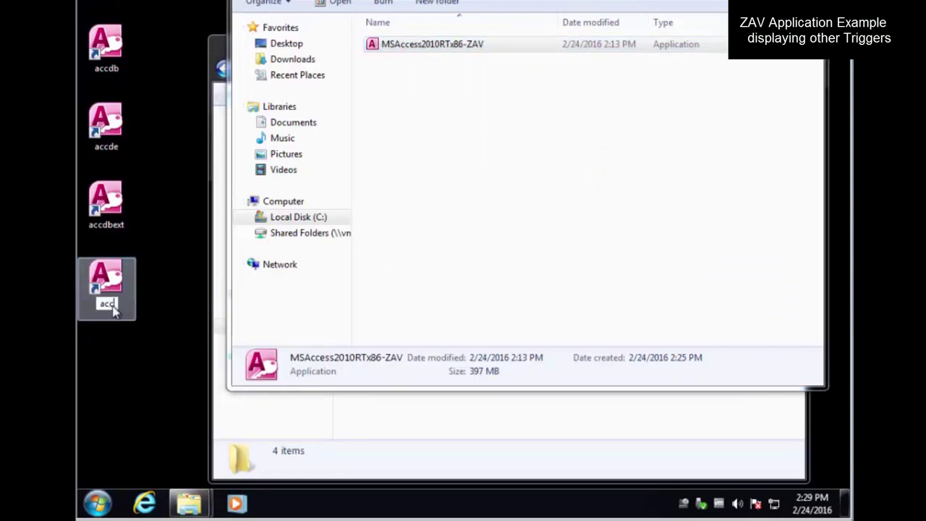
text(deext)
key(Return)
- Append the accdeext trigger after the quoted executable path in the accdeext shortcut's target and save the properties
right_click(118, 289)
click(180, 267)
click(375, 236)
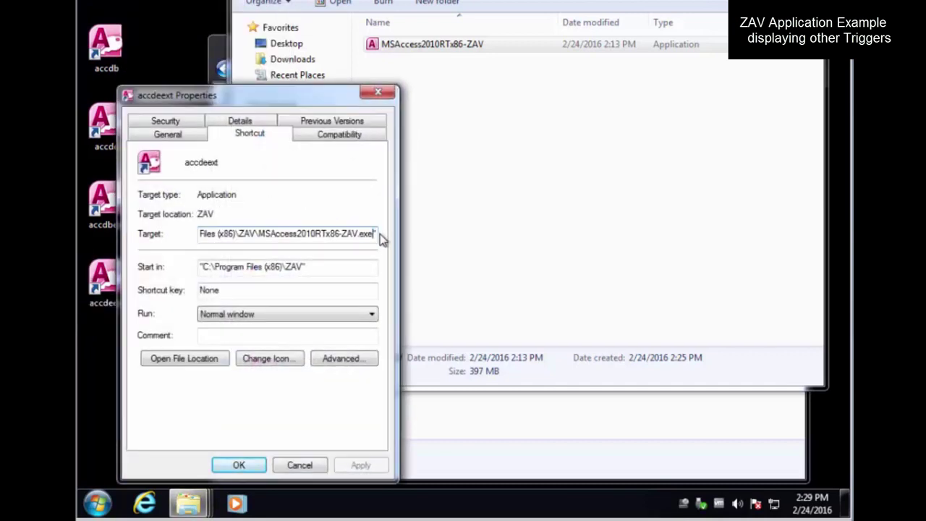
text(acc)
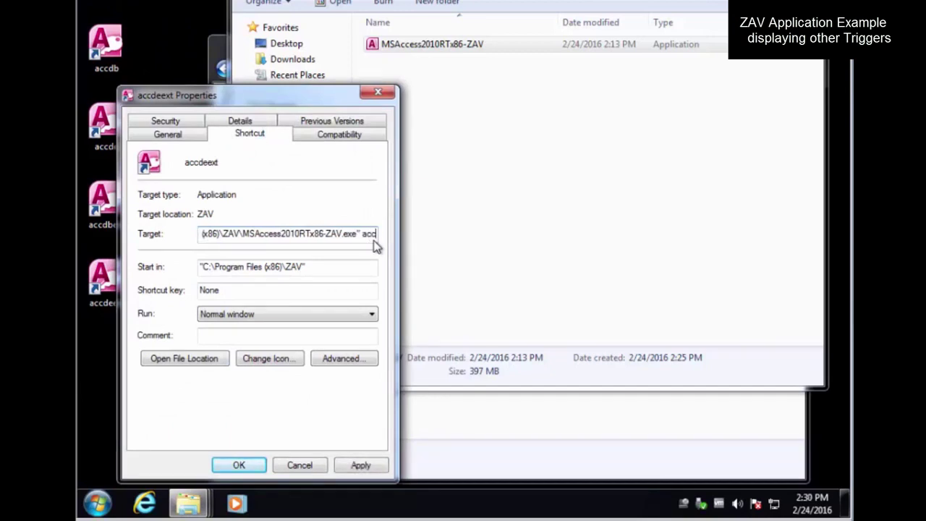
text(deext)
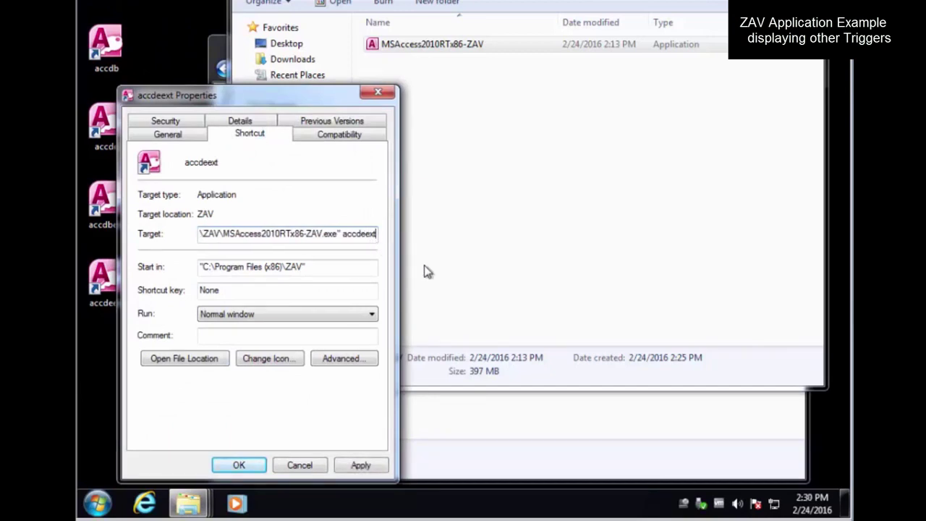
click(249, 464)
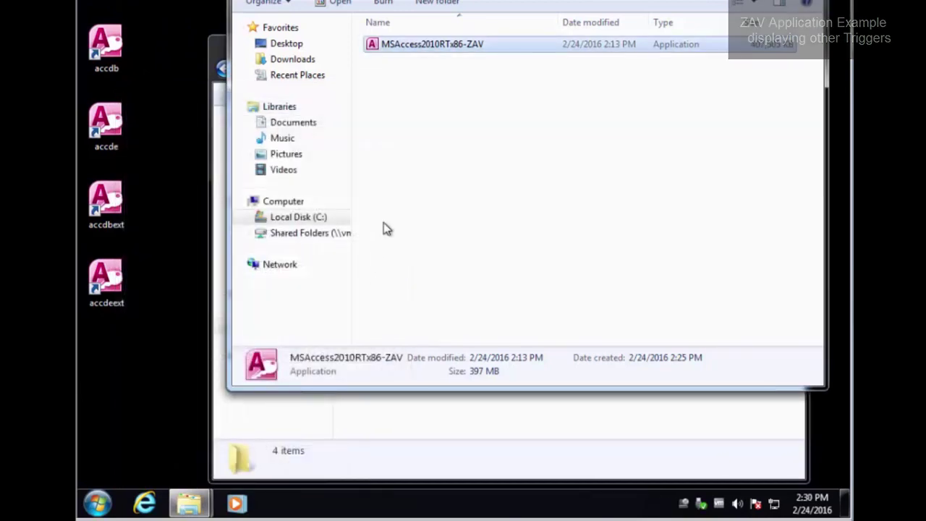
- Test the accdbext, accdeext and accde desktop shortcuts by launching them and closing the Collectible Mini Cars database each time
double_click(106, 202)
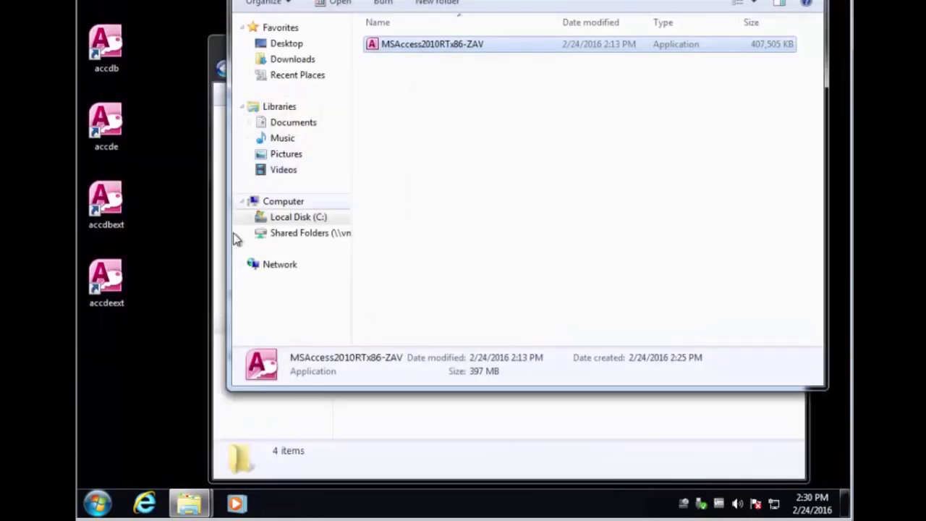
click(107, 278)
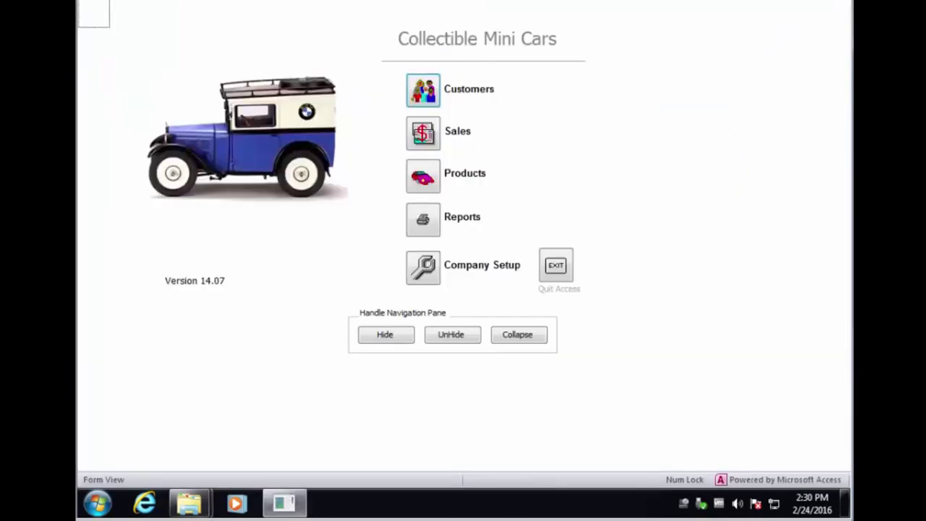
click(833, 2)
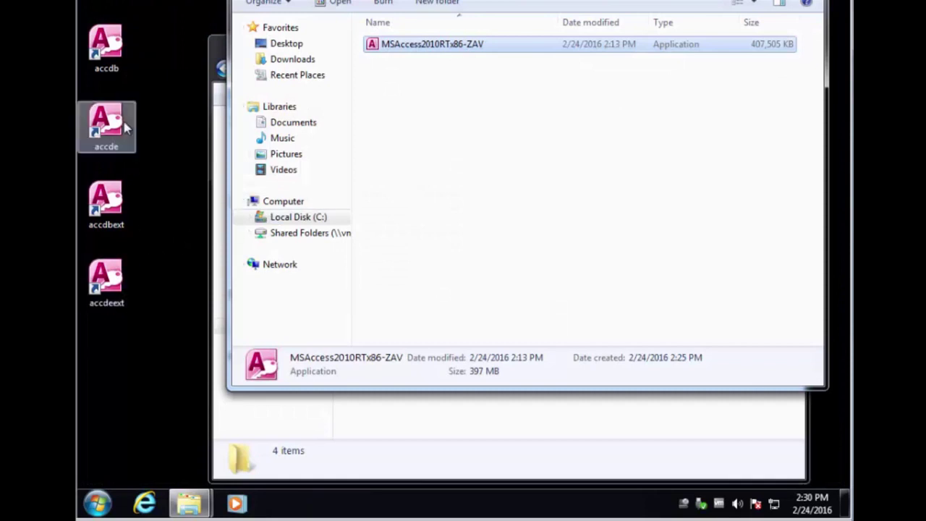
double_click(108, 289)
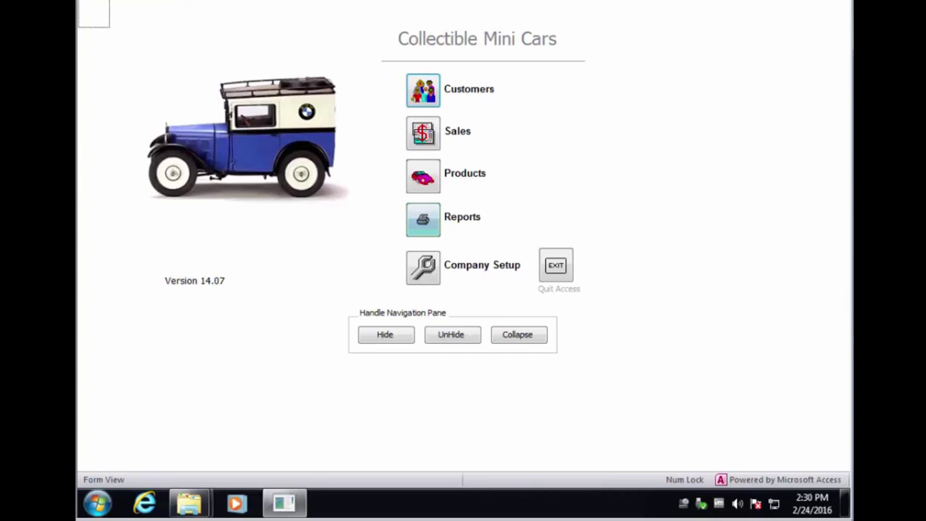
click(835, 2)
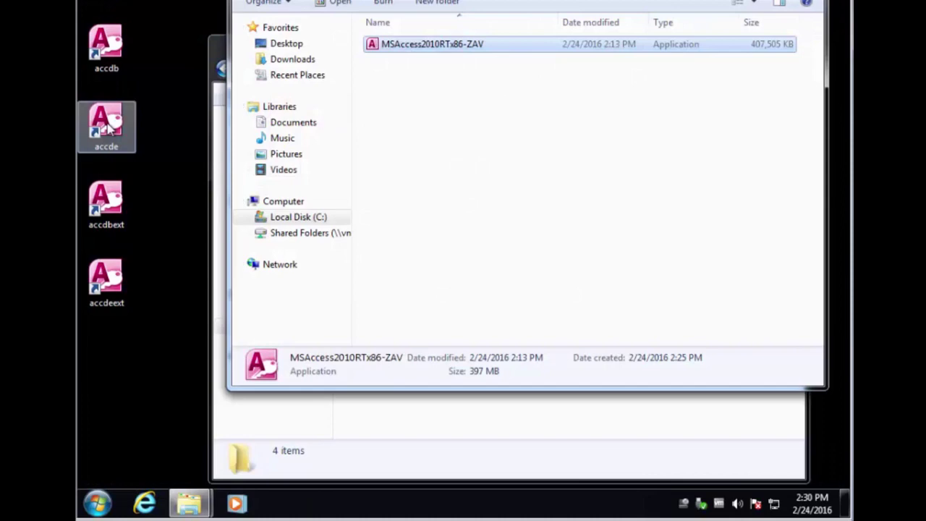
double_click(109, 127)
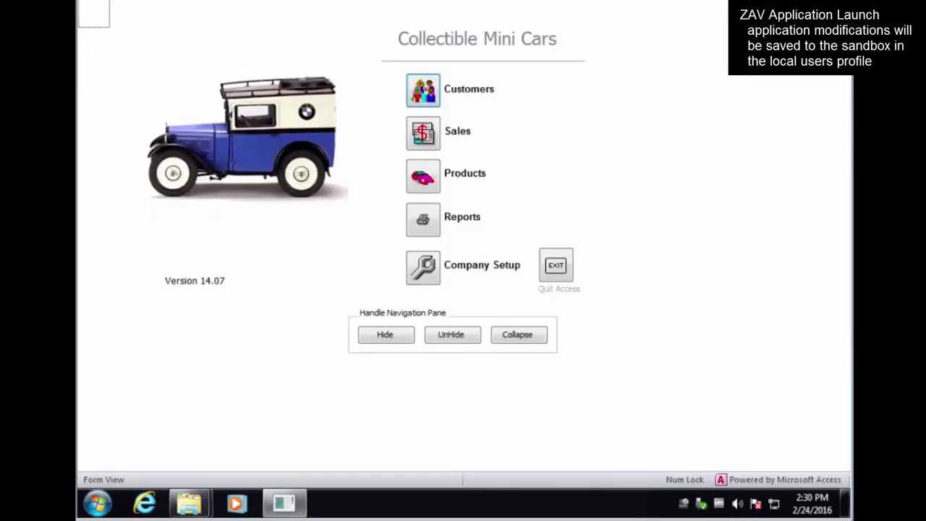
click(834, 2)
- Browse to AppData\Local\Novell\Sandbox\Microsoft Office 2010 in the local user's profile on the C: drive to inspect the application sandbox
click(340, 476)
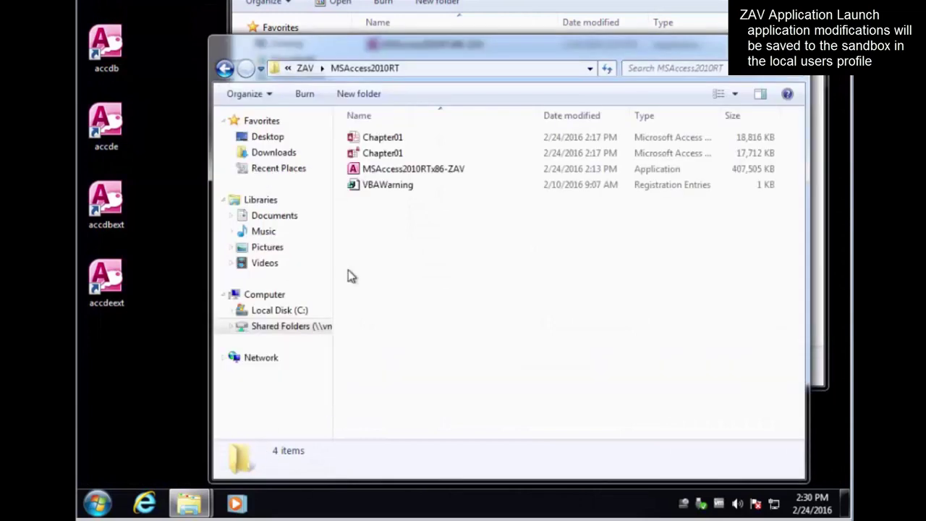
click(273, 310)
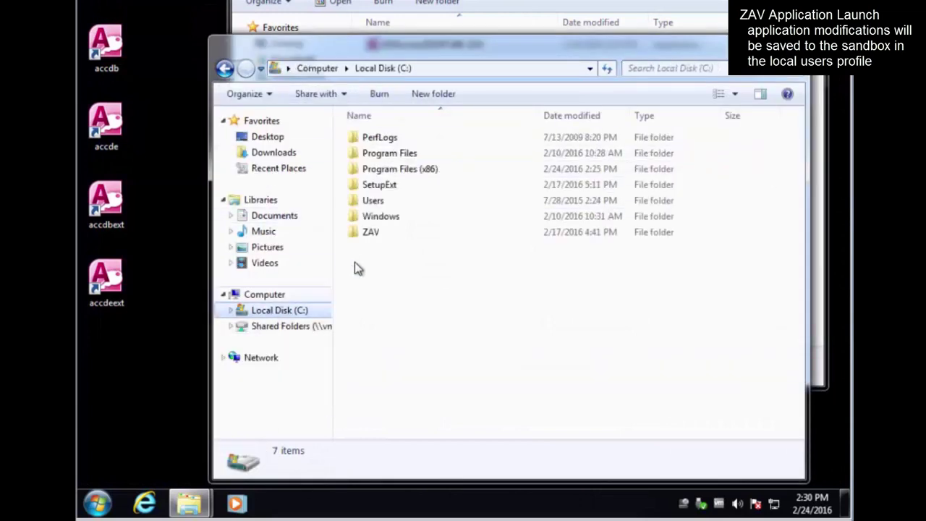
double_click(369, 200)
double_click(370, 138)
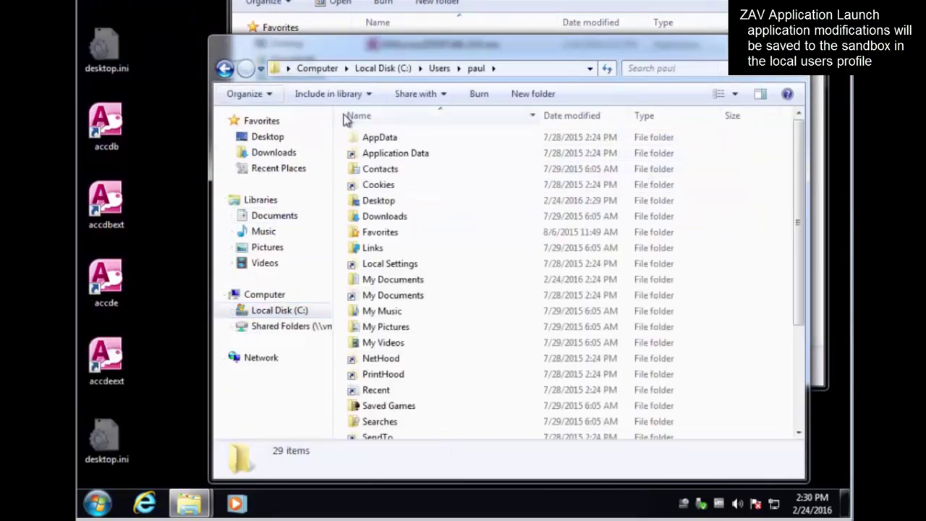
double_click(382, 139)
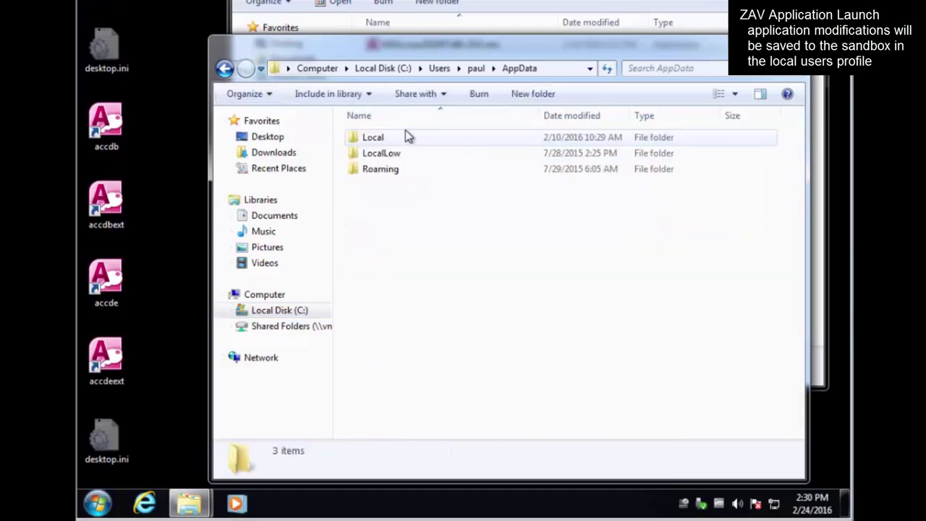
double_click(401, 139)
click(387, 208)
double_click(388, 208)
double_click(383, 142)
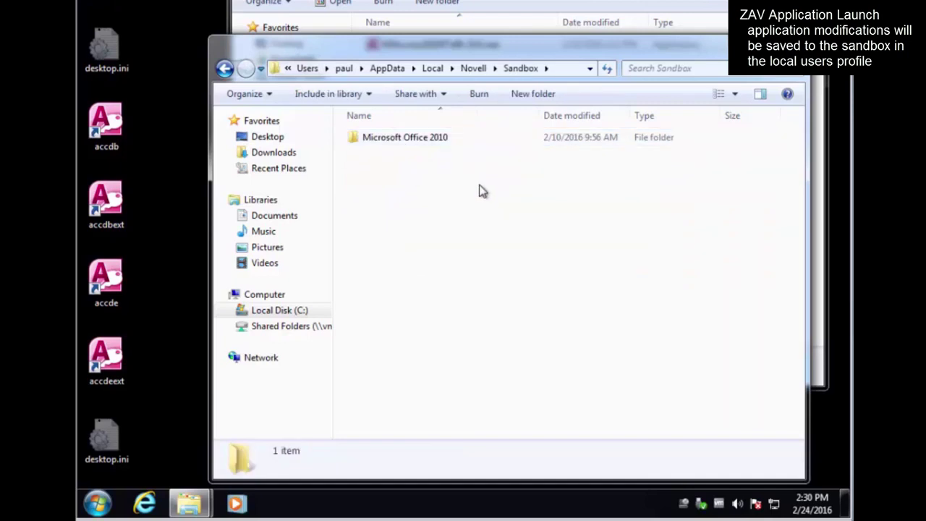
double_click(389, 141)
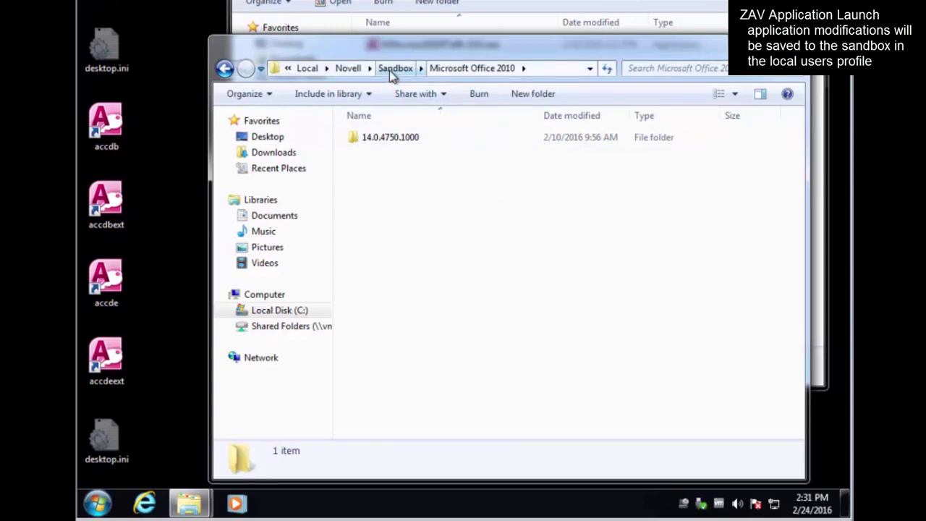
- Delete the Sandbox folder from the Novell folder in the local user's AppData\Local directory
click(348, 68)
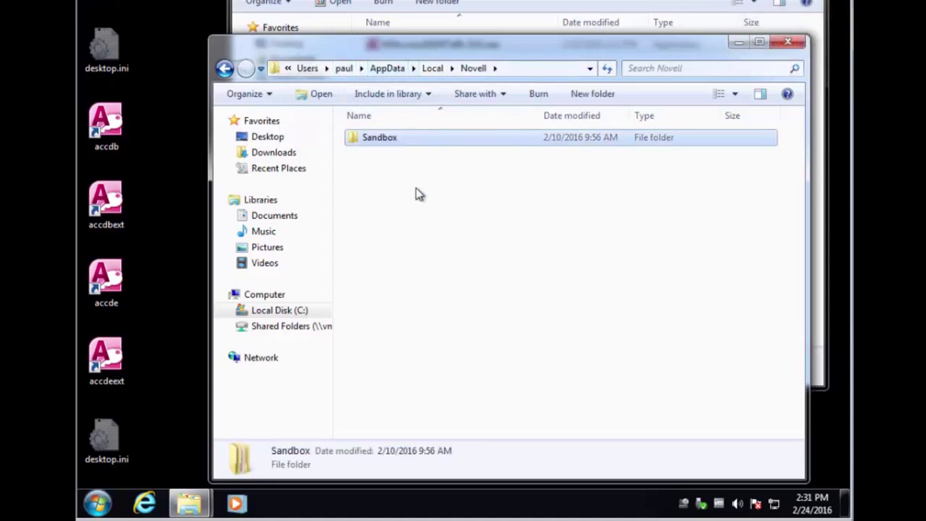
right_click(374, 139)
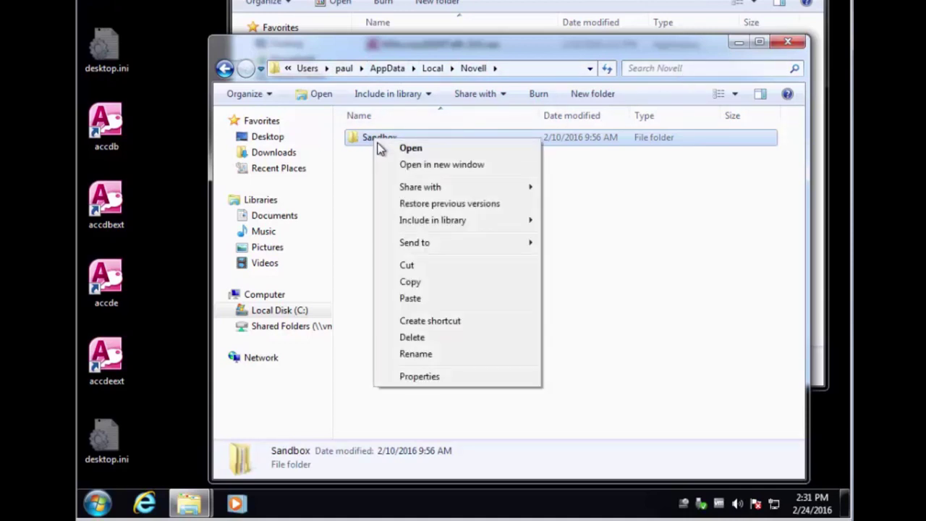
click(438, 339)
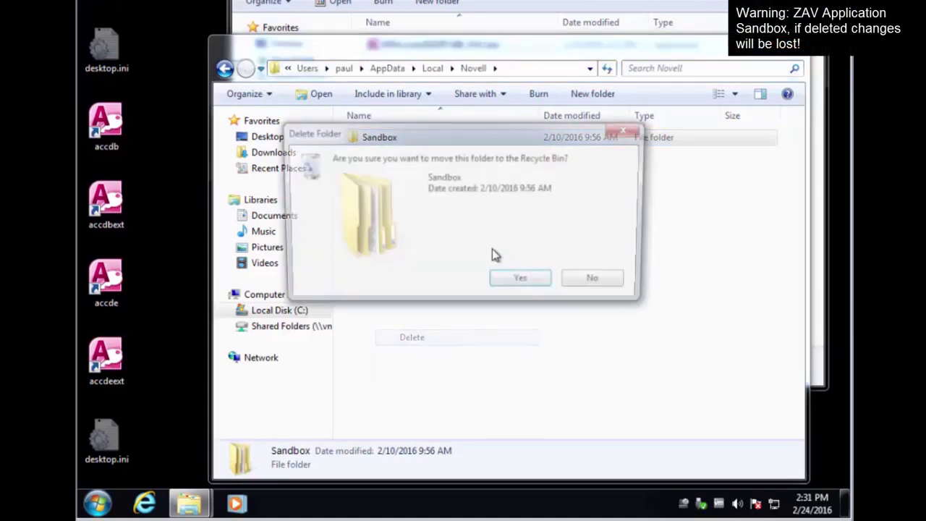
click(523, 283)
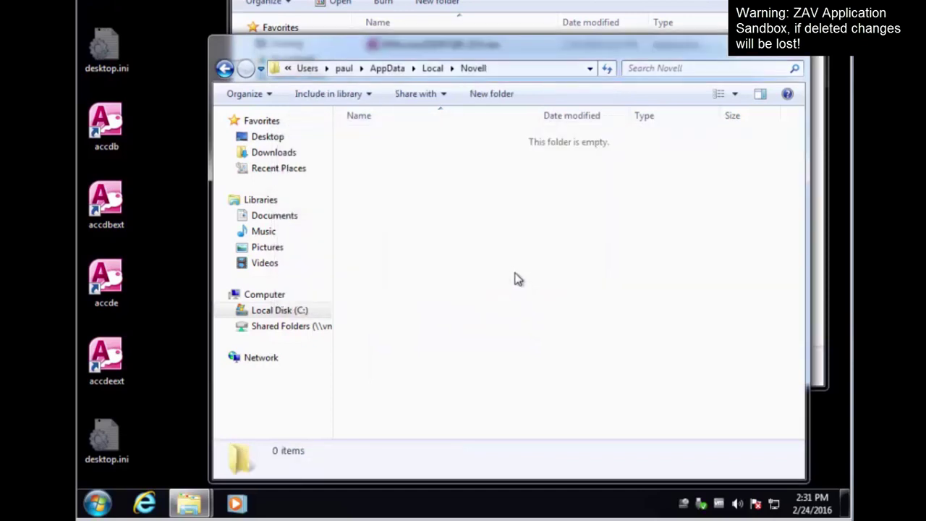
- Delete the Novell folder from the local user's AppData\Local directory
click(433, 68)
right_click(381, 203)
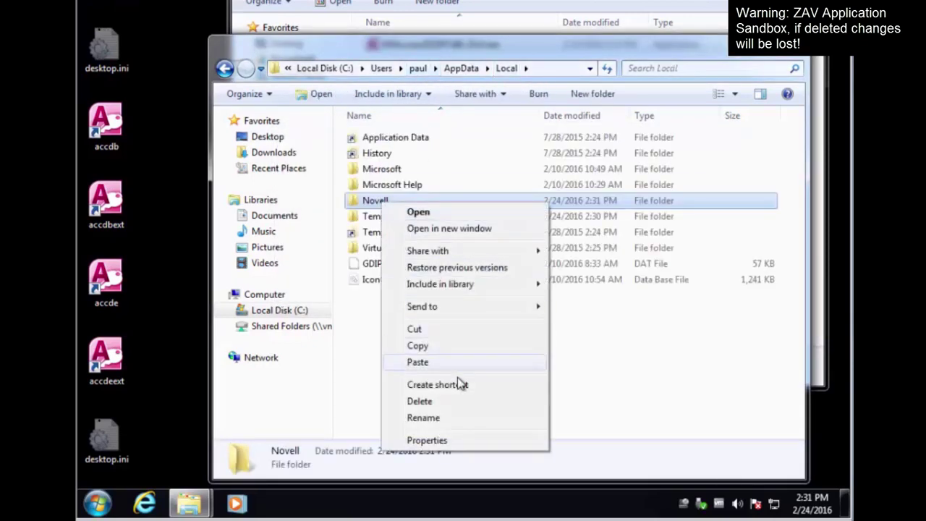
click(450, 404)
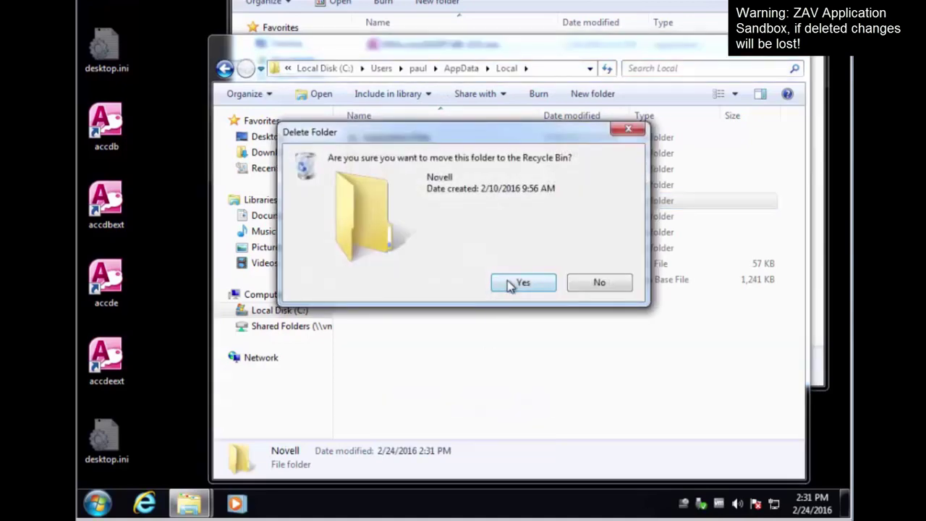
click(514, 285)
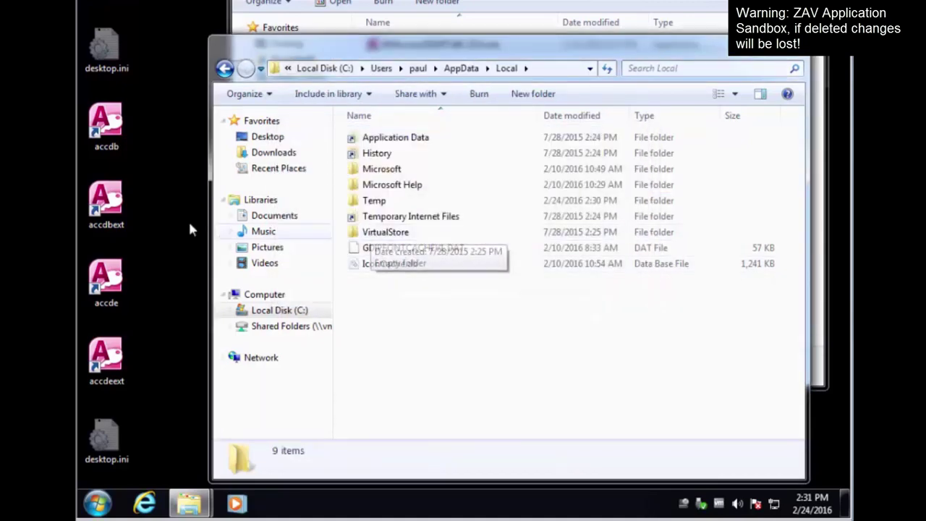
- Launch the accdb shortcut again and check the Novell\Sandbox\Microsoft Office 2010 folder under AppData\Local
click(106, 126)
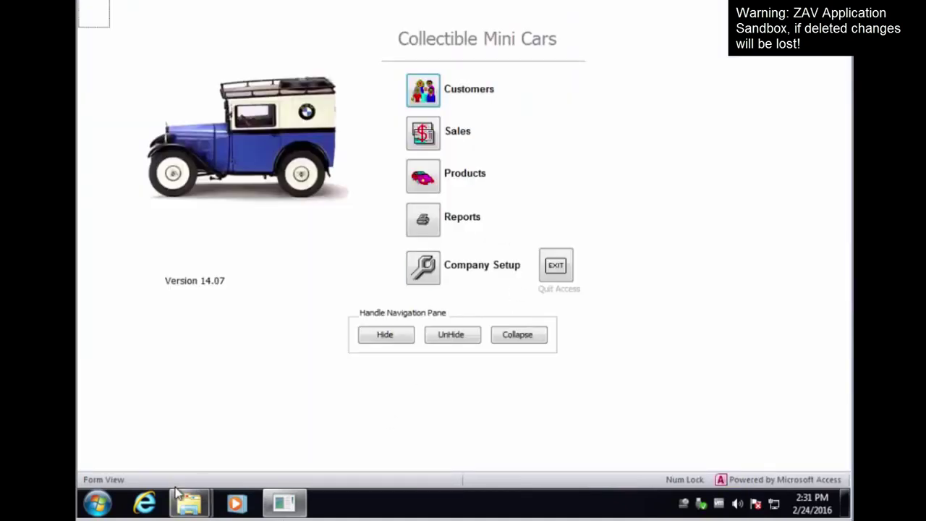
click(176, 489)
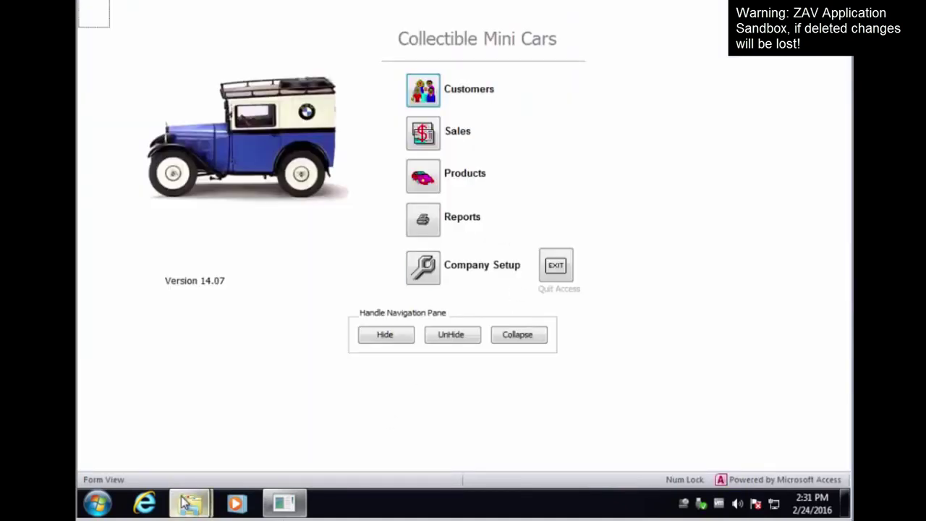
click(394, 203)
double_click(395, 202)
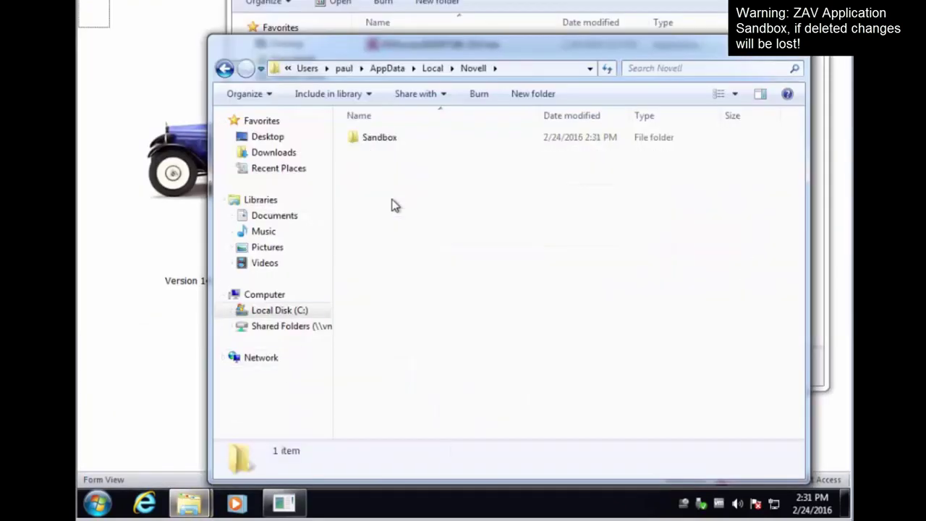
double_click(387, 142)
double_click(417, 139)
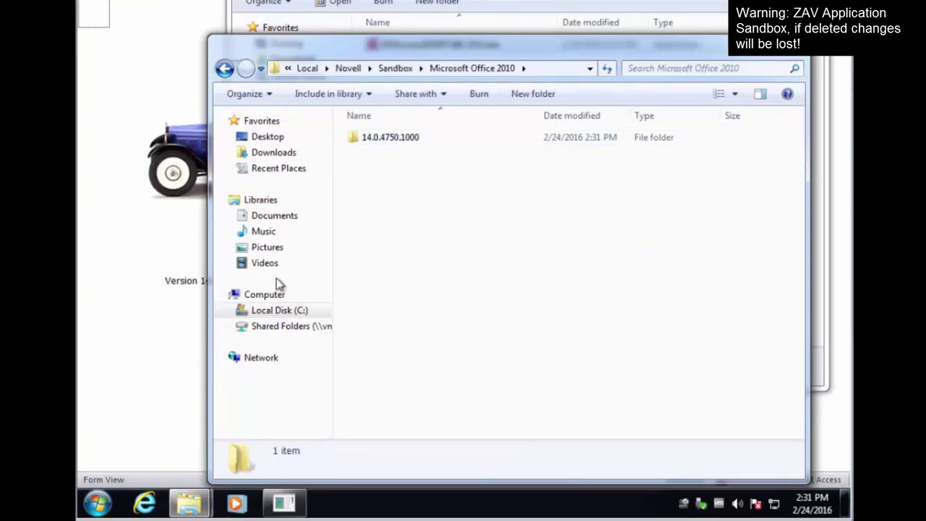
click(144, 357)
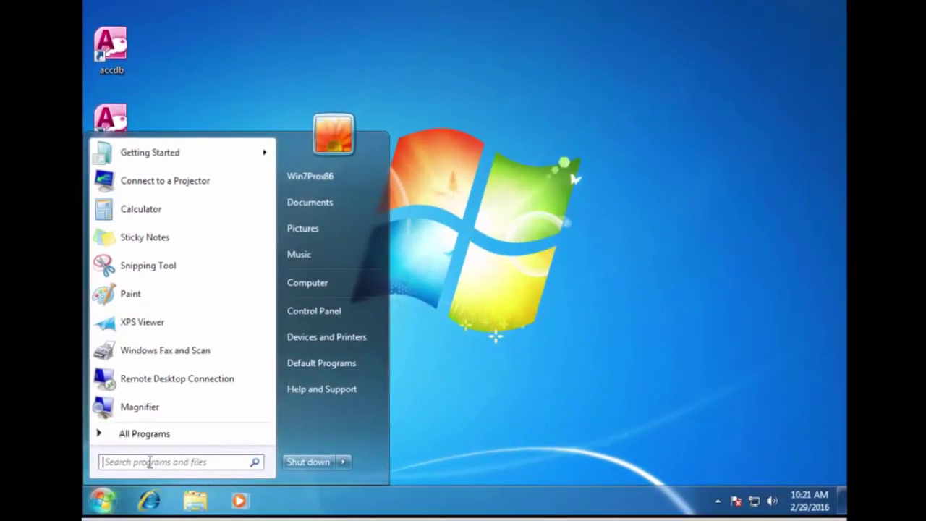
- Switch to Novell ZENworks Application Virtualization 11.0, allow it to make changes, and dismiss its startup wizard
click(159, 436)
click(175, 318)
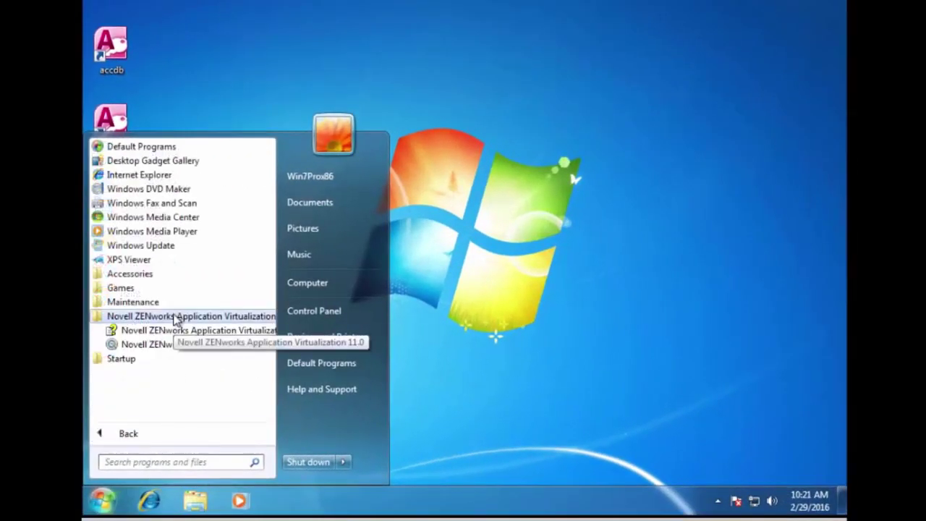
click(174, 347)
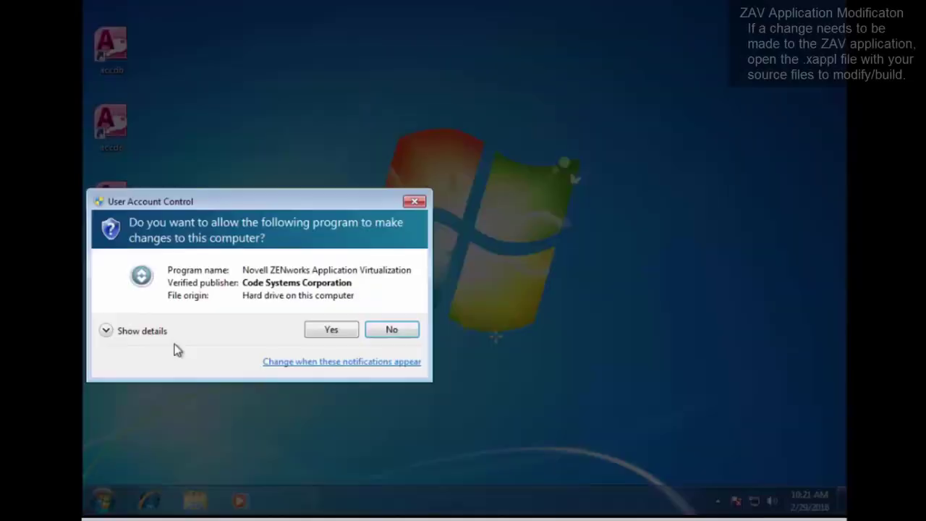
click(331, 330)
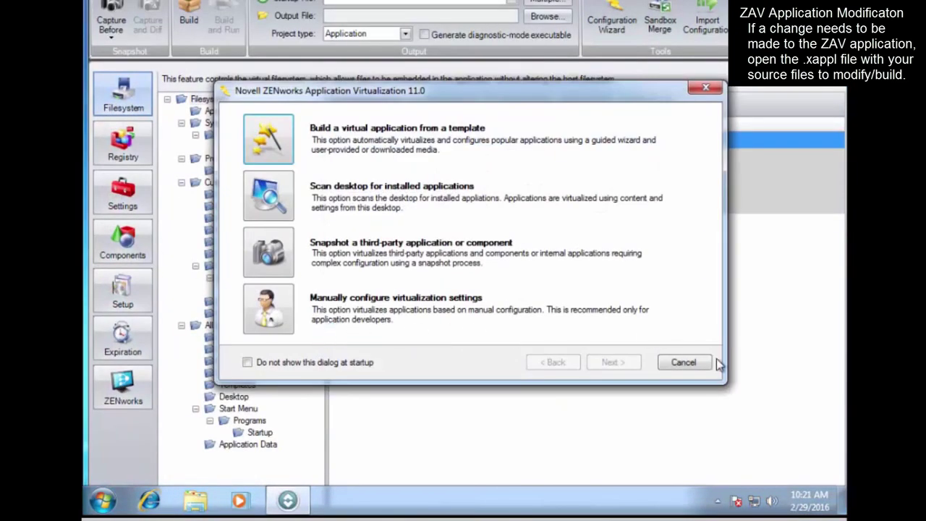
click(684, 363)
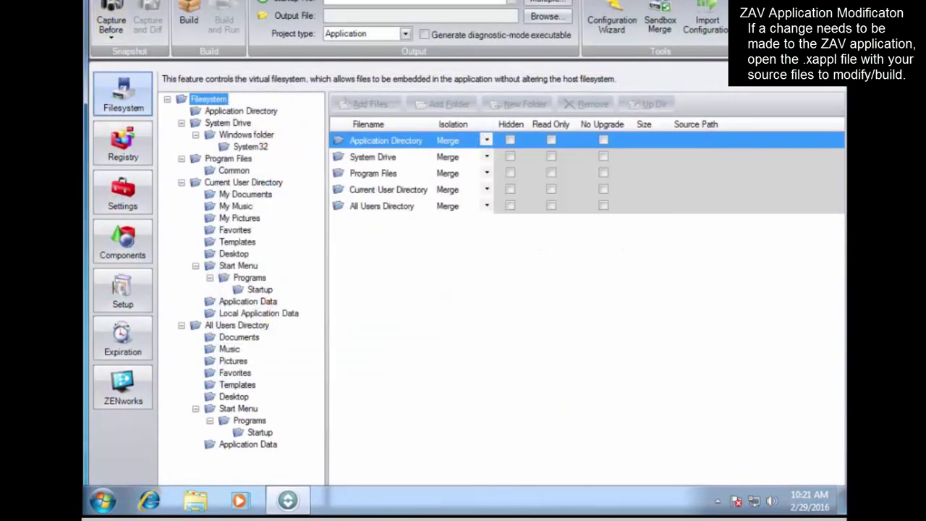
- Open the Snapshot configuration file from the ZAV application's source folder
key(alt+f)
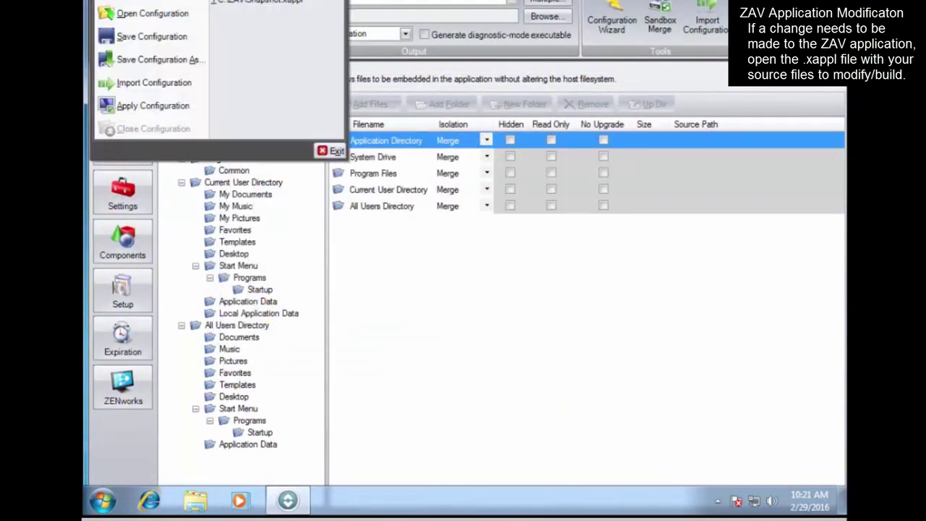
click(145, 14)
double_click(248, 112)
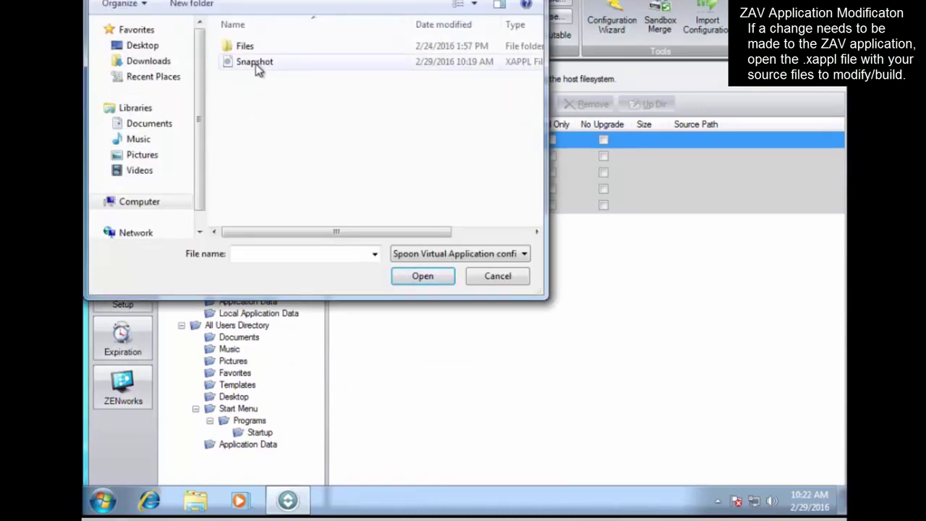
click(254, 63)
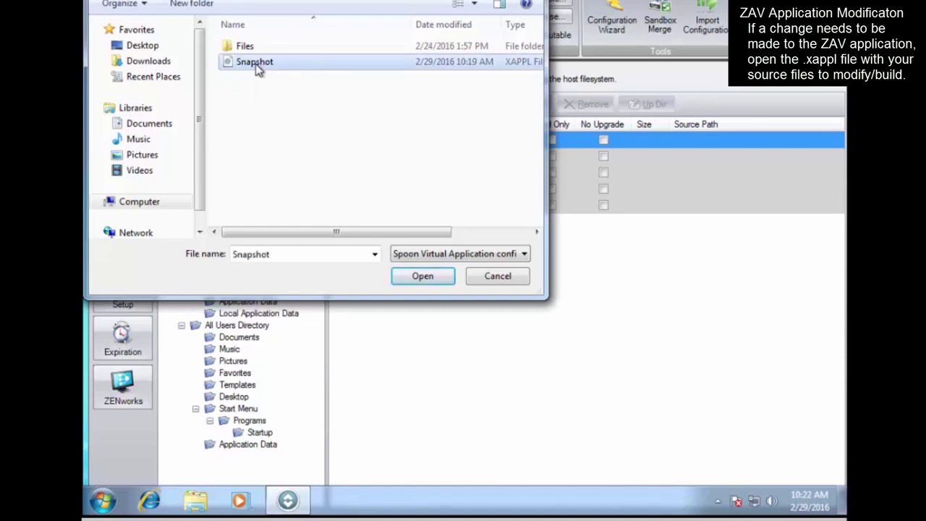
double_click(255, 63)
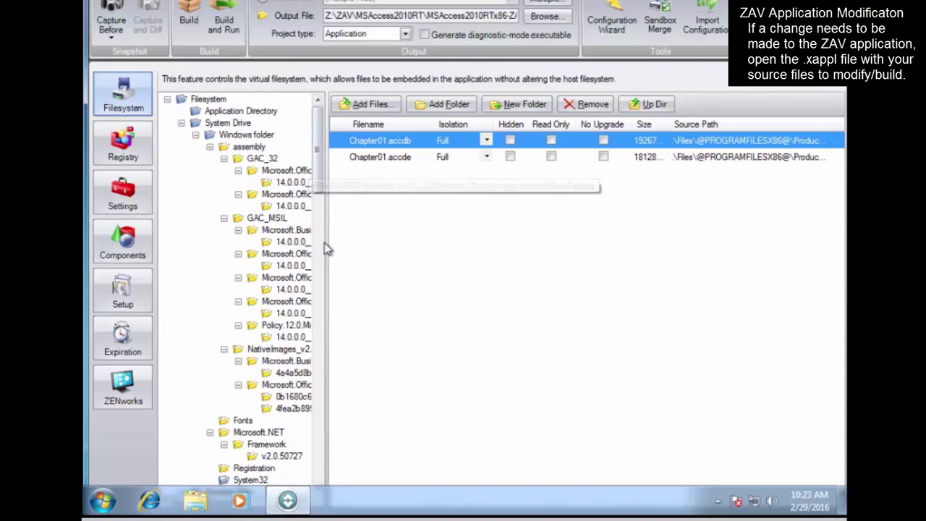
- Remove Chapter01.accdb and Chapter01.accde from the Production folder under Program Files in the virtual filesystem
click(195, 136)
click(196, 159)
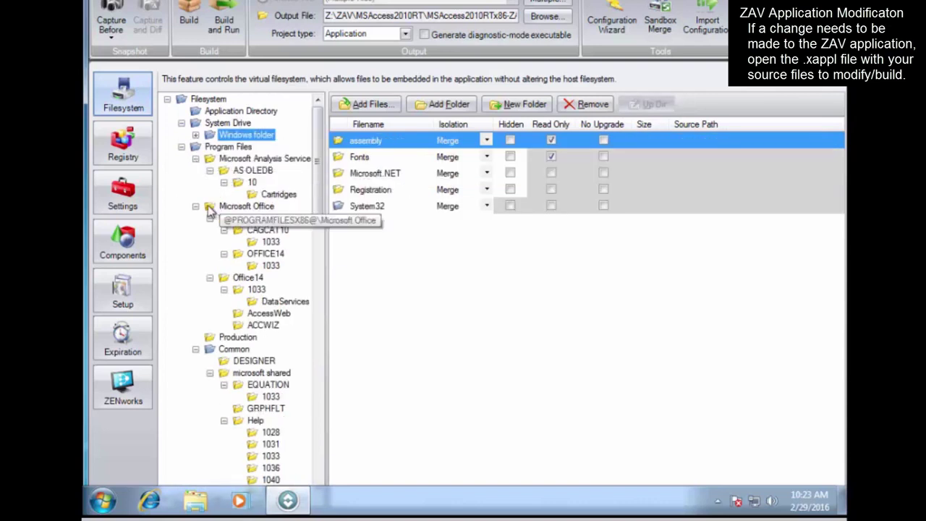
click(195, 171)
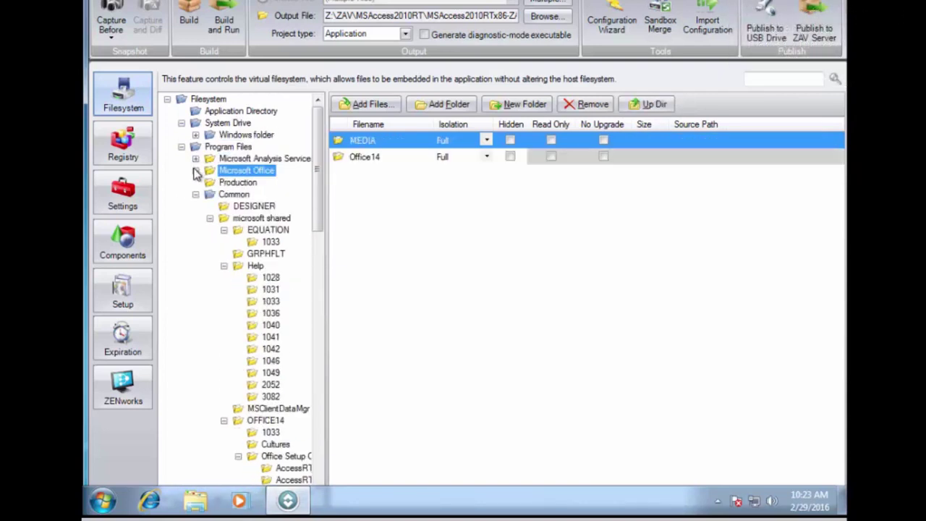
click(233, 182)
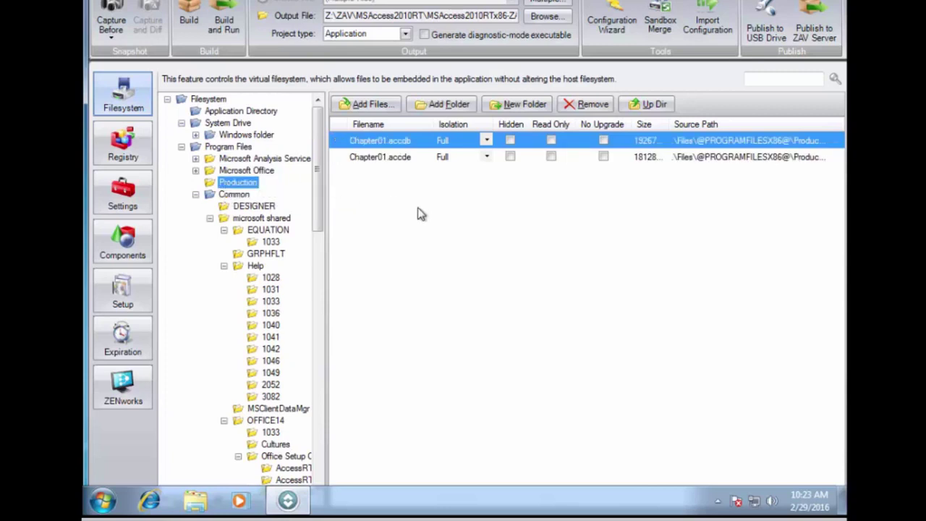
shift+click(375, 159)
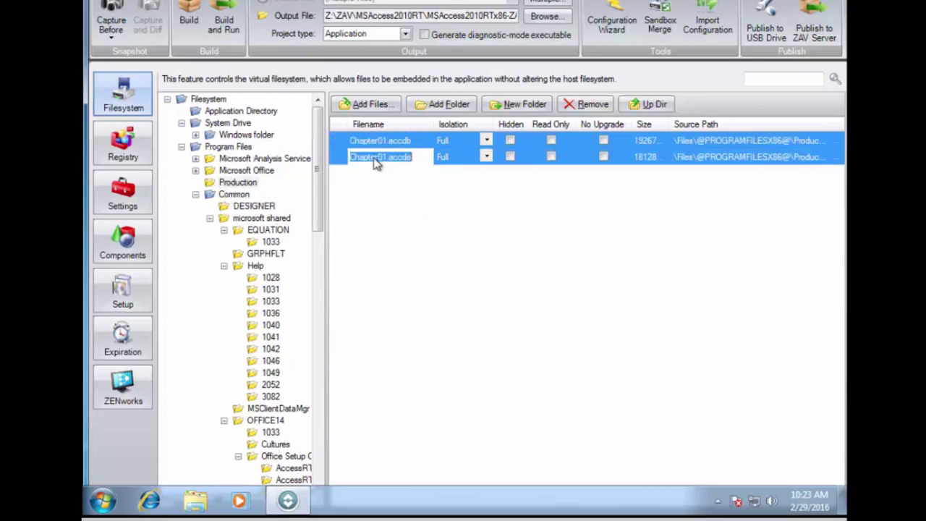
click(587, 106)
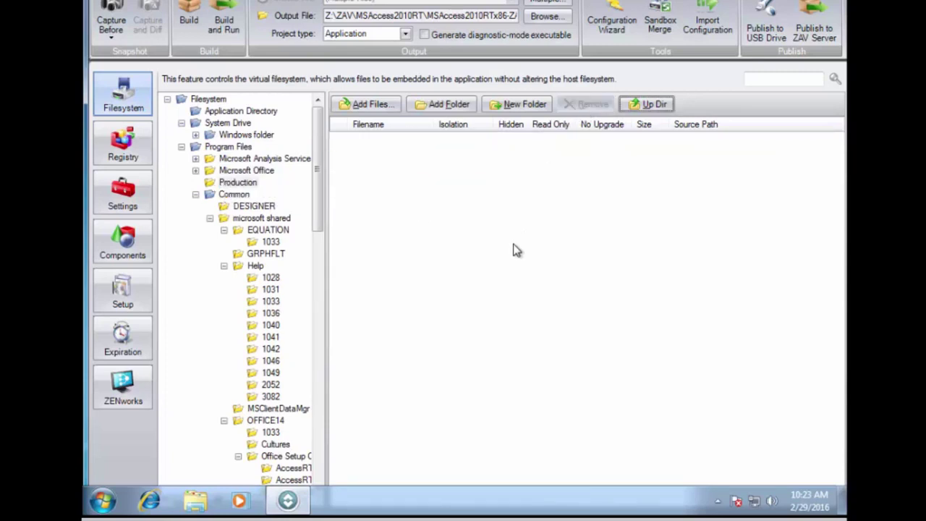
click(194, 195)
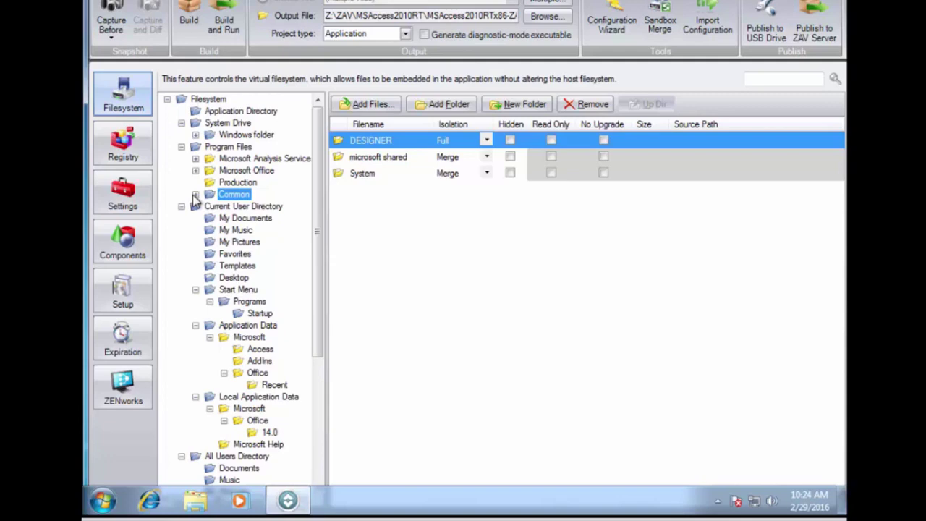
- Set the accdeext startup file to Auto Start and clear the accdb, accde and accdbext trigger entries from the startup files
click(539, 3)
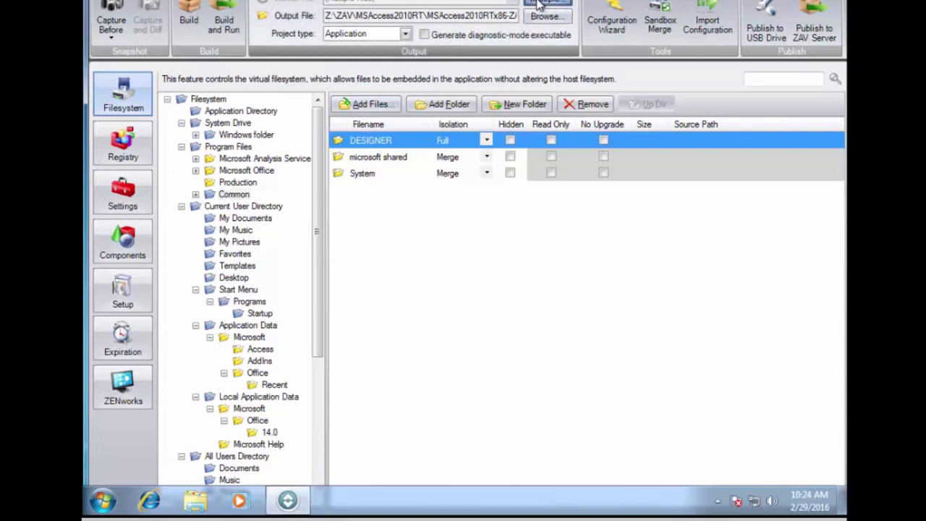
click(663, 226)
click(664, 226)
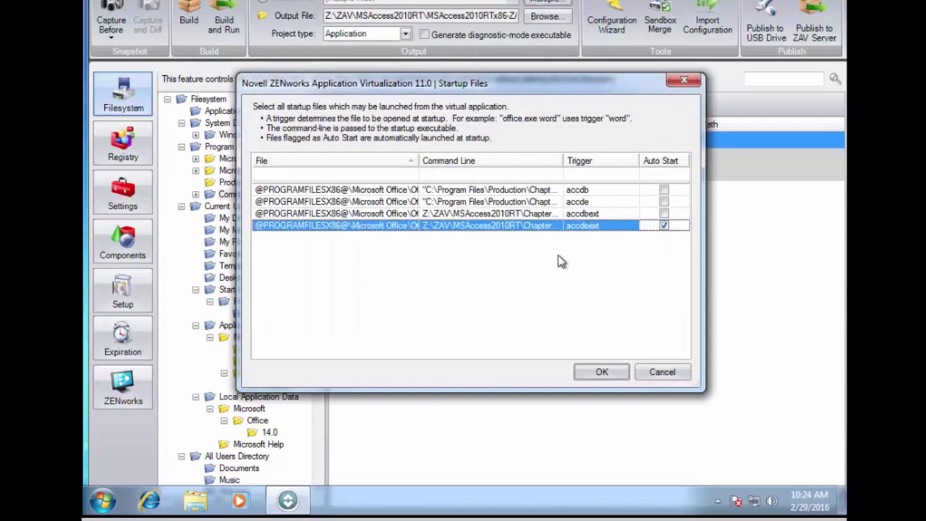
click(310, 214)
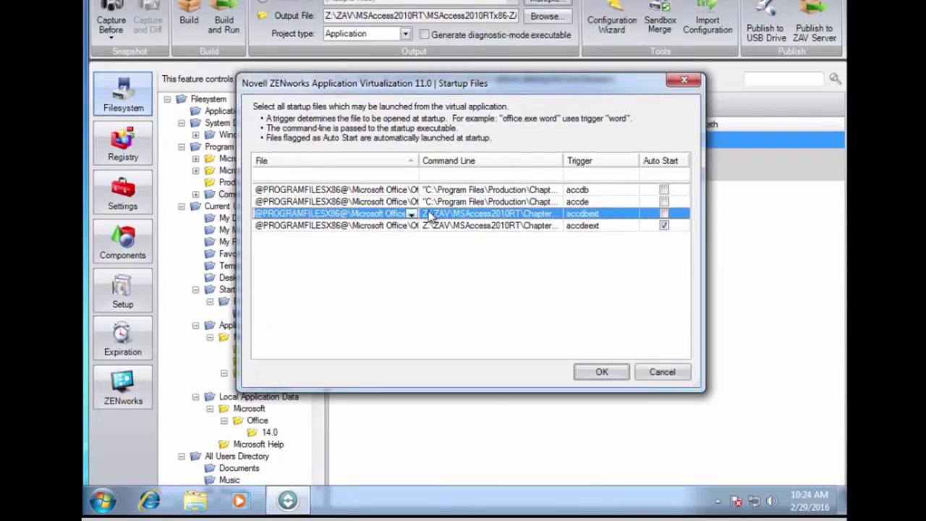
key(Delete)
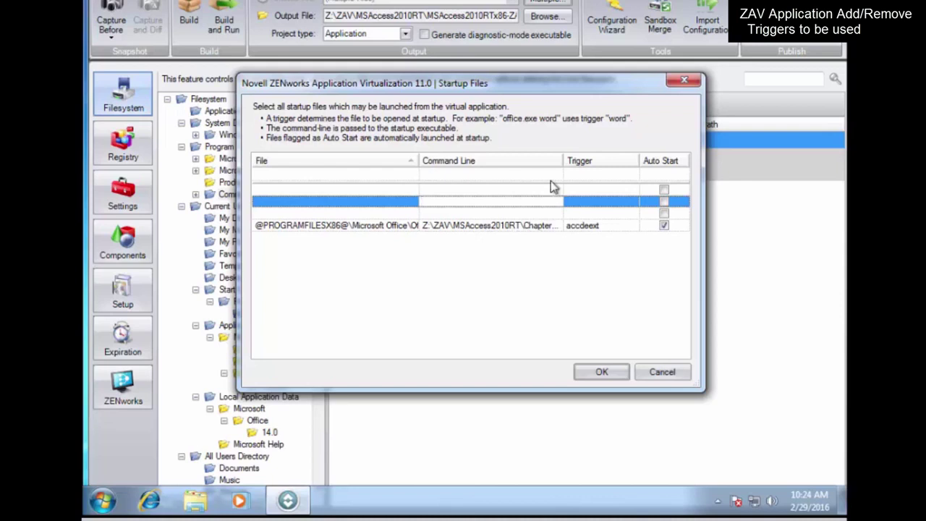
drag(563, 160, 586, 158)
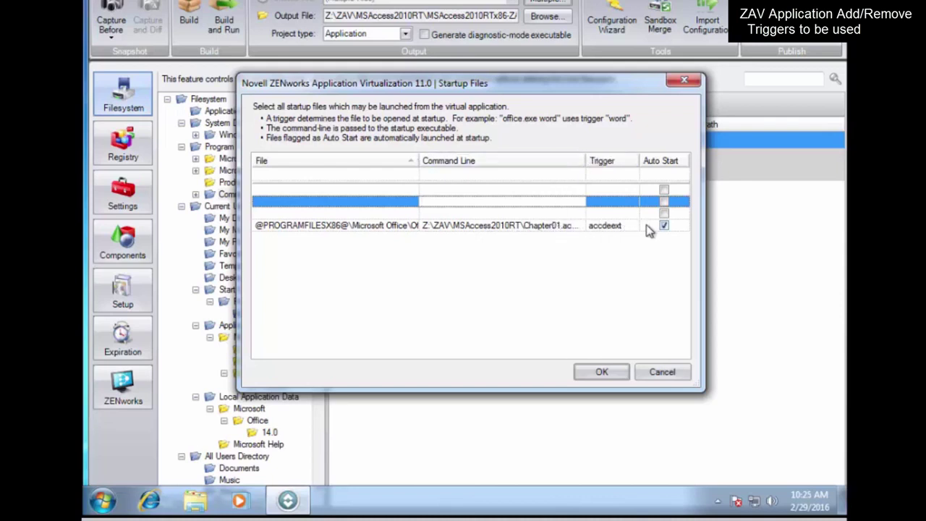
click(597, 371)
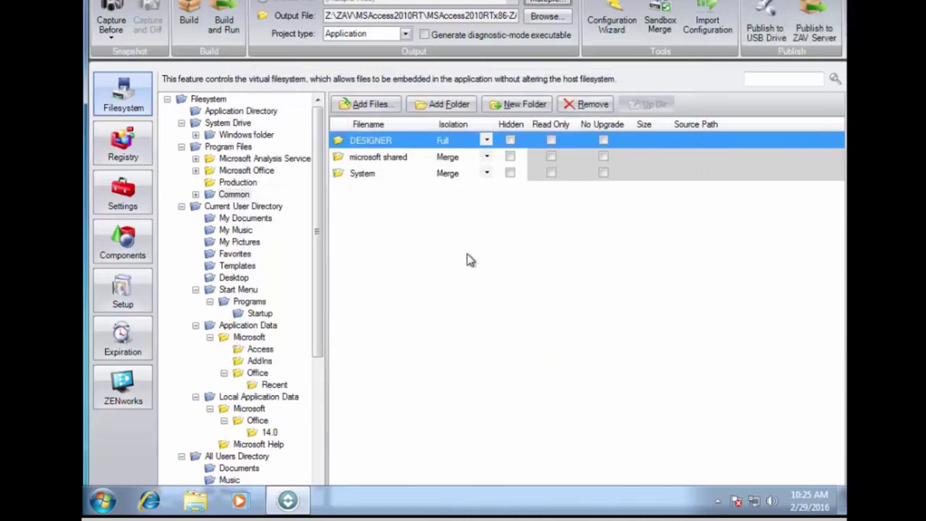
- Build the modified virtual application and save its configuration
click(188, 22)
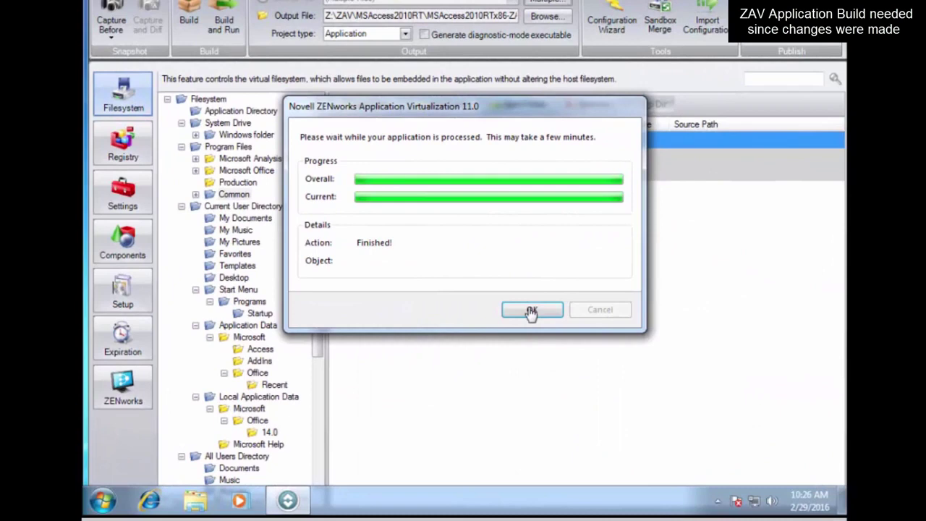
click(532, 311)
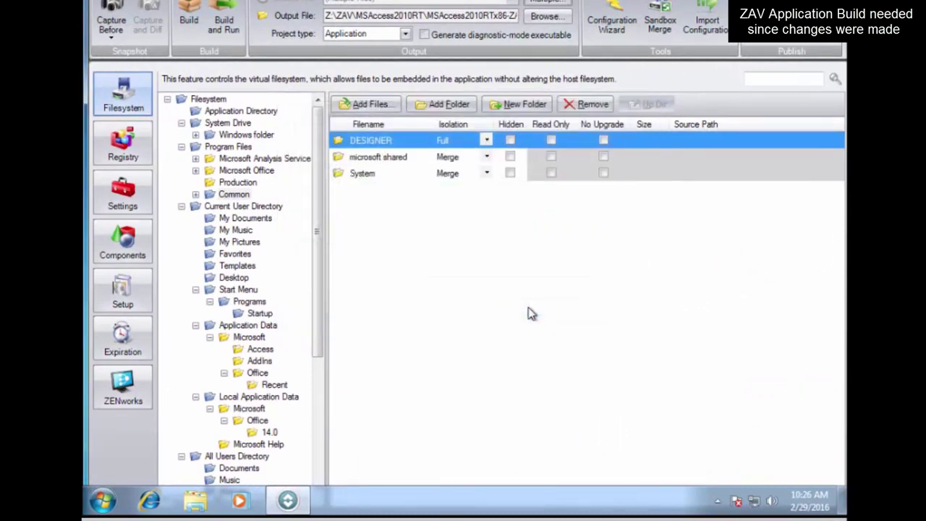
click(109, 9)
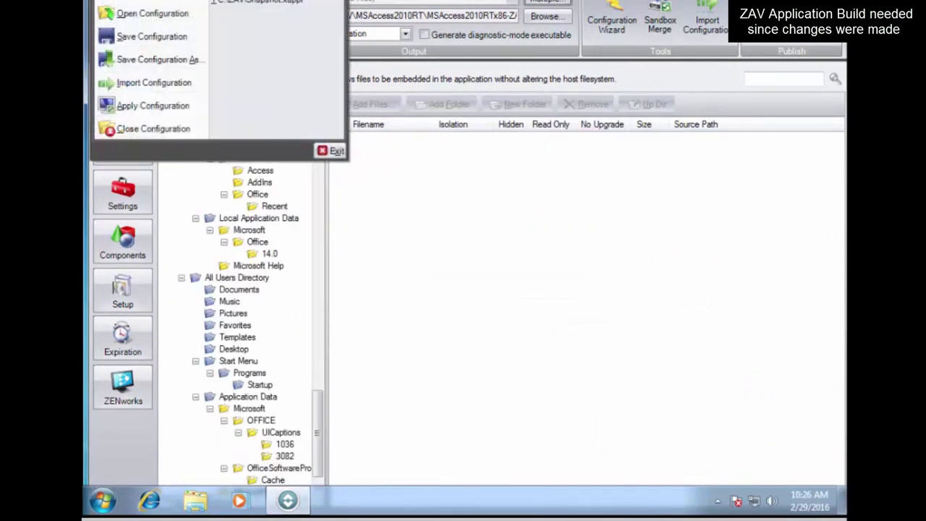
click(127, 37)
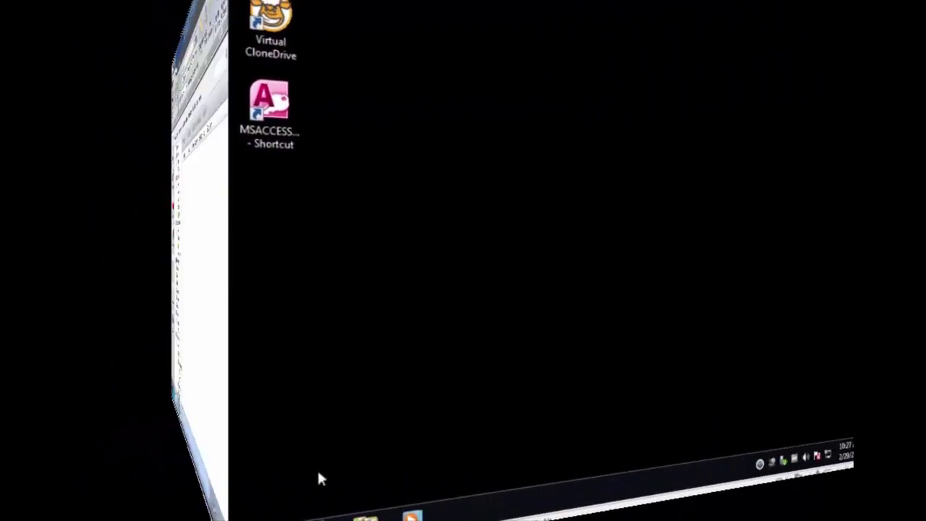
- On the test machine, copy the MSAccess2010RTx86-ZAV application from the ZAV\MSAccess2010RT folder on the Shared Folders (Z:) drive
click(100, 500)
click(337, 271)
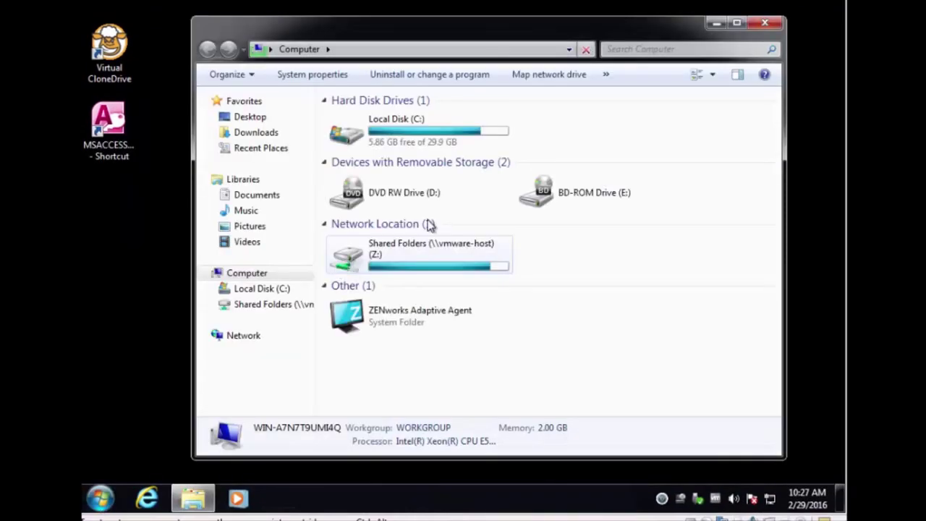
click(391, 253)
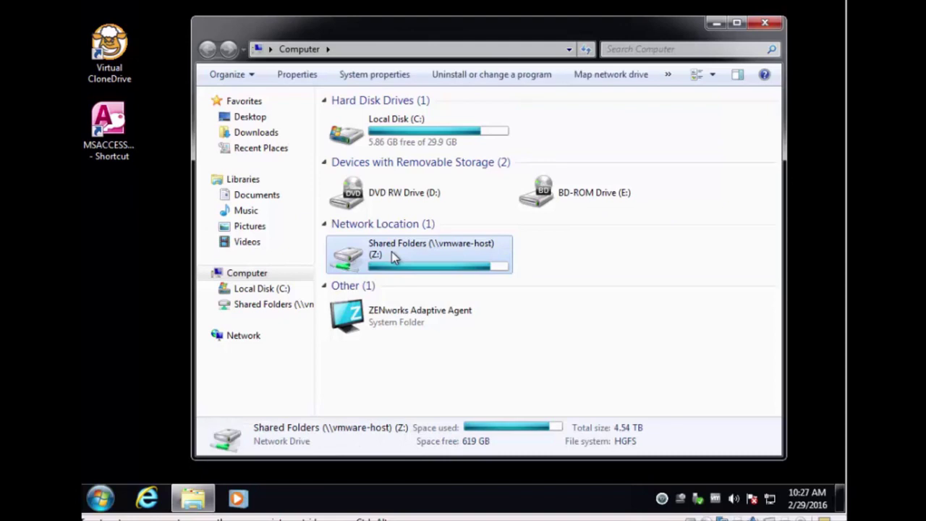
double_click(391, 253)
double_click(351, 133)
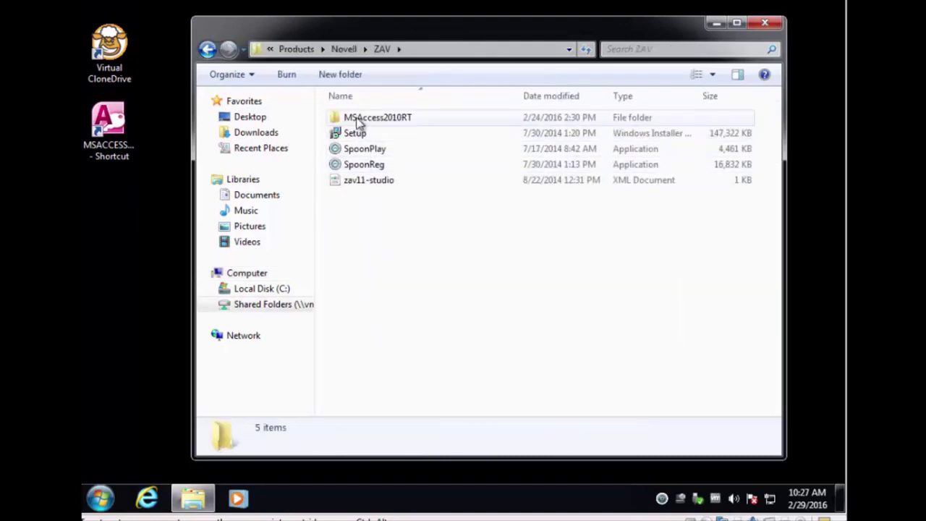
double_click(359, 123)
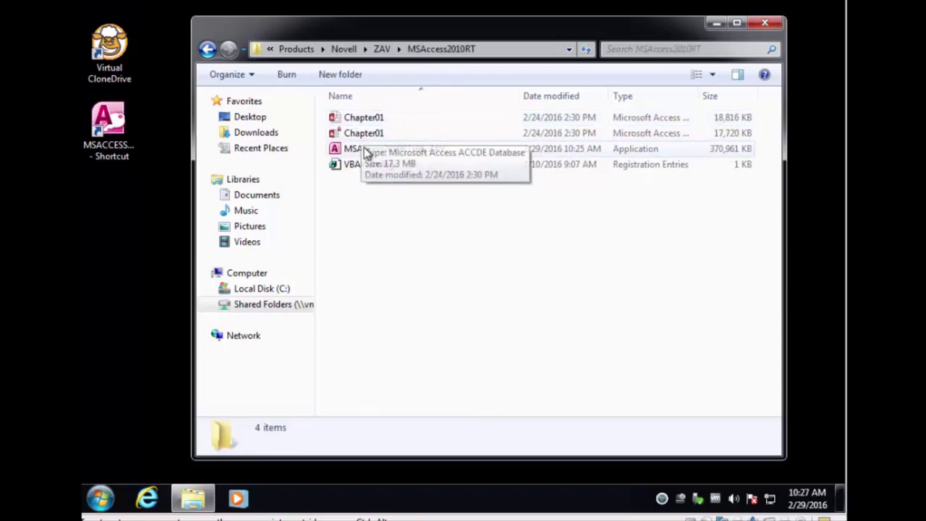
click(391, 153)
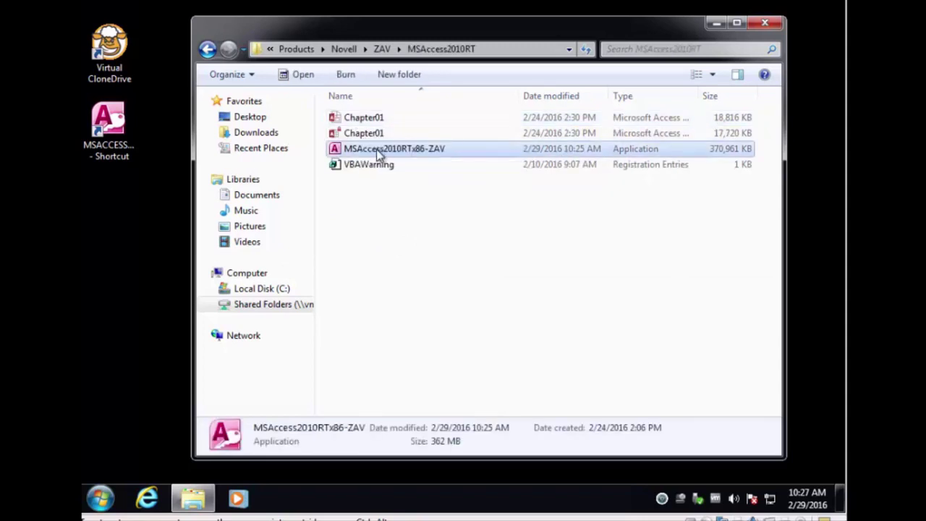
right_click(376, 149)
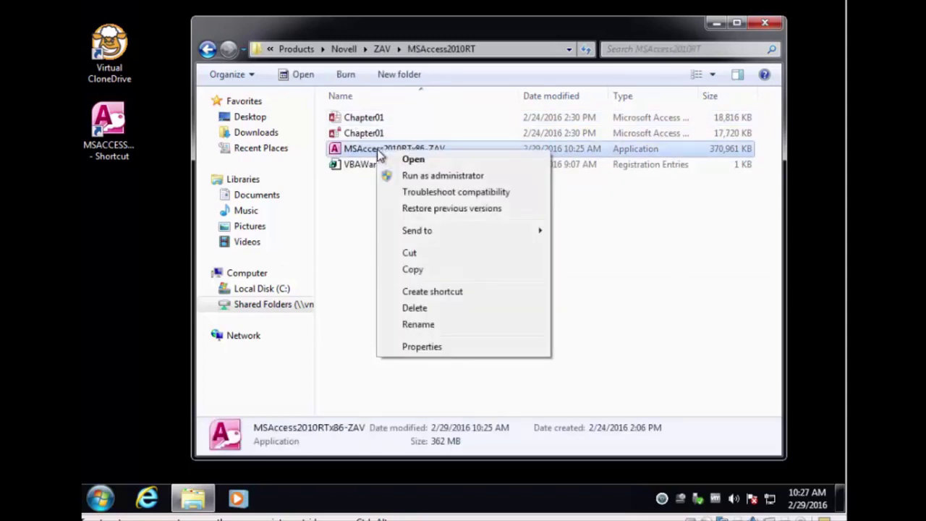
click(413, 270)
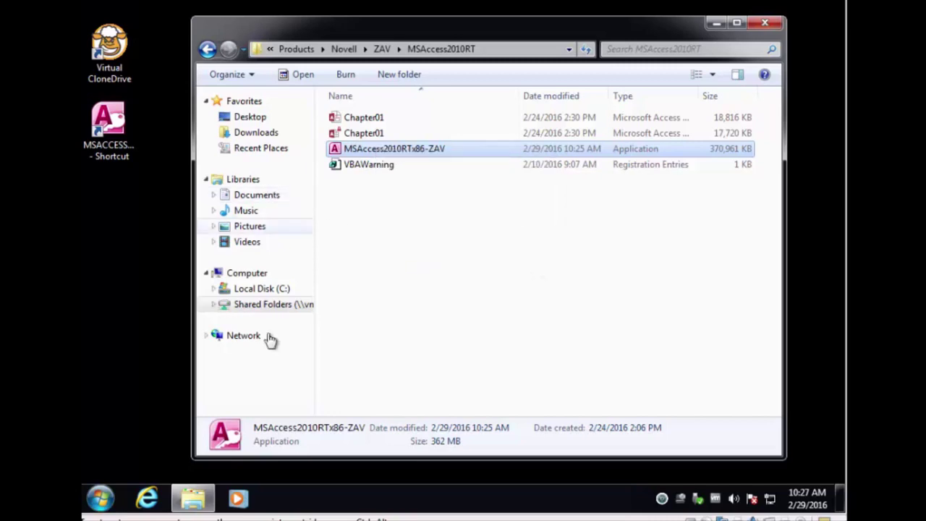
- Create a folder named ZAV in Program Files (x86) on the local C: drive
click(100, 498)
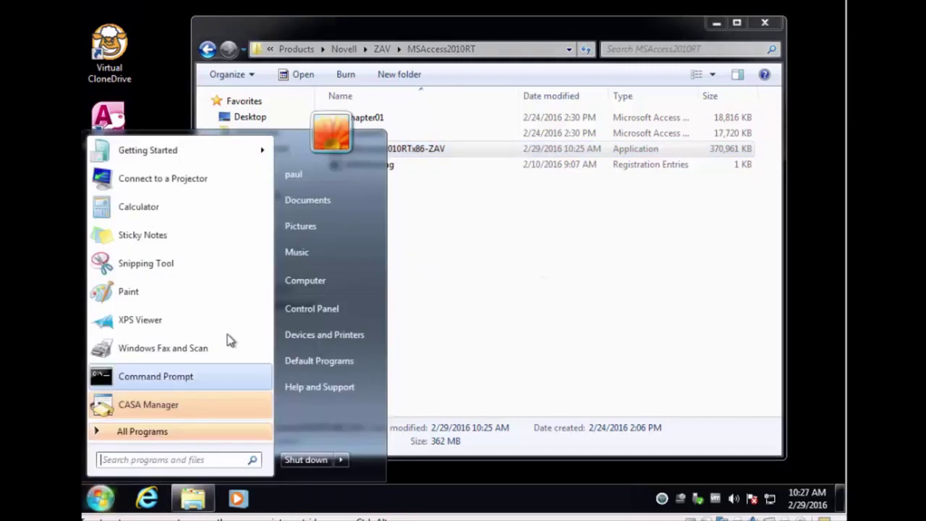
click(320, 281)
double_click(405, 137)
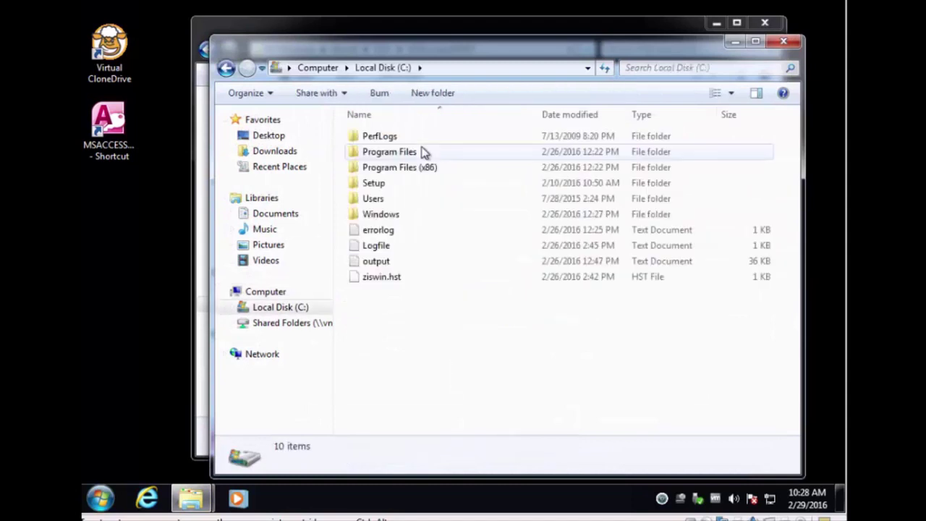
double_click(400, 168)
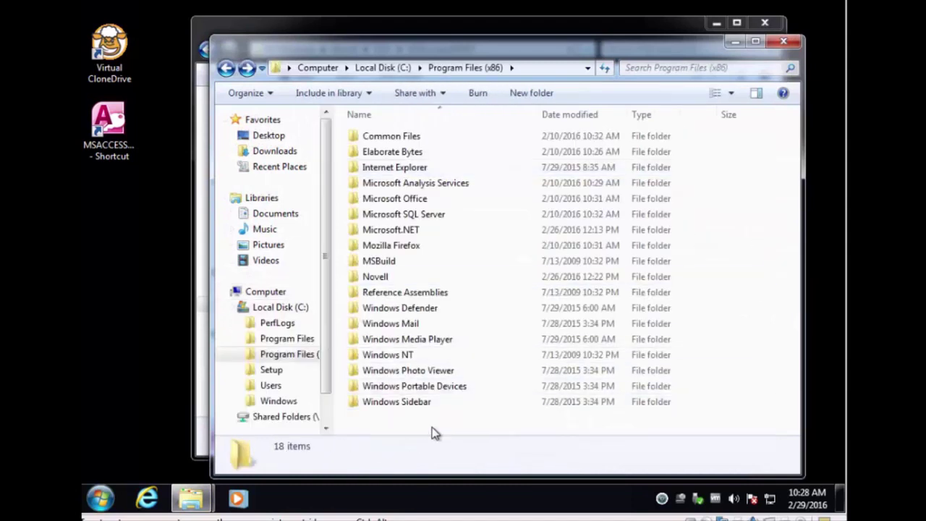
right_click(432, 432)
mouse_move(482, 394)
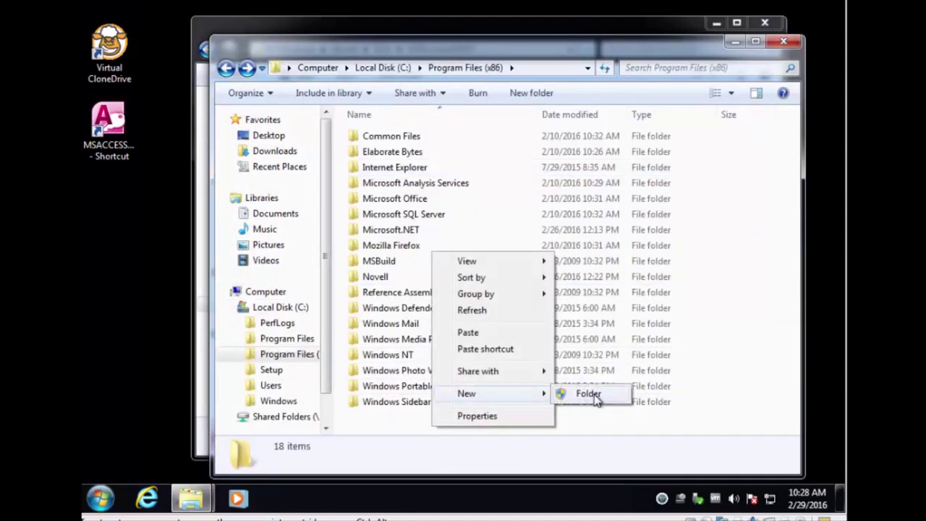
click(589, 393)
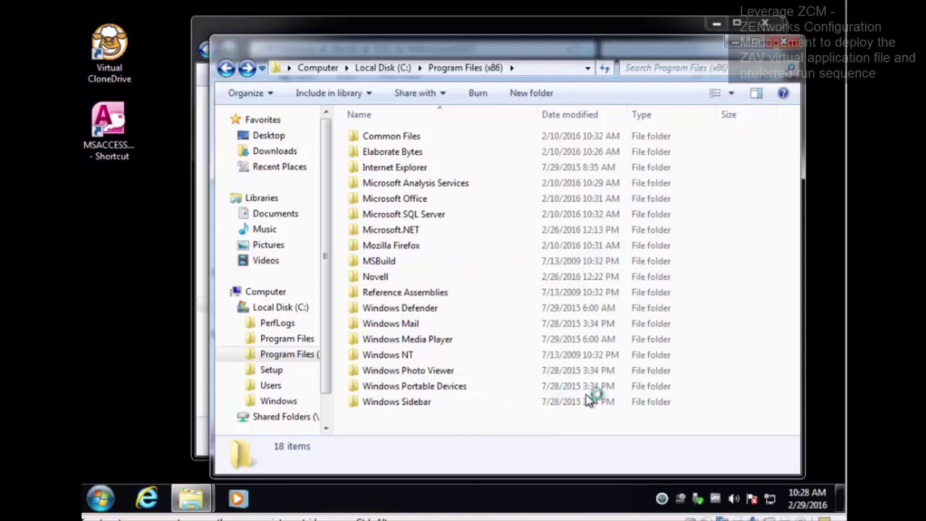
text(ZAV)
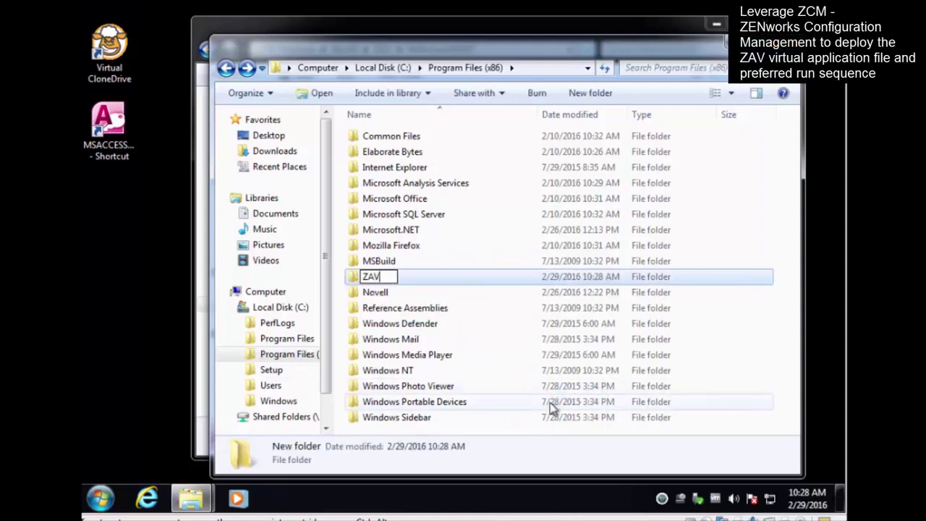
click(439, 322)
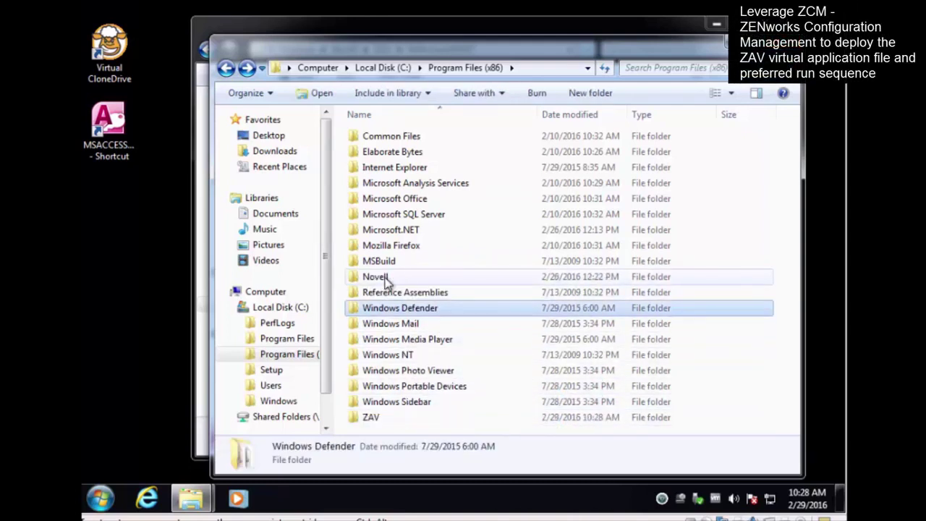
- Paste MSAccess2010RTx86-ZAV into the new ZAV folder with administrator permission and launch the pasted application
double_click(378, 421)
right_click(451, 266)
click(486, 358)
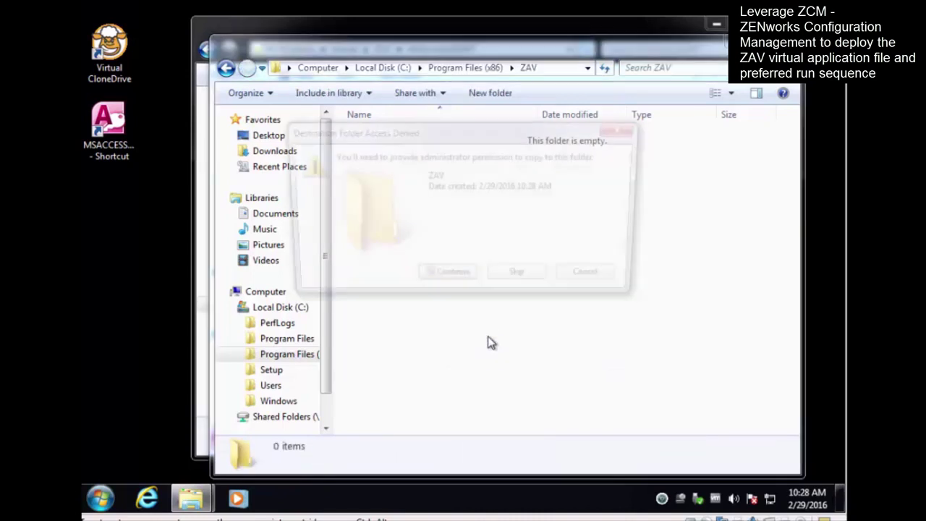
click(462, 280)
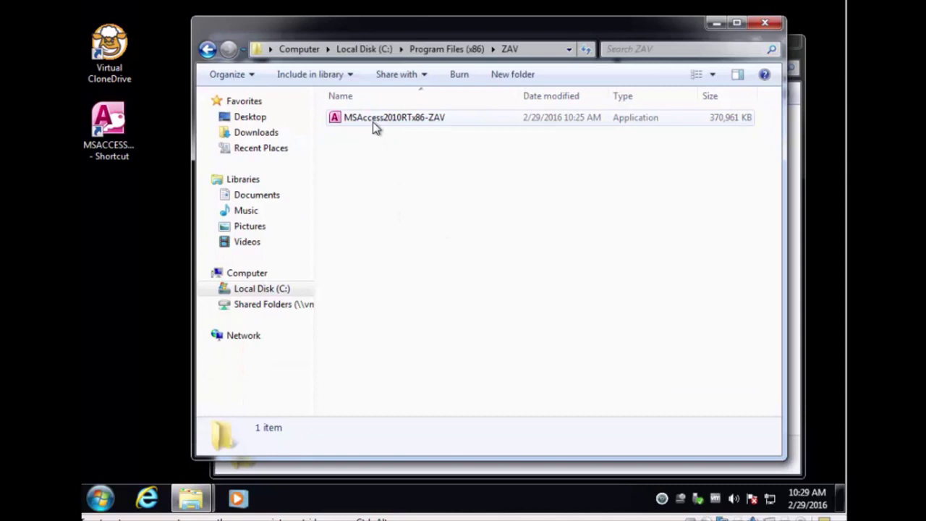
double_click(375, 118)
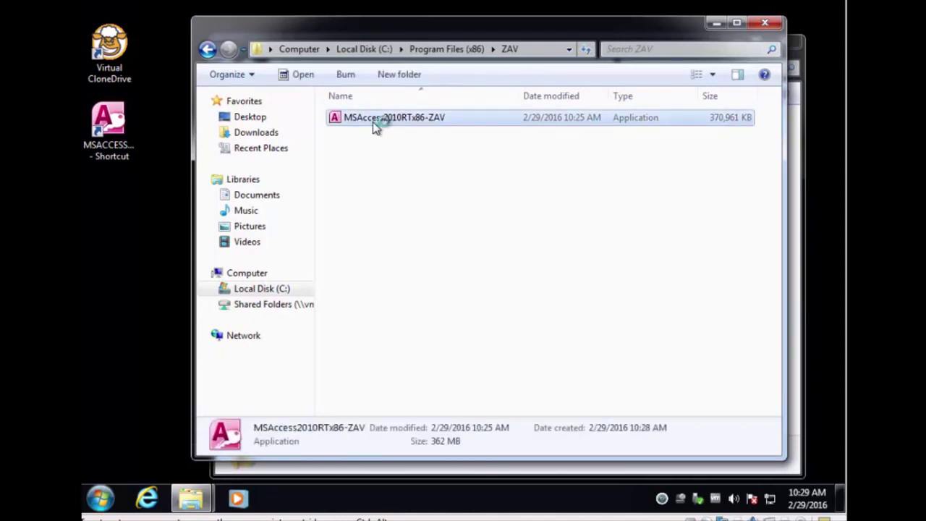